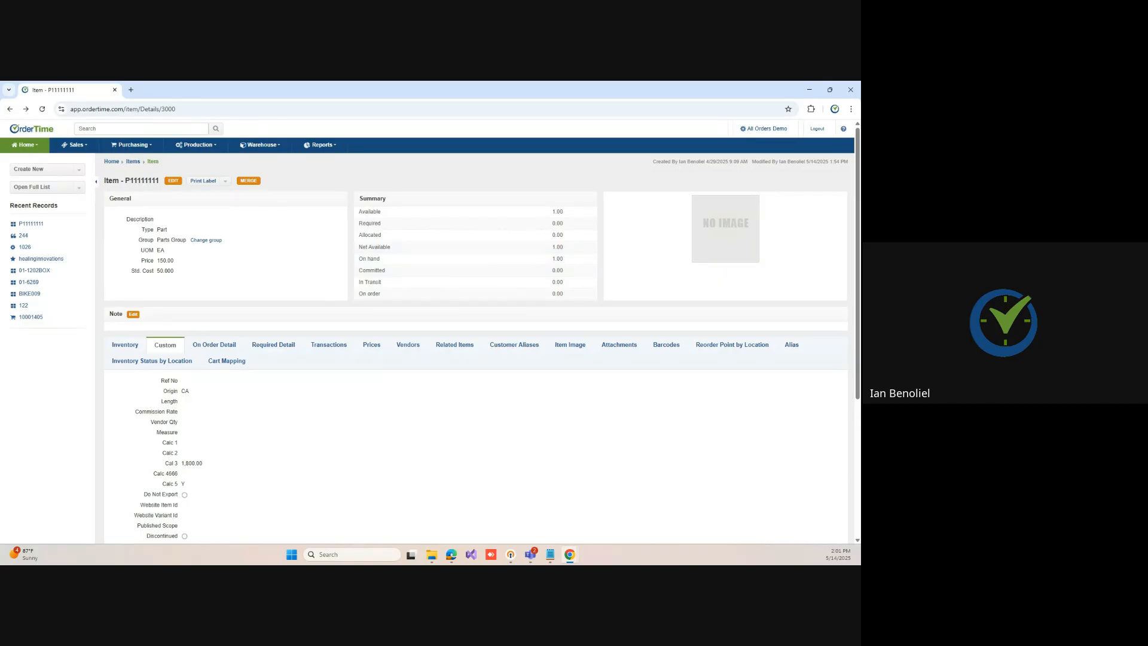
Step: Bring the tariffs blog window on screen, scroll through it, and switch to Notepad
{"action": "left_click_drag", "start_coordinate": [0, 216], "coordinate": [446, 200]}
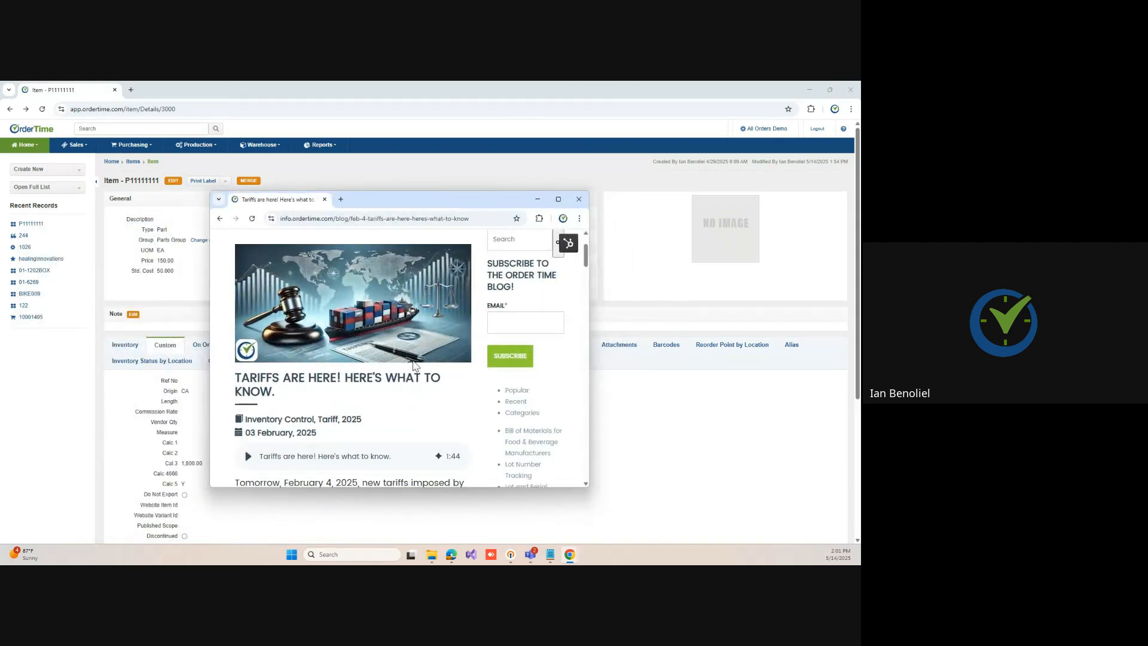
{"action": "scroll", "coordinate": [417, 366], "scroll_direction": "down", "scroll_amount": 7}
{"action": "scroll", "coordinate": [417, 366], "scroll_direction": "up", "scroll_amount": 3}
{"action": "scroll", "coordinate": [417, 366], "scroll_direction": "down", "scroll_amount": 5}
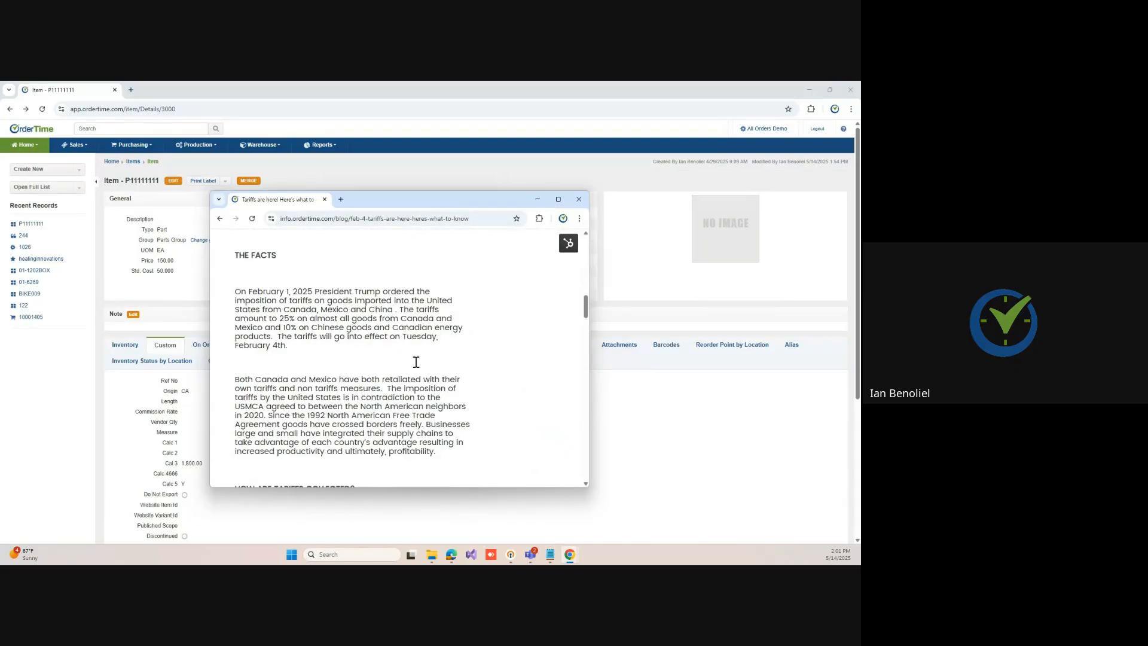
{"action": "scroll", "coordinate": [417, 366], "scroll_direction": "up", "scroll_amount": 3}
{"action": "left_click_drag", "start_coordinate": [397, 200], "coordinate": [0, 269]}
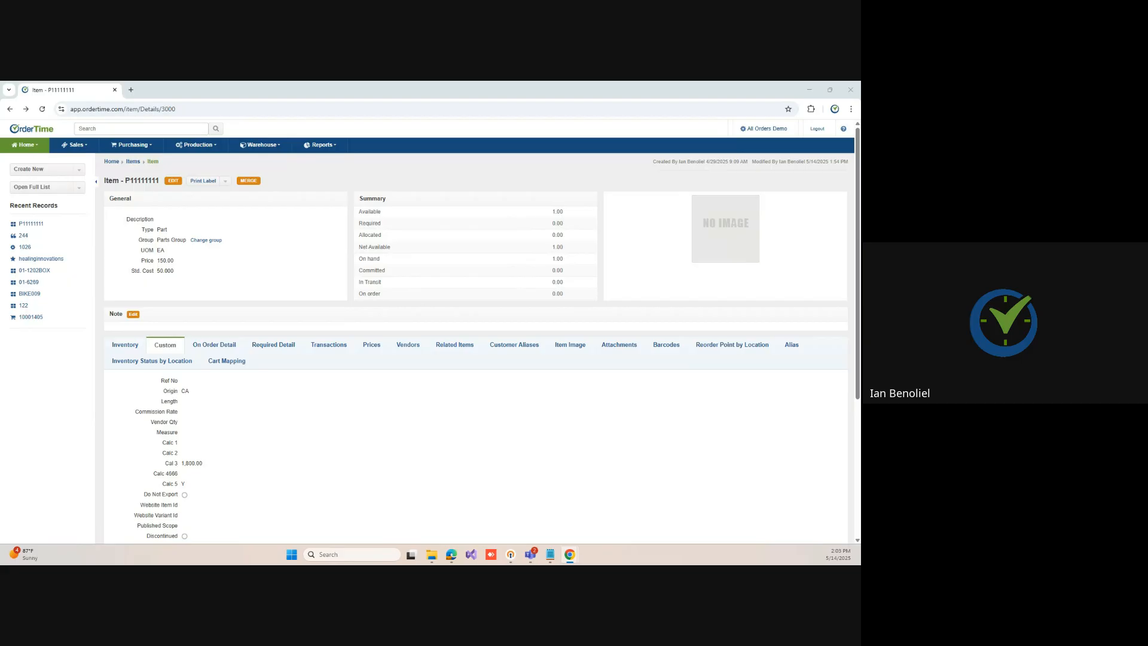
{"action": "key", "text": "alt+Tab"}
{"action": "key", "text": "alt+Tab"}
Step: Edit item P11111111 and view its Purchasing details showing Std. Cost 50.000
{"action": "left_click", "coordinate": [177, 181]}
{"action": "left_click", "coordinate": [167, 283]}
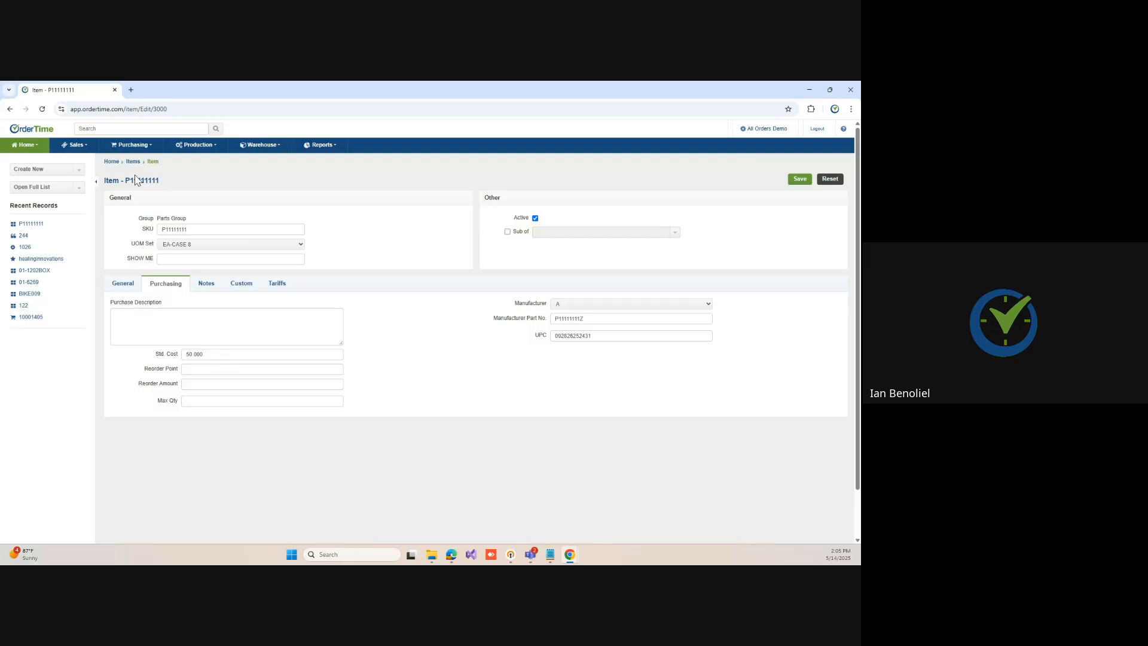
{"action": "left_click_drag", "start_coordinate": [174, 180], "coordinate": [128, 180]}
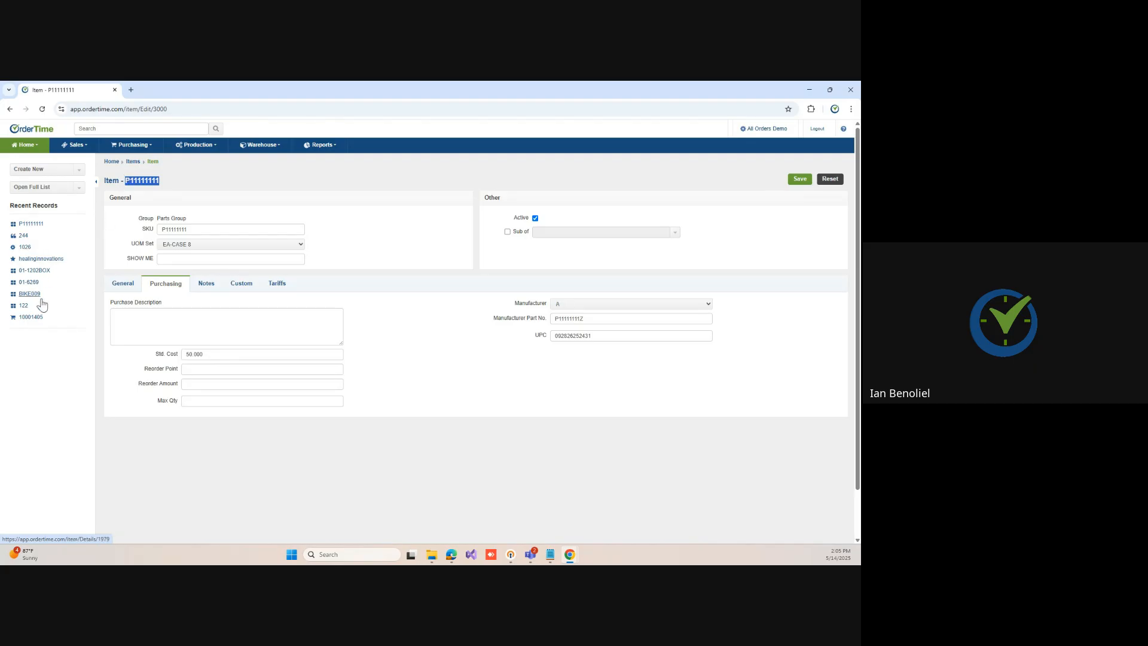
Step: Go to the Bills of Material list and open the 12-1 Crystal Monster Dog Collar bill
{"action": "left_click", "coordinate": [199, 147]}
{"action": "left_click", "coordinate": [17, 147]}
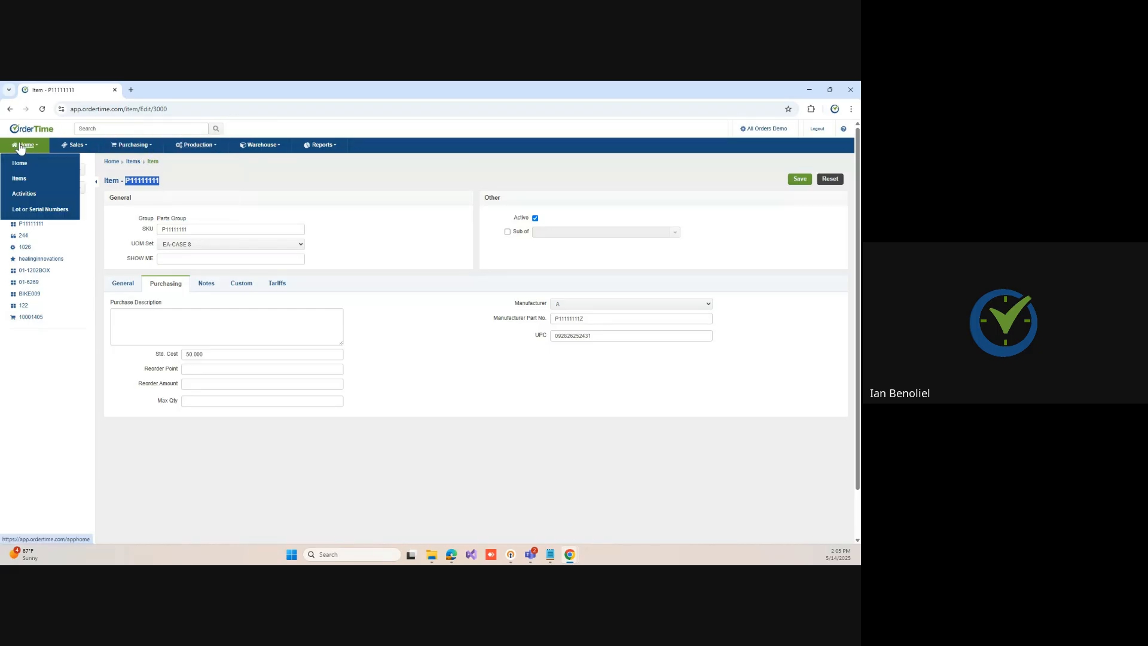
{"action": "left_click", "coordinate": [244, 169]}
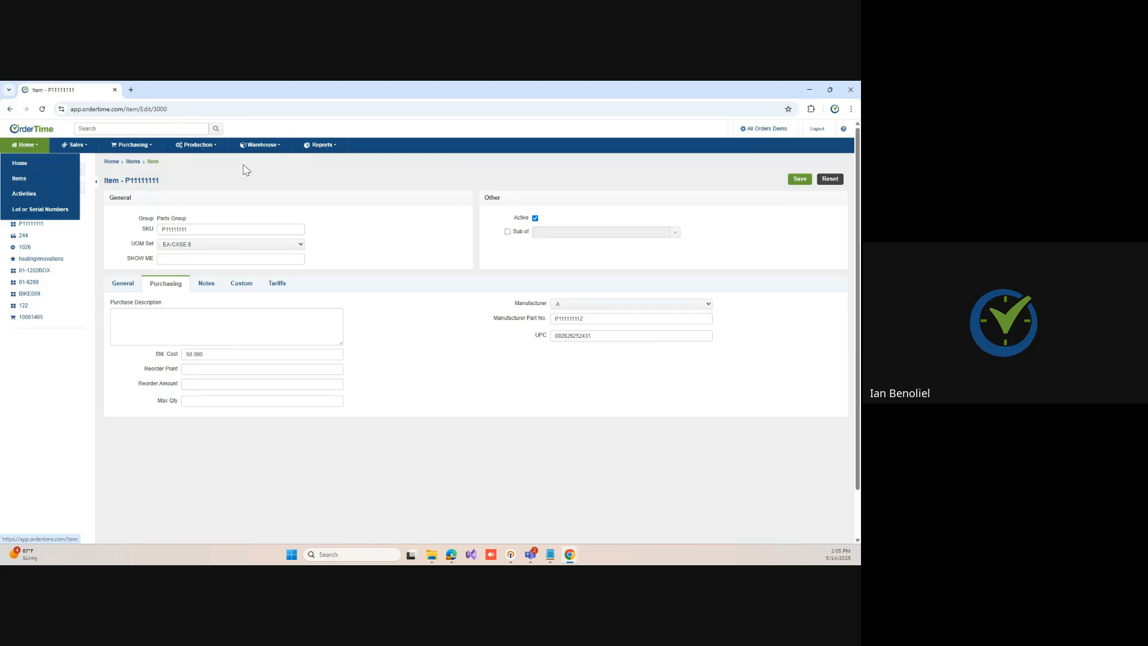
{"action": "left_click", "coordinate": [44, 190]}
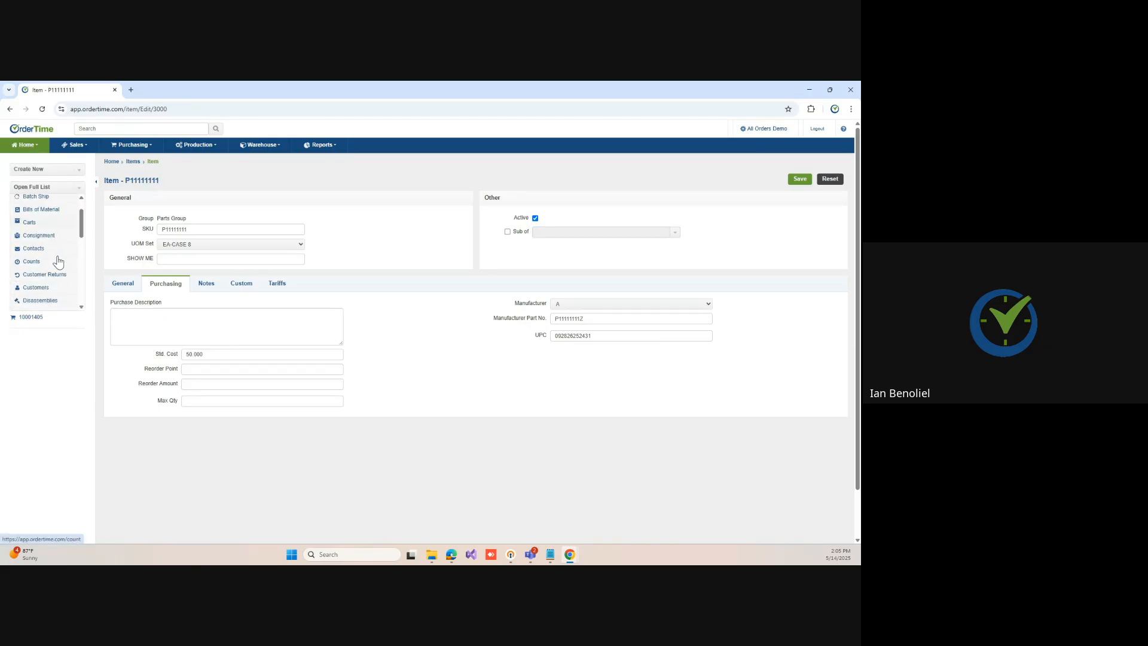
{"action": "scroll", "coordinate": [47, 200], "scroll_direction": "down", "scroll_amount": 1}
{"action": "left_click", "coordinate": [46, 197]}
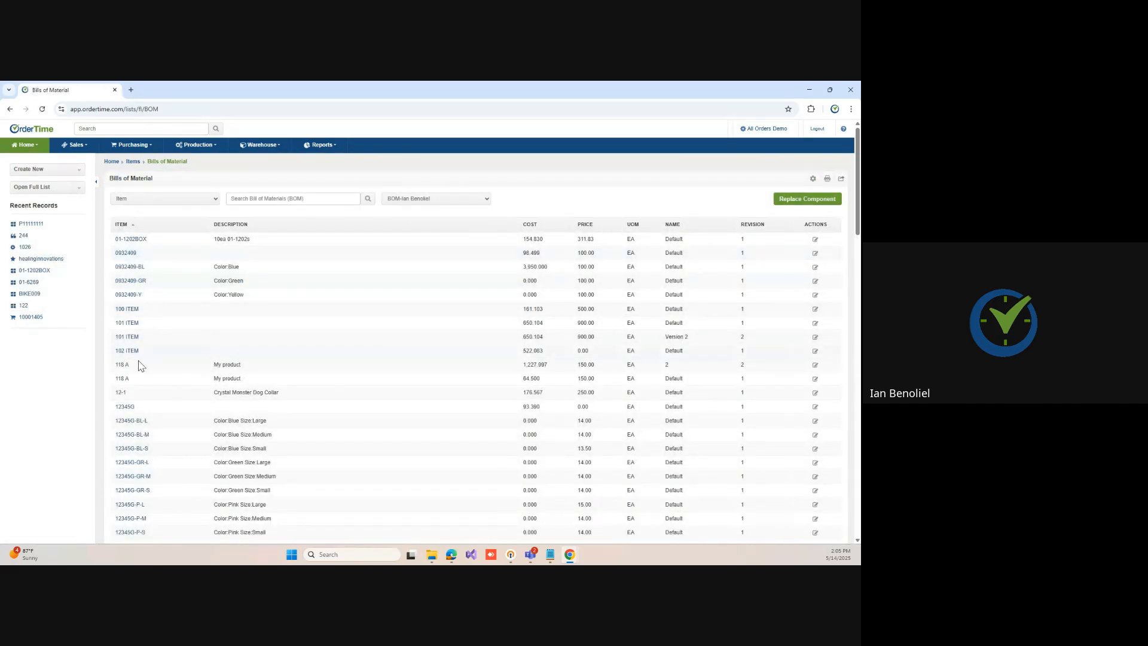
{"action": "scroll", "coordinate": [186, 369], "scroll_direction": "down", "scroll_amount": 1}
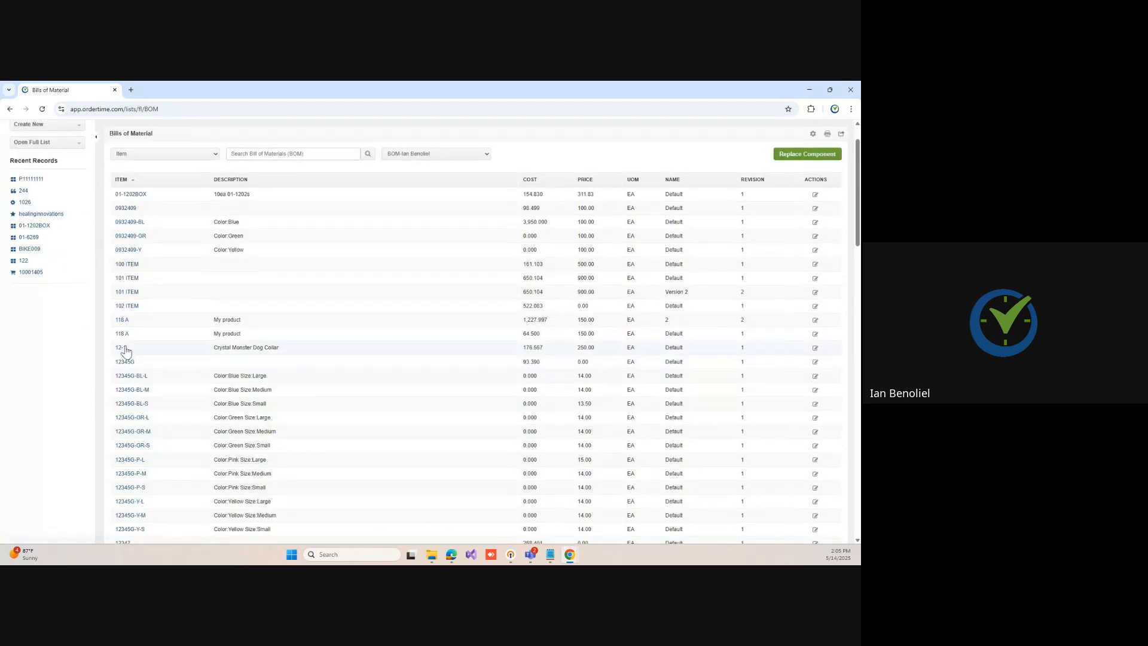
{"action": "left_click", "coordinate": [816, 349]}
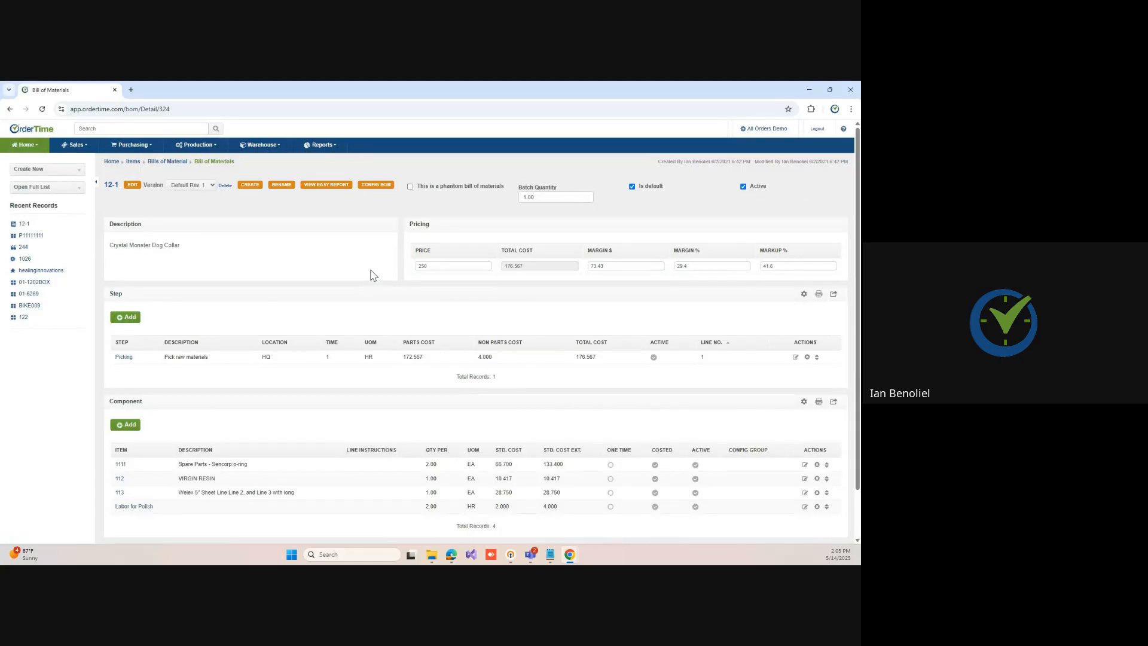
Step: Add P11111111 as a qty 1.00 component at Std. Cost 50.000 to the 12-1 bill
{"action": "left_click", "coordinate": [124, 426]}
{"action": "left_click", "coordinate": [340, 287]}
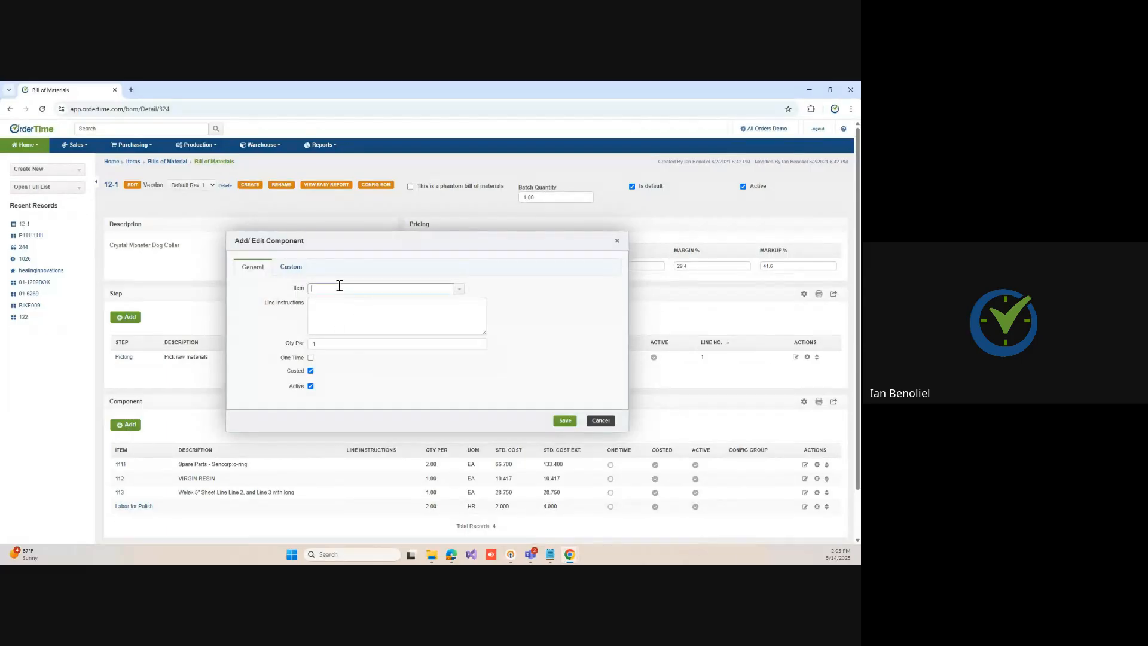
{"action": "type", "text": "P11111111"}
{"action": "left_click", "coordinate": [330, 303]}
{"action": "left_click", "coordinate": [565, 421]}
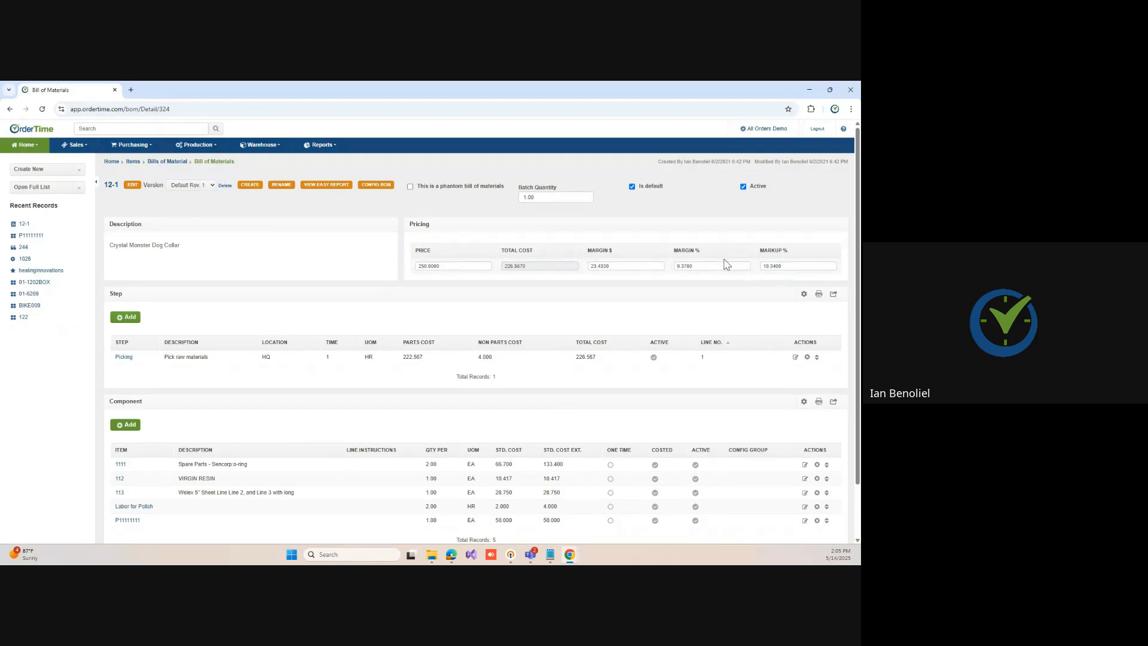
{"action": "scroll", "coordinate": [726, 263], "scroll_direction": "down", "scroll_amount": 1}
{"action": "scroll", "coordinate": [694, 305], "scroll_direction": "up", "scroll_amount": 1}
Step: In a new tab, raise item P11111111's Std. Cost from 50.000 to 62.5 and save it
{"action": "right_click", "coordinate": [35, 237]}
{"action": "left_click", "coordinate": [70, 248]}
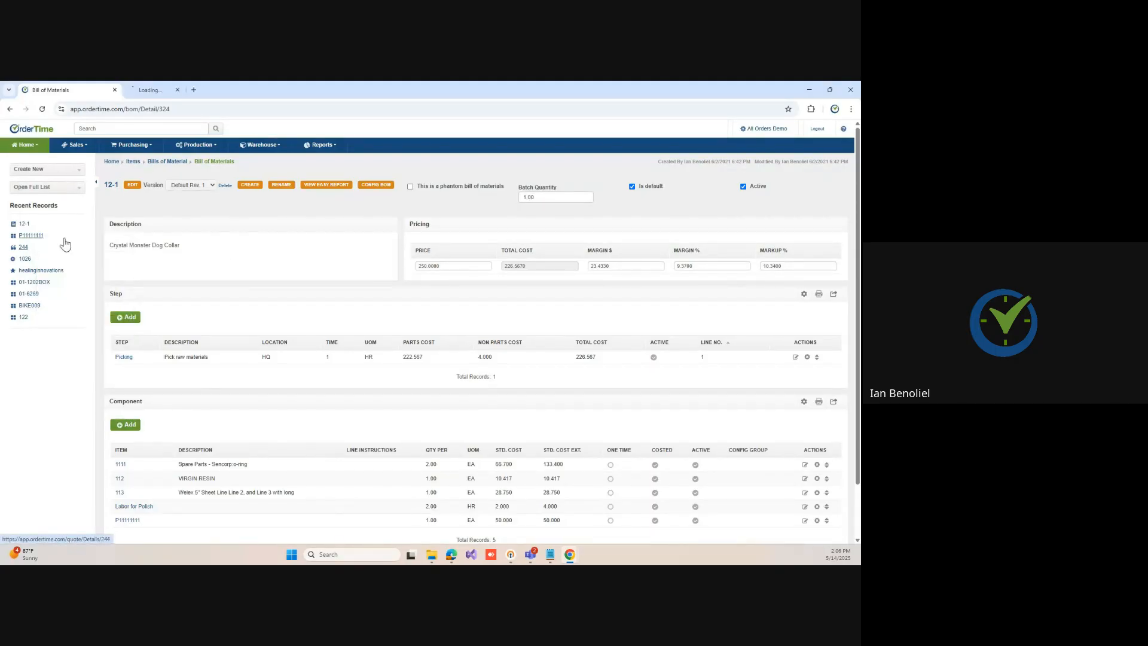
{"action": "left_click", "coordinate": [174, 89]}
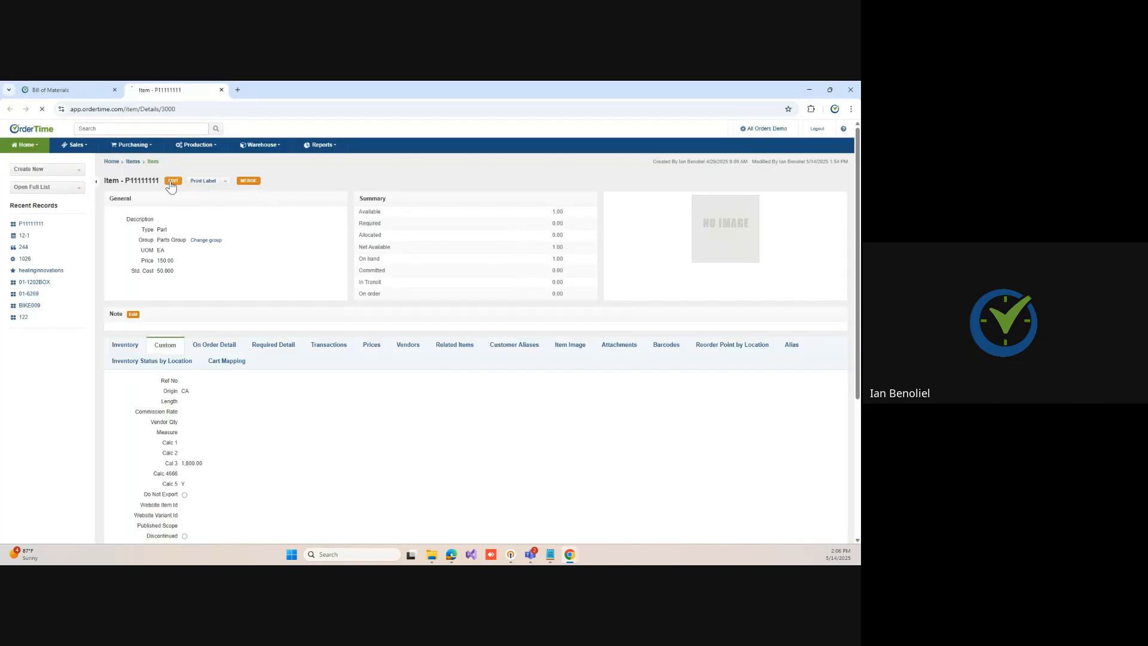
{"action": "left_click", "coordinate": [172, 181]}
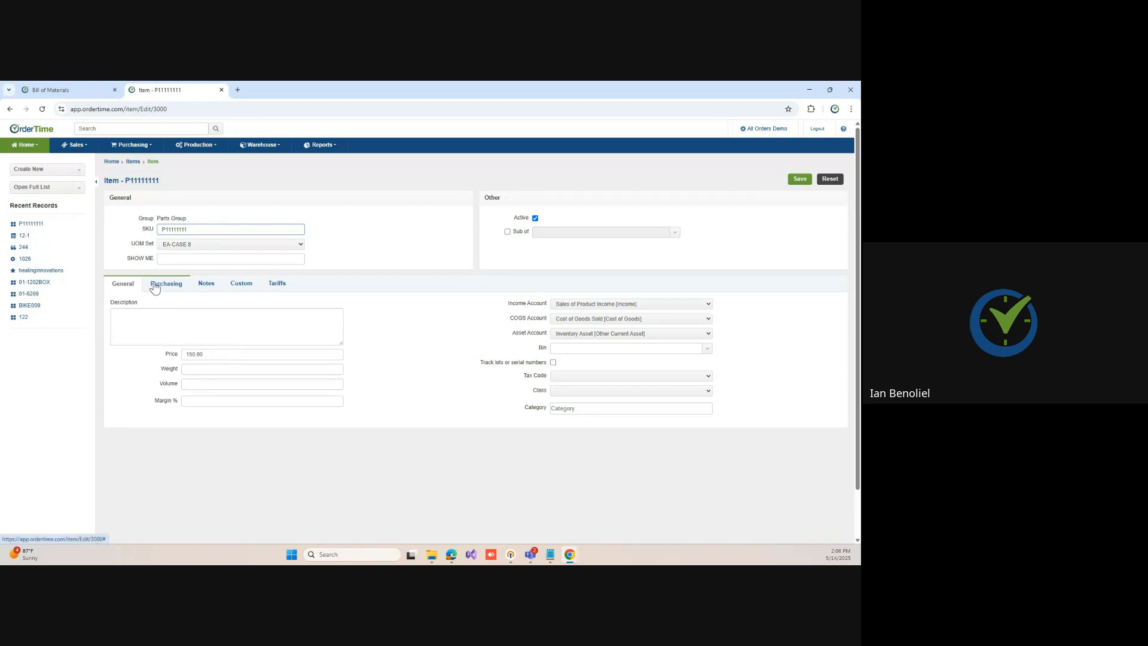
{"action": "left_click", "coordinate": [161, 283]}
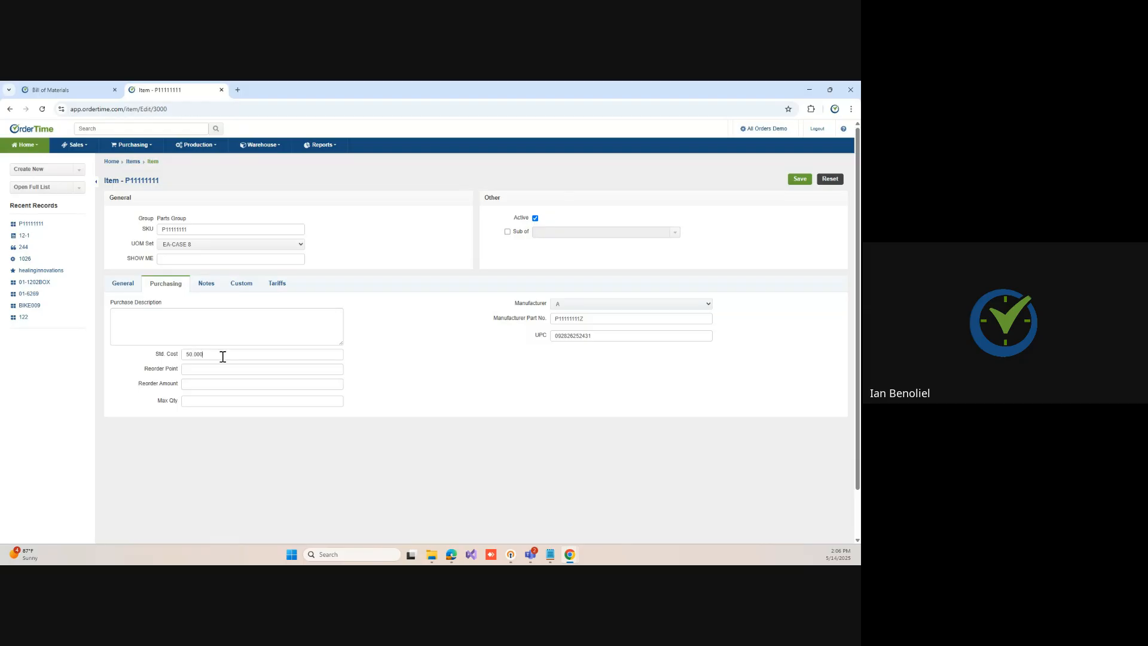
{"action": "left_click_drag", "start_coordinate": [223, 357], "coordinate": [171, 359]}
{"action": "type", "text": "625.5"}
{"action": "type", "text": ".5"}
{"action": "left_click", "coordinate": [808, 182]}
{"action": "left_click", "coordinate": [106, 93]}
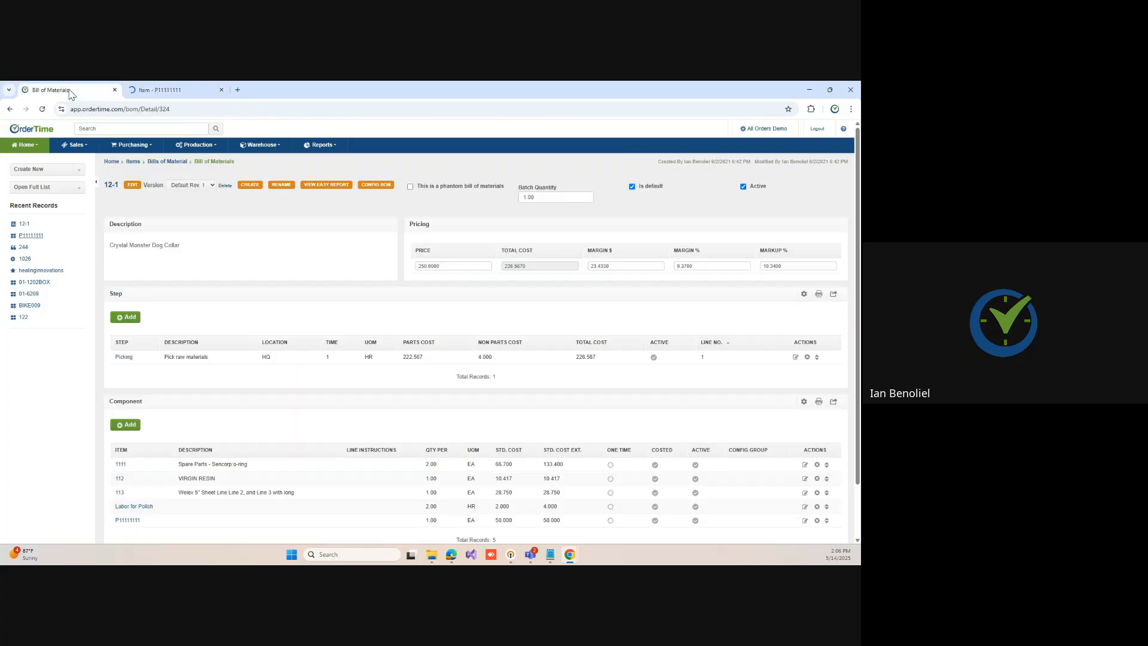
Step: Reload the 12-1 bill to show the 62.500 component cost and set its Price to 300
{"action": "left_click", "coordinate": [43, 113]}
{"action": "scroll", "coordinate": [504, 478], "scroll_direction": "down", "scroll_amount": 2}
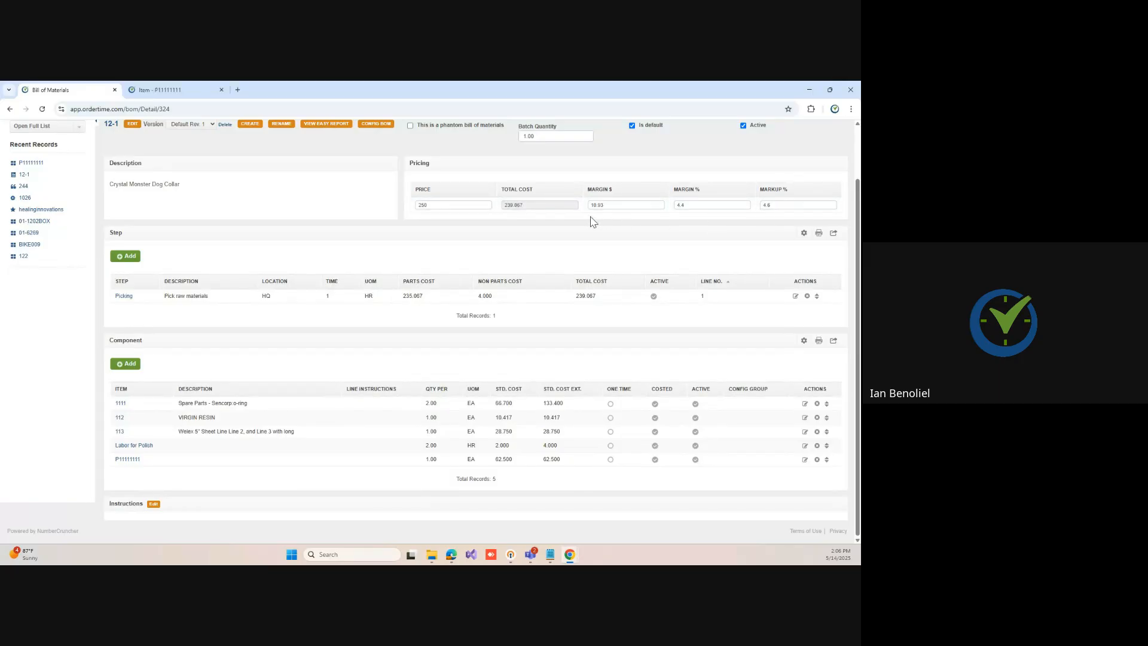
{"action": "double_click", "coordinate": [422, 205]}
{"action": "type", "text": "300"}
{"action": "left_click", "coordinate": [488, 258]}
{"action": "left_click", "coordinate": [445, 209]}
Step: Set the bill's Markup % to 10, recalculating the price to 262.9700
{"action": "left_click", "coordinate": [798, 204]}
{"action": "type", "text": "10"}
{"action": "left_click", "coordinate": [702, 262]}
{"action": "scroll", "coordinate": [693, 262], "scroll_direction": "up", "scroll_amount": 1}
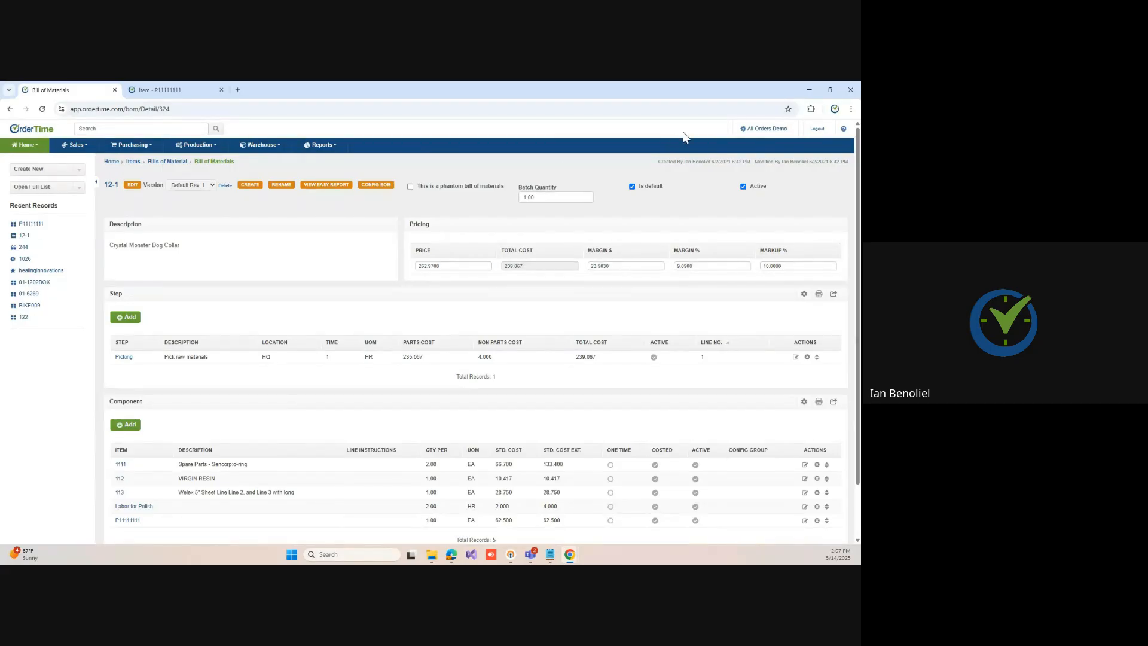
Step: Open the Margin % test Items custom field's formula under Admin > Custom Fields
{"action": "left_click", "coordinate": [762, 130]}
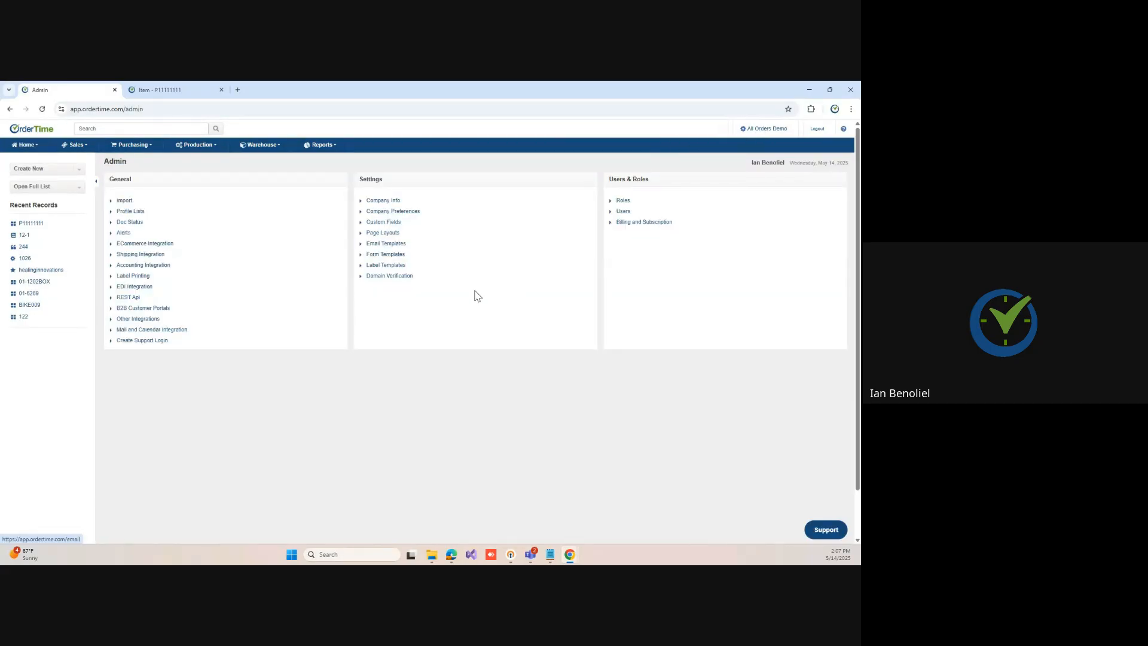
{"action": "left_click", "coordinate": [394, 230]}
{"action": "scroll", "coordinate": [598, 302], "scroll_direction": "down", "scroll_amount": 4}
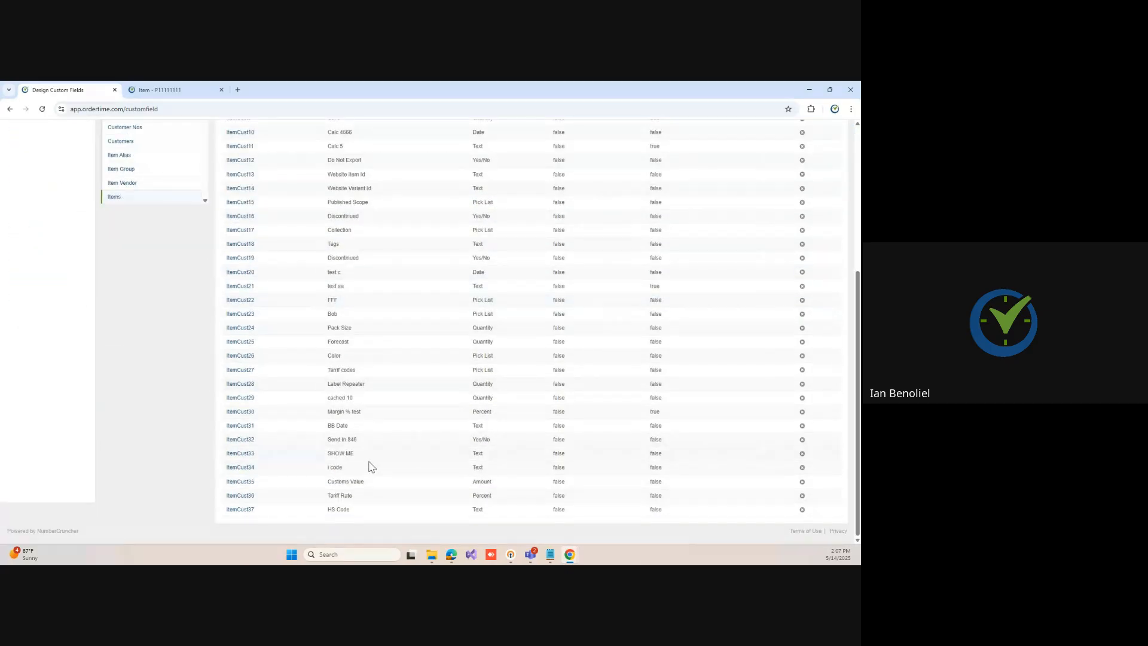
{"action": "left_click", "coordinate": [241, 412]}
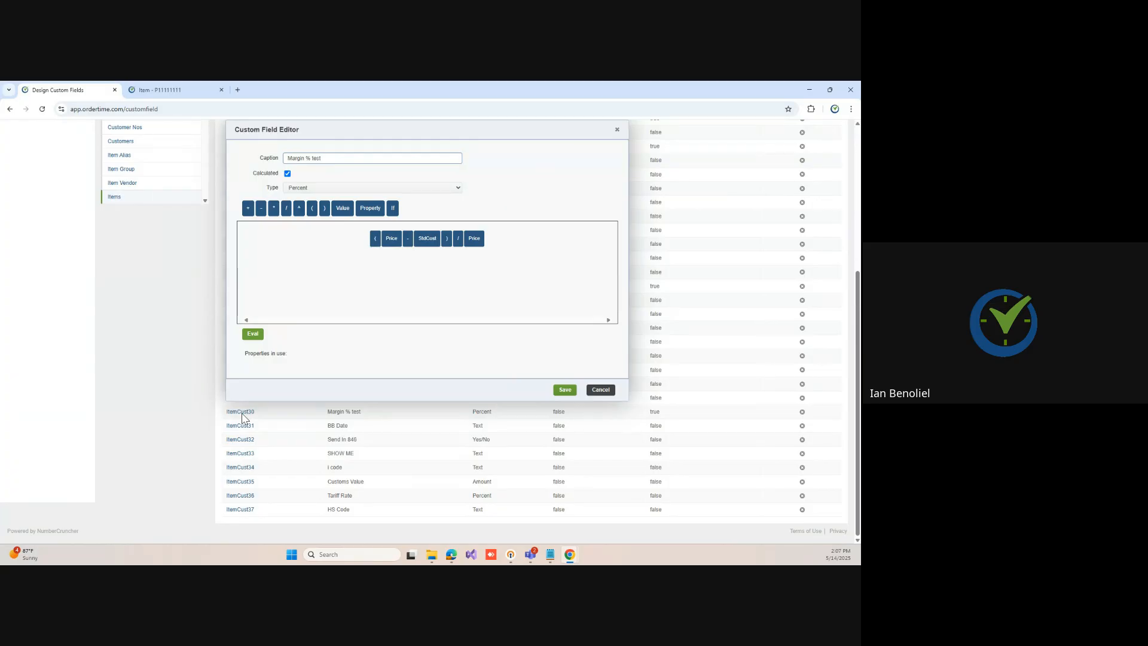
Step: Leave the formula unchanged and save Margin % test as a calculated Percent field
{"action": "left_click", "coordinate": [371, 209]}
{"action": "left_click", "coordinate": [395, 330]}
{"action": "left_click", "coordinate": [475, 330]}
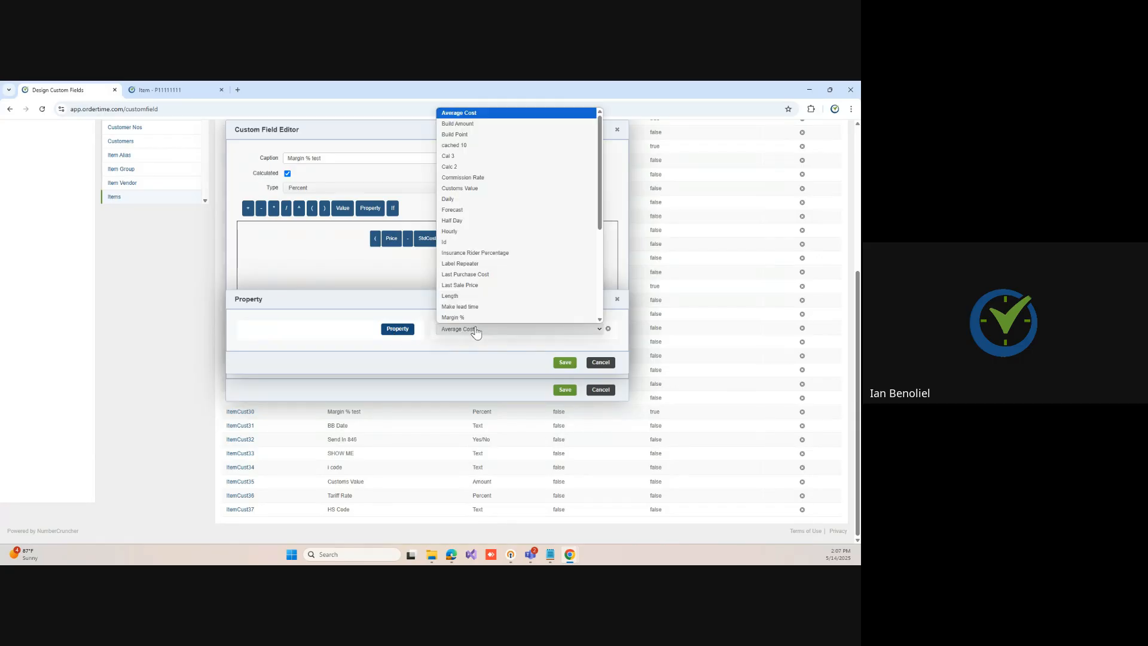
{"action": "scroll", "coordinate": [491, 233], "scroll_direction": "down", "scroll_amount": 3}
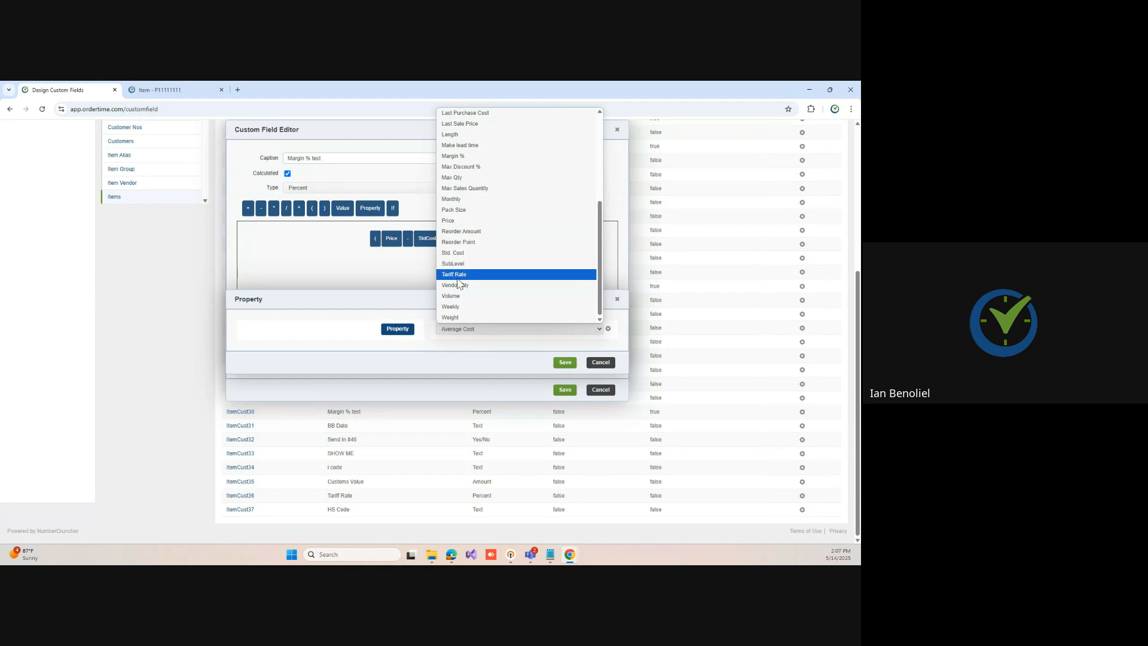
{"action": "left_click", "coordinate": [354, 301]}
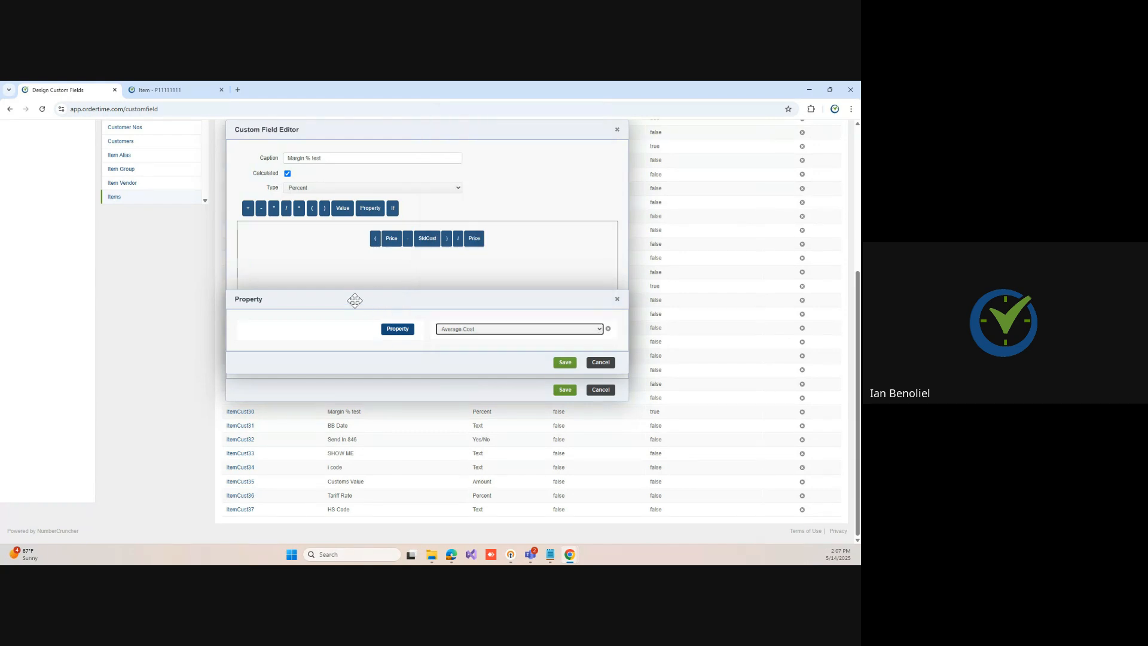
{"action": "left_click", "coordinate": [601, 363]}
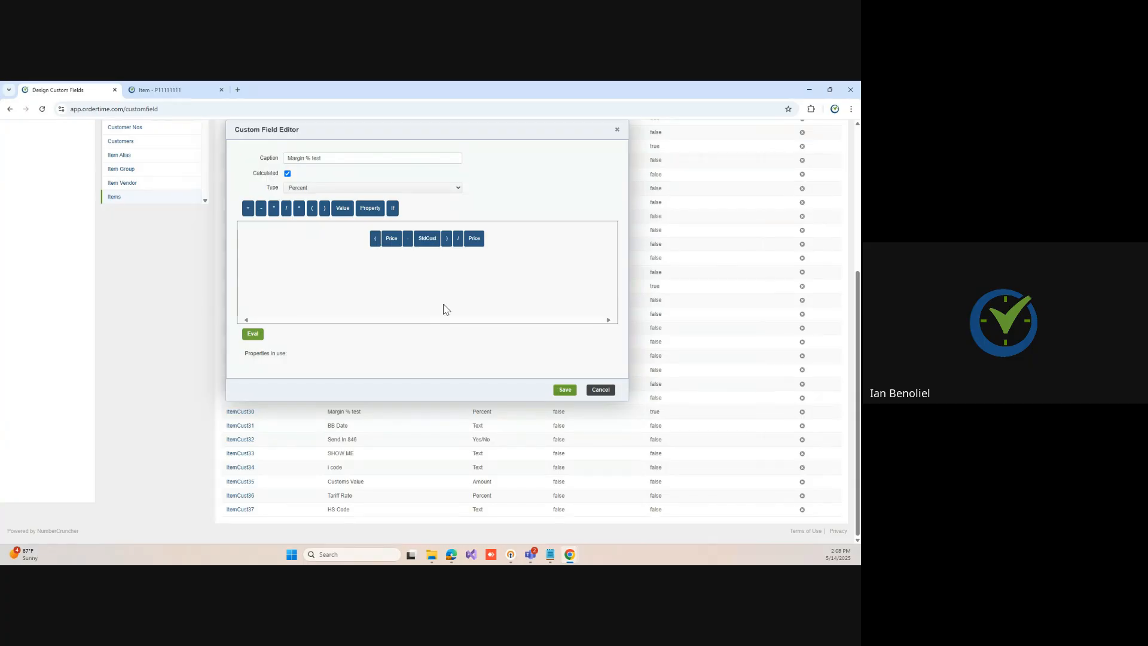
{"action": "left_click", "coordinate": [566, 391]}
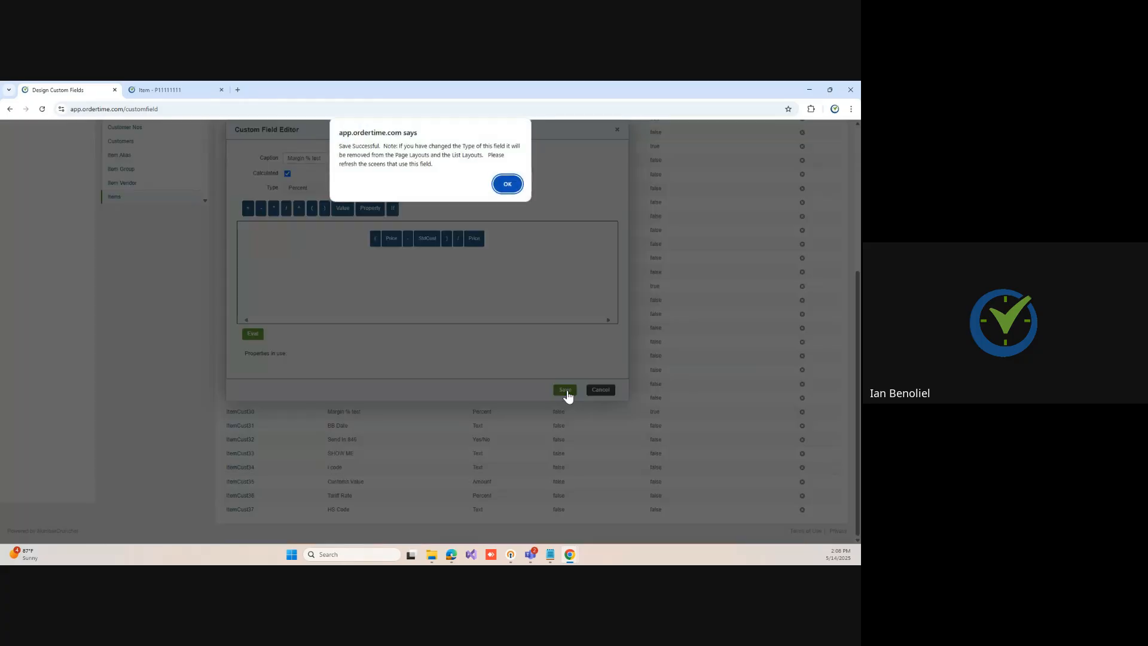
{"action": "left_click", "coordinate": [506, 184]}
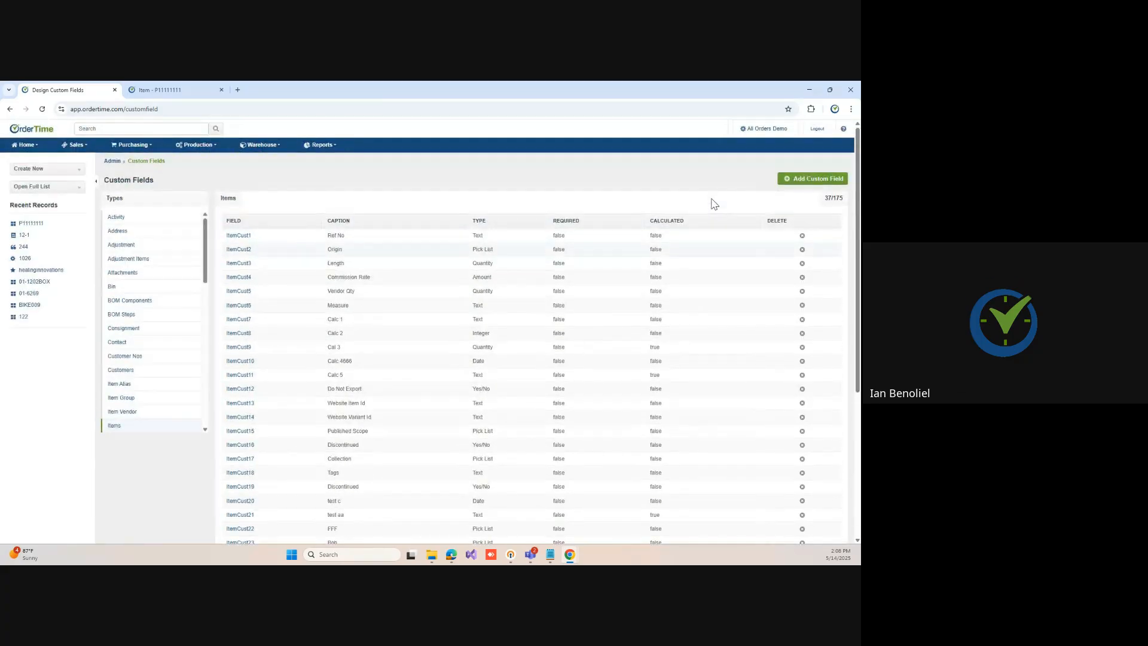
Step: Filter Page Layouts to Entities and Details, then edit the Item details layout
{"action": "left_click", "coordinate": [752, 130]}
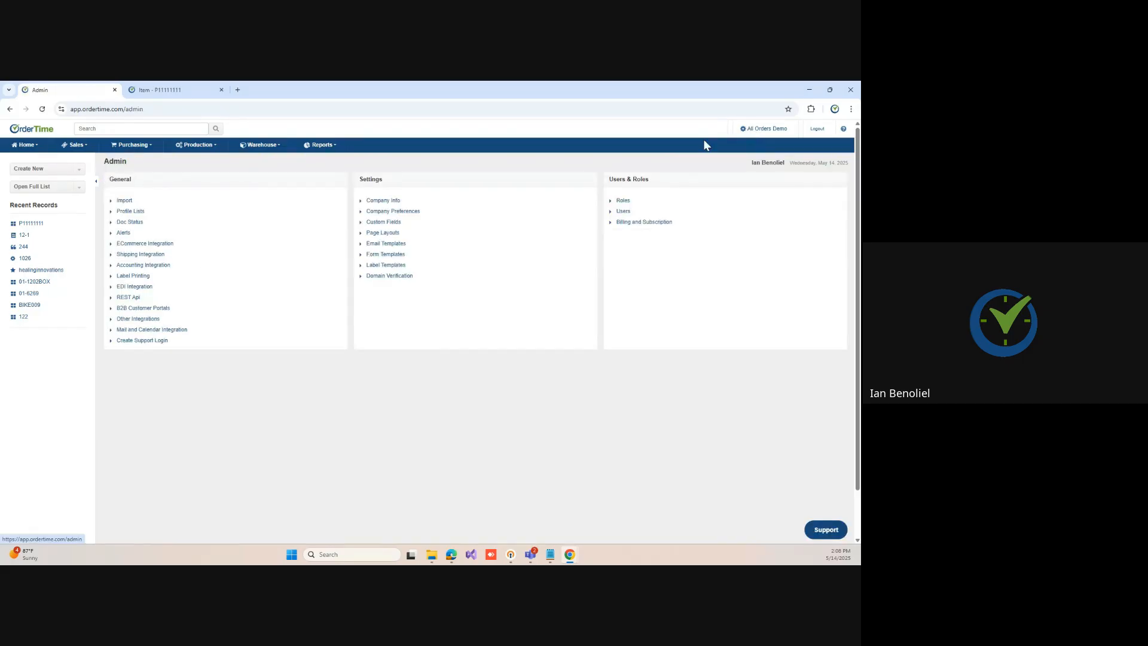
{"action": "left_click", "coordinate": [379, 235]}
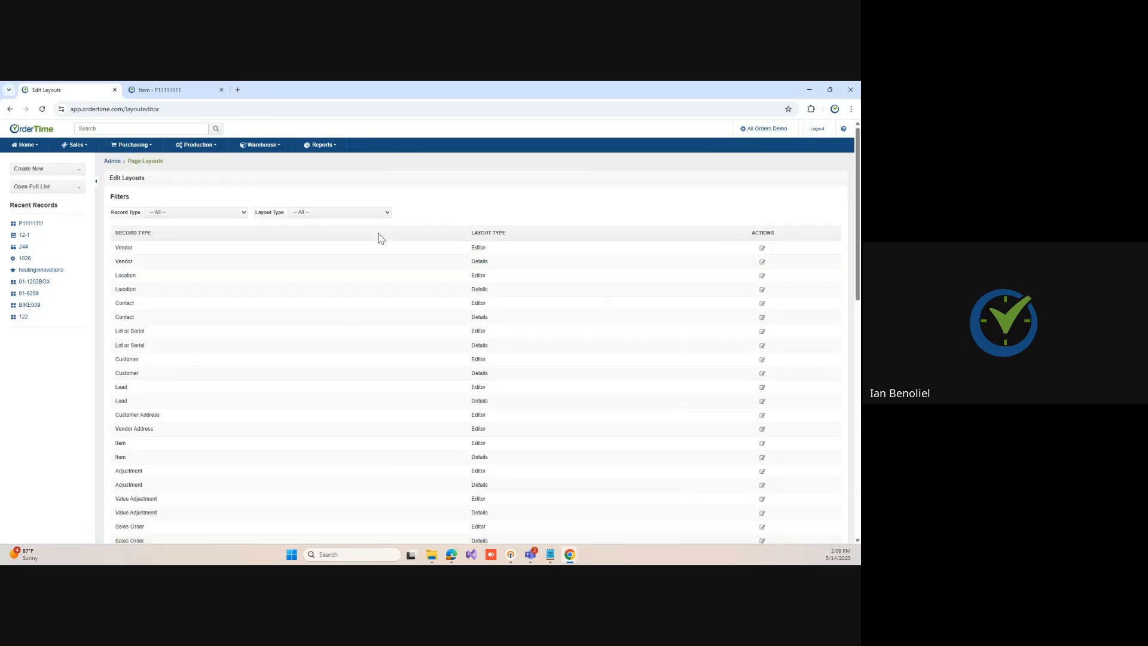
{"action": "left_click", "coordinate": [175, 214]}
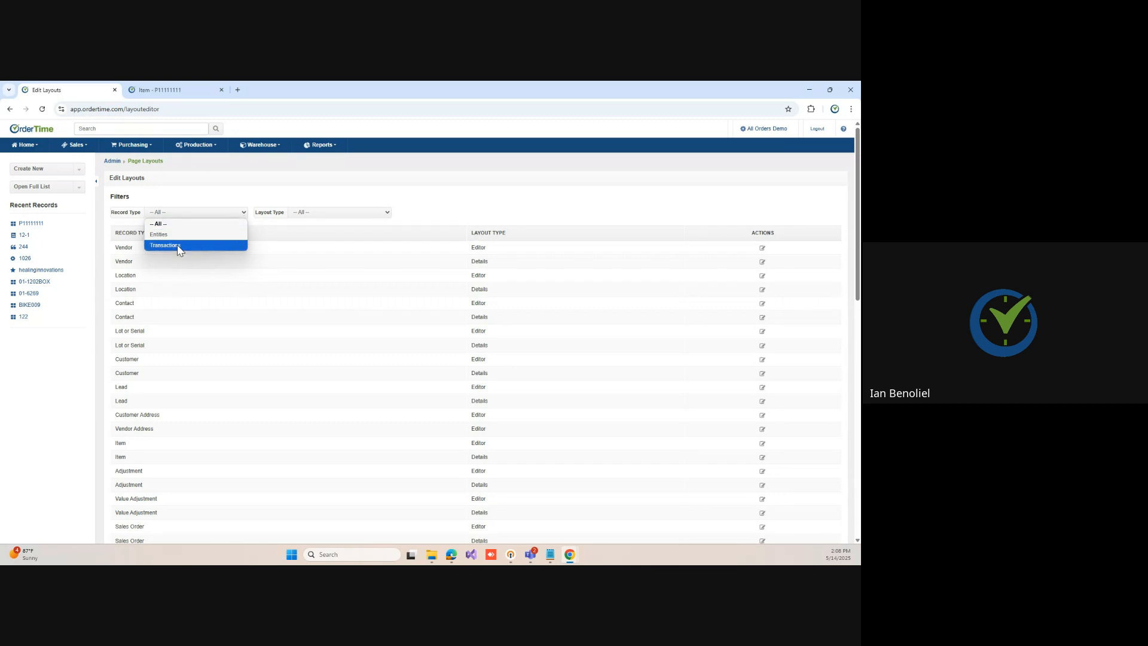
{"action": "left_click", "coordinate": [178, 238]}
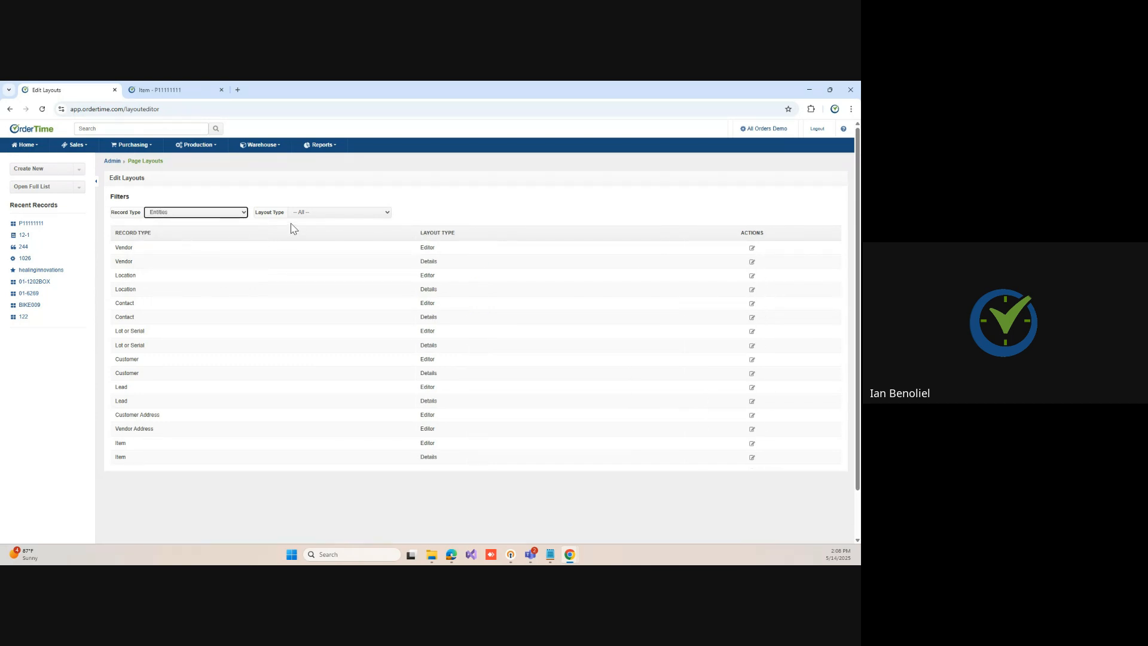
{"action": "left_click", "coordinate": [320, 218]}
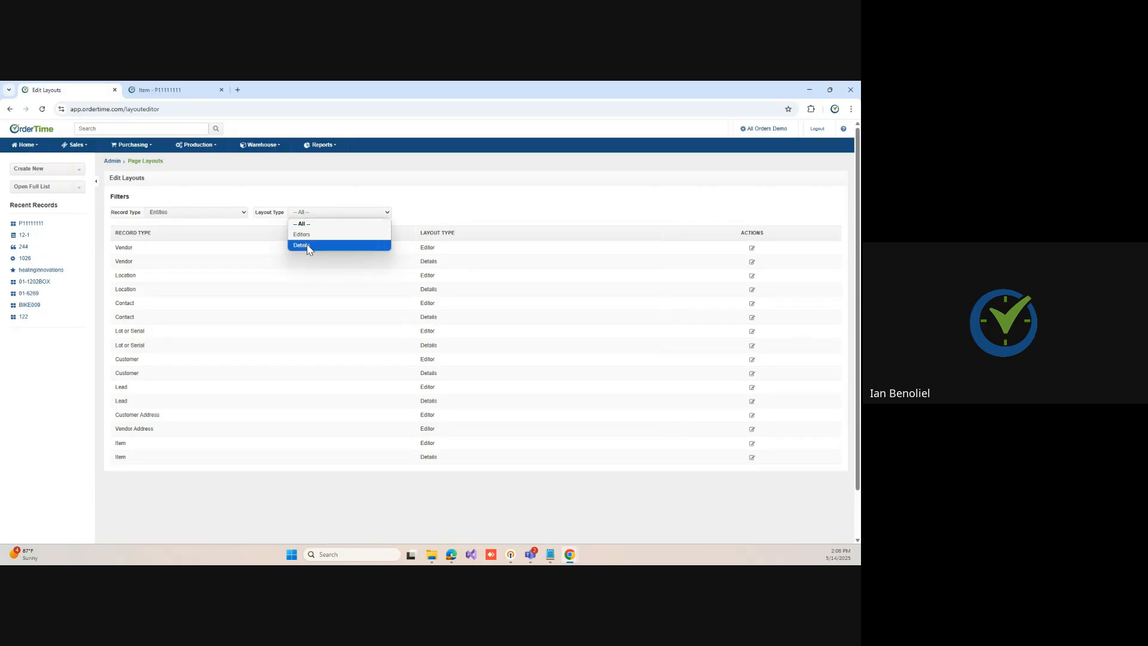
{"action": "left_click", "coordinate": [307, 247]}
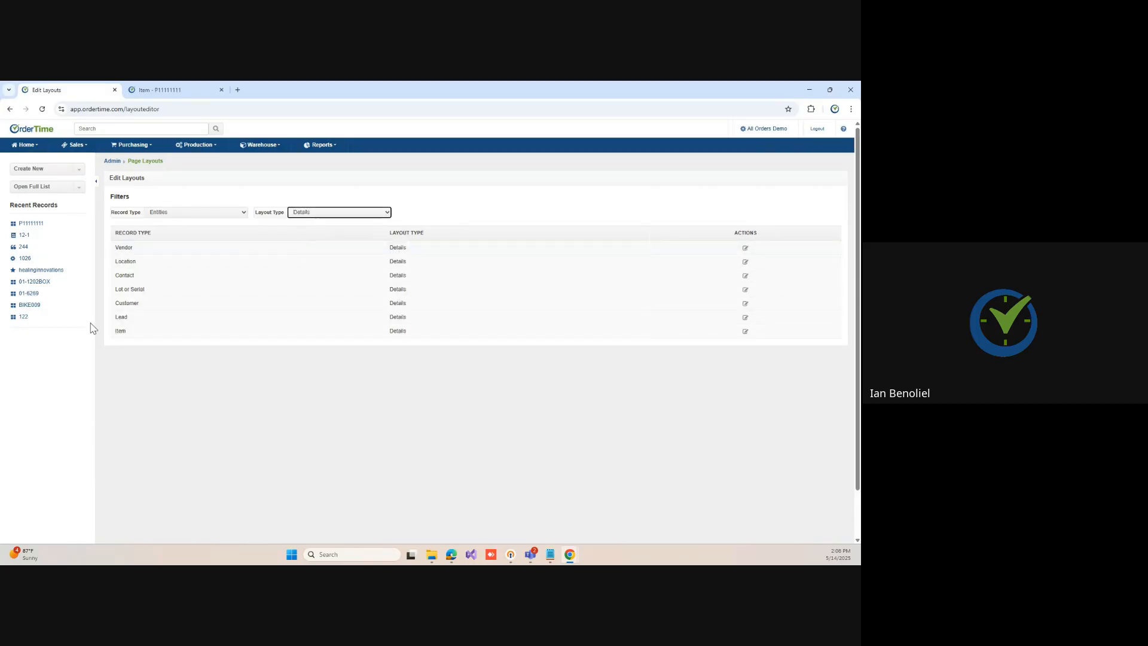
{"action": "left_click", "coordinate": [745, 332]}
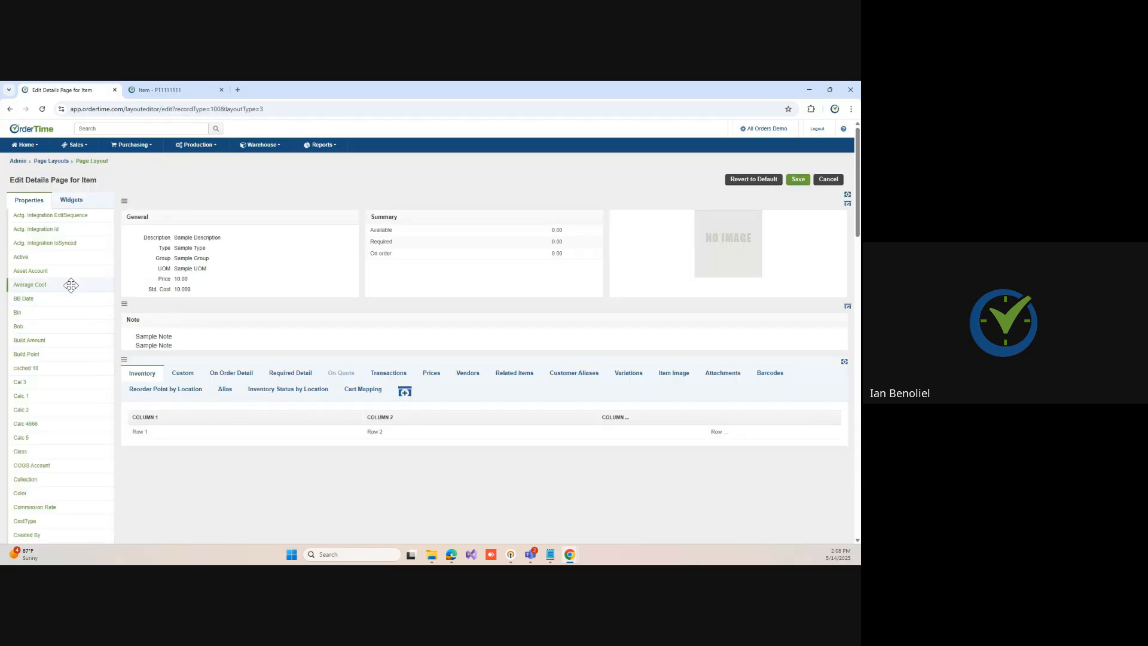
Step: Attempt to insert a field into the General panel and dismiss the resulting error
{"action": "scroll", "coordinate": [63, 379], "scroll_direction": "down", "scroll_amount": 3}
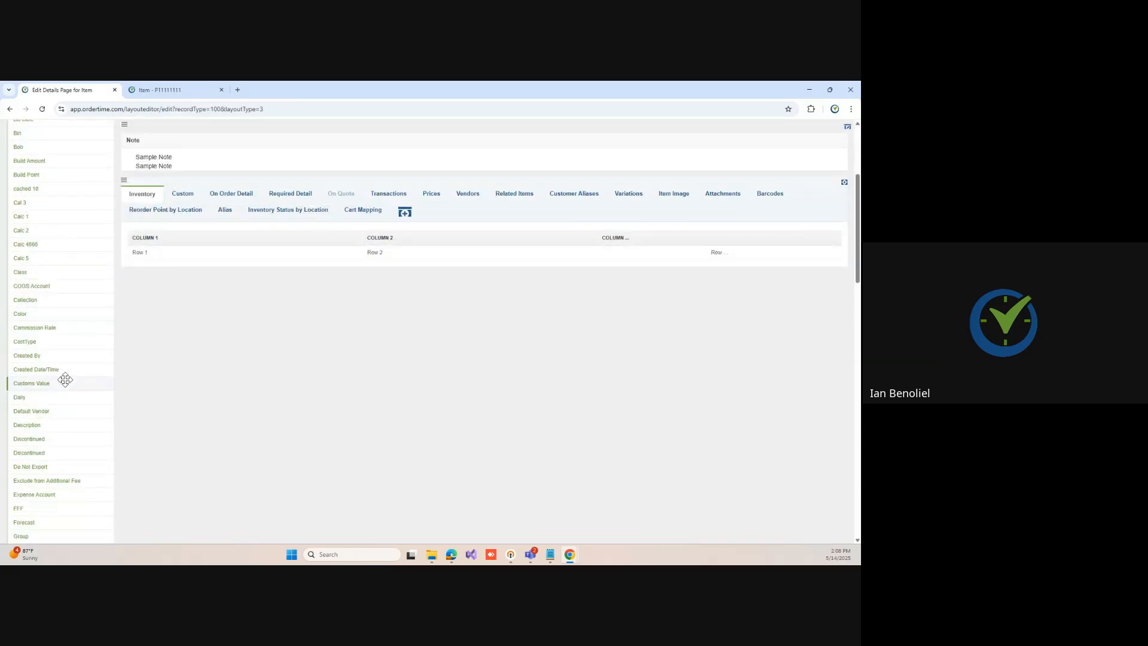
{"action": "scroll", "coordinate": [65, 379], "scroll_direction": "down", "scroll_amount": 6}
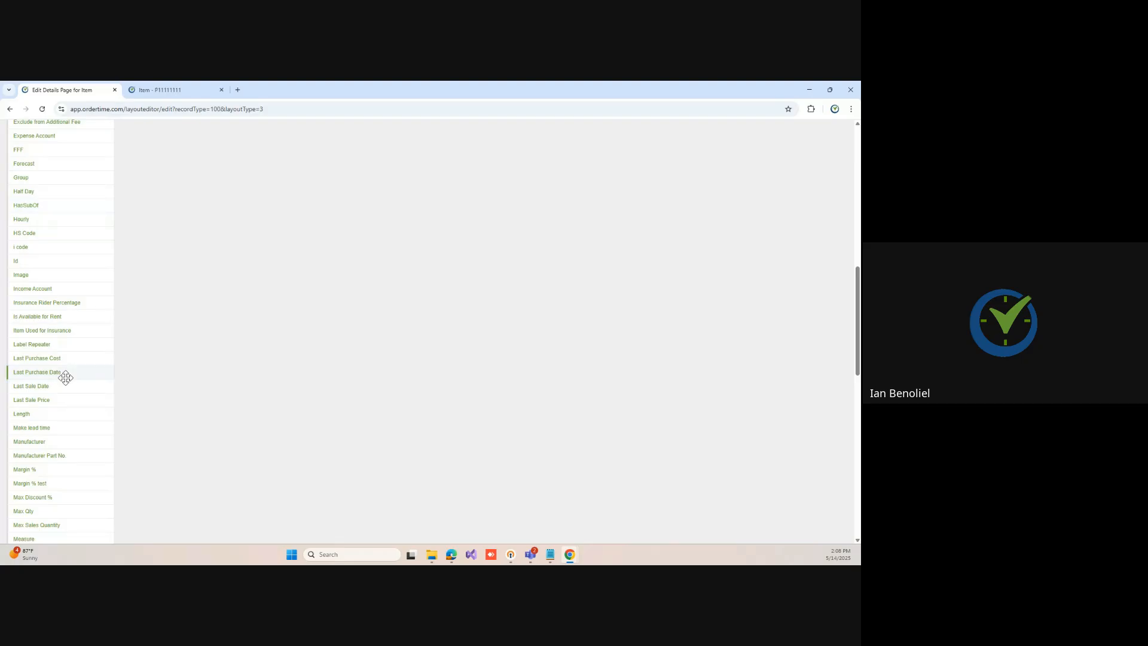
{"action": "scroll", "coordinate": [65, 378], "scroll_direction": "down", "scroll_amount": 3}
{"action": "scroll", "coordinate": [259, 290], "scroll_direction": "up", "scroll_amount": 6}
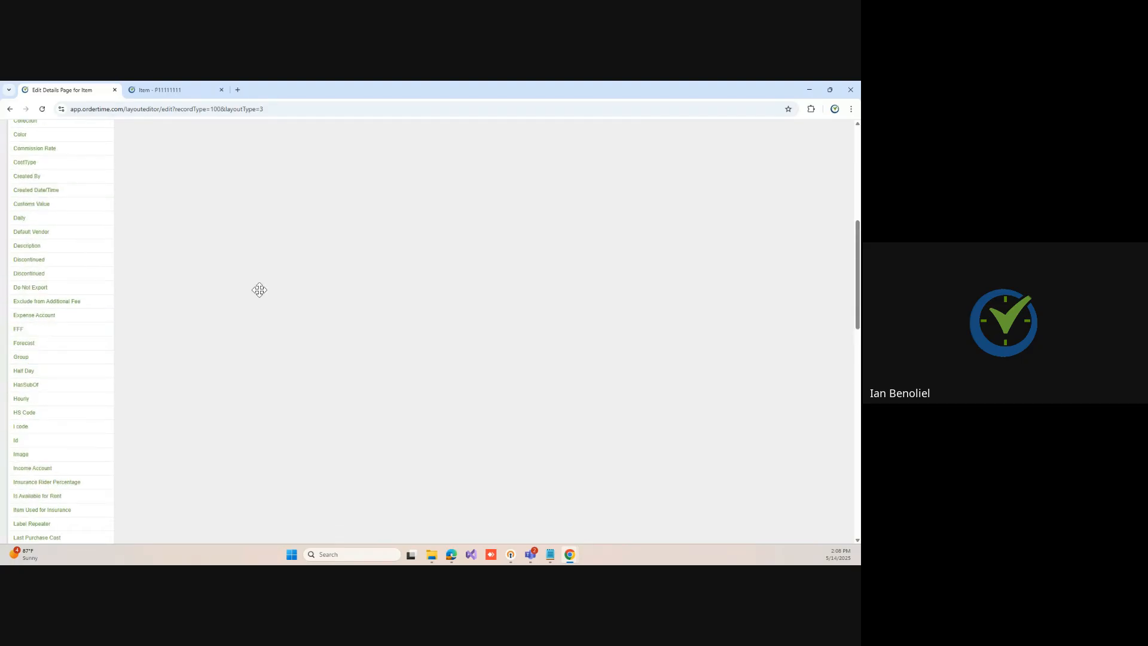
{"action": "scroll", "coordinate": [259, 290], "scroll_direction": "up", "scroll_amount": 7}
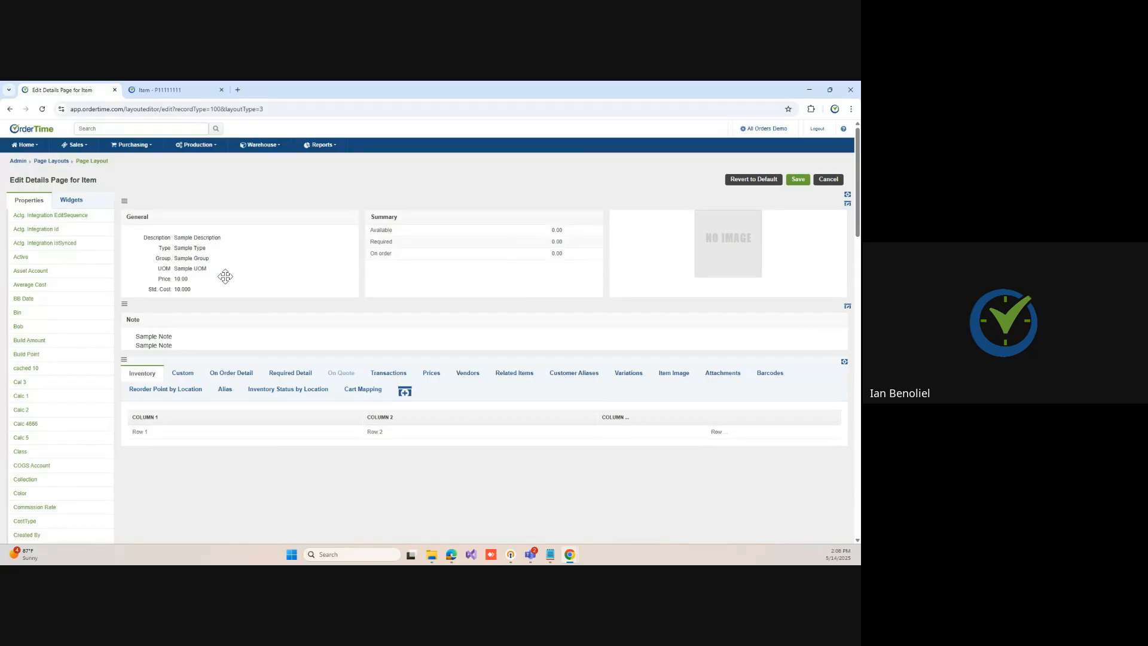
{"action": "left_click_drag", "start_coordinate": [225, 277], "coordinate": [265, 263]}
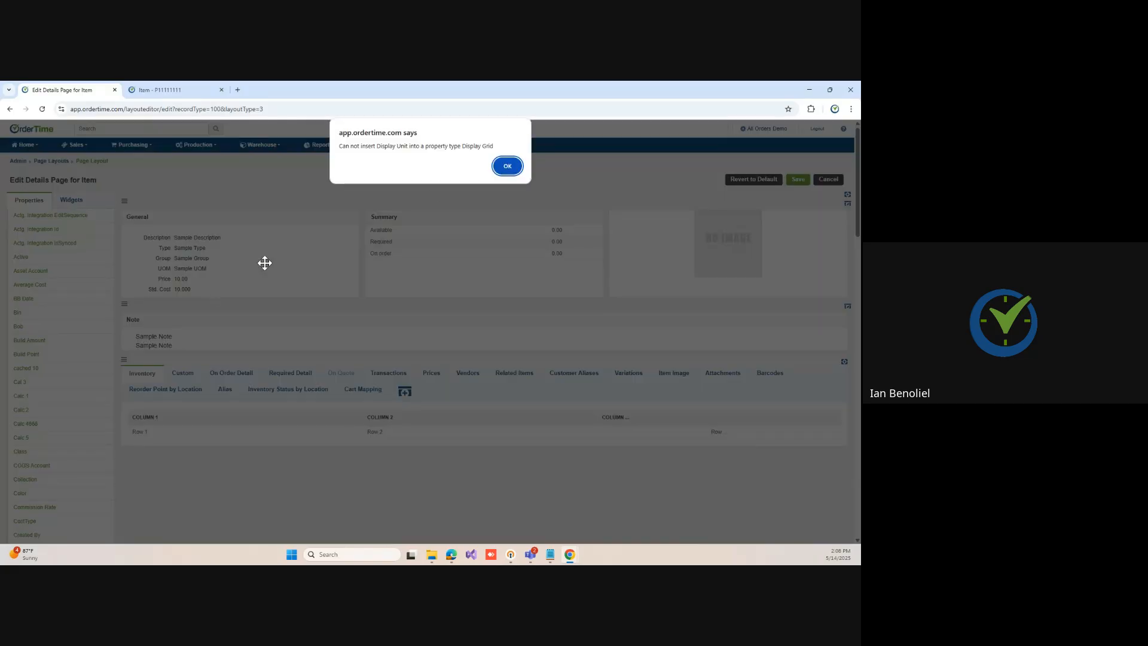
{"action": "left_click", "coordinate": [518, 172]}
Step: Drag Margin % test into the General panel and save the Item details layout
{"action": "scroll", "coordinate": [37, 402], "scroll_direction": "down", "scroll_amount": 3}
{"action": "scroll", "coordinate": [38, 402], "scroll_direction": "down", "scroll_amount": 8}
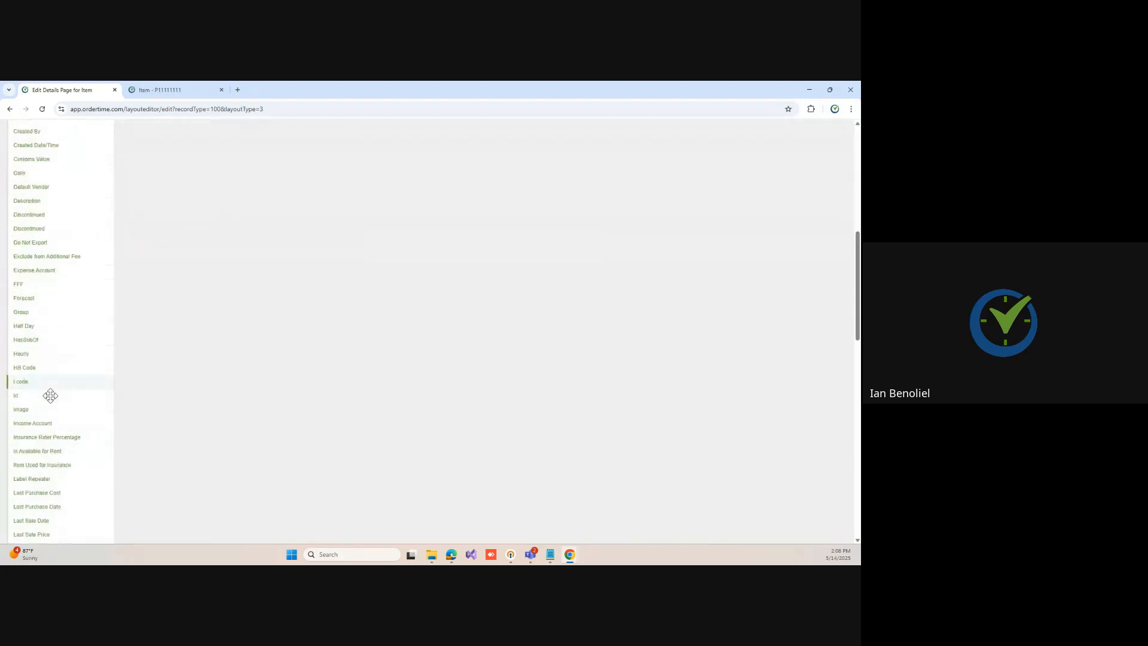
{"action": "left_click_drag", "start_coordinate": [49, 395], "coordinate": [191, 209]}
{"action": "scroll", "coordinate": [220, 318], "scroll_direction": "up", "scroll_amount": 10}
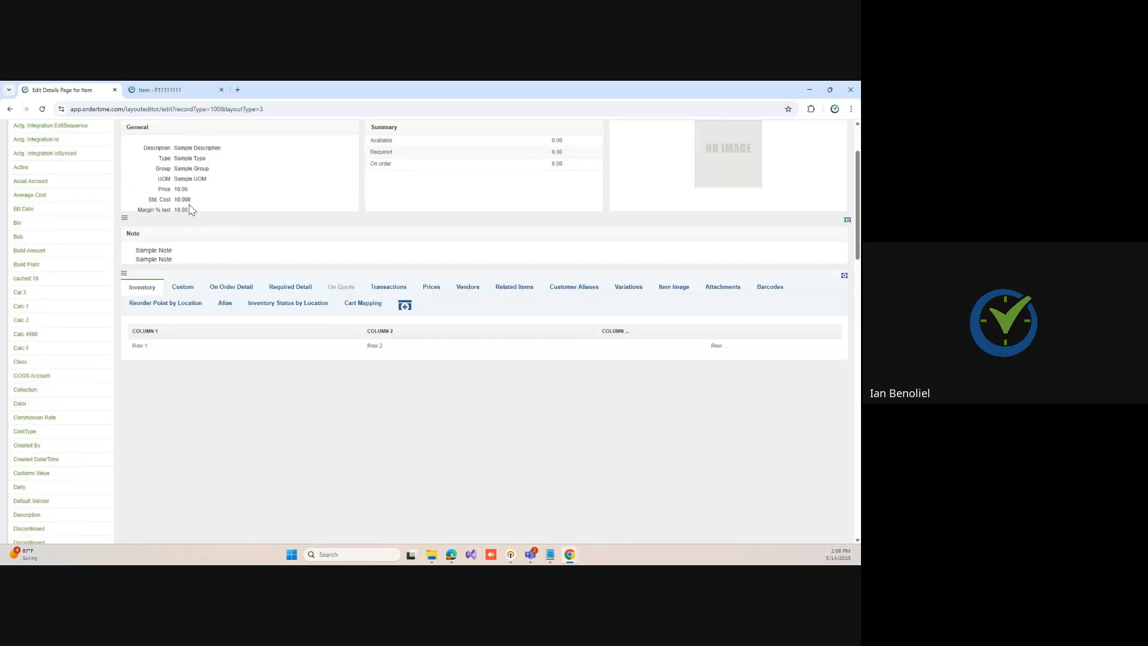
{"action": "scroll", "coordinate": [638, 204], "scroll_direction": "up", "scroll_amount": 3}
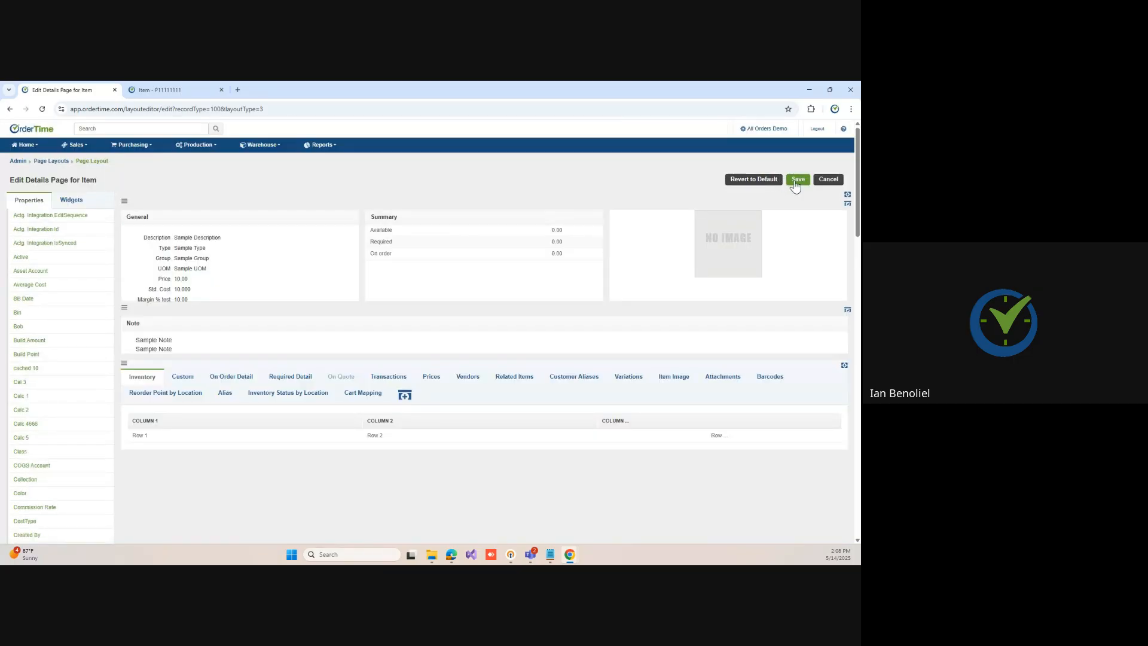
{"action": "left_click", "coordinate": [795, 183]}
{"action": "left_click", "coordinate": [508, 164]}
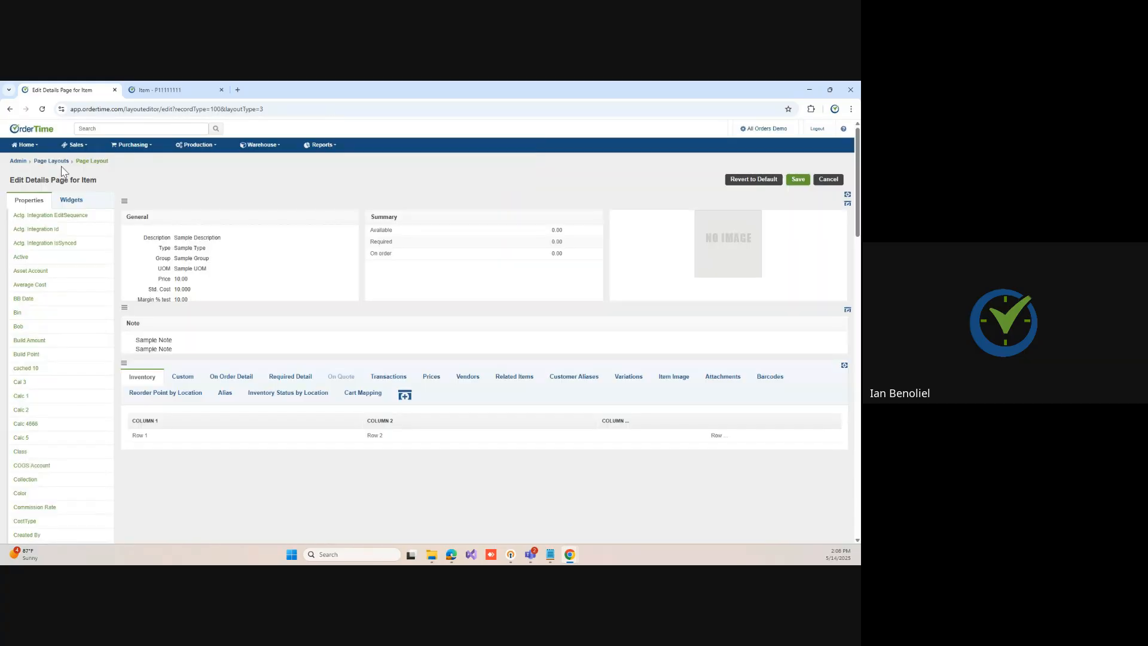
Step: Change item P11111111's Price to 155.00, save it, and go to Admin settings
{"action": "left_click", "coordinate": [32, 150]}
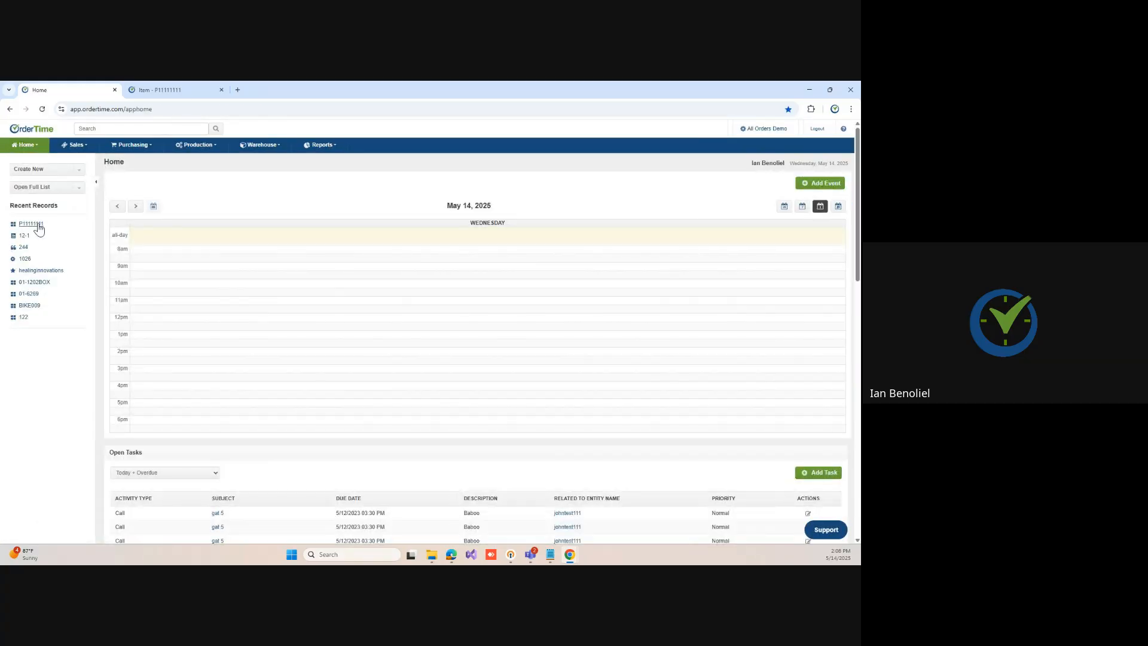
{"action": "left_click", "coordinate": [38, 226]}
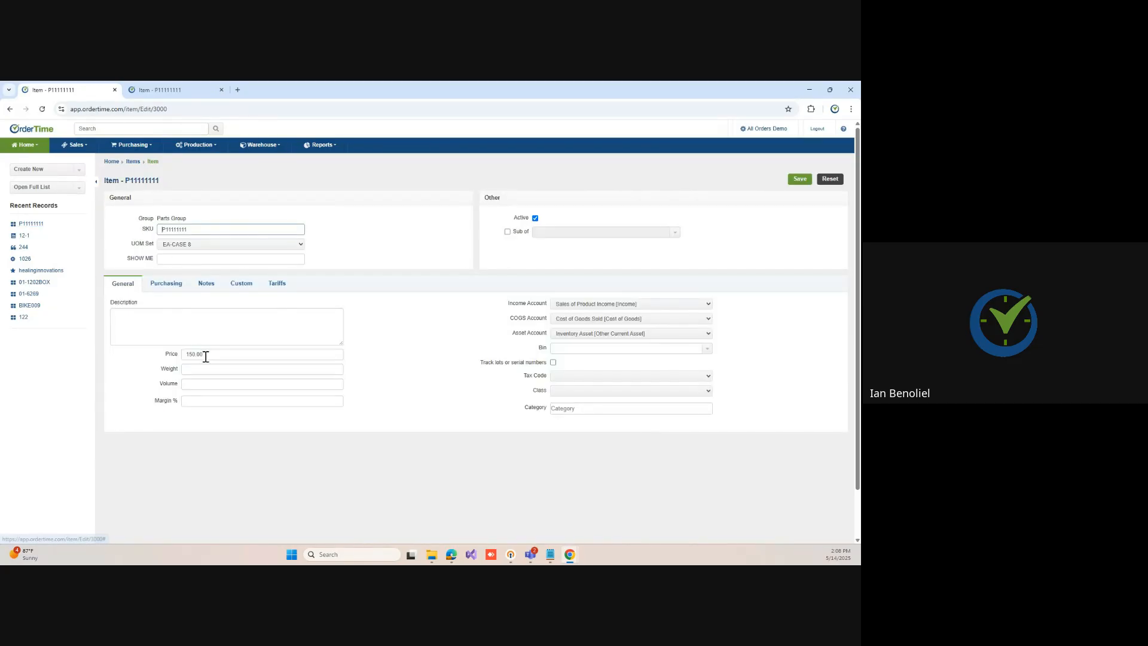
{"action": "left_click", "coordinate": [193, 354]}
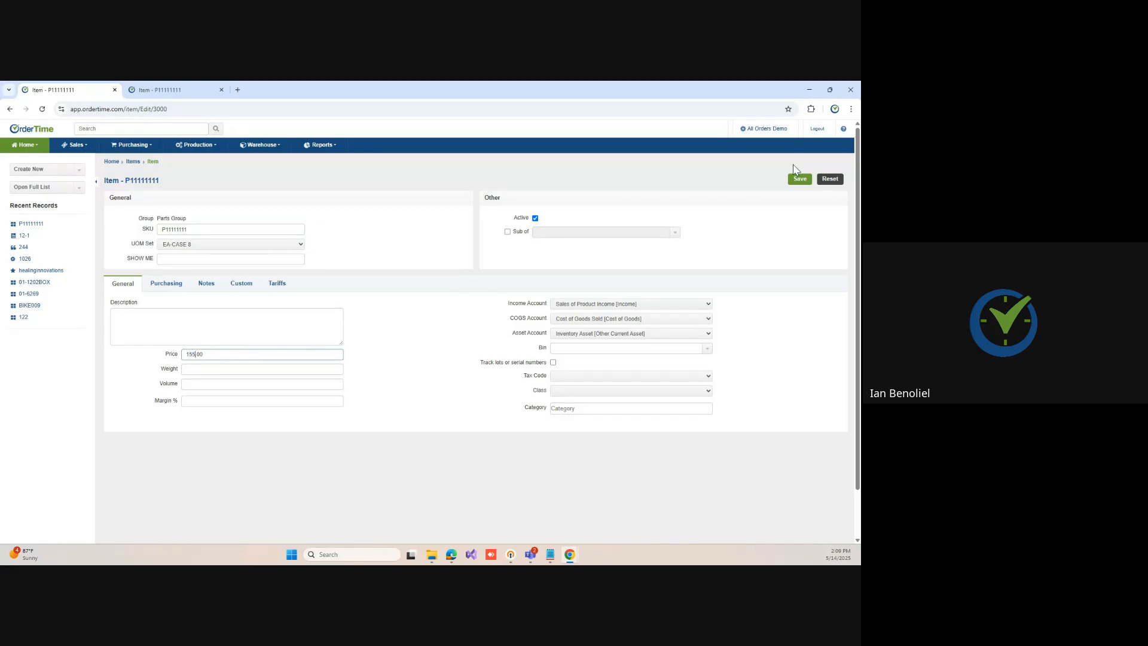
{"action": "left_click", "coordinate": [804, 184]}
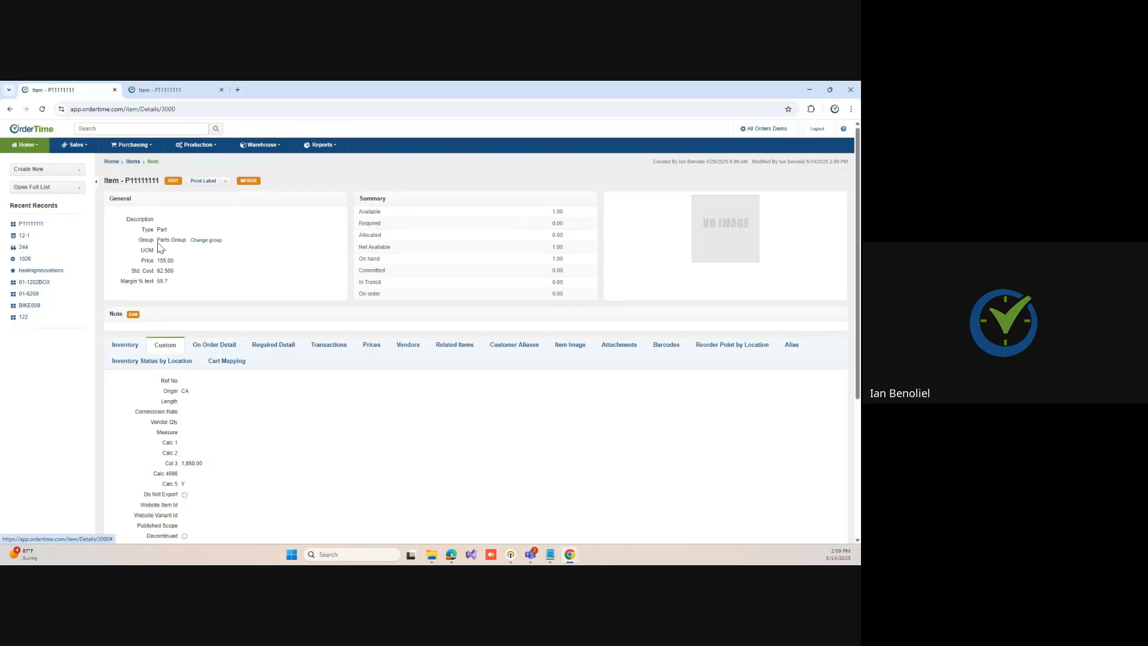
{"action": "left_click", "coordinate": [778, 129]}
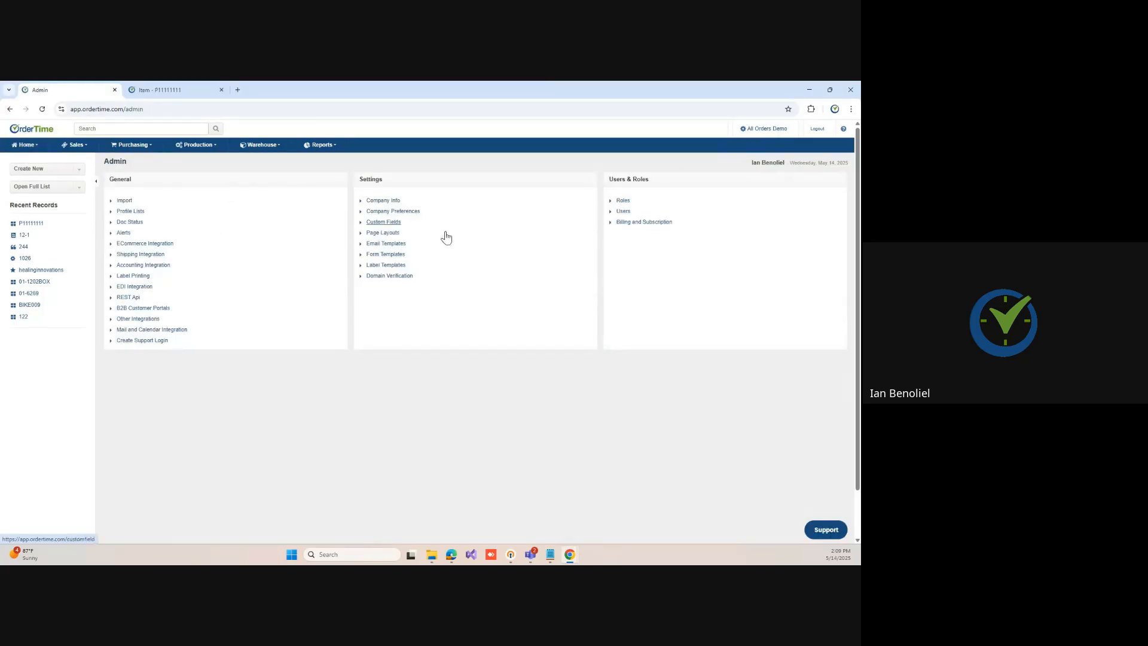
Step: Start a new calculated Items custom field with field type Price
{"action": "left_click", "coordinate": [387, 223]}
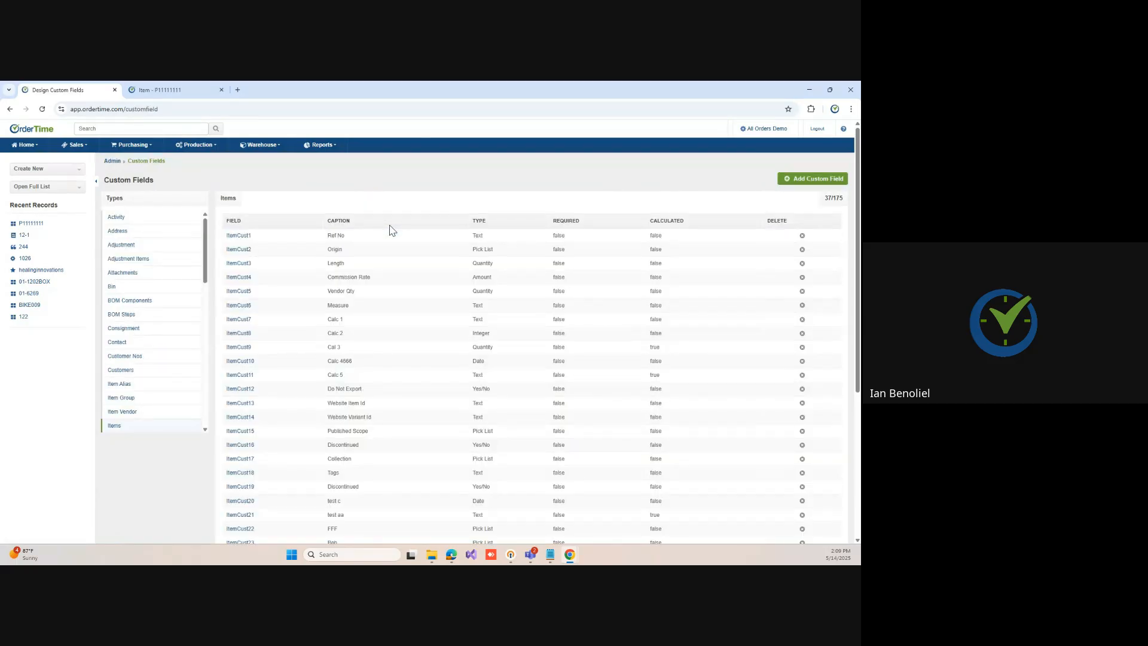
{"action": "scroll", "coordinate": [634, 287], "scroll_direction": "down", "scroll_amount": 5}
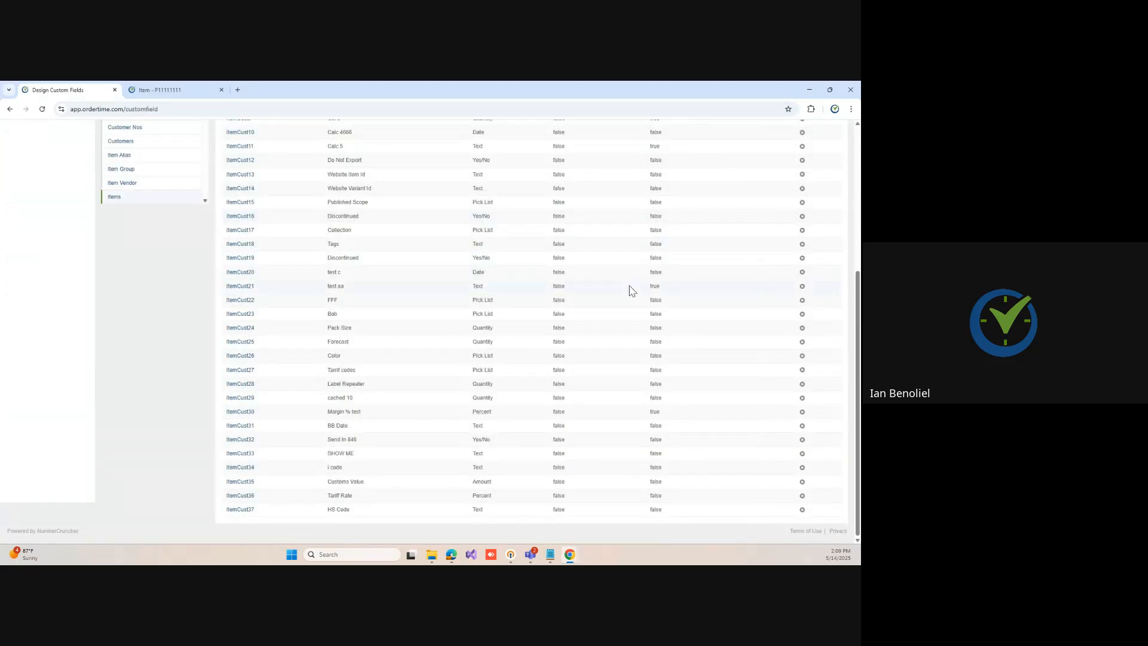
{"action": "scroll", "coordinate": [634, 291], "scroll_direction": "up", "scroll_amount": 5}
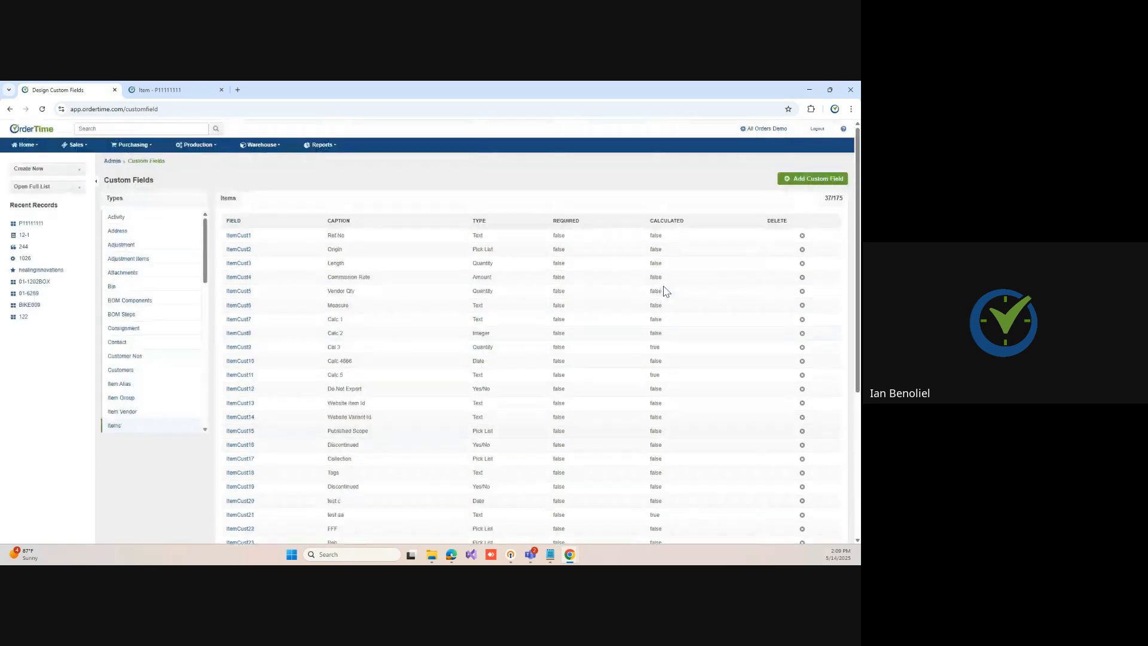
{"action": "left_click", "coordinate": [813, 179]}
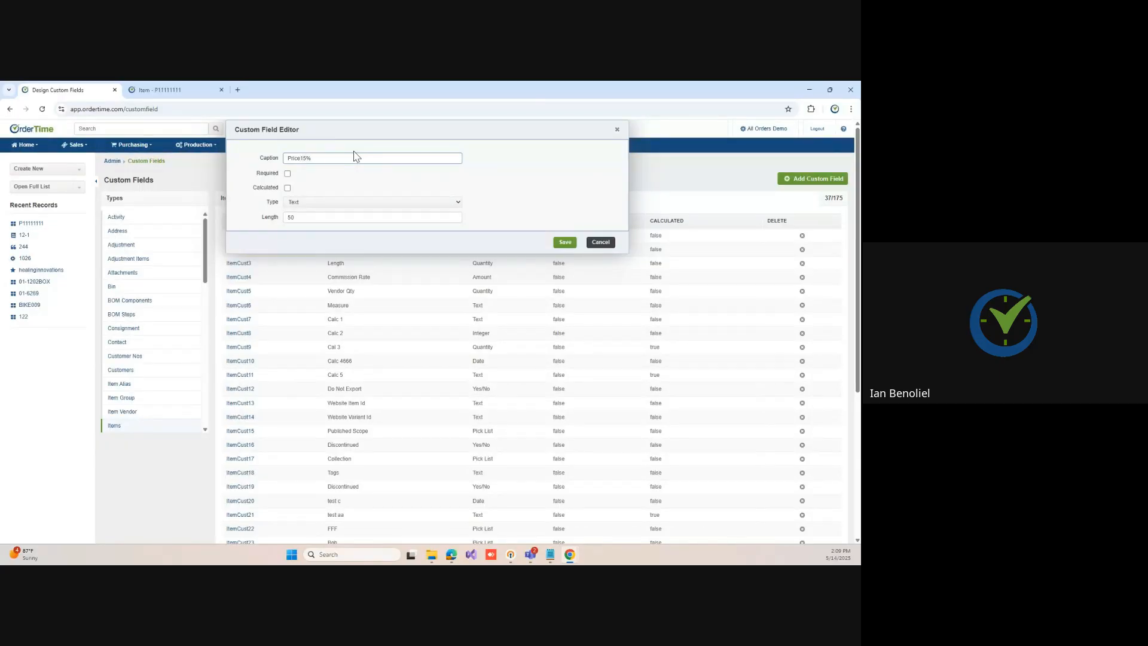
{"action": "left_click", "coordinate": [287, 188]}
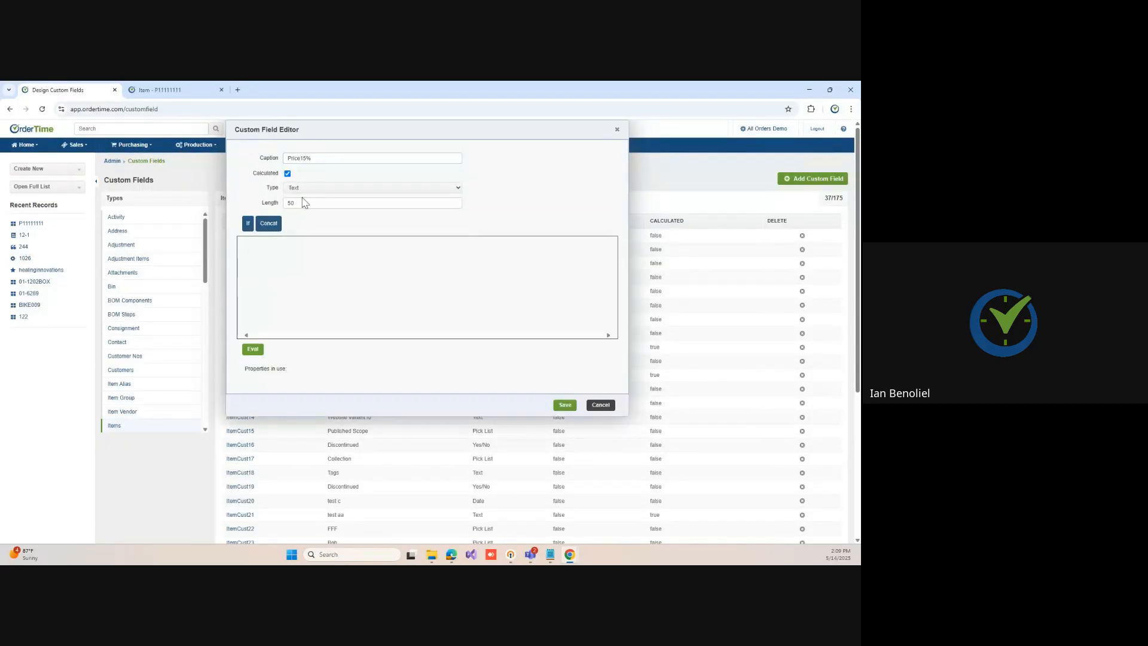
{"action": "left_click", "coordinate": [306, 189]}
{"action": "left_click", "coordinate": [311, 264]}
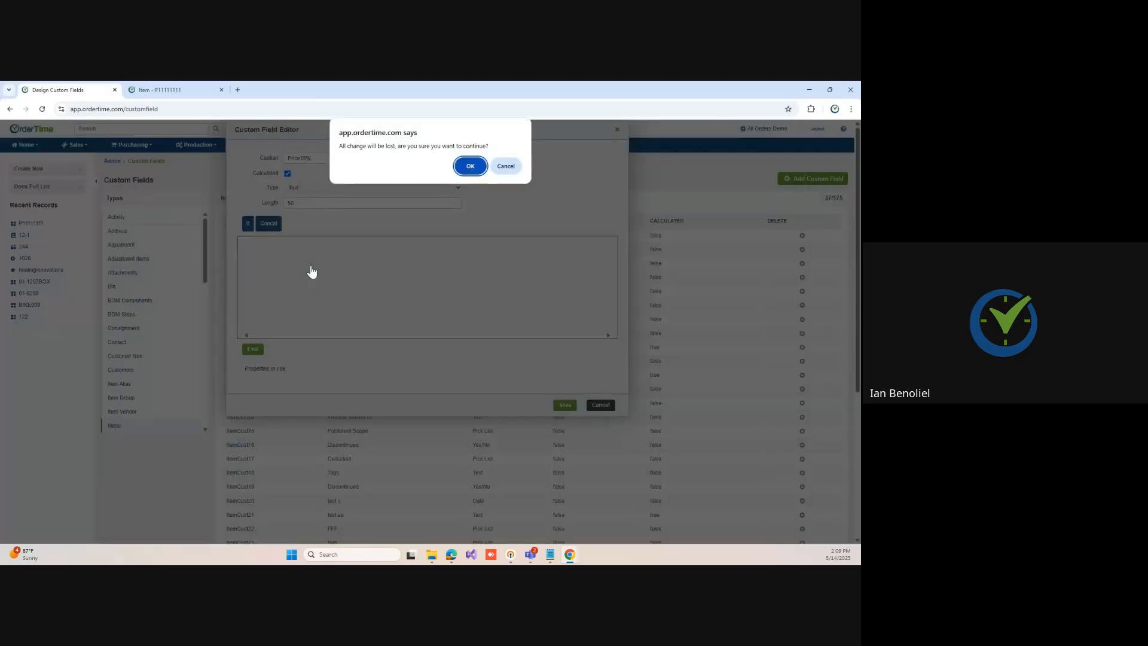
{"action": "left_click", "coordinate": [462, 166]}
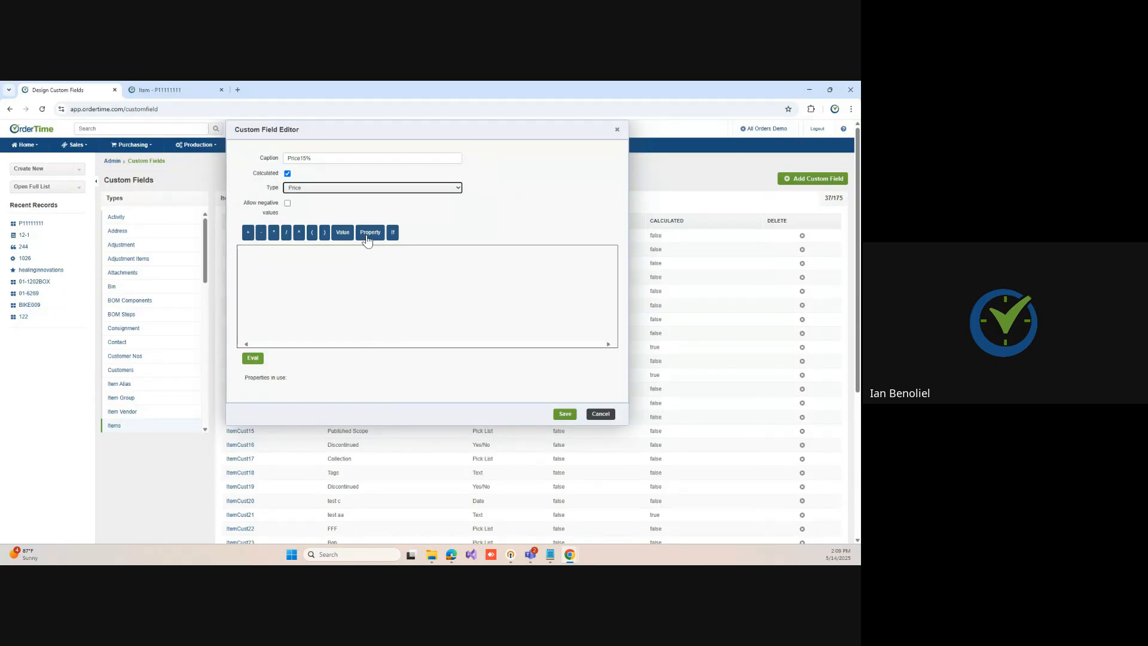
Step: Build the formula Price * 1.15 and save the Price15% field
{"action": "left_click", "coordinate": [368, 232]}
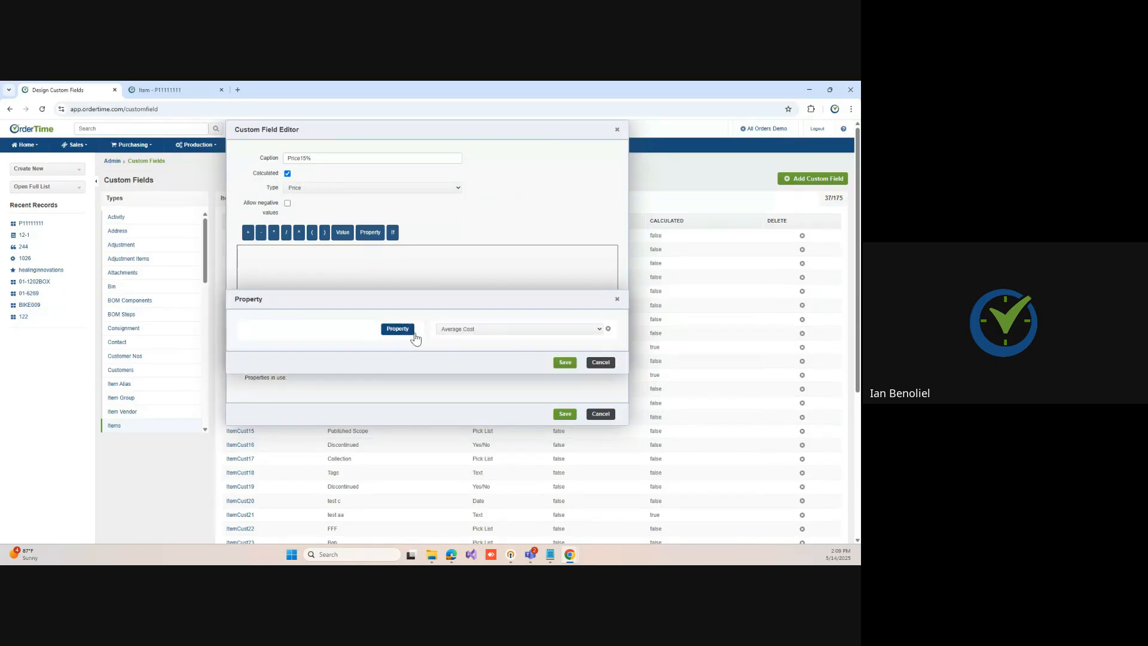
{"action": "left_click", "coordinate": [513, 329]}
{"action": "scroll", "coordinate": [525, 269], "scroll_direction": "down", "scroll_amount": 5}
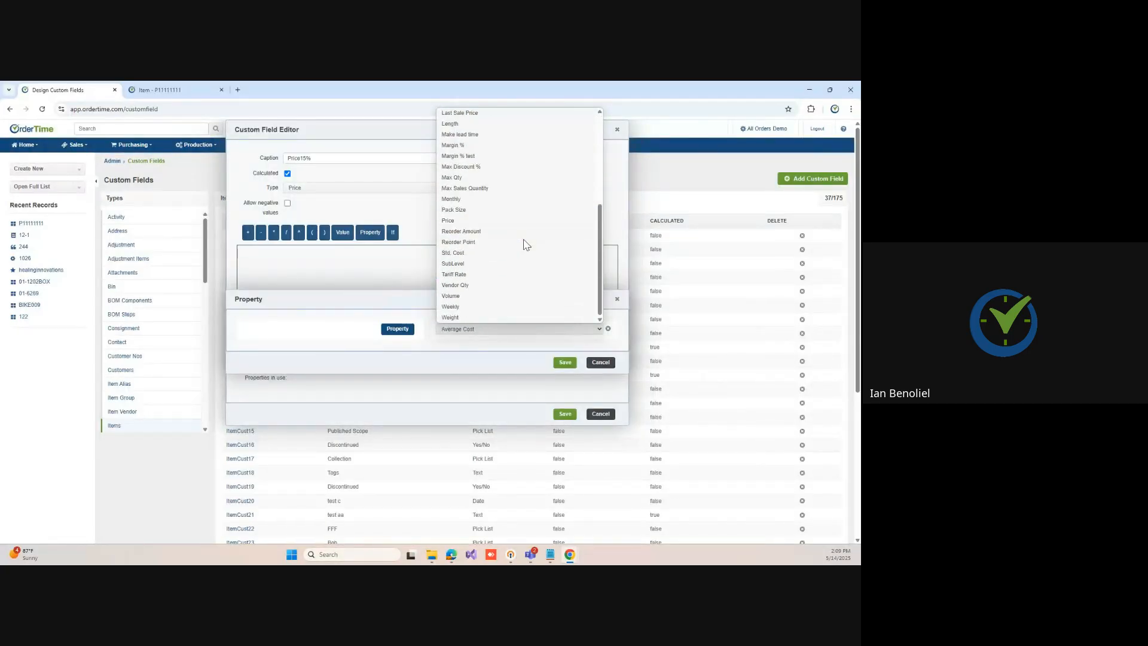
{"action": "left_click", "coordinate": [478, 221]}
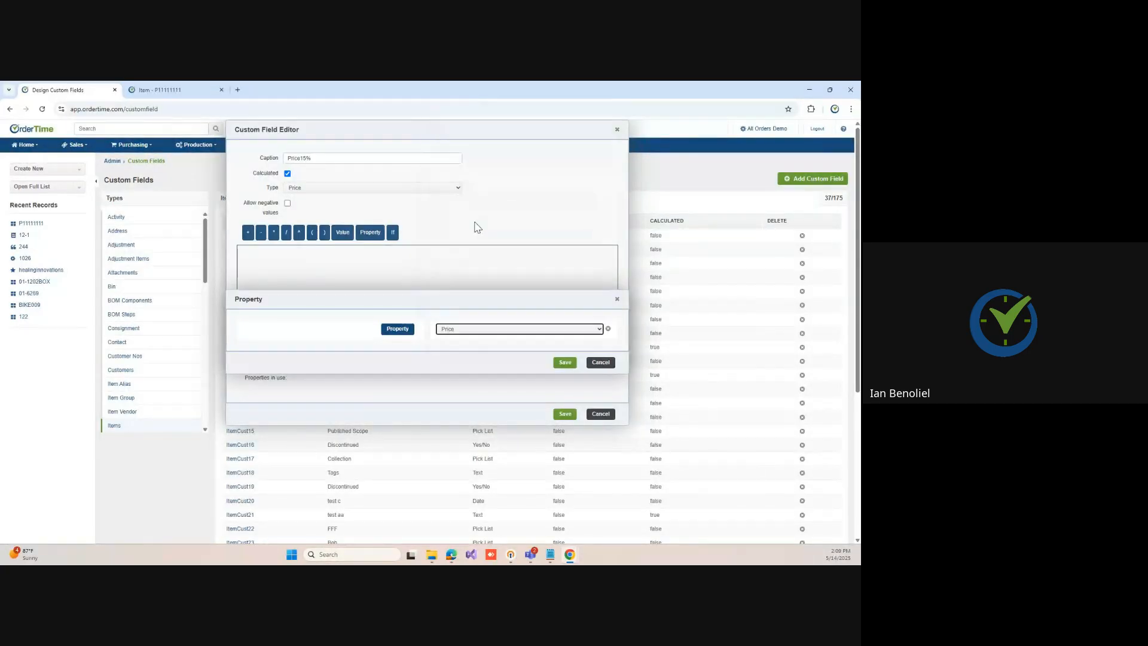
{"action": "left_click", "coordinate": [564, 363]}
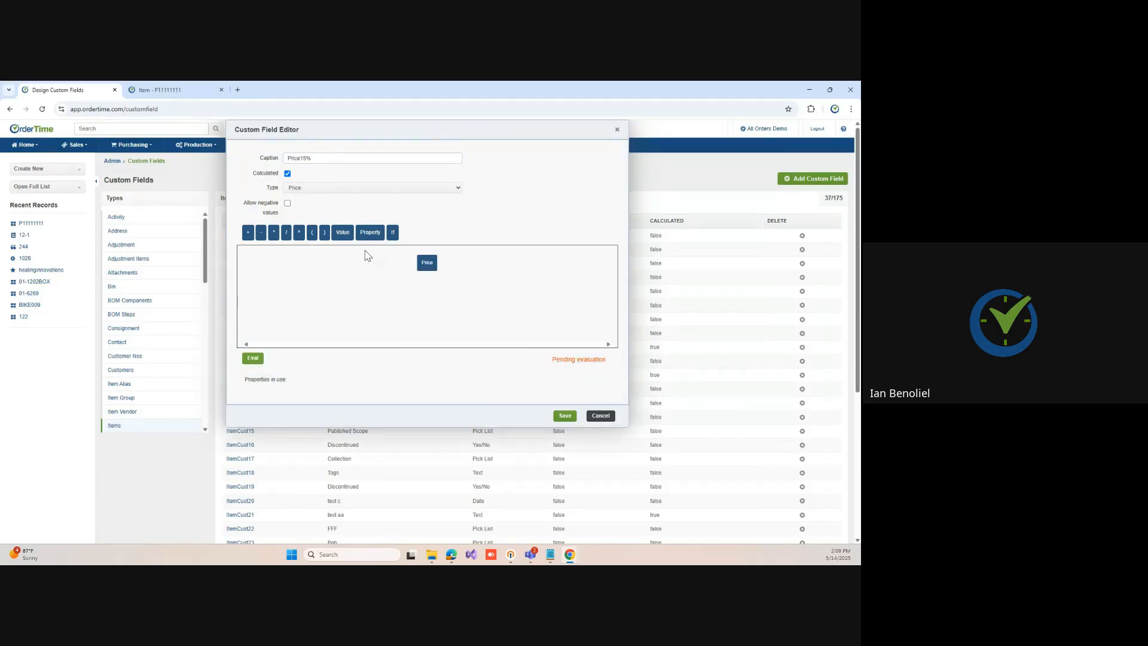
{"action": "left_click", "coordinate": [339, 234]}
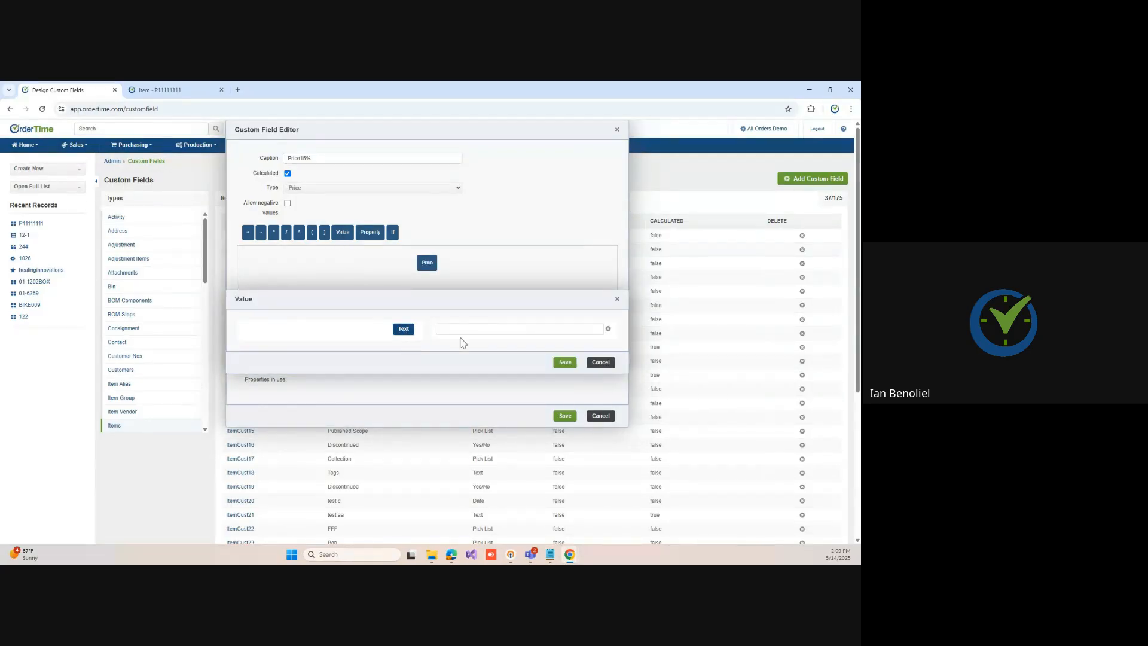
{"action": "left_click", "coordinate": [477, 329]}
{"action": "type", "text": "1.15"}
{"action": "left_click", "coordinate": [564, 364]}
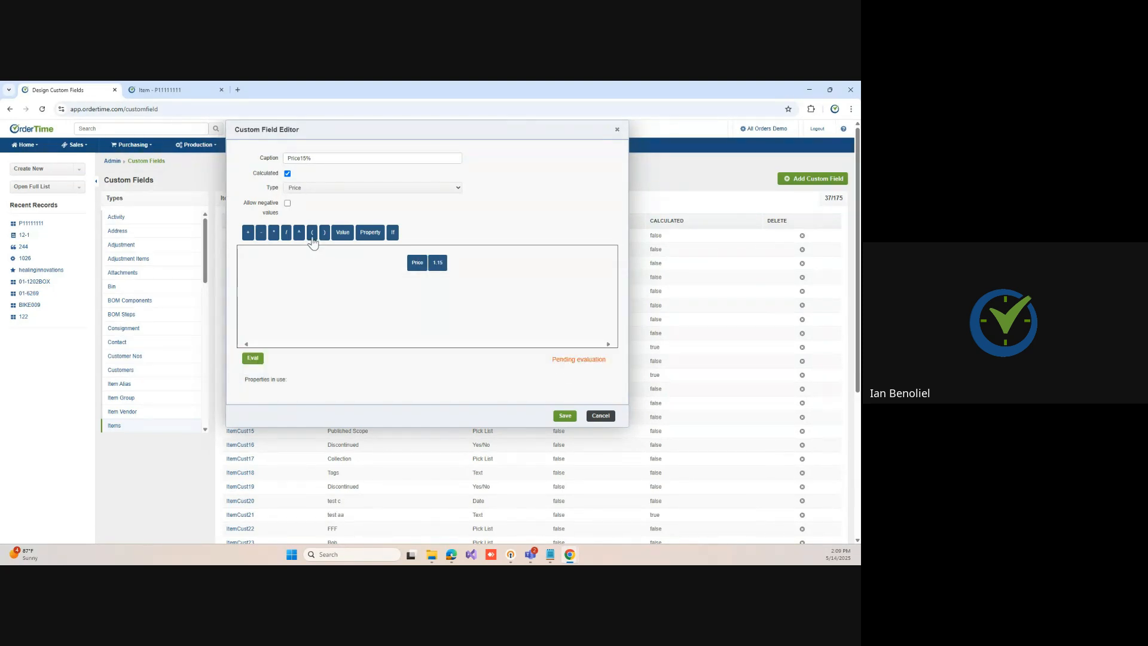
{"action": "left_click_drag", "start_coordinate": [451, 269], "coordinate": [431, 265]}
{"action": "left_click", "coordinate": [563, 415]}
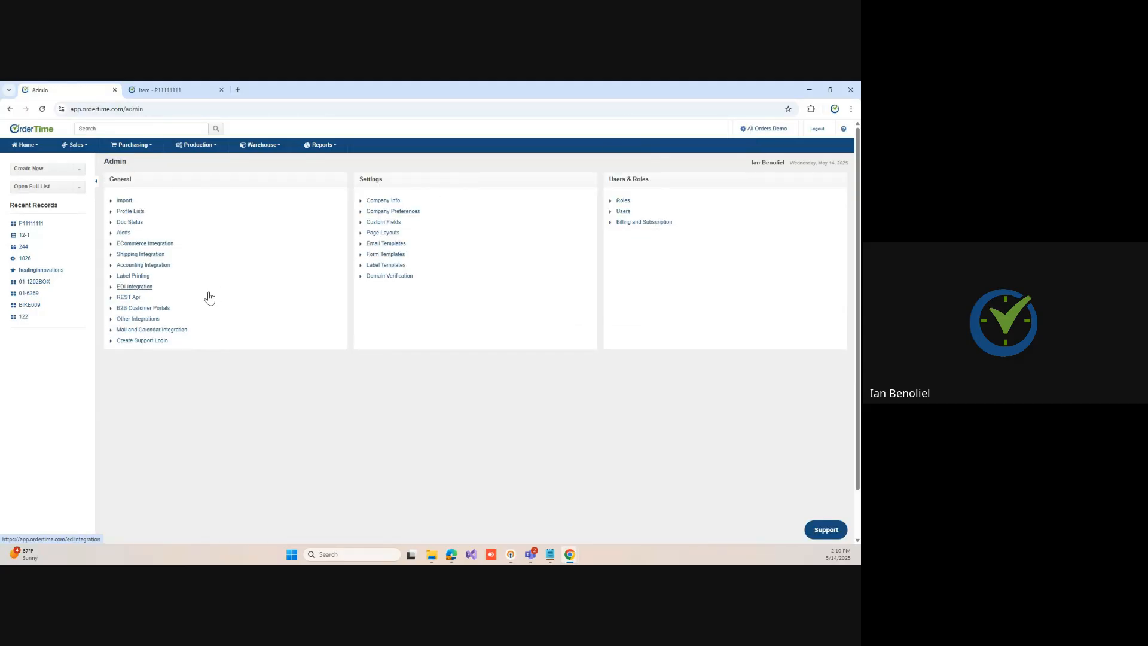
Step: Filter Page Layouts to Entities details layouts and open the Item details layout for editing
{"action": "left_click", "coordinate": [389, 234]}
{"action": "left_click", "coordinate": [160, 212]}
{"action": "left_click", "coordinate": [171, 246]}
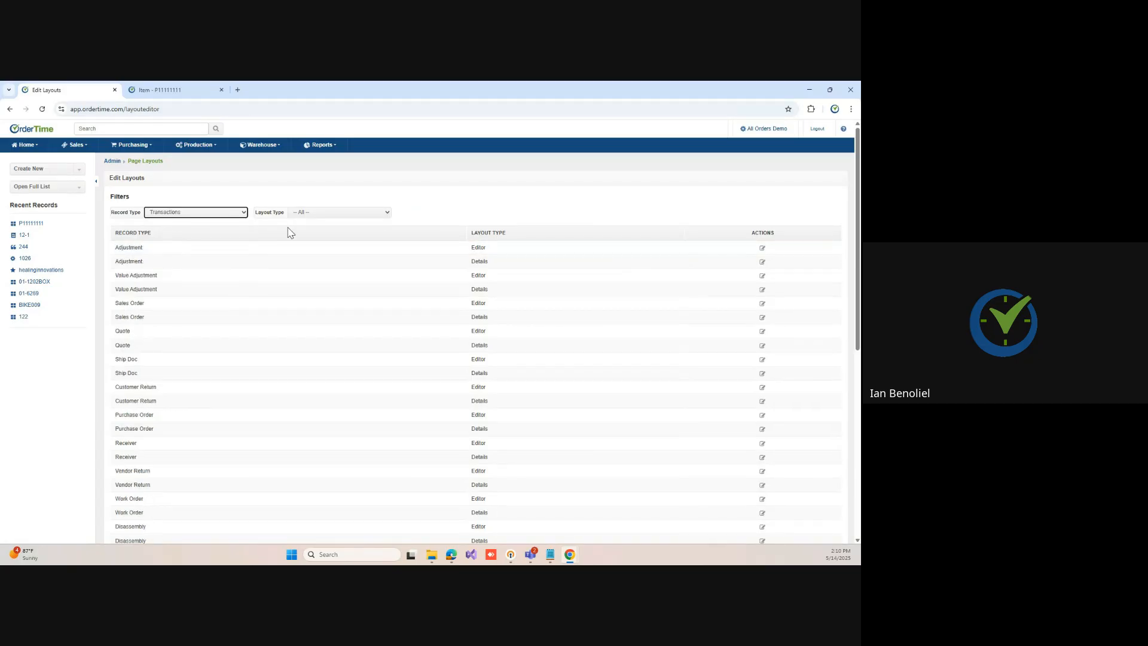
{"action": "left_click", "coordinate": [305, 212]}
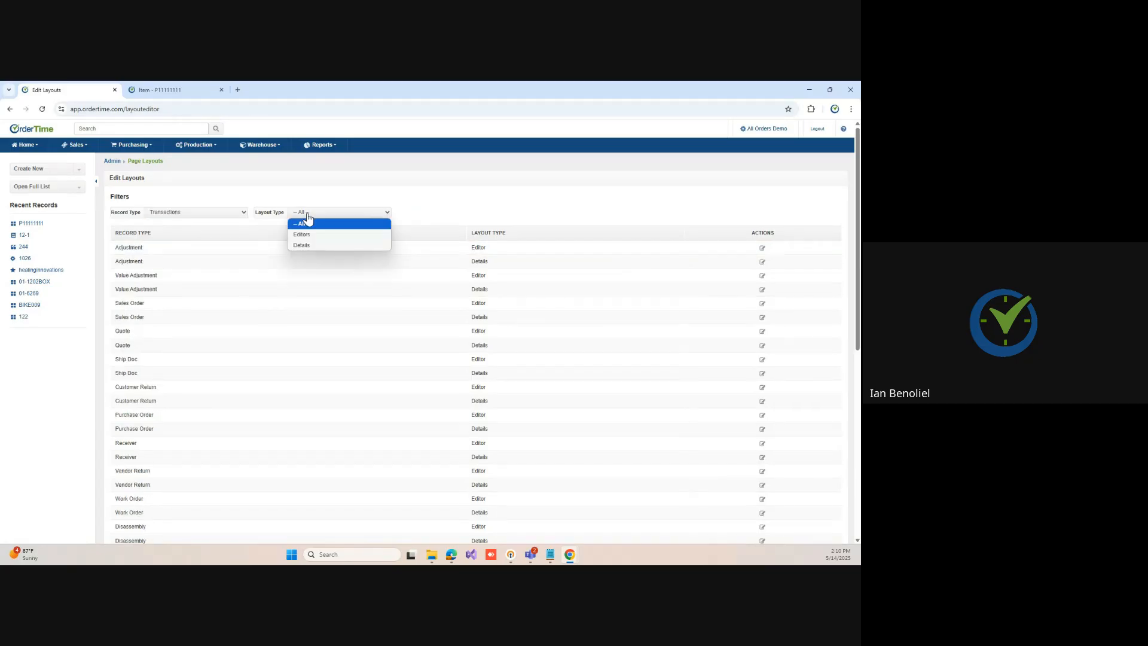
{"action": "left_click", "coordinate": [313, 245]}
{"action": "left_click", "coordinate": [209, 213]}
{"action": "left_click", "coordinate": [206, 233]}
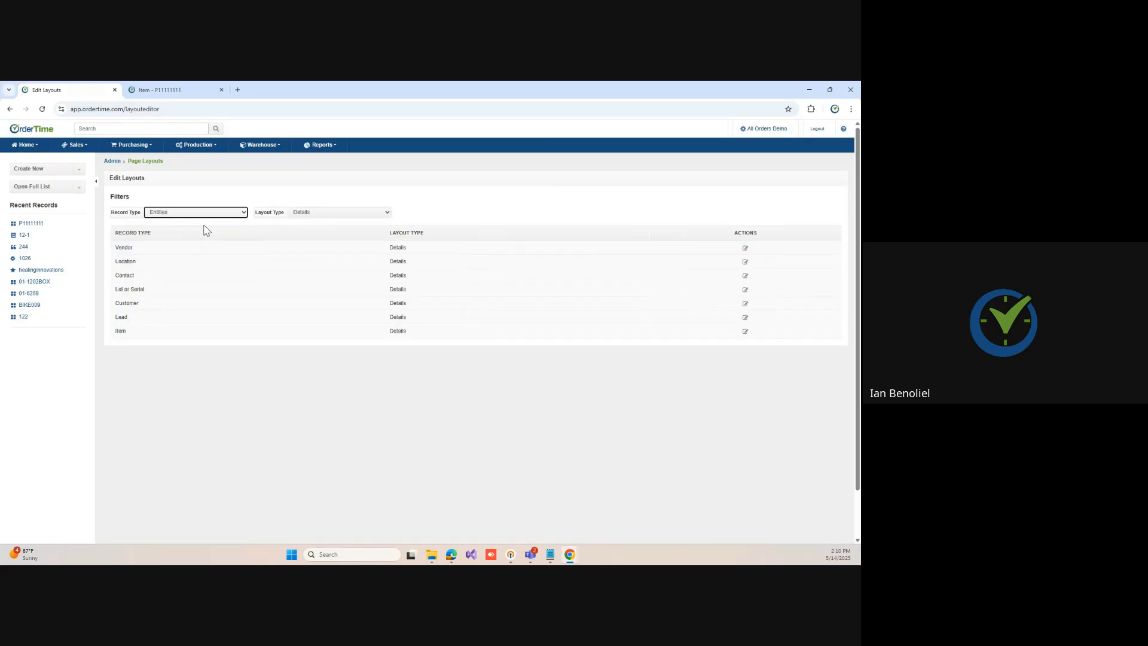
{"action": "left_click", "coordinate": [746, 333]}
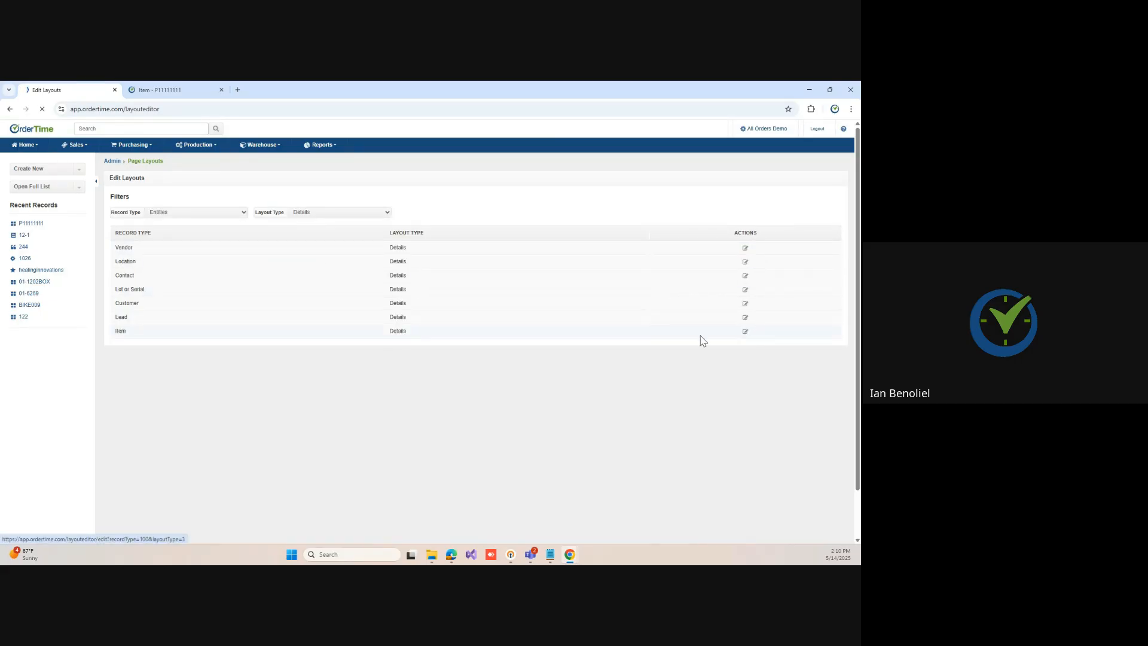
Step: Place the Price15% field in the Summary section and save the Item details layout
{"action": "scroll", "coordinate": [51, 356], "scroll_direction": "down", "scroll_amount": 10}
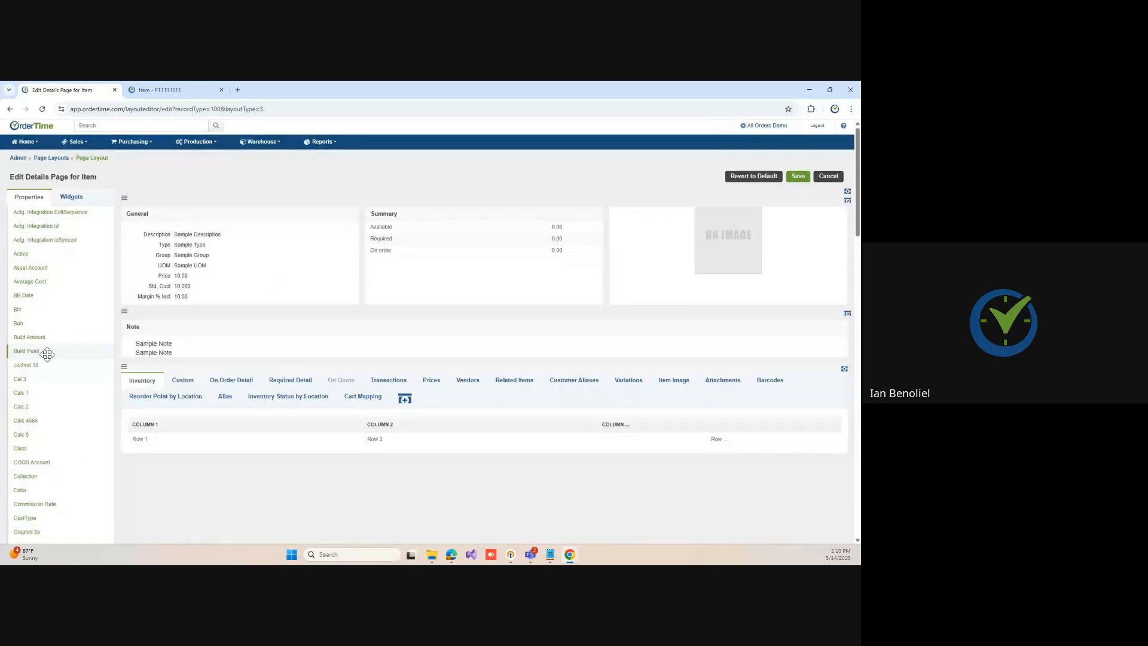
{"action": "scroll", "coordinate": [50, 356], "scroll_direction": "down", "scroll_amount": 4}
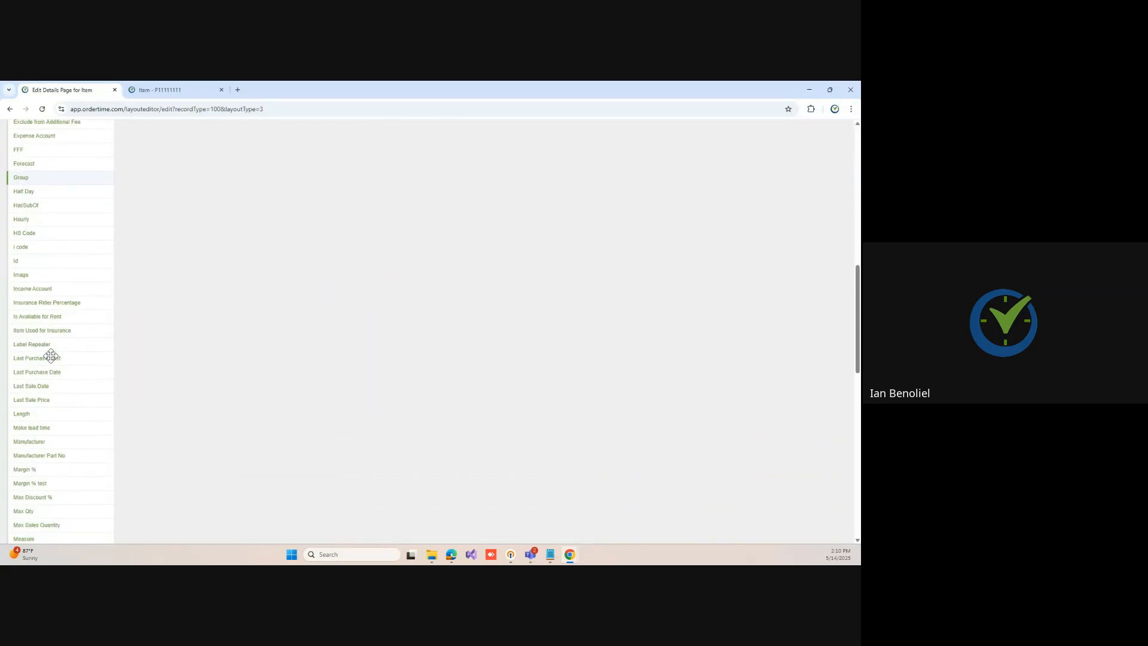
{"action": "scroll", "coordinate": [56, 370], "scroll_direction": "down", "scroll_amount": 2}
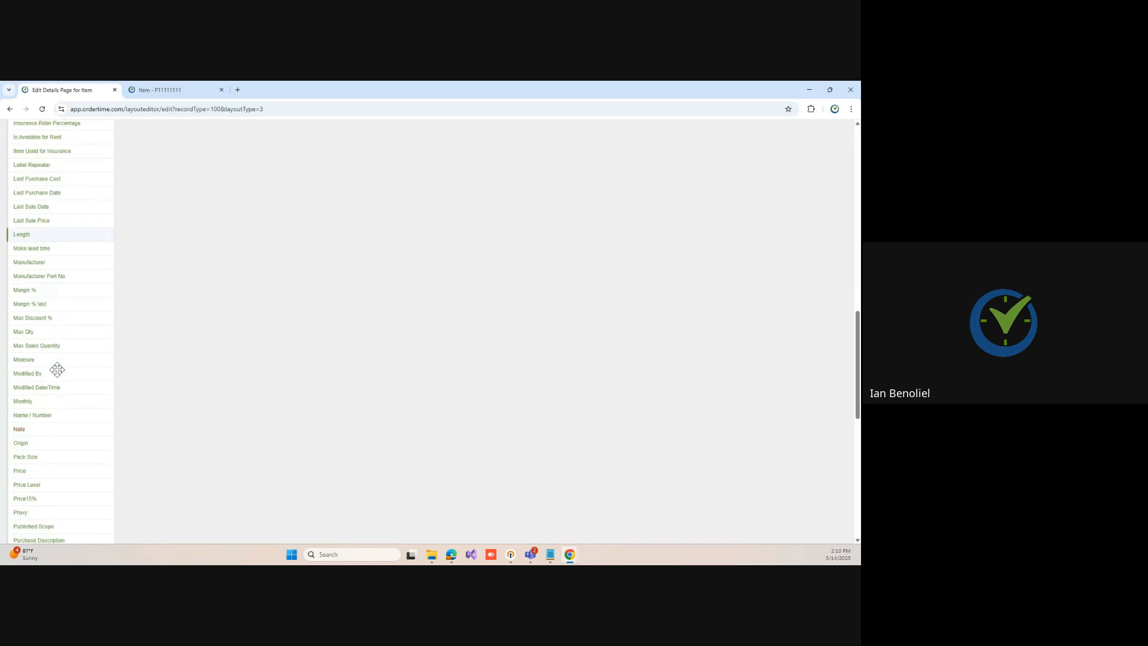
{"action": "left_click_drag", "start_coordinate": [56, 499], "coordinate": [389, 279]}
{"action": "scroll", "coordinate": [284, 302], "scroll_direction": "up", "scroll_amount": 15}
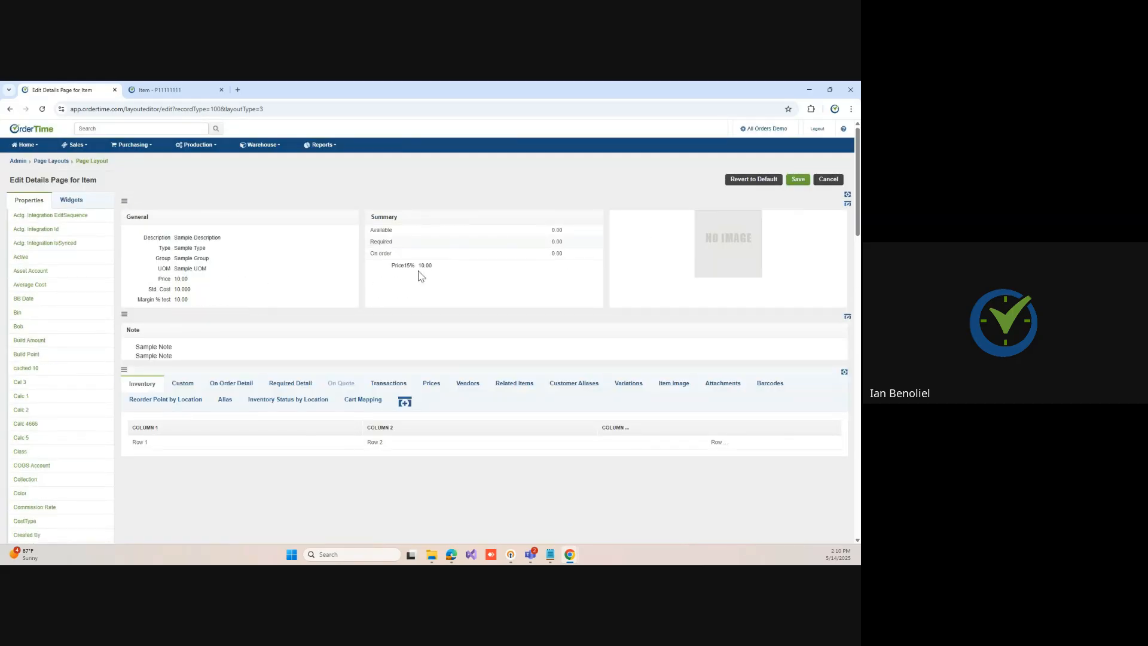
{"action": "left_click", "coordinate": [798, 179]}
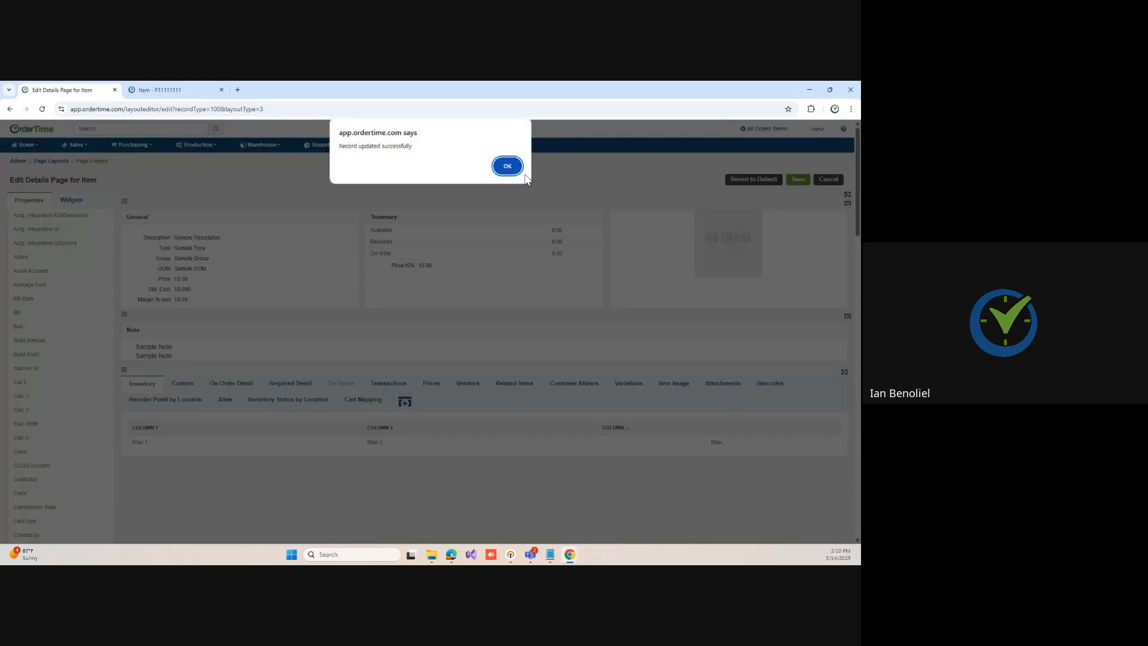
{"action": "left_click", "coordinate": [507, 166]}
{"action": "left_click", "coordinate": [27, 145]}
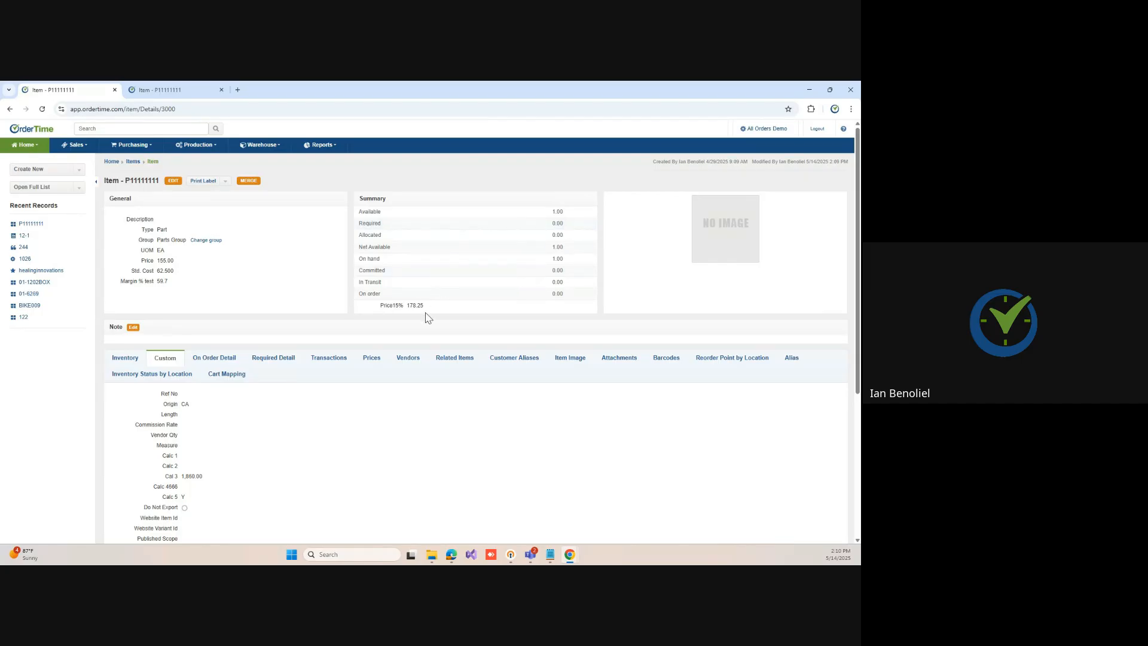
Step: Confirm item P11111111 shows Price15% 178.25, then open Reports in a new tab
{"action": "left_click_drag", "start_coordinate": [426, 306], "coordinate": [407, 307]}
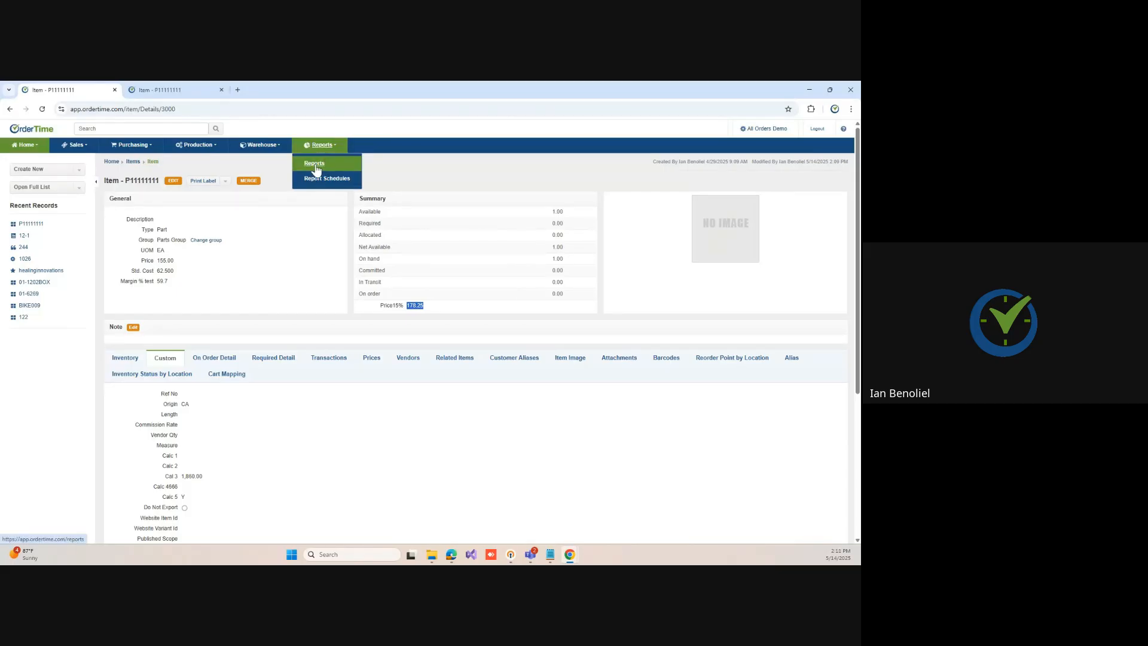
{"action": "right_click", "coordinate": [317, 169]}
{"action": "left_click", "coordinate": [329, 173]}
{"action": "left_click", "coordinate": [277, 91]}
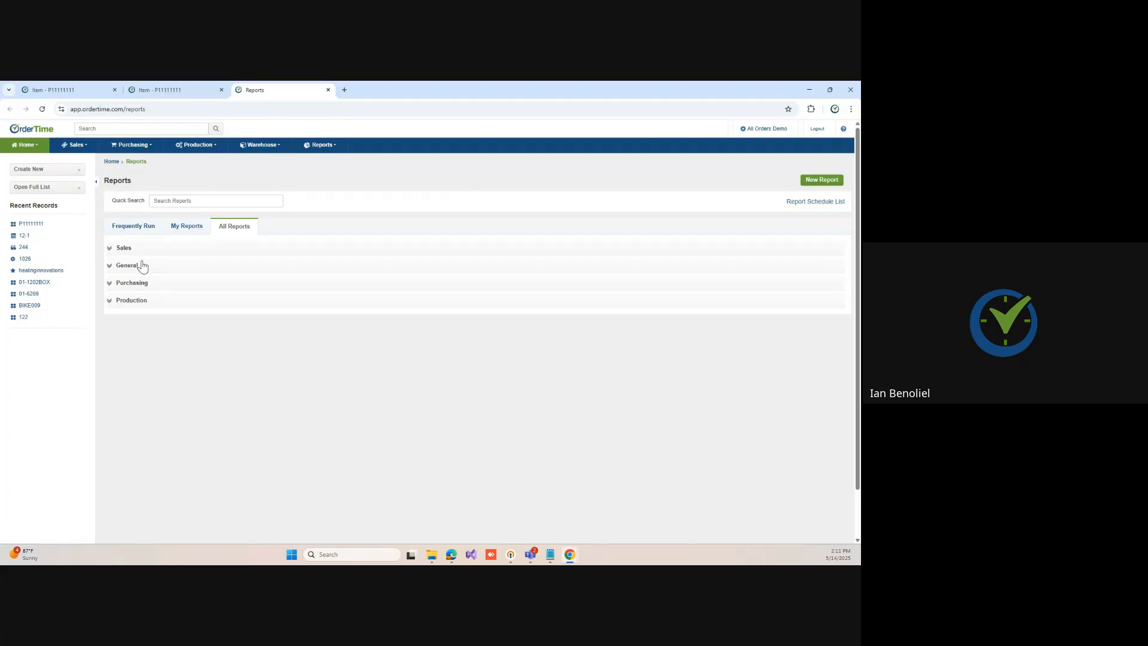
{"action": "left_click", "coordinate": [757, 130]}
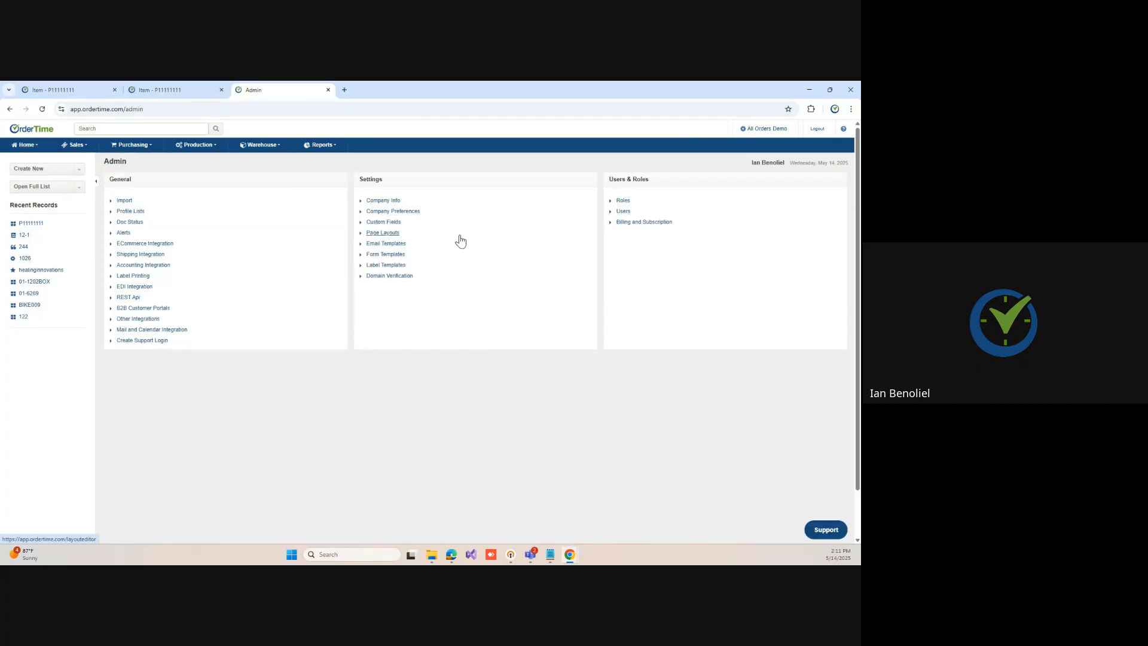
{"action": "left_click", "coordinate": [392, 212]}
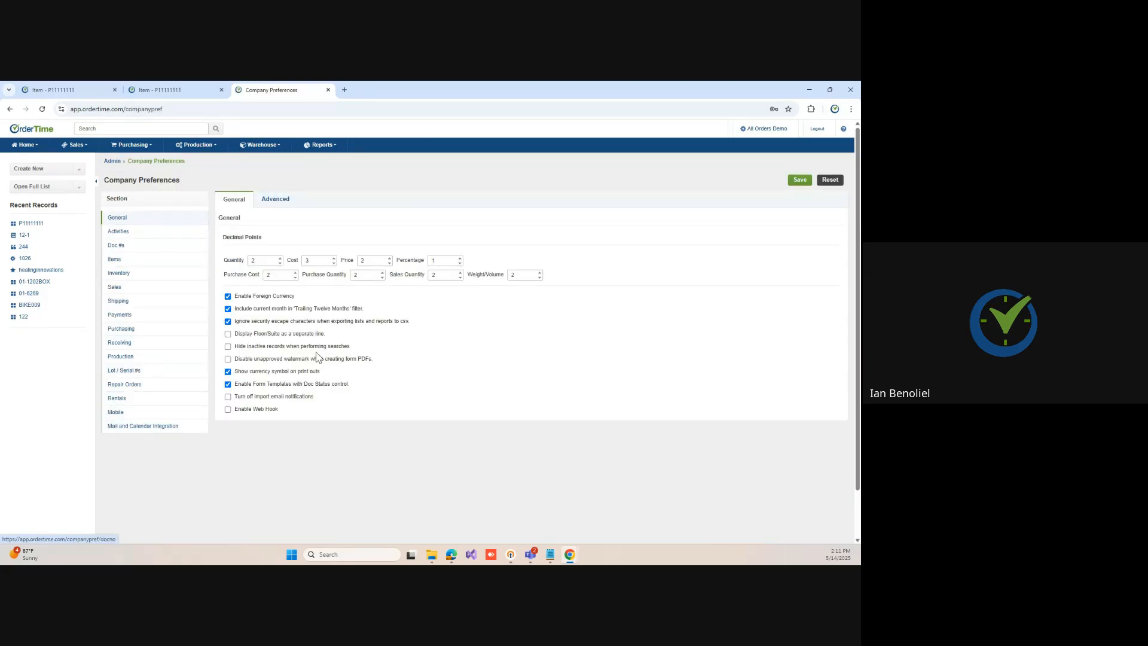
{"action": "left_click", "coordinate": [275, 198]}
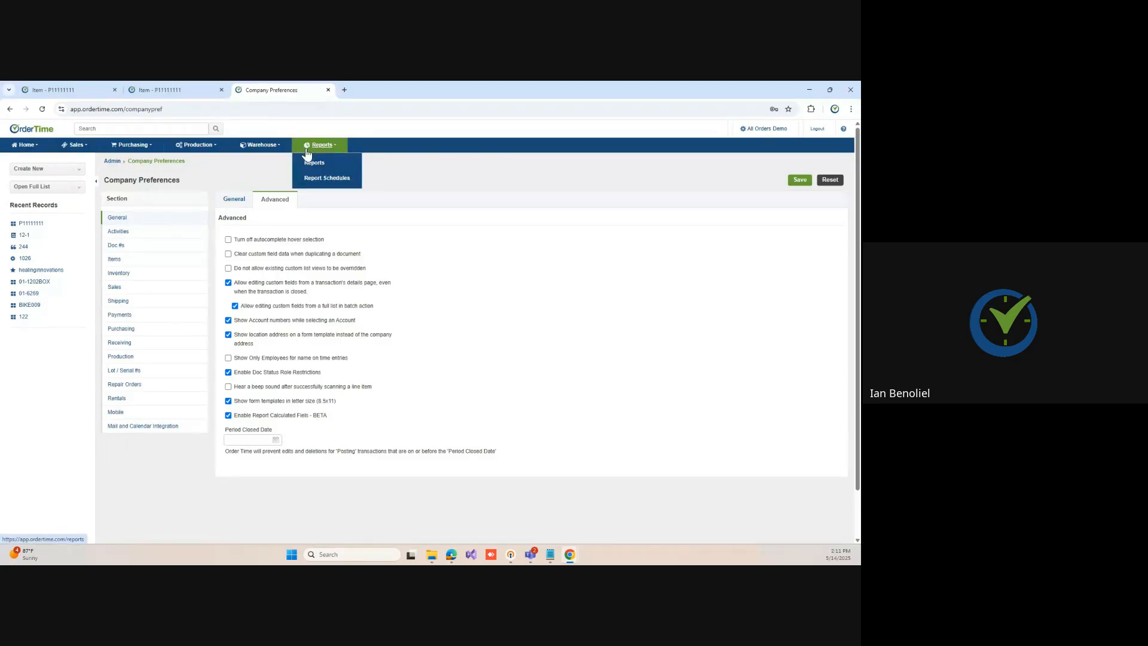
{"action": "left_click", "coordinate": [311, 162]}
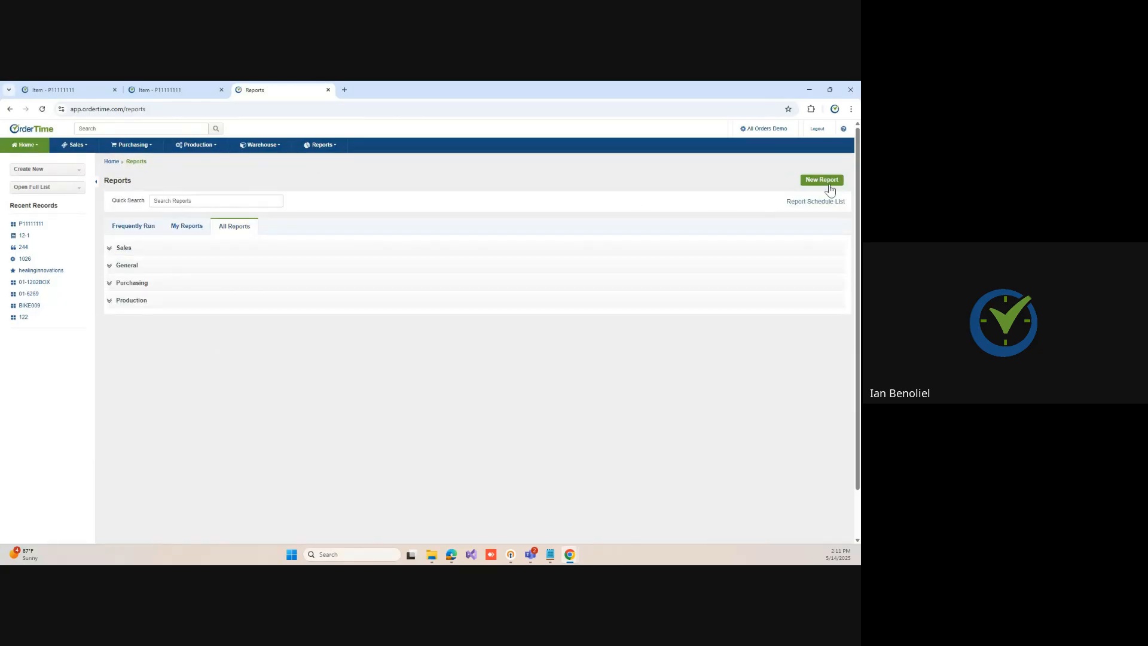
Step: Create a new report based on the Items table
{"action": "left_click", "coordinate": [830, 189]}
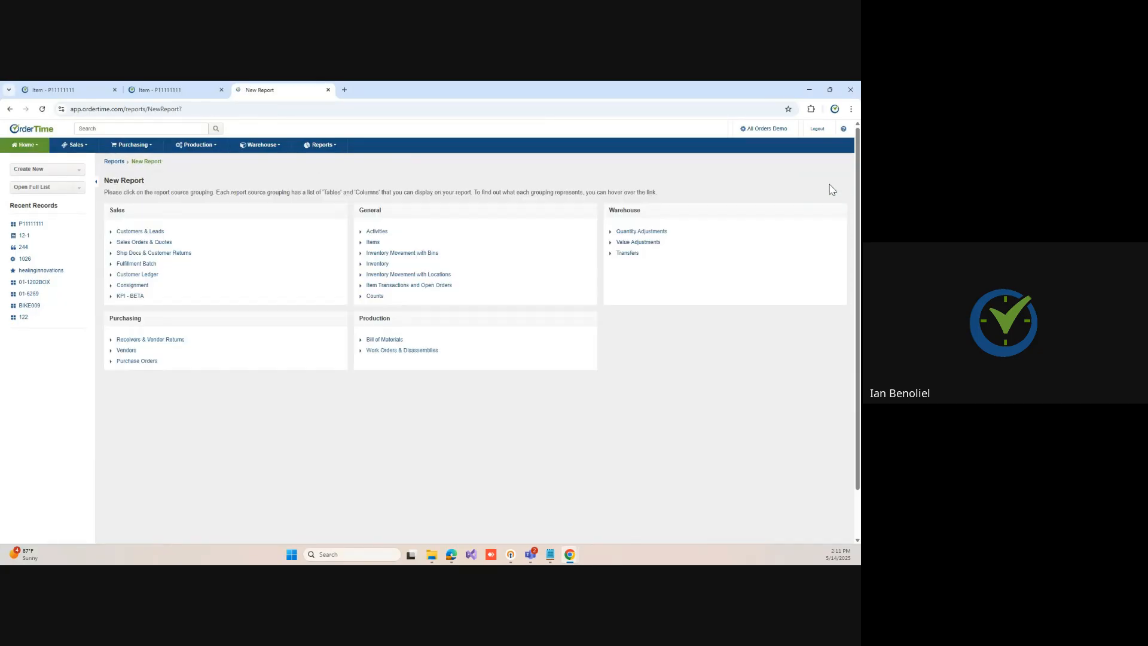
{"action": "left_click", "coordinate": [376, 243]}
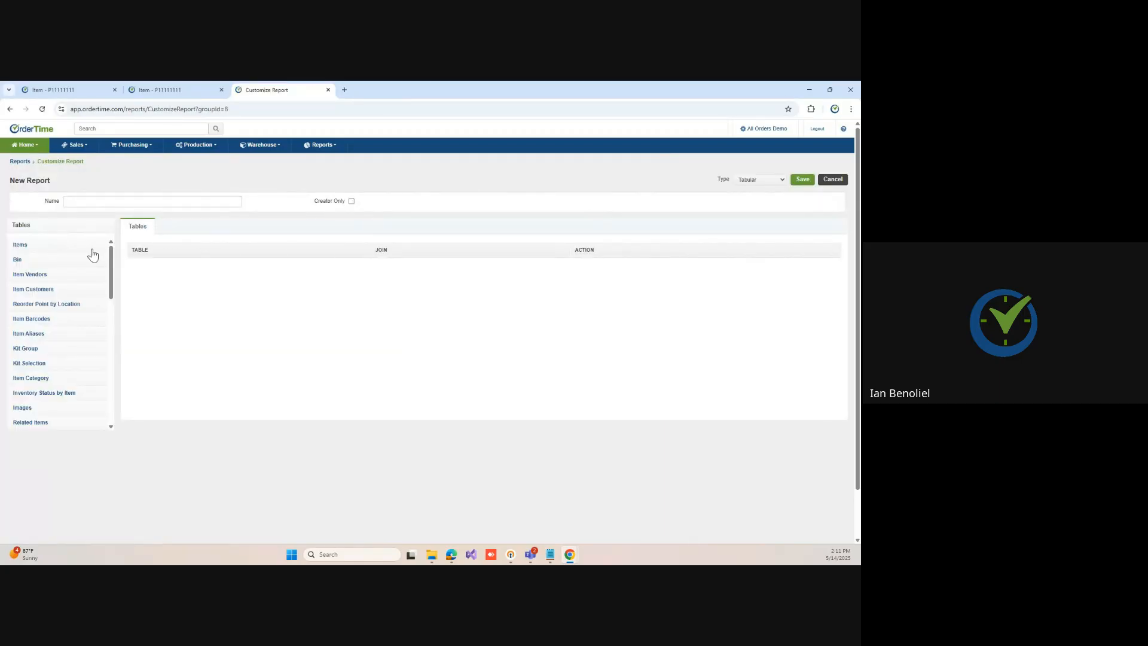
{"action": "left_click_drag", "start_coordinate": [19, 247], "coordinate": [156, 267]}
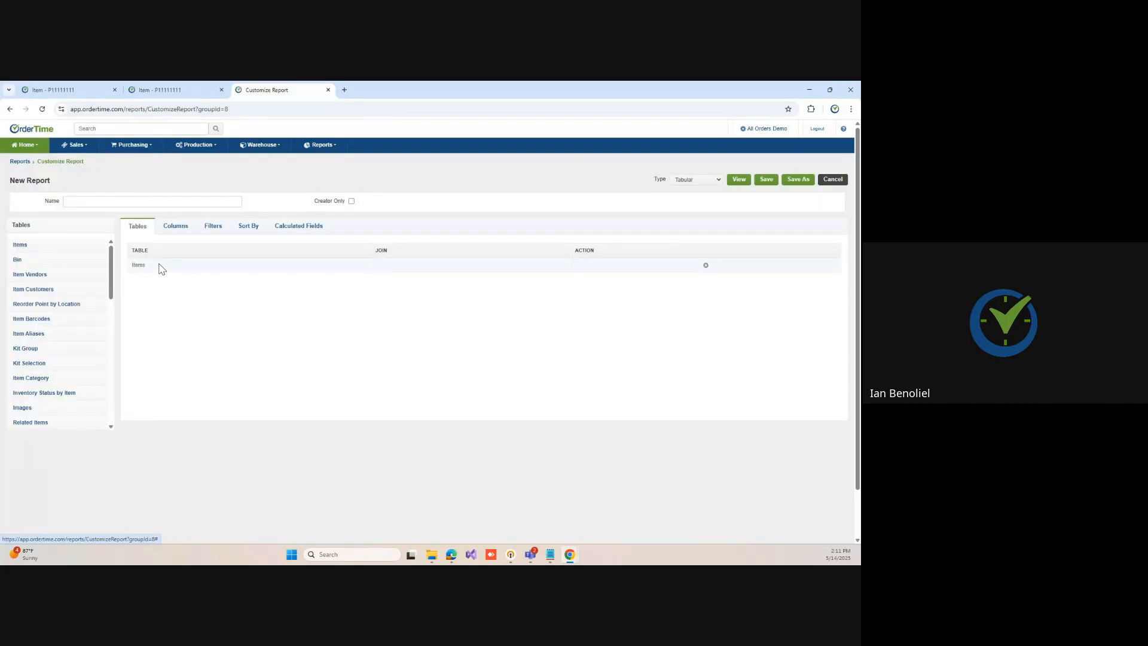
{"action": "left_click", "coordinate": [307, 233]}
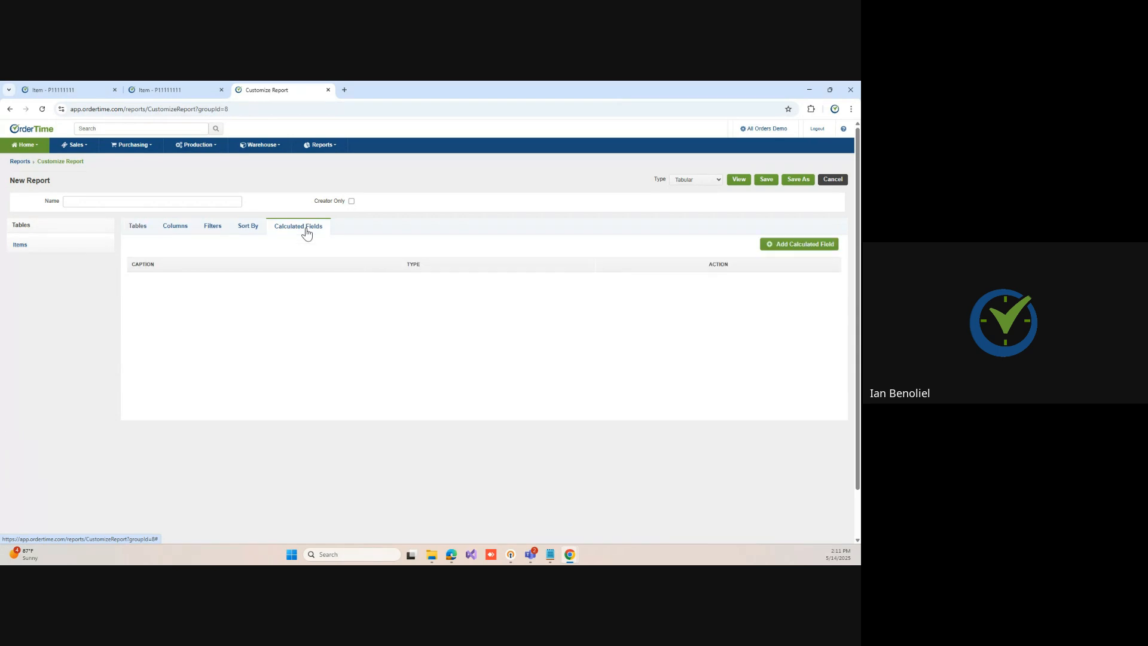
{"action": "left_click", "coordinate": [137, 231]}
{"action": "left_click", "coordinate": [209, 232]}
{"action": "left_click", "coordinate": [39, 246]}
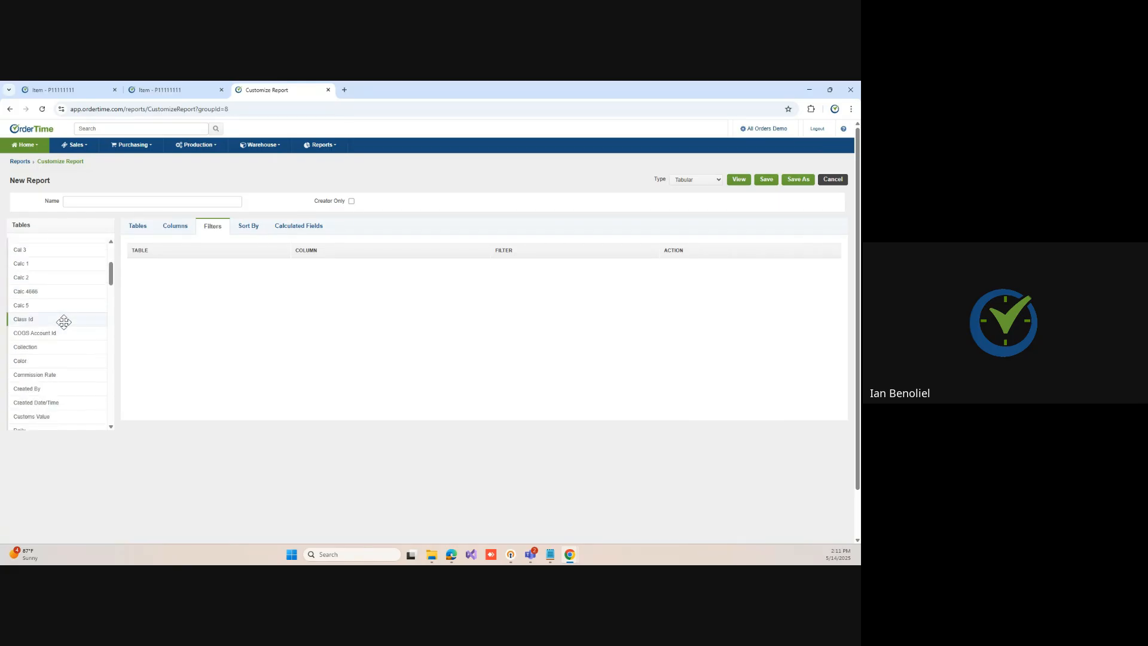
{"action": "scroll", "coordinate": [64, 323], "scroll_direction": "up", "scroll_amount": 3}
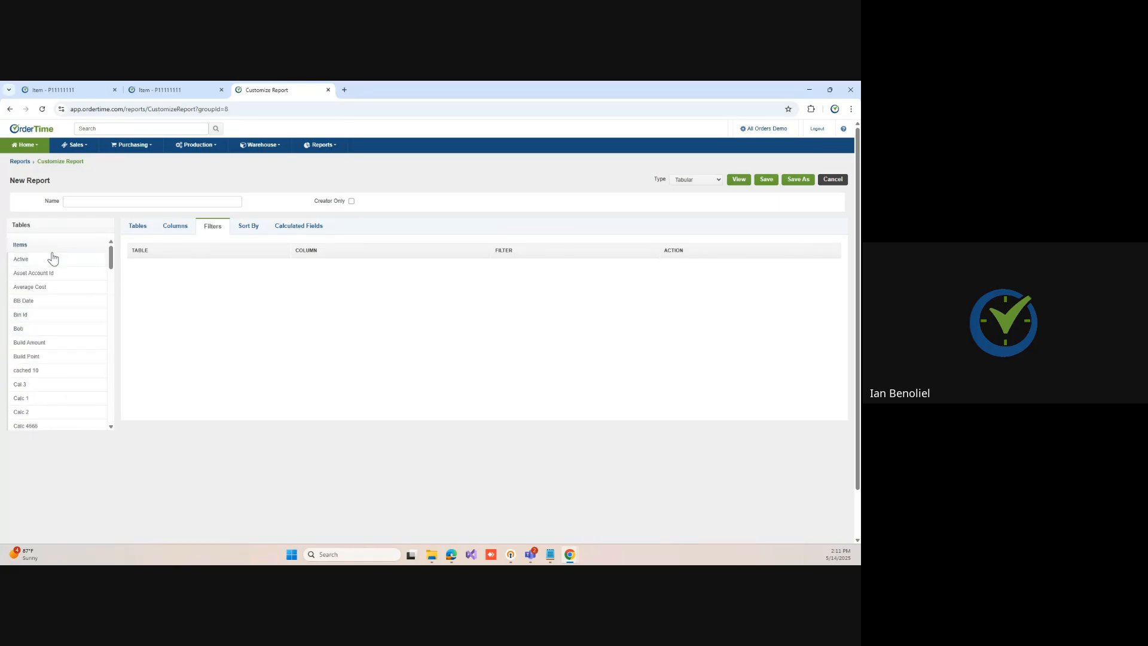
Step: Add a filter on the Items Id column equal to 3000
{"action": "left_click", "coordinate": [53, 92]}
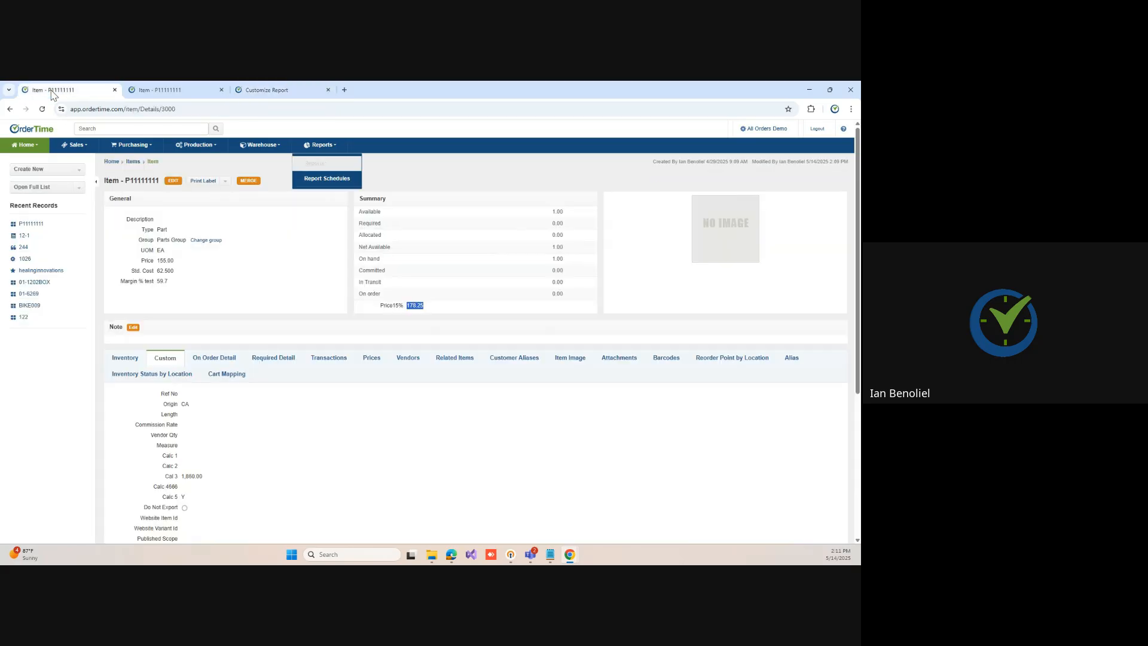
{"action": "double_click", "coordinate": [166, 110]}
{"action": "left_click", "coordinate": [266, 90]}
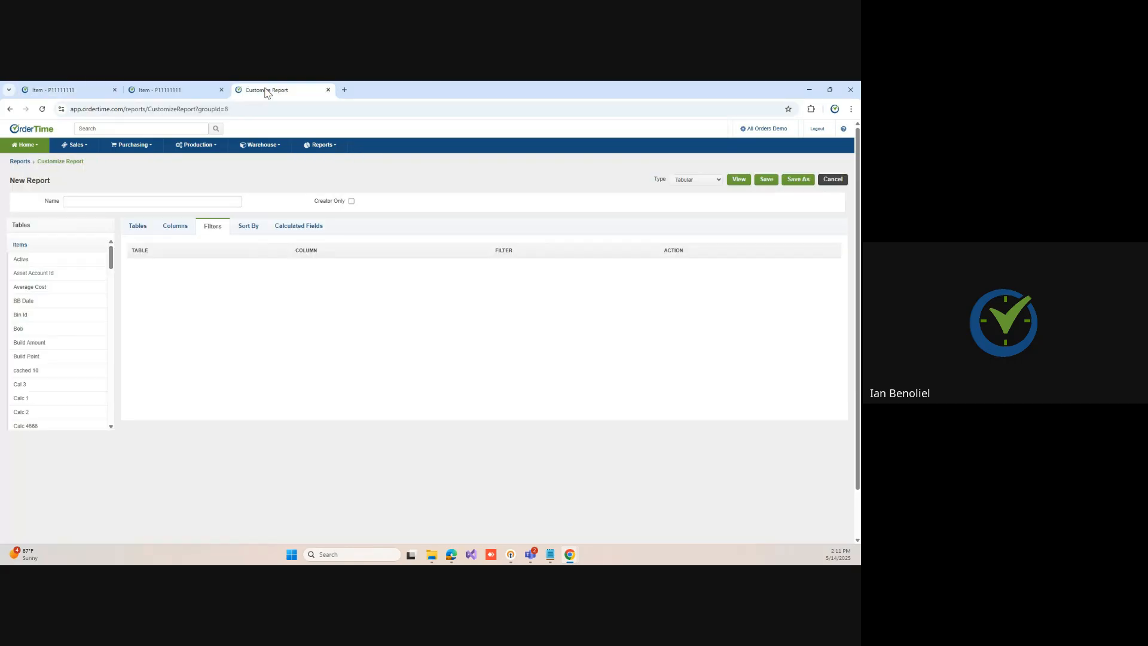
{"action": "scroll", "coordinate": [42, 355], "scroll_direction": "down", "scroll_amount": 5}
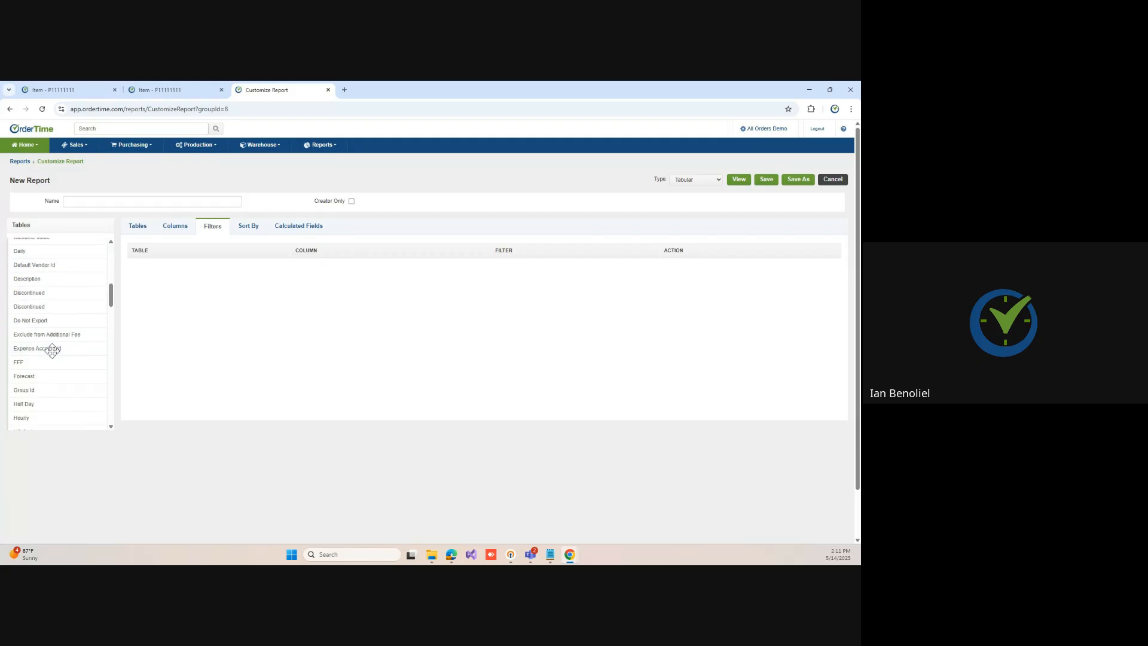
{"action": "left_click_drag", "start_coordinate": [38, 325], "coordinate": [169, 278]}
{"action": "left_click", "coordinate": [307, 462]}
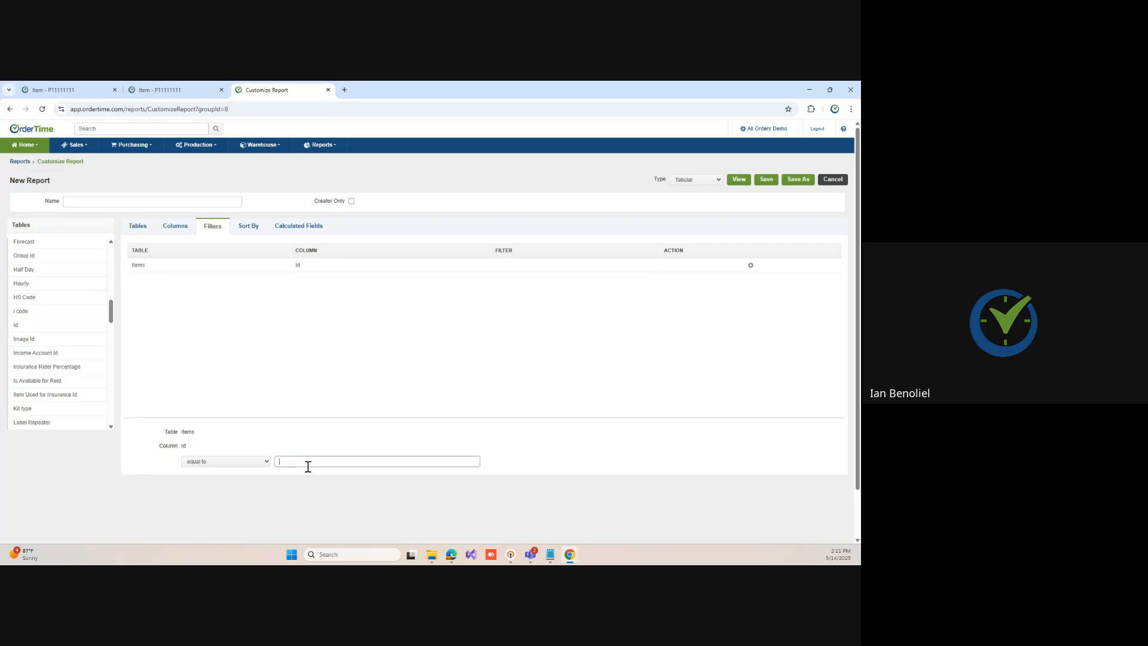
{"action": "type", "text": "3000"}
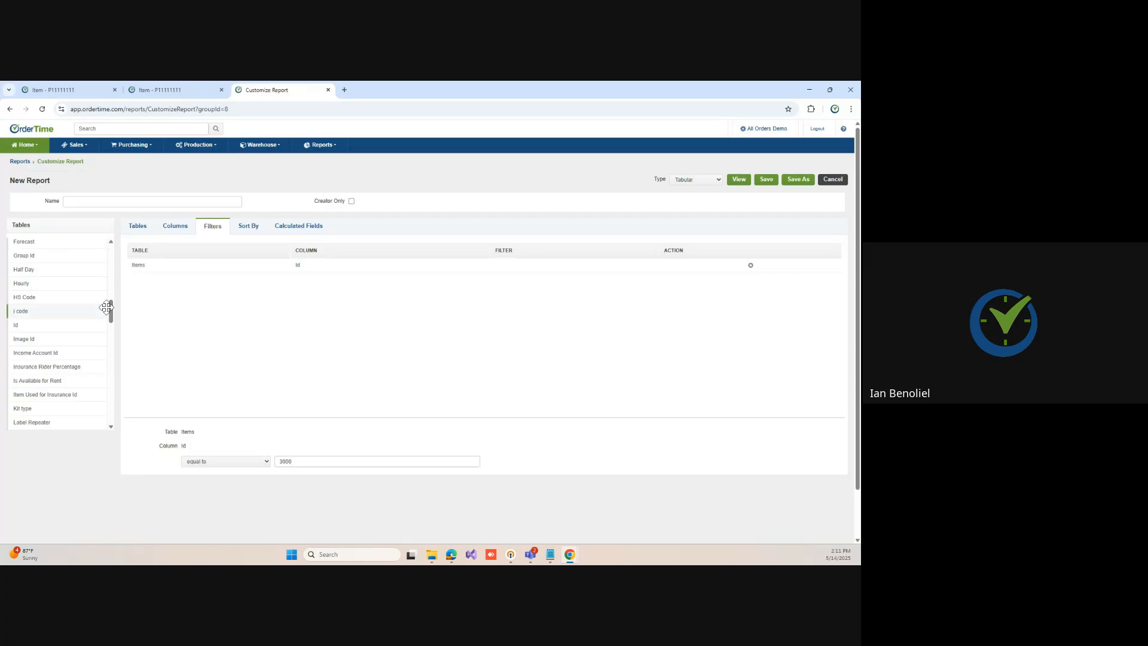
{"action": "scroll", "coordinate": [89, 311], "scroll_direction": "up", "scroll_amount": 5}
Step: Add Name / Number and Description from the Items fields as report columns
{"action": "left_click", "coordinate": [175, 225]}
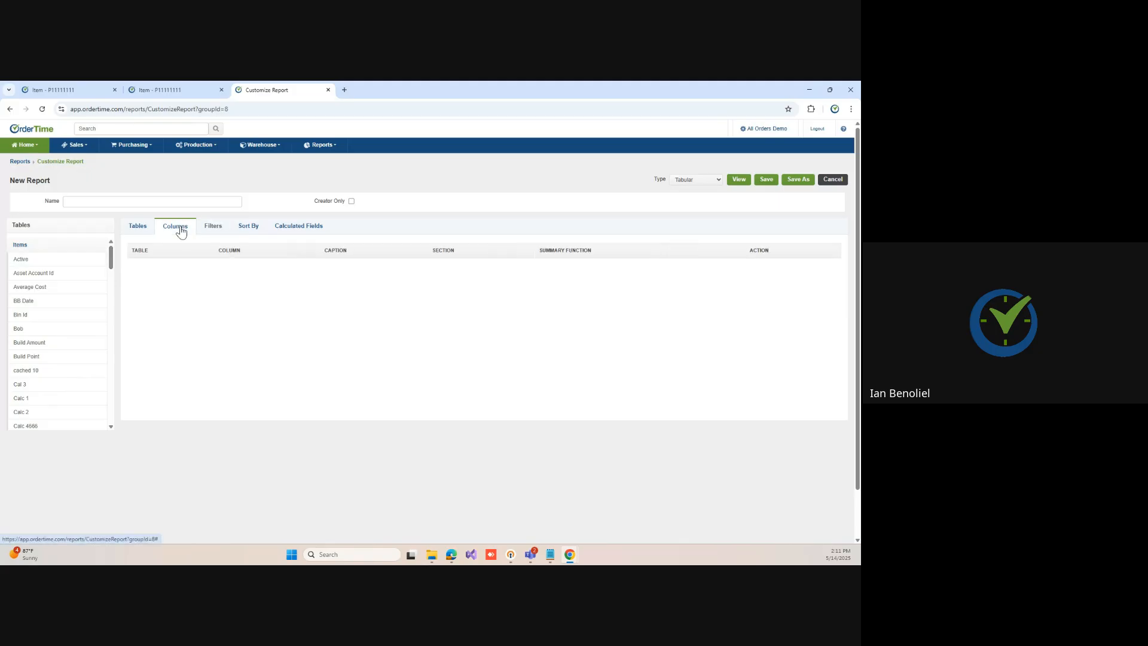
{"action": "left_click", "coordinate": [21, 246]}
{"action": "left_click", "coordinate": [24, 252]}
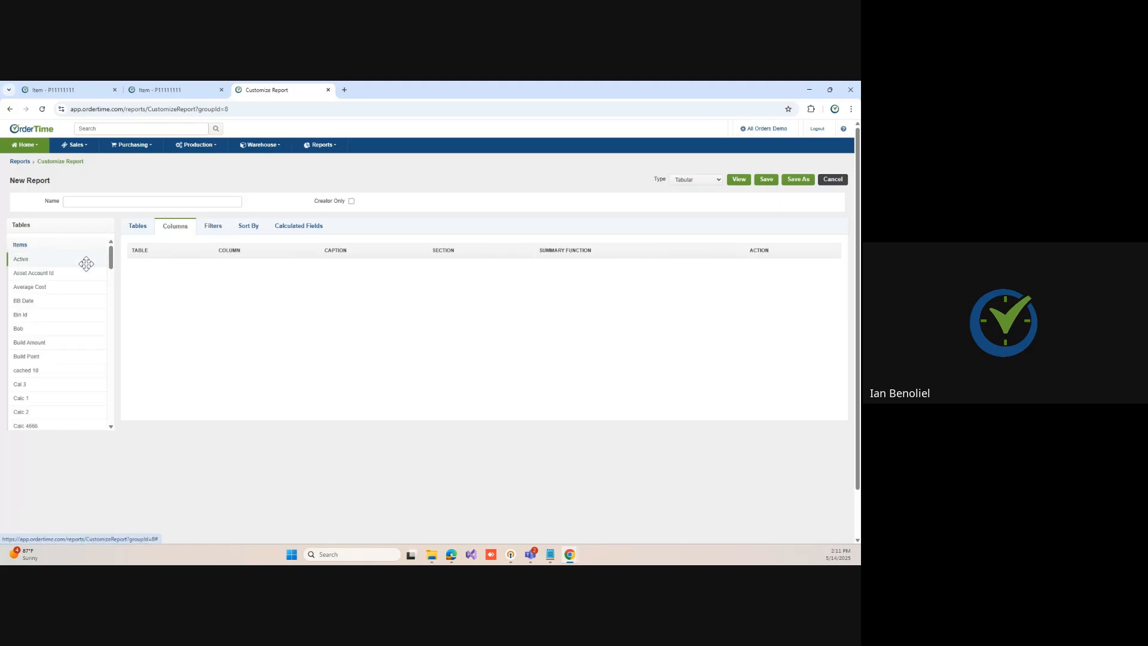
{"action": "left_click_drag", "start_coordinate": [111, 263], "coordinate": [287, 311]}
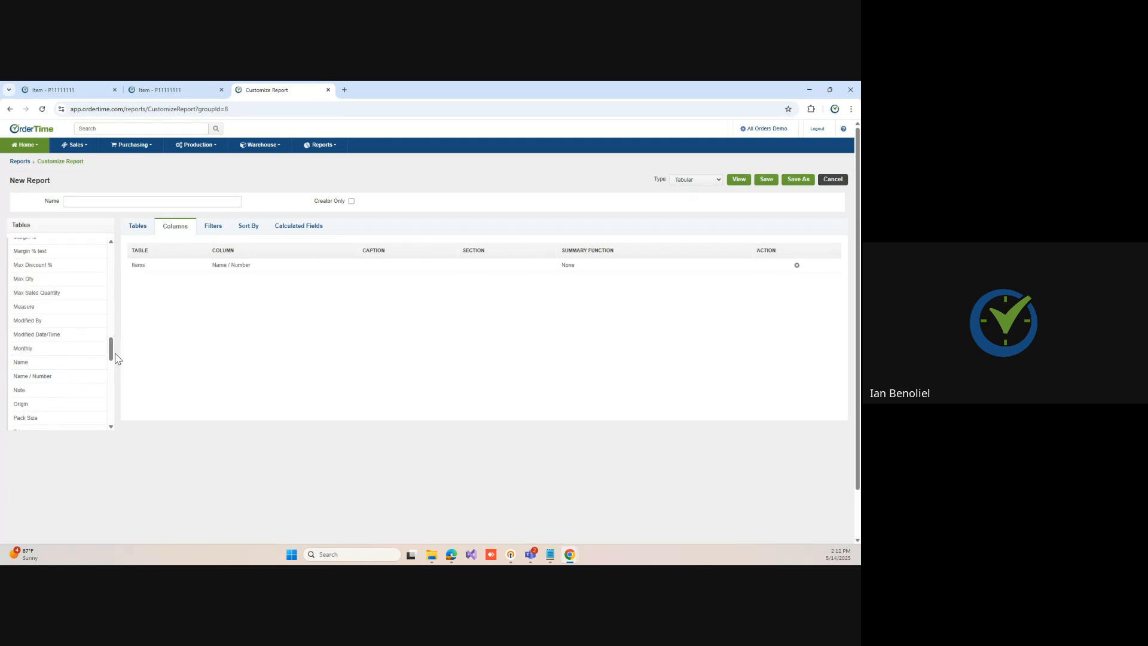
{"action": "left_click_drag", "start_coordinate": [112, 350], "coordinate": [119, 280]}
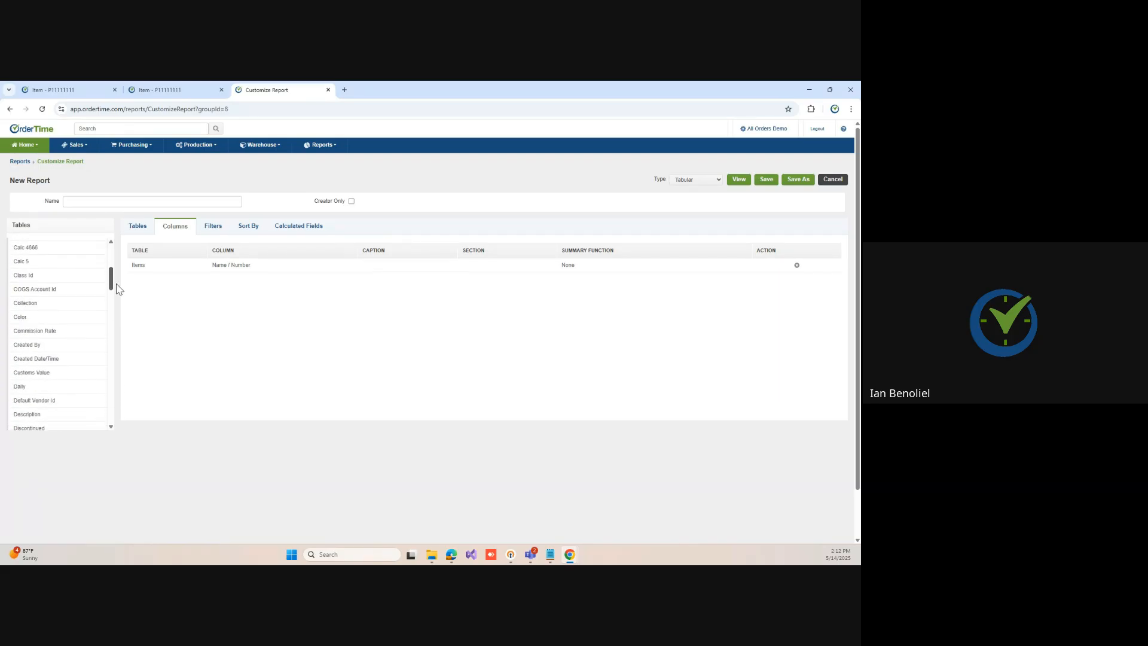
{"action": "left_click_drag", "start_coordinate": [30, 351], "coordinate": [194, 288]}
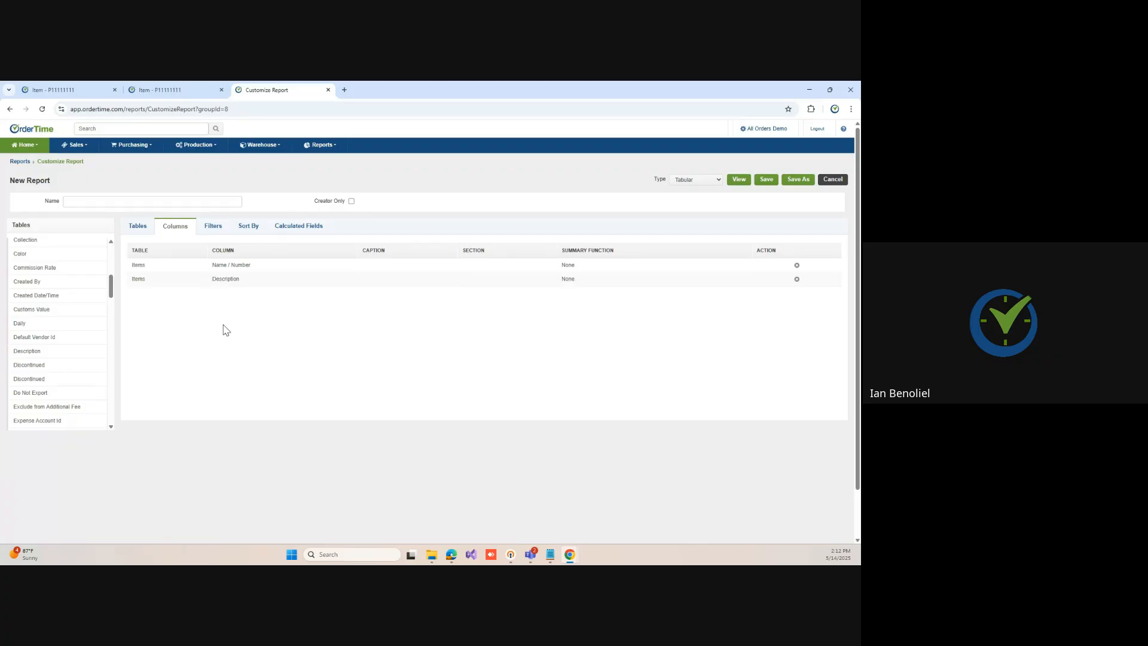
{"action": "scroll", "coordinate": [78, 275], "scroll_direction": "up", "scroll_amount": 5}
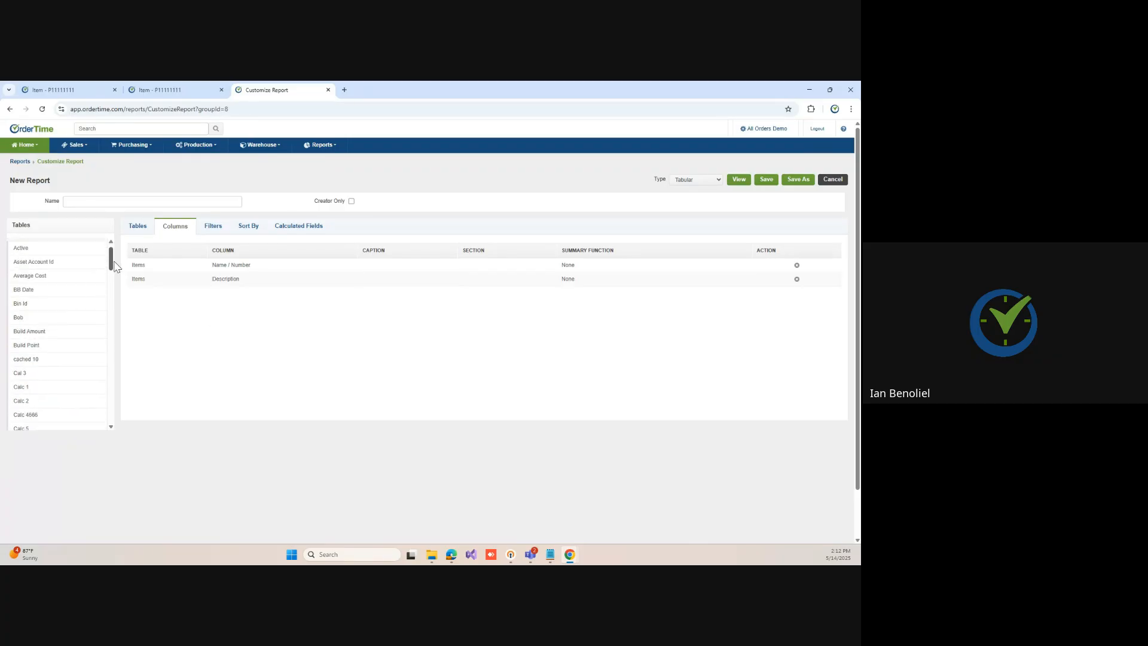
Step: Add Price15%, Price and Std. Cost as further report columns
{"action": "left_click", "coordinate": [49, 247]}
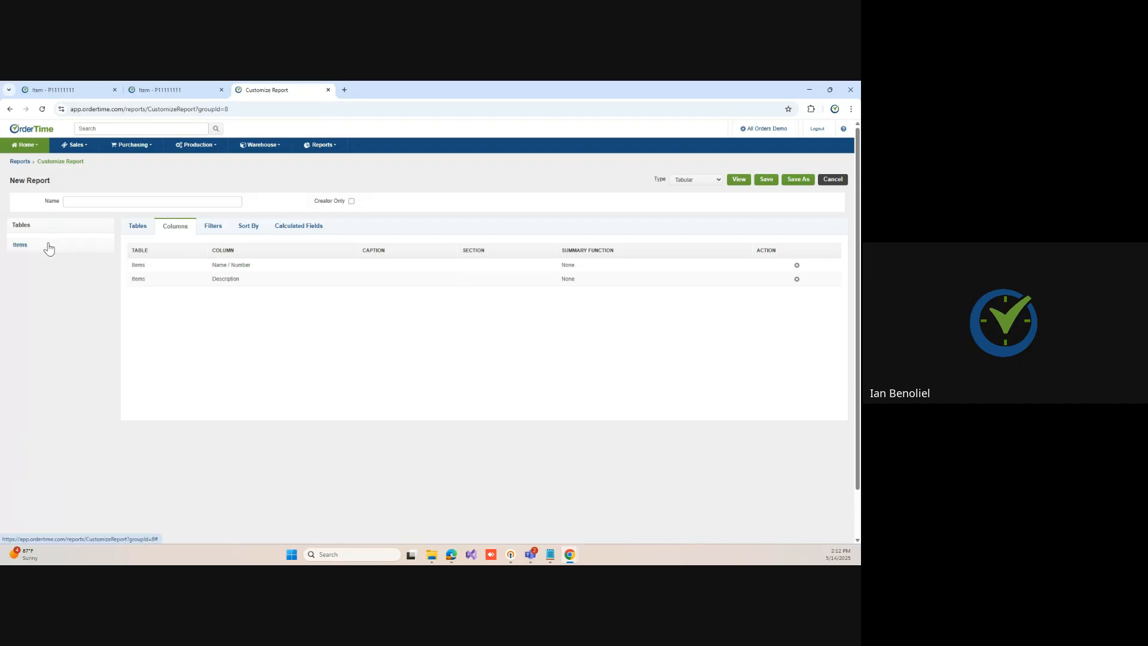
{"action": "left_click", "coordinate": [49, 247]}
{"action": "scroll", "coordinate": [82, 300], "scroll_direction": "down", "scroll_amount": 5}
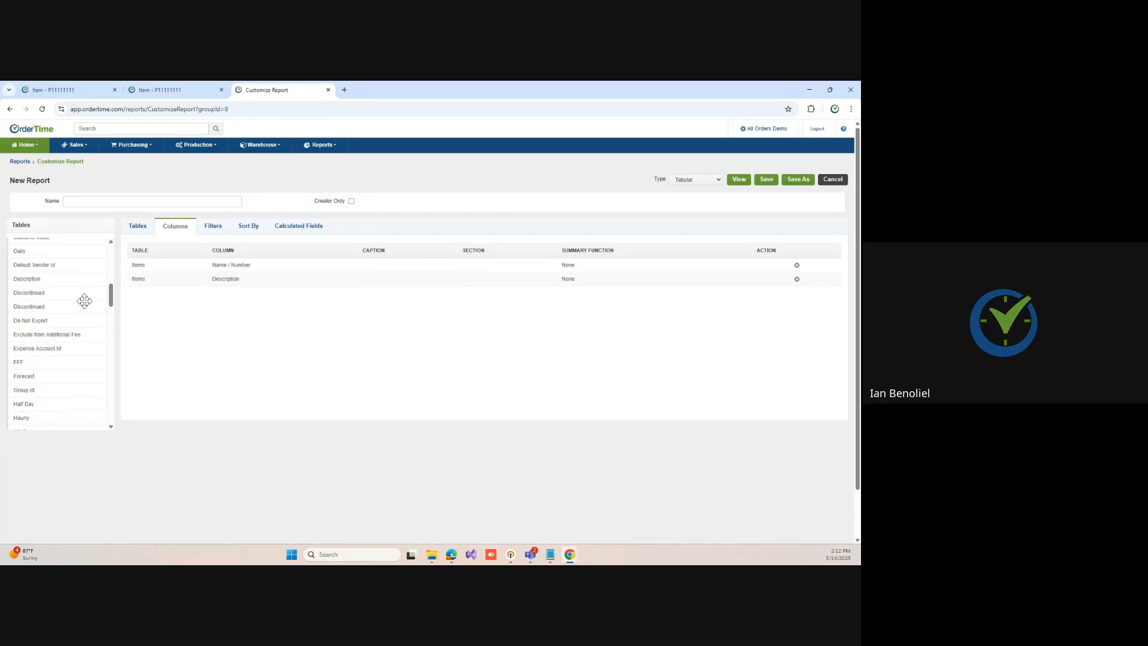
{"action": "scroll", "coordinate": [84, 301], "scroll_direction": "down", "scroll_amount": 10}
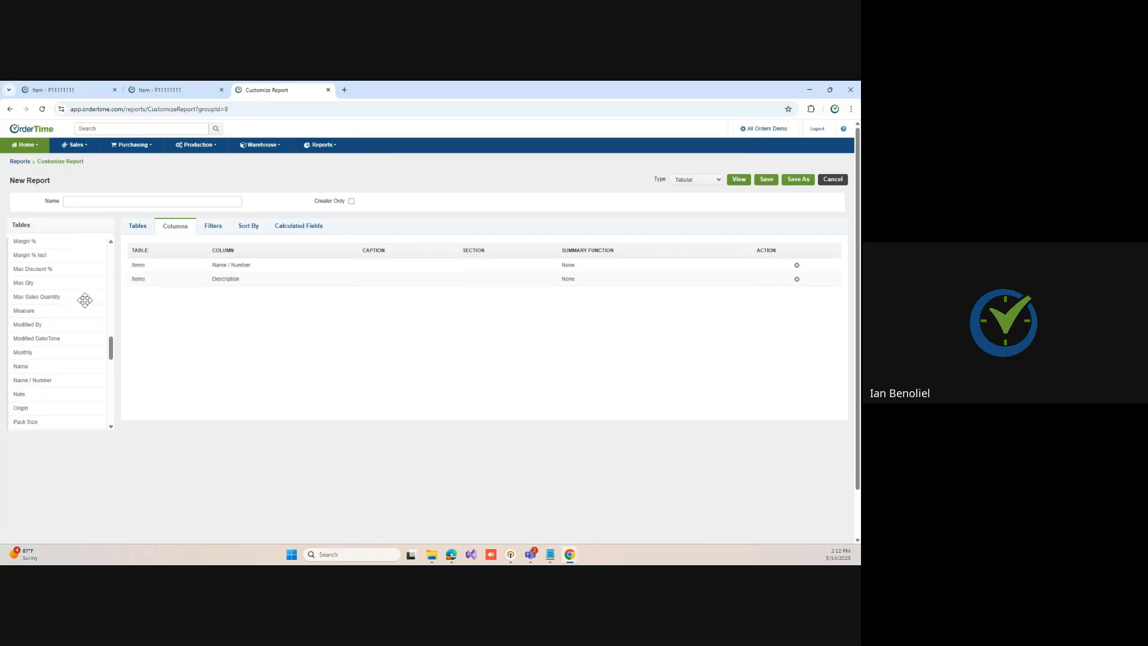
{"action": "scroll", "coordinate": [84, 300], "scroll_direction": "down", "scroll_amount": 3}
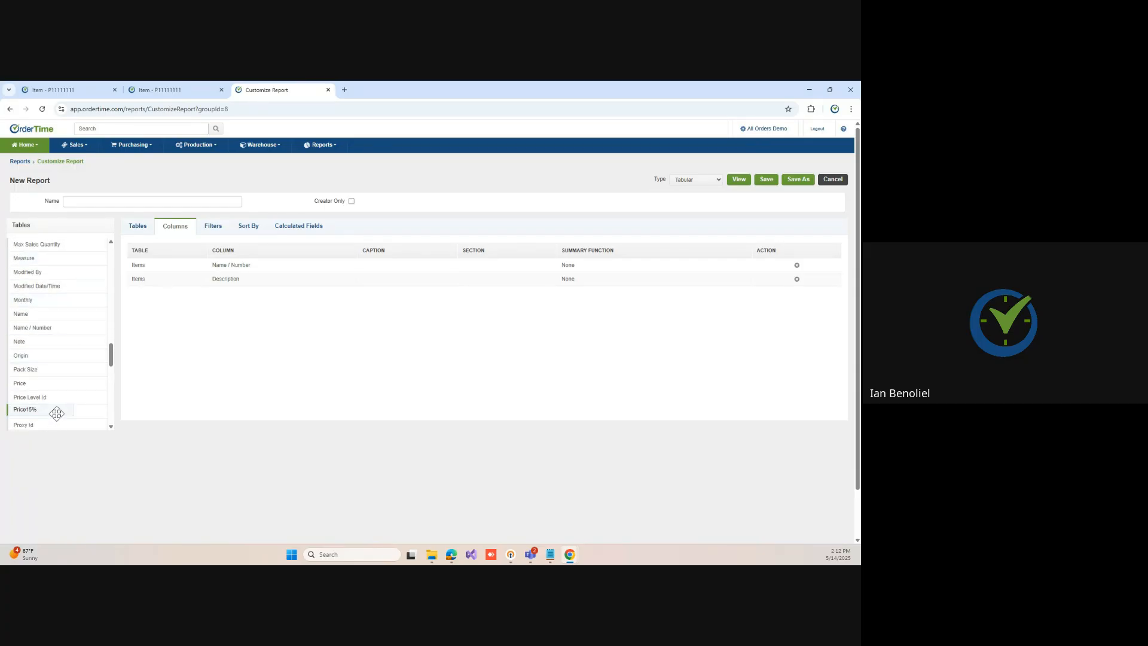
{"action": "left_click_drag", "start_coordinate": [57, 413], "coordinate": [206, 301]}
{"action": "left_click_drag", "start_coordinate": [55, 382], "coordinate": [205, 317]}
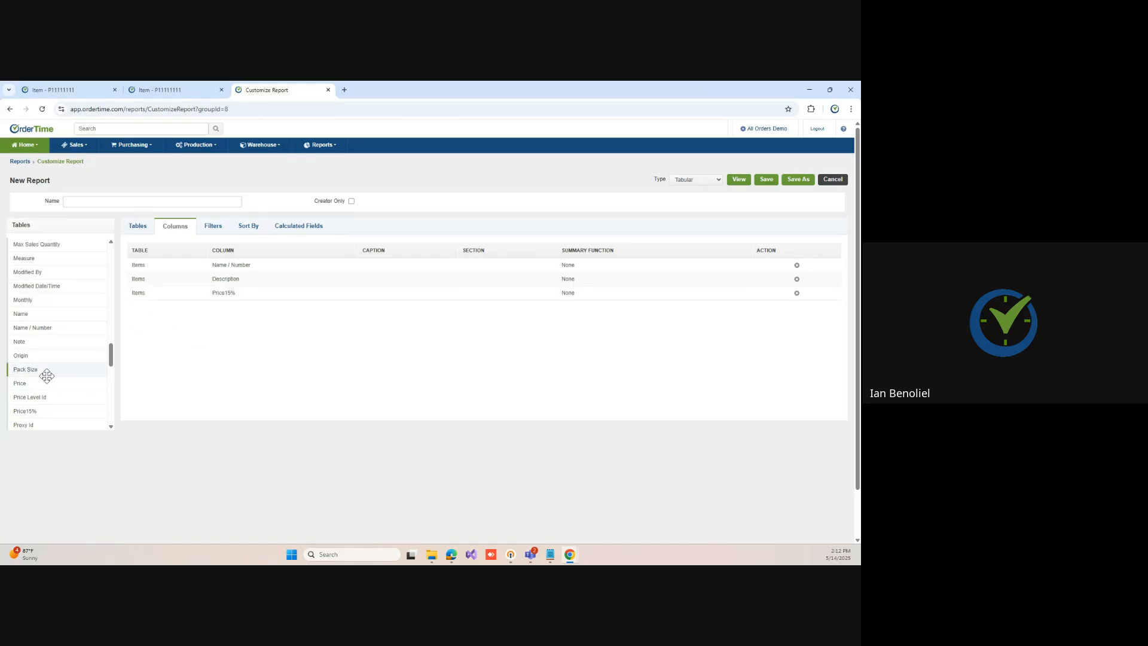
{"action": "scroll", "coordinate": [59, 367], "scroll_direction": "down", "scroll_amount": 5}
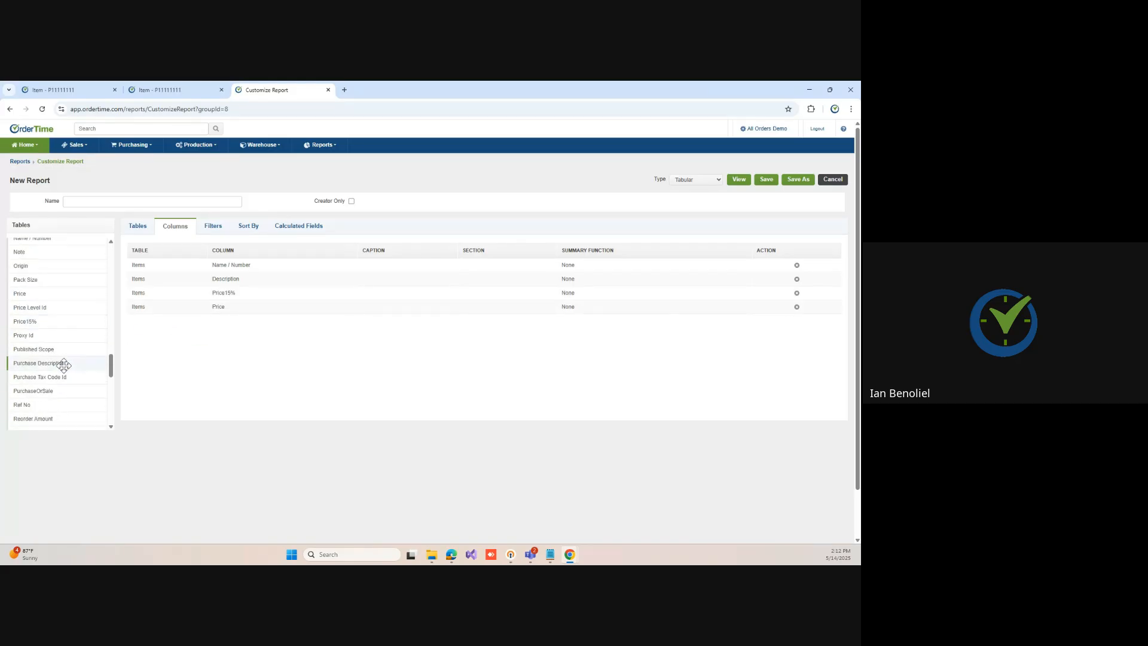
{"action": "scroll", "coordinate": [64, 365], "scroll_direction": "up", "scroll_amount": 10}
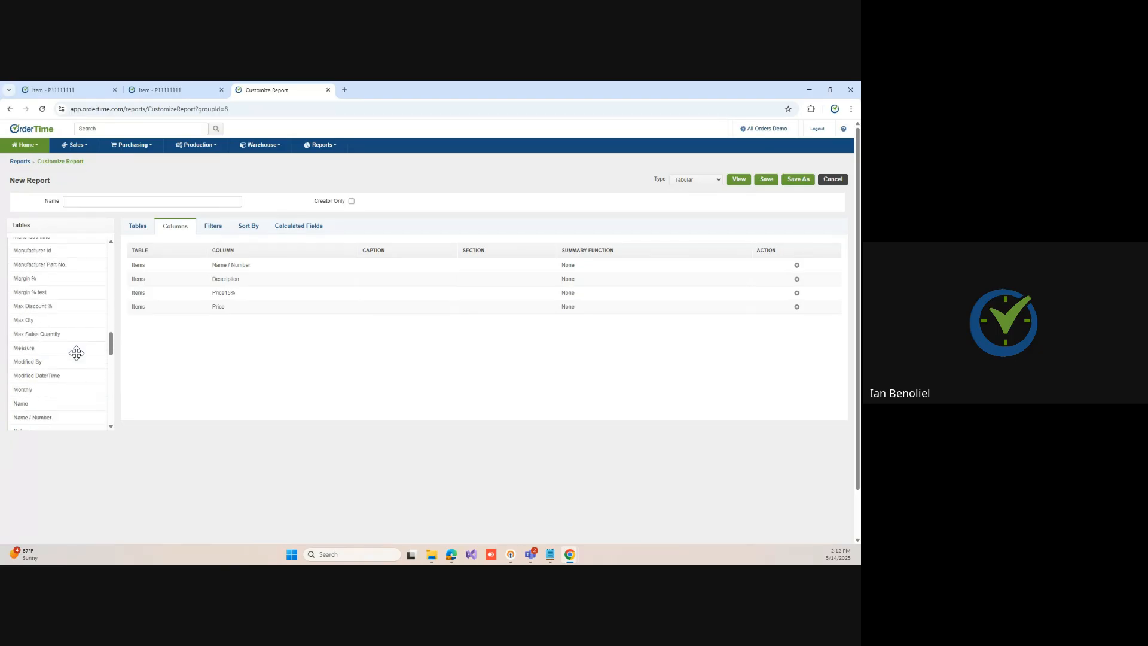
{"action": "scroll", "coordinate": [77, 353], "scroll_direction": "down", "scroll_amount": 5}
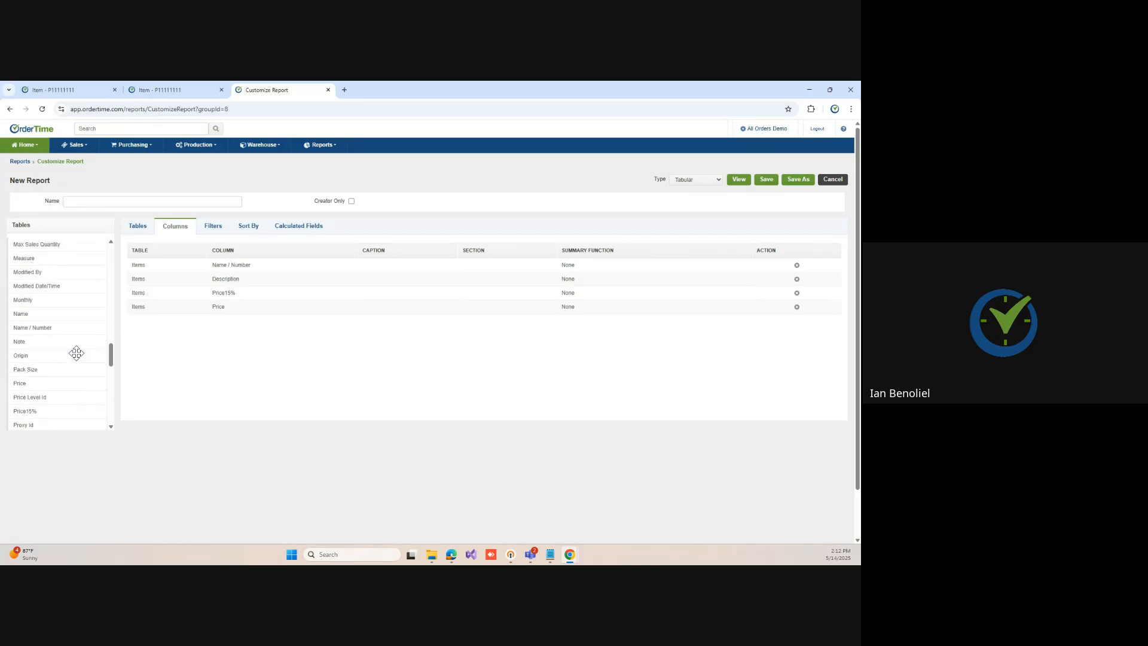
{"action": "scroll", "coordinate": [77, 353], "scroll_direction": "down", "scroll_amount": 10}
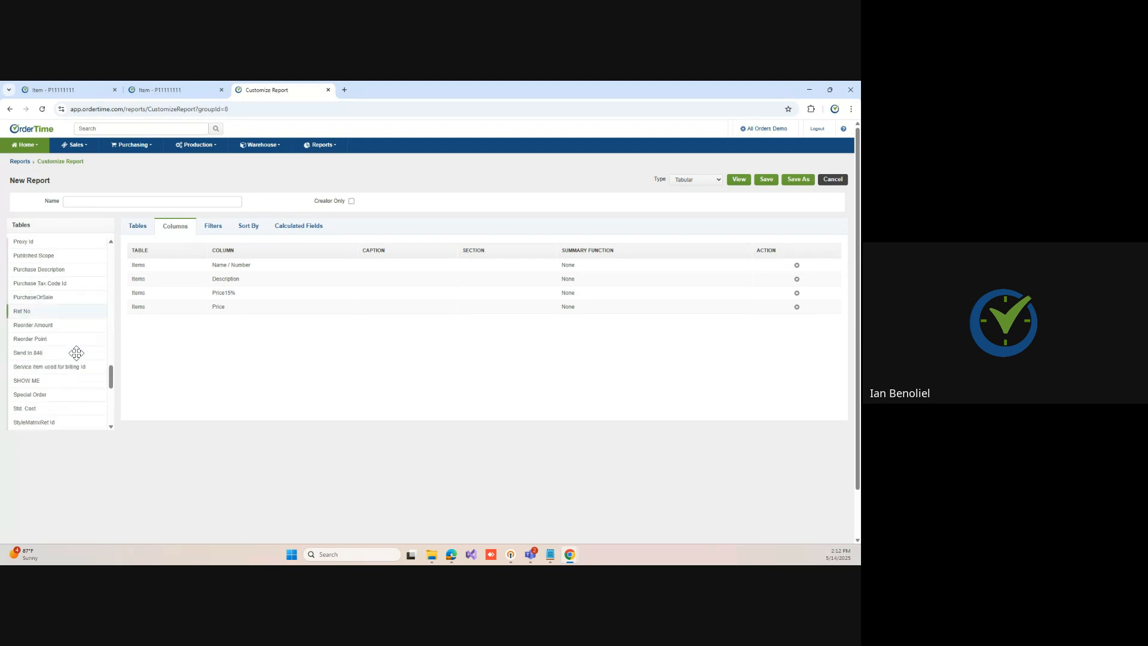
{"action": "scroll", "coordinate": [77, 353], "scroll_direction": "down", "scroll_amount": 2}
{"action": "left_click_drag", "start_coordinate": [52, 368], "coordinate": [244, 339]}
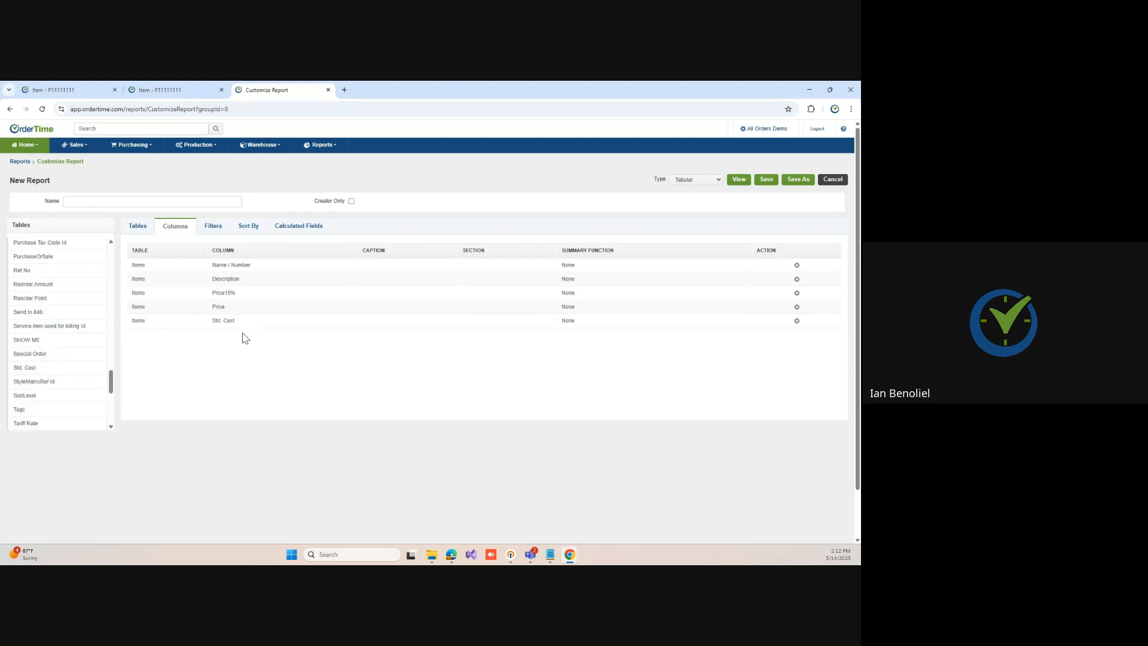
Step: Add Margin % test from the Items fields as a report column
{"action": "left_click", "coordinate": [300, 229]}
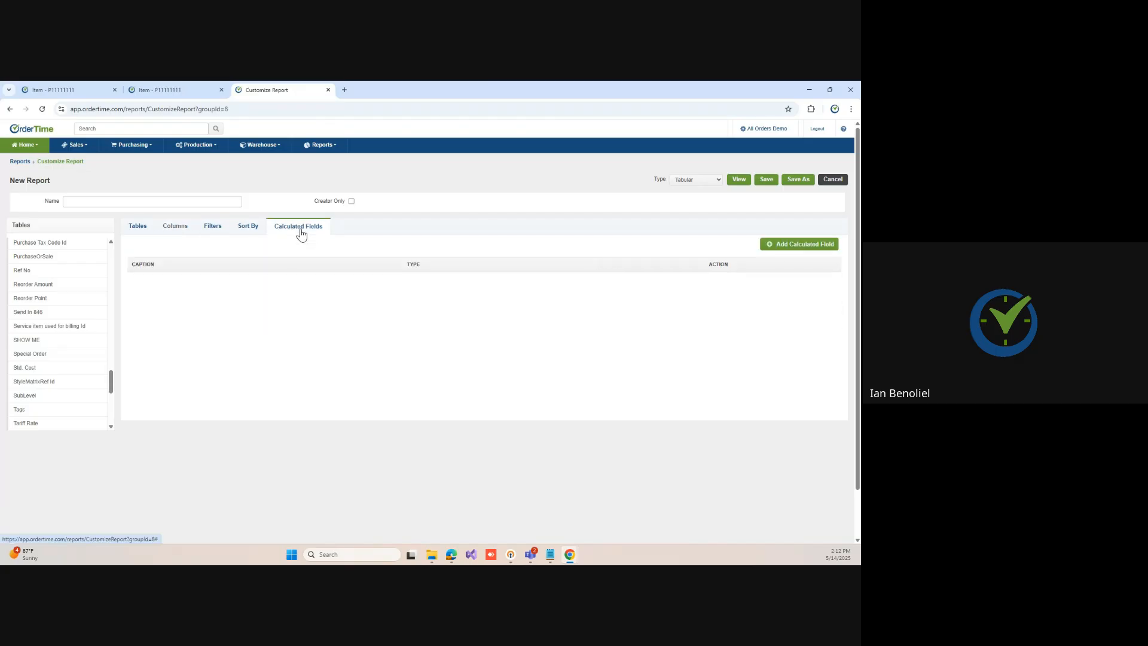
{"action": "left_click_drag", "start_coordinate": [111, 384], "coordinate": [112, 254]}
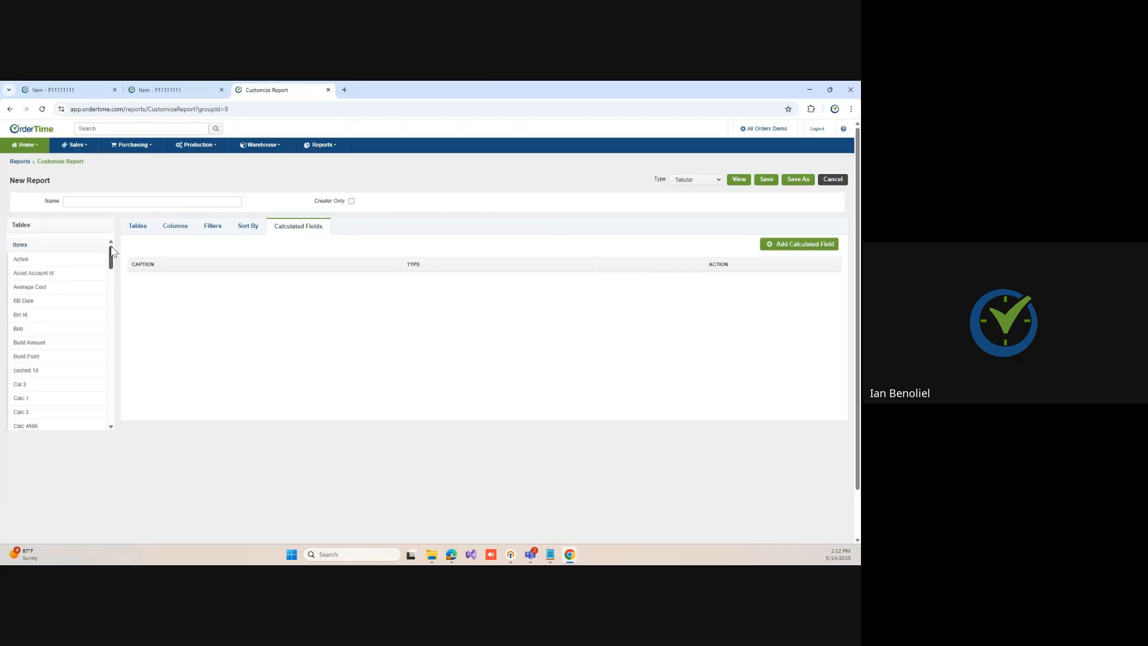
{"action": "left_click", "coordinate": [41, 250]}
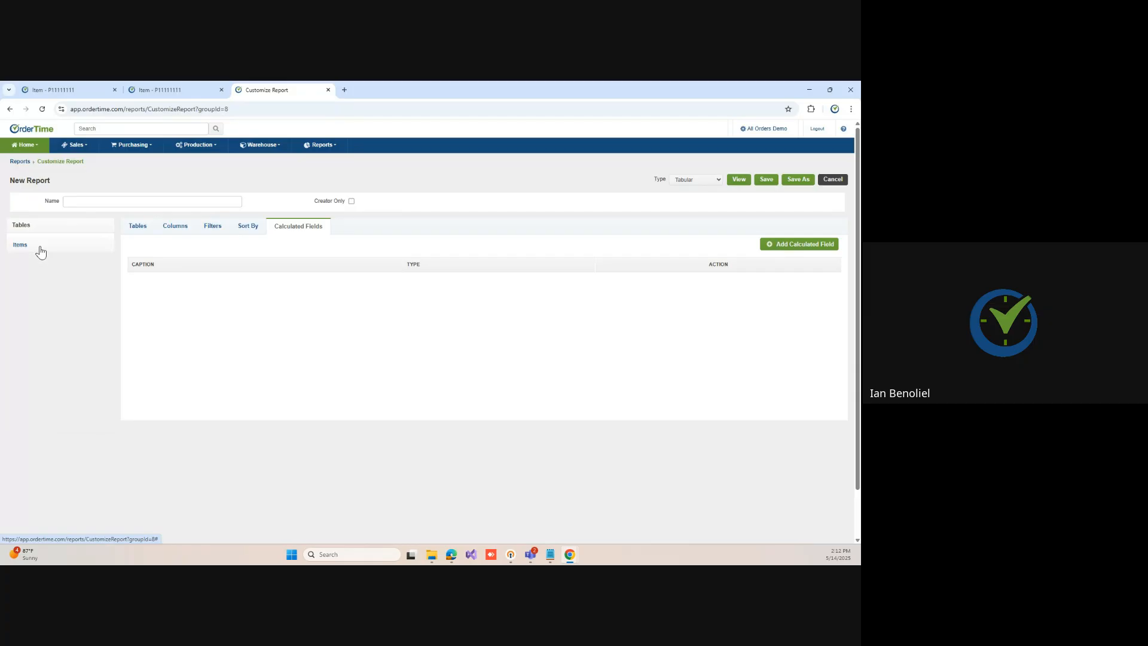
{"action": "left_click", "coordinate": [189, 229]}
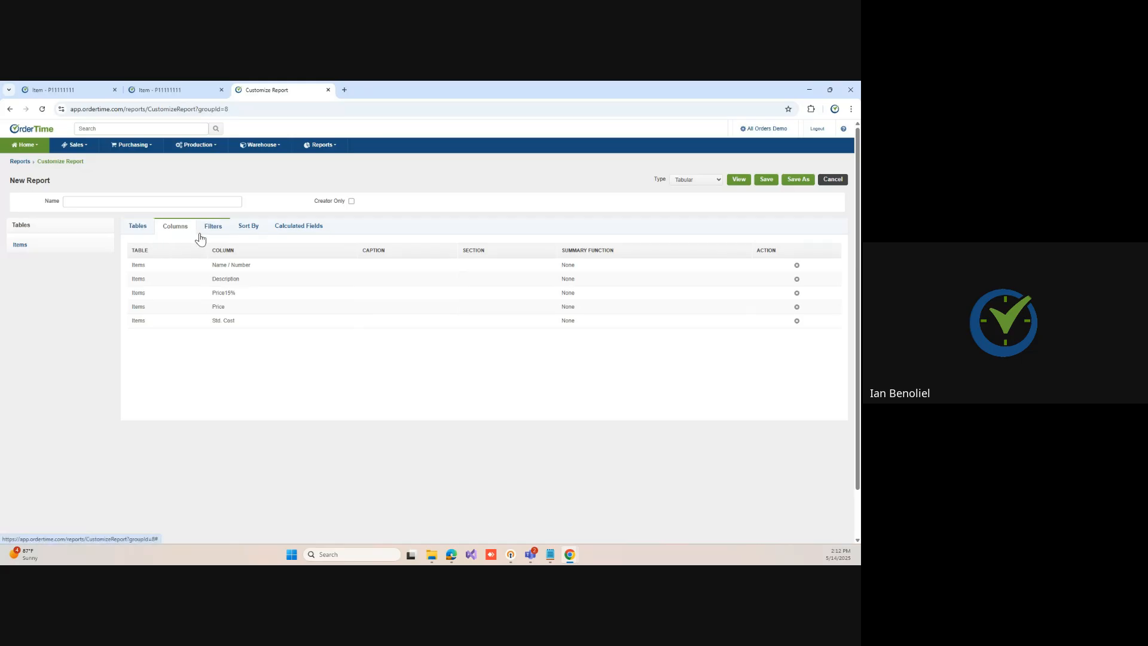
{"action": "left_click", "coordinate": [20, 244]}
{"action": "scroll", "coordinate": [63, 314], "scroll_direction": "down", "scroll_amount": 5}
{"action": "scroll", "coordinate": [67, 316], "scroll_direction": "down", "scroll_amount": 5}
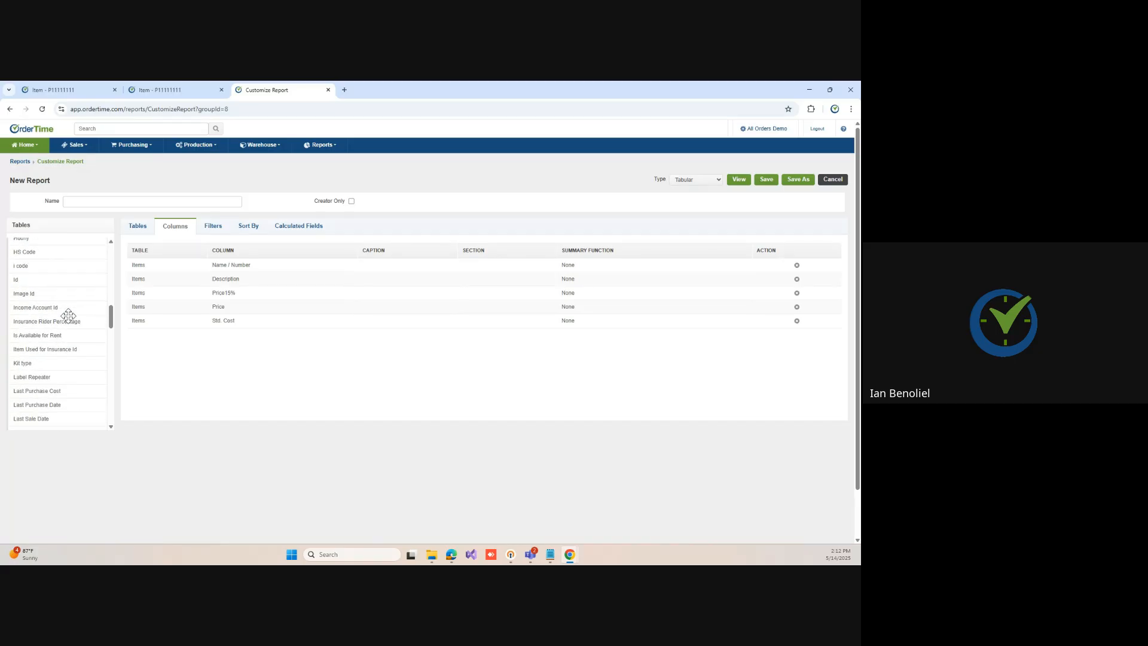
{"action": "left_click_drag", "start_coordinate": [57, 386], "coordinate": [257, 338]}
Step: Start a new calculated field in the report's Calculated Fields section
{"action": "left_click", "coordinate": [216, 229]}
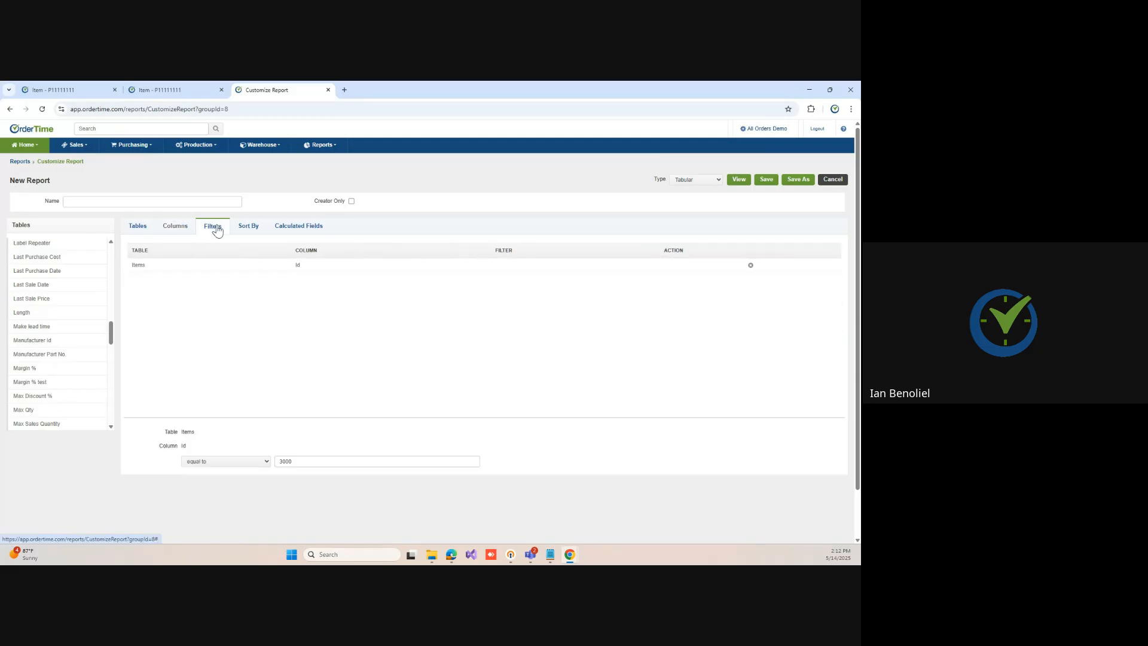
{"action": "left_click", "coordinate": [301, 230]}
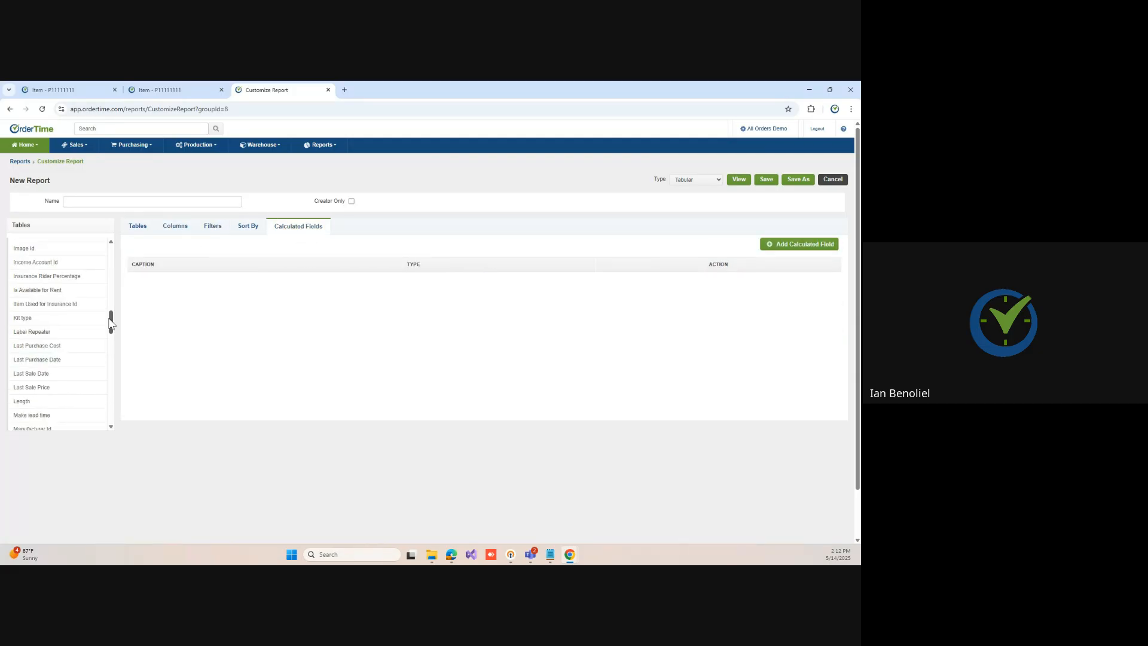
{"action": "left_click", "coordinate": [787, 246]}
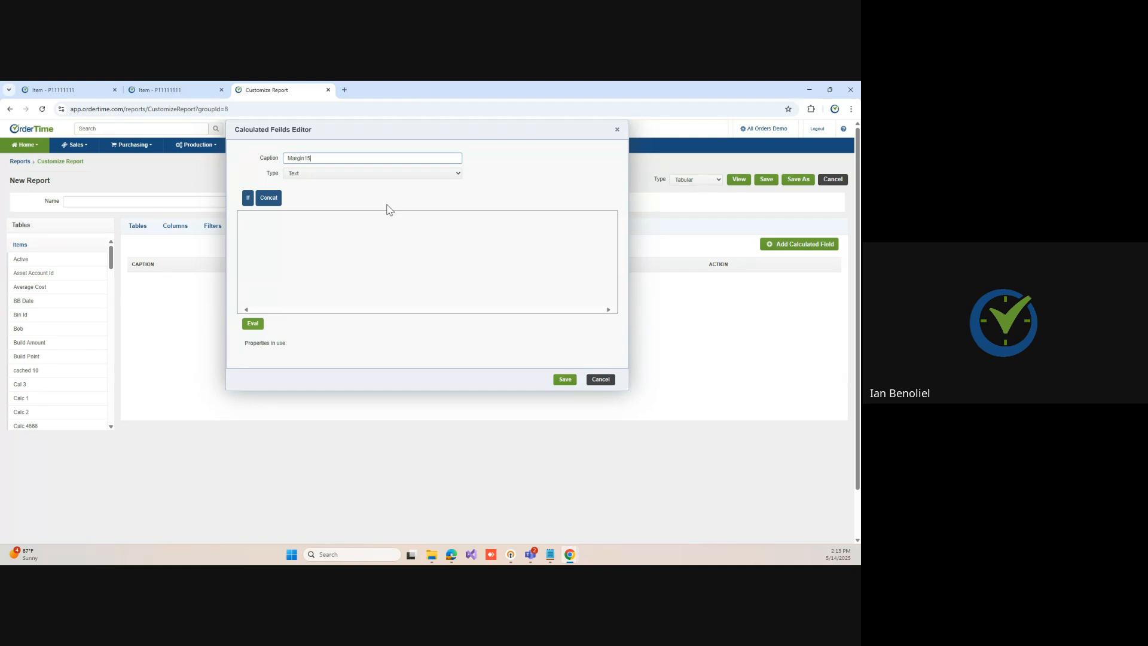
Step: Set the Margin15% field type to Percent and pick Price15% as a formula property
{"action": "left_click", "coordinate": [345, 174]}
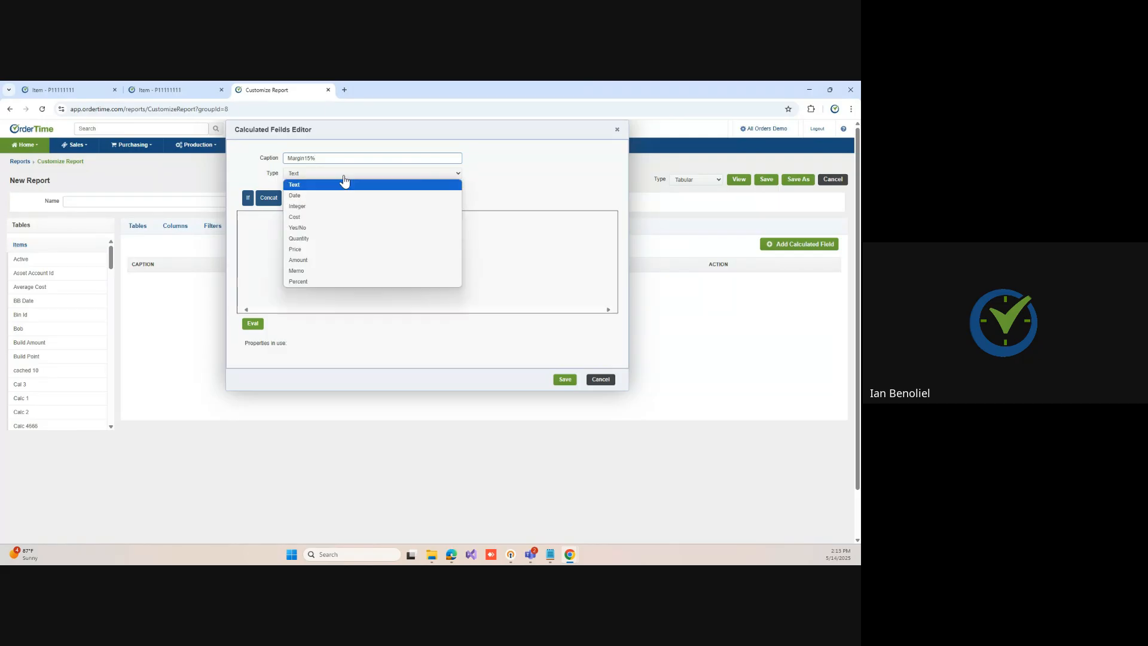
{"action": "left_click", "coordinate": [323, 282]}
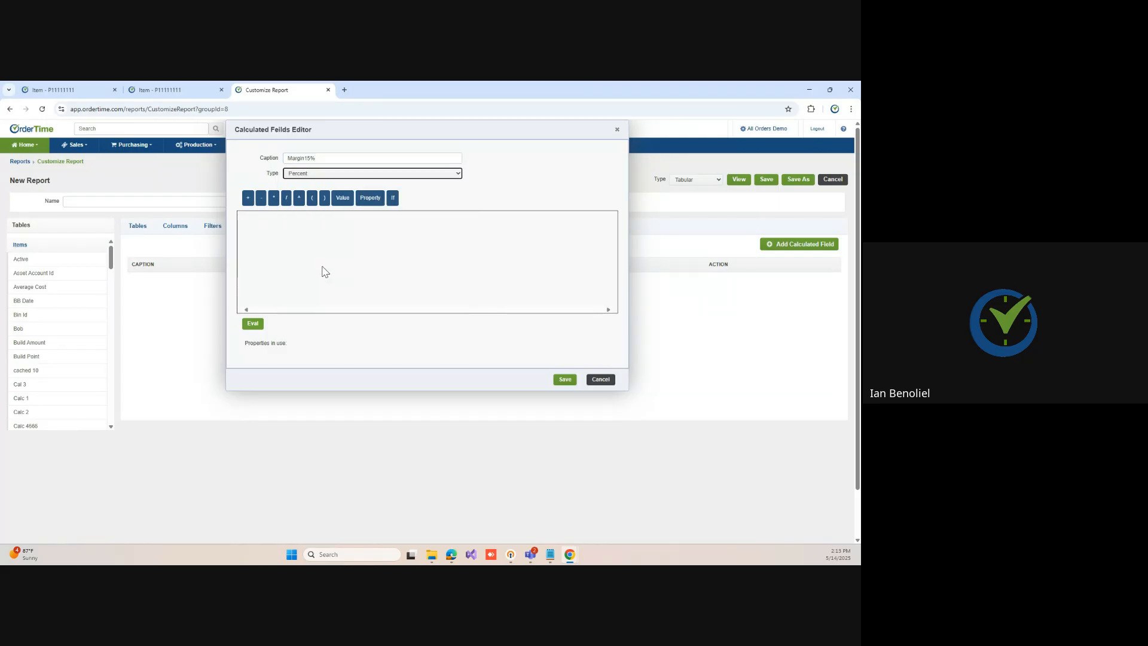
{"action": "left_click", "coordinate": [371, 197]}
{"action": "left_click", "coordinate": [398, 329]}
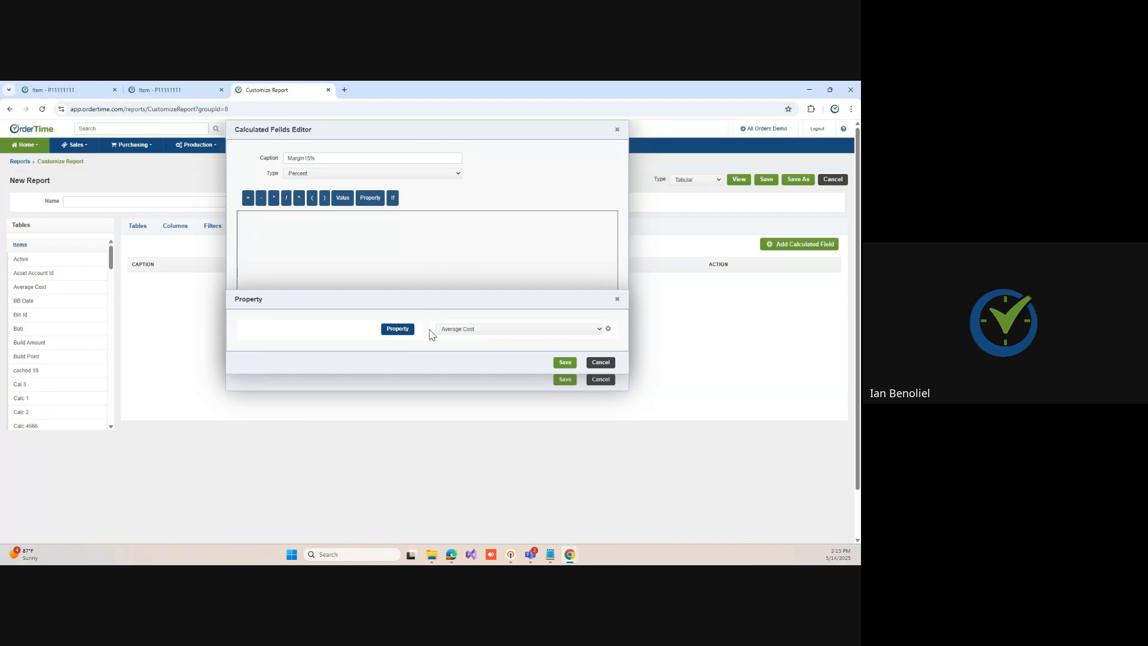
{"action": "left_click", "coordinate": [445, 331]}
{"action": "scroll", "coordinate": [500, 281], "scroll_direction": "down", "scroll_amount": 3}
{"action": "scroll", "coordinate": [500, 287], "scroll_direction": "down", "scroll_amount": 3}
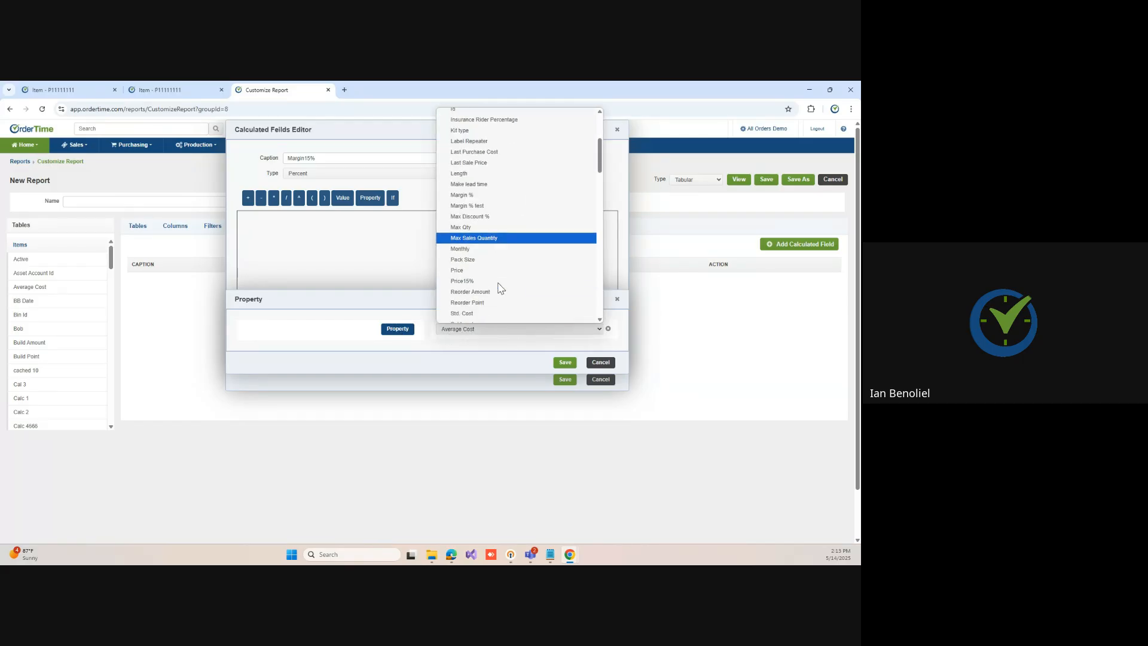
{"action": "left_click", "coordinate": [473, 236]}
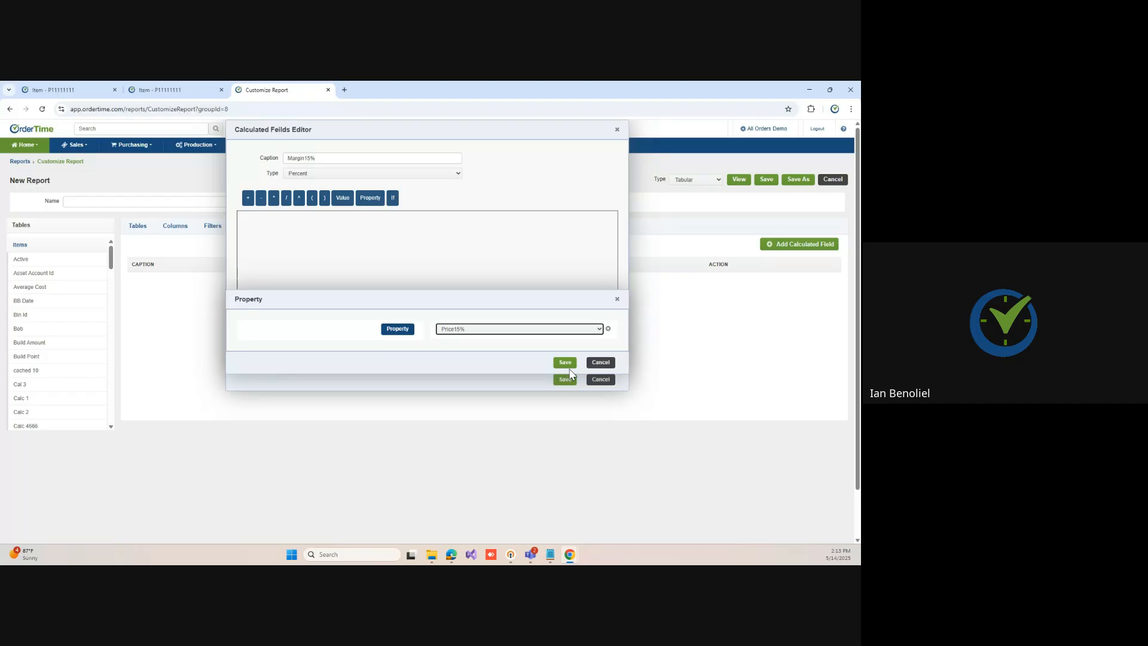
Step: Add Std. Cost as a second property and insert both into the formula
{"action": "left_click", "coordinate": [392, 331]}
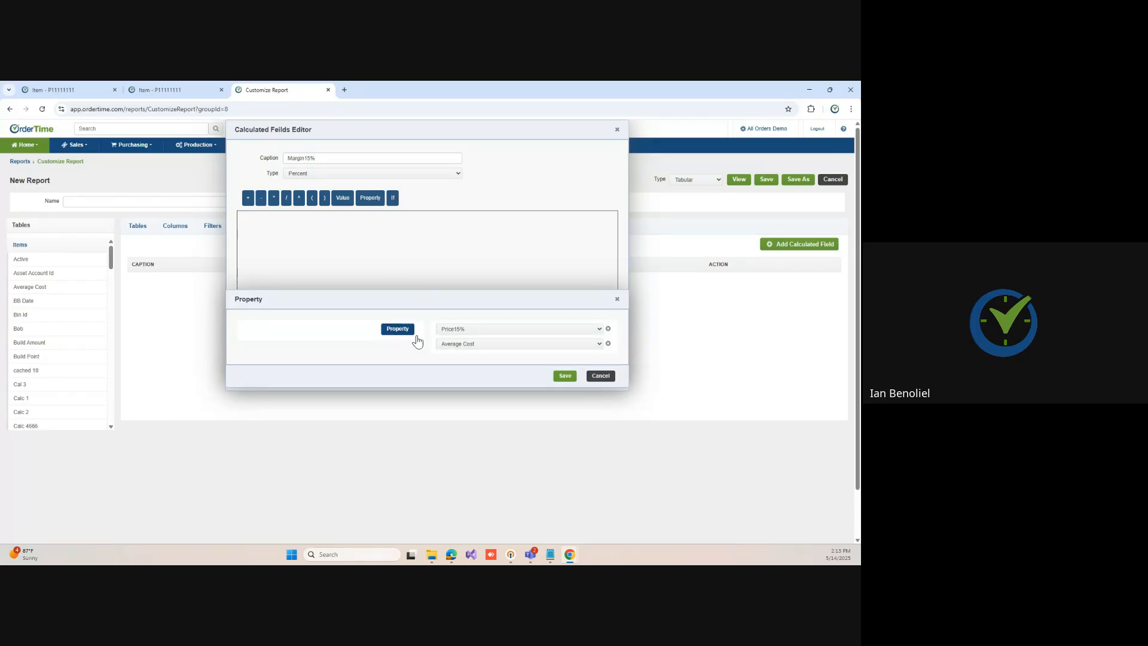
{"action": "left_click", "coordinate": [459, 344]}
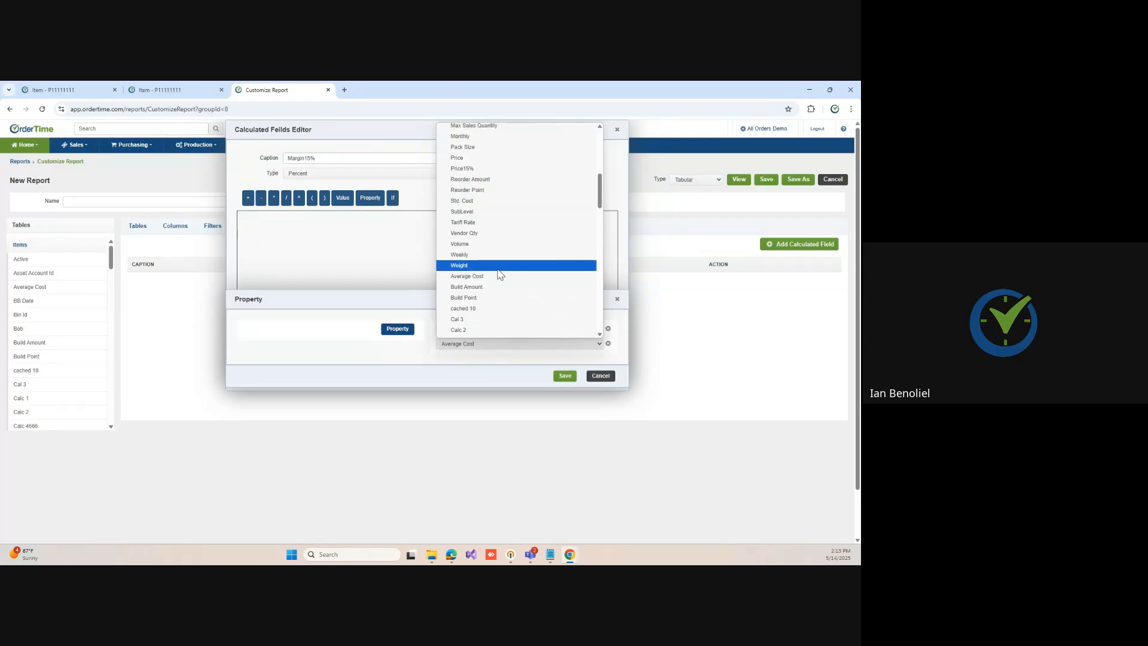
{"action": "key", "text": "s"}
{"action": "left_click", "coordinate": [479, 332]}
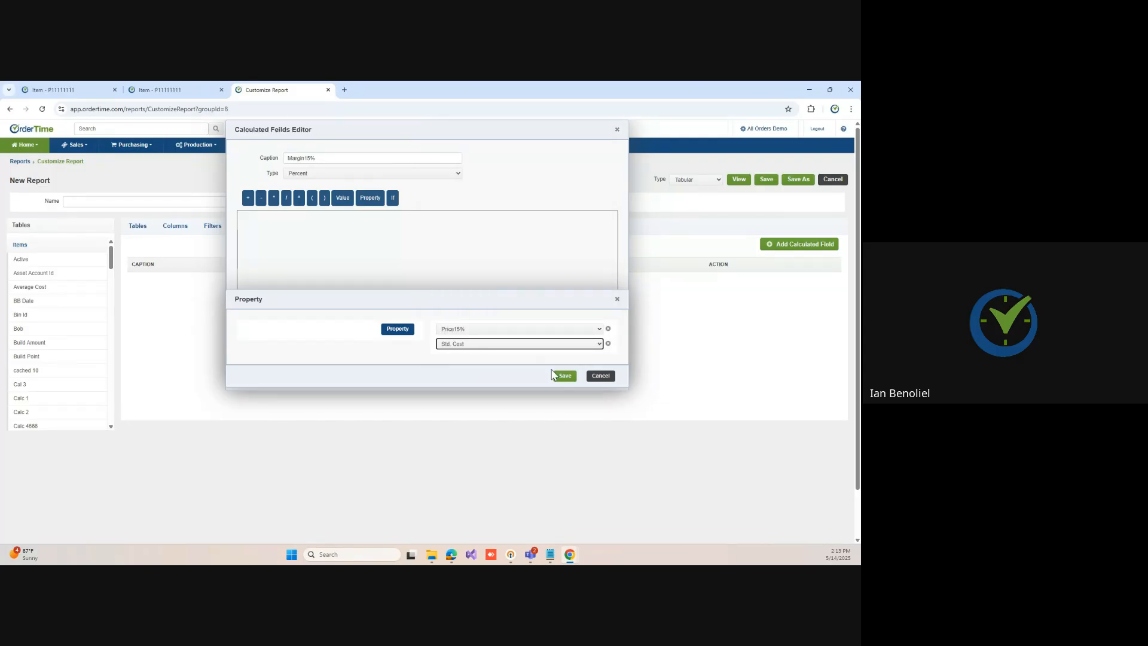
{"action": "left_click", "coordinate": [564, 376]}
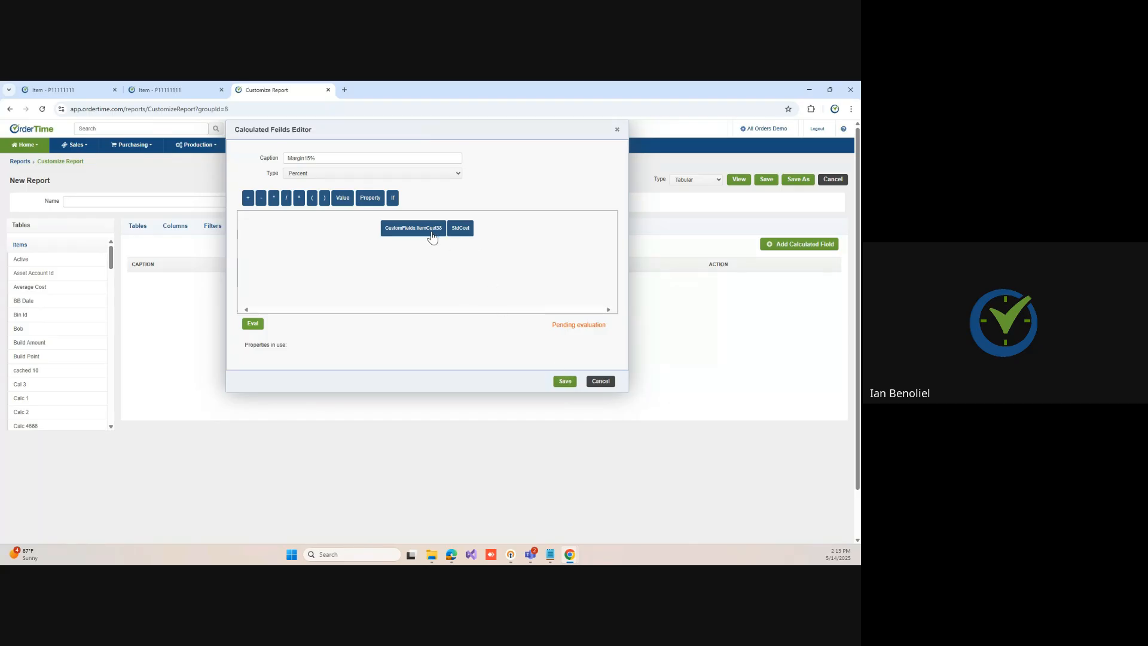
Step: Arrange the formula as (Price15% − StdCost) followed by a division operator
{"action": "left_click_drag", "start_coordinate": [432, 234], "coordinate": [369, 235]}
{"action": "left_click_drag", "start_coordinate": [261, 199], "coordinate": [449, 232]}
{"action": "left_click_drag", "start_coordinate": [314, 204], "coordinate": [371, 232]}
{"action": "left_click_drag", "start_coordinate": [325, 198], "coordinate": [493, 232]}
{"action": "left_click_drag", "start_coordinate": [286, 199], "coordinate": [495, 234]}
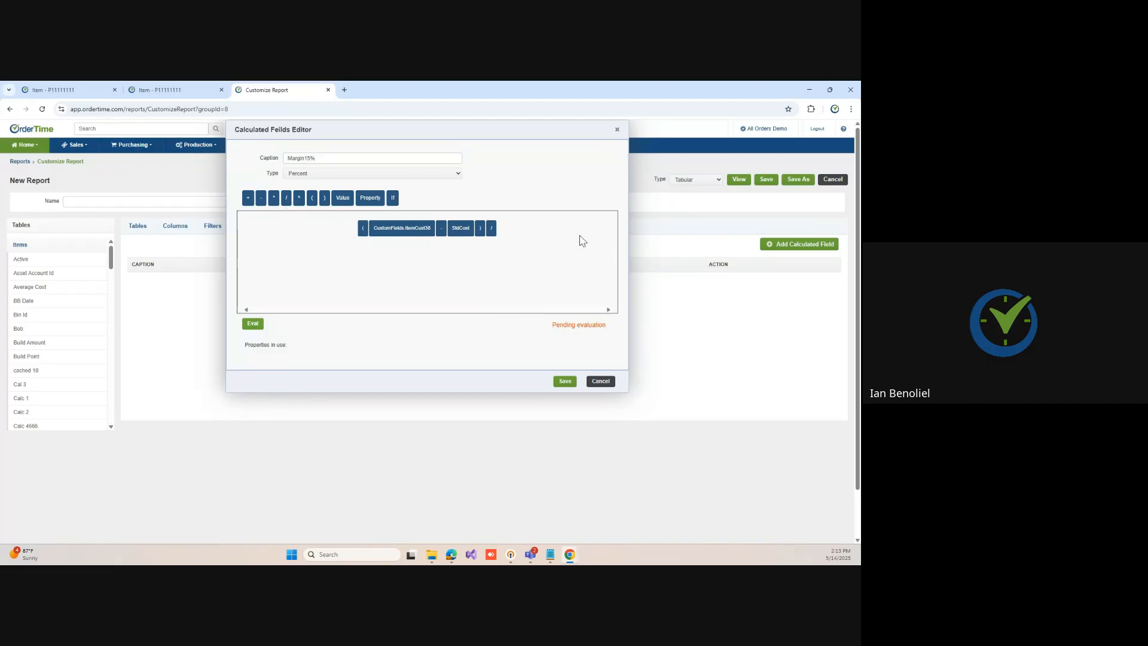
Step: Append Price15% as the divisor, evaluate the formula, and save the Margin15% field
{"action": "left_click", "coordinate": [368, 201]}
{"action": "left_click", "coordinate": [402, 331]}
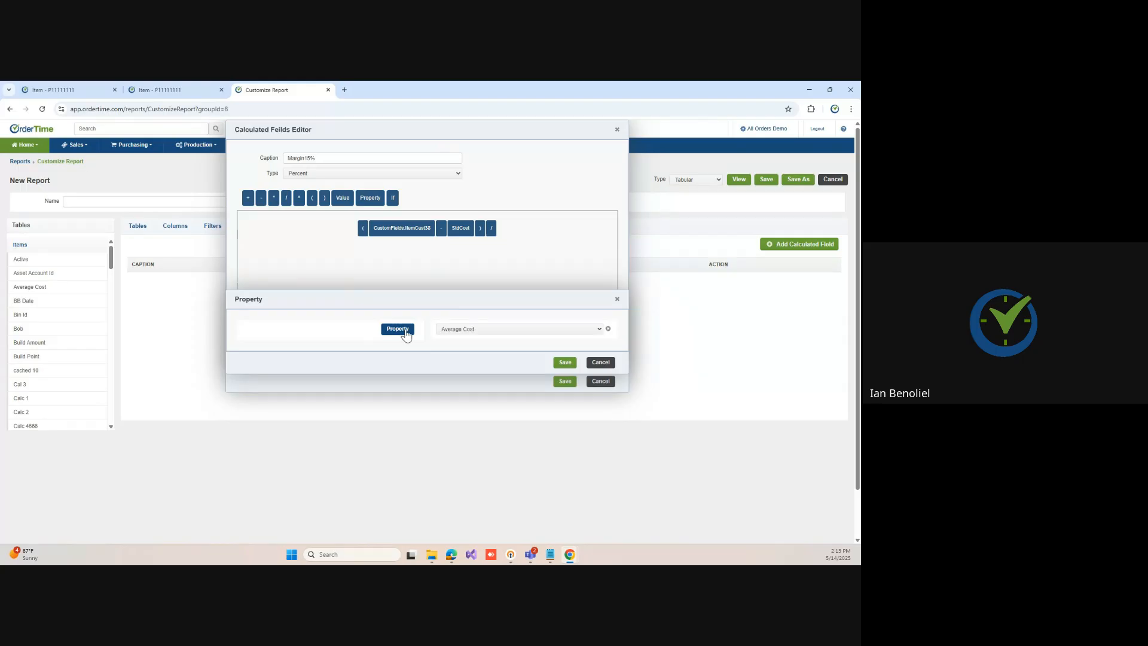
{"action": "left_click", "coordinate": [496, 331]}
{"action": "scroll", "coordinate": [525, 296], "scroll_direction": "down", "scroll_amount": 5}
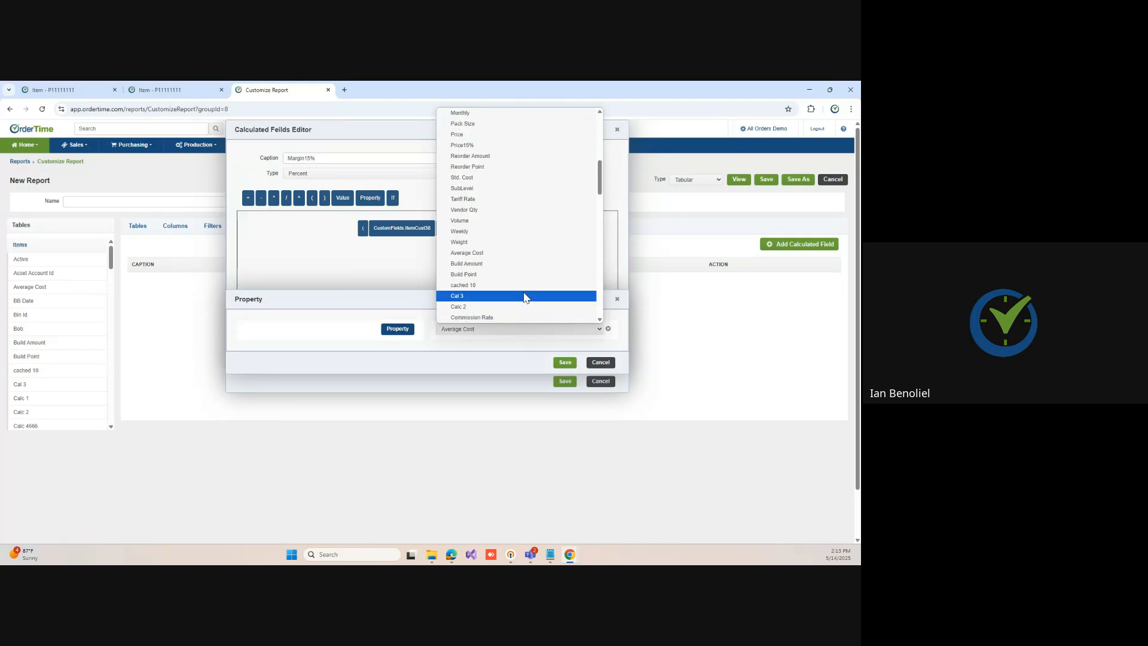
{"action": "scroll", "coordinate": [525, 296], "scroll_direction": "down", "scroll_amount": 3}
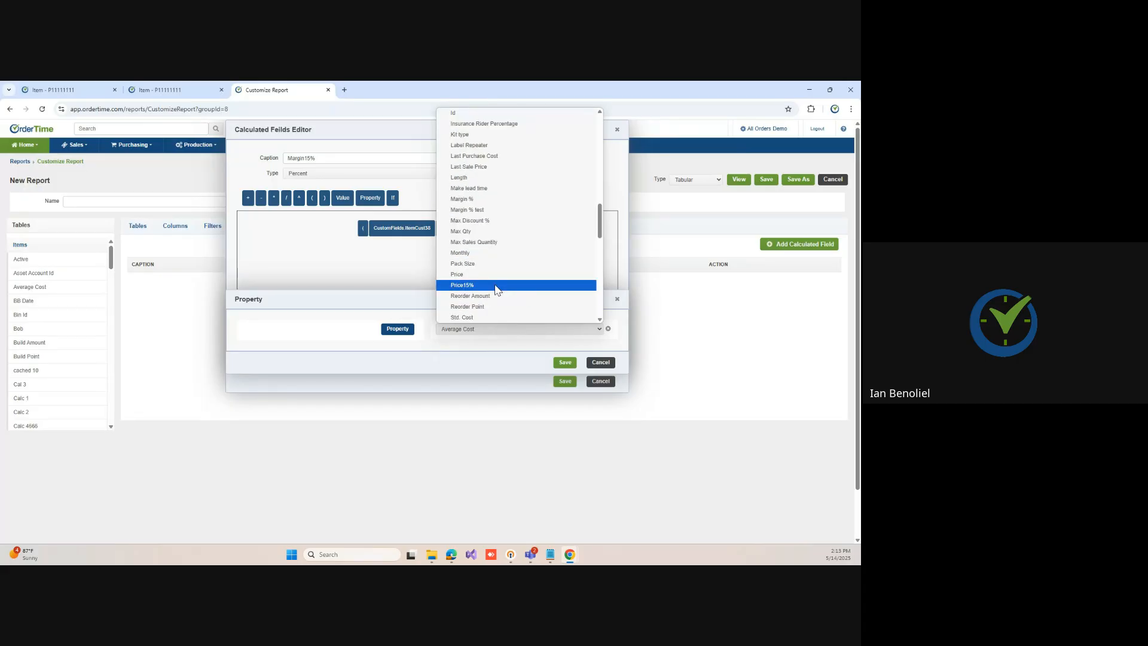
{"action": "left_click", "coordinate": [496, 286]}
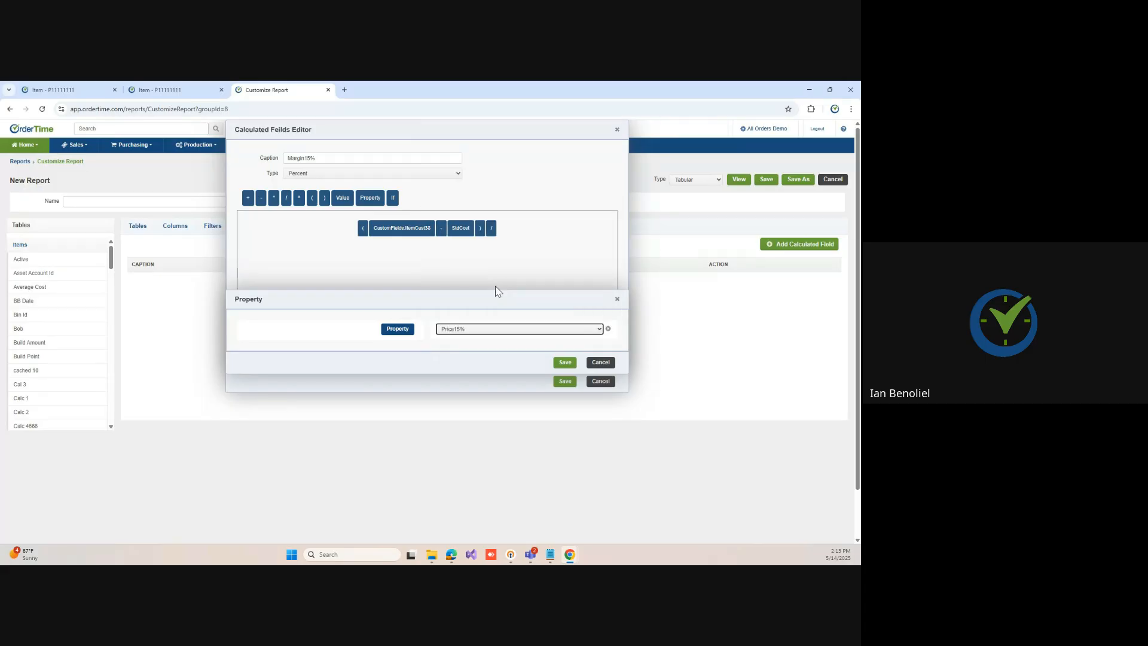
{"action": "left_click", "coordinate": [565, 365]}
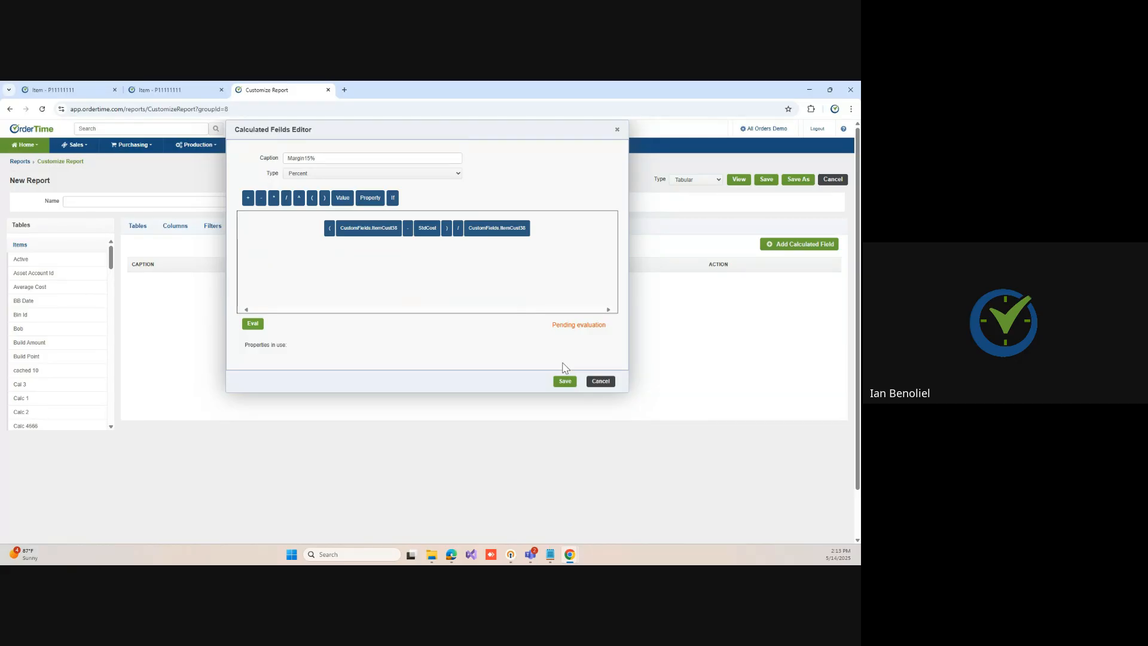
{"action": "left_click", "coordinate": [252, 323]}
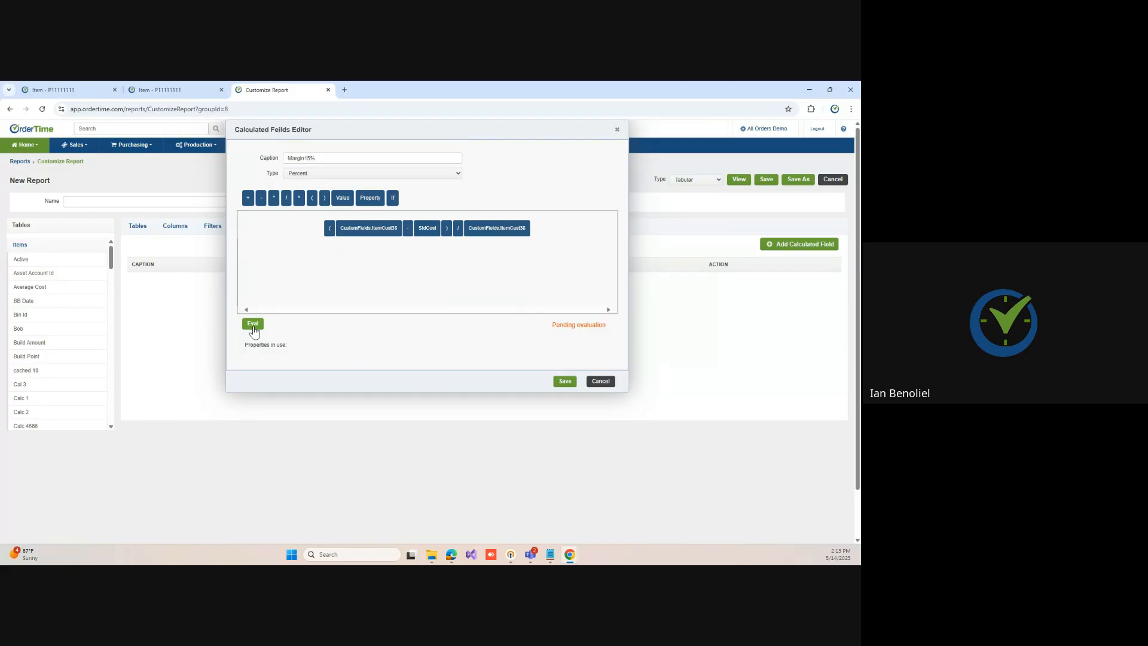
{"action": "left_click", "coordinate": [565, 382]}
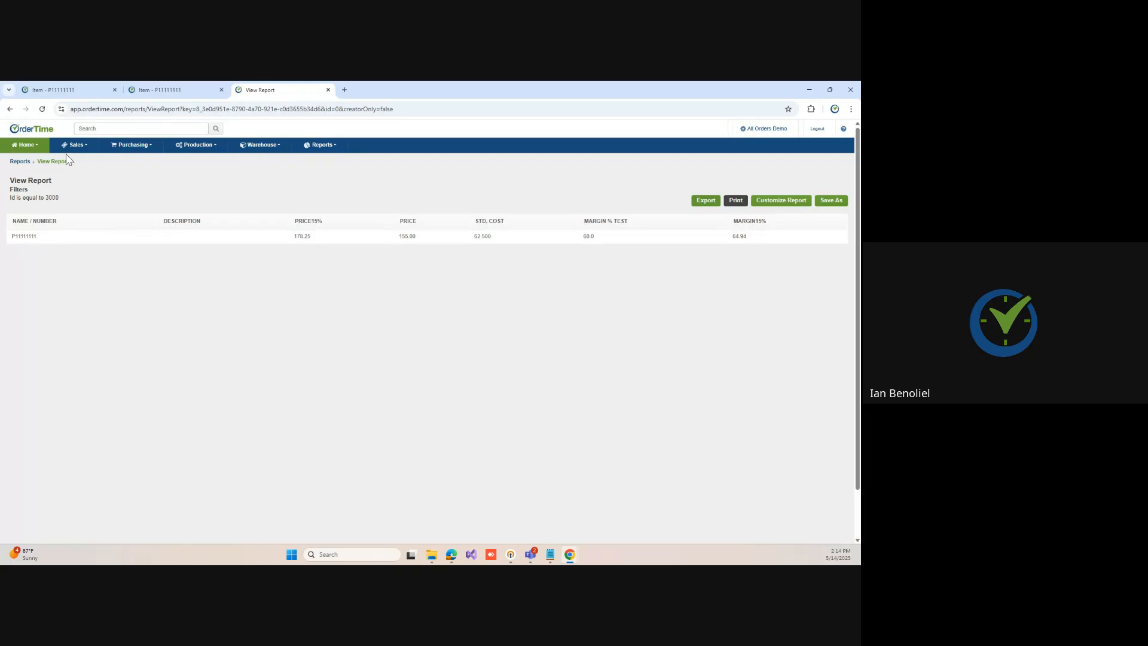
Step: Open item P11111111 from the report's Name / Number link
{"action": "left_click", "coordinate": [39, 239]}
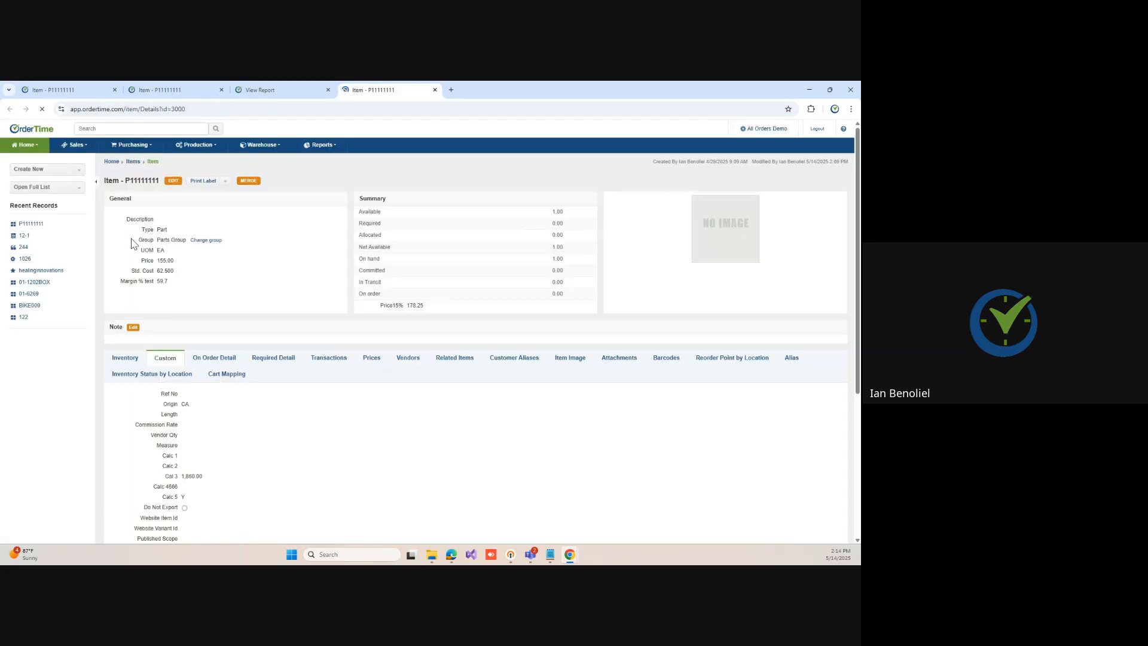
Step: Review item P11111111's tariffs (Customs Value 55, Tariff Rate 25.0, Origin CA, HS Code 3917), then open Admin
{"action": "left_click", "coordinate": [170, 181]}
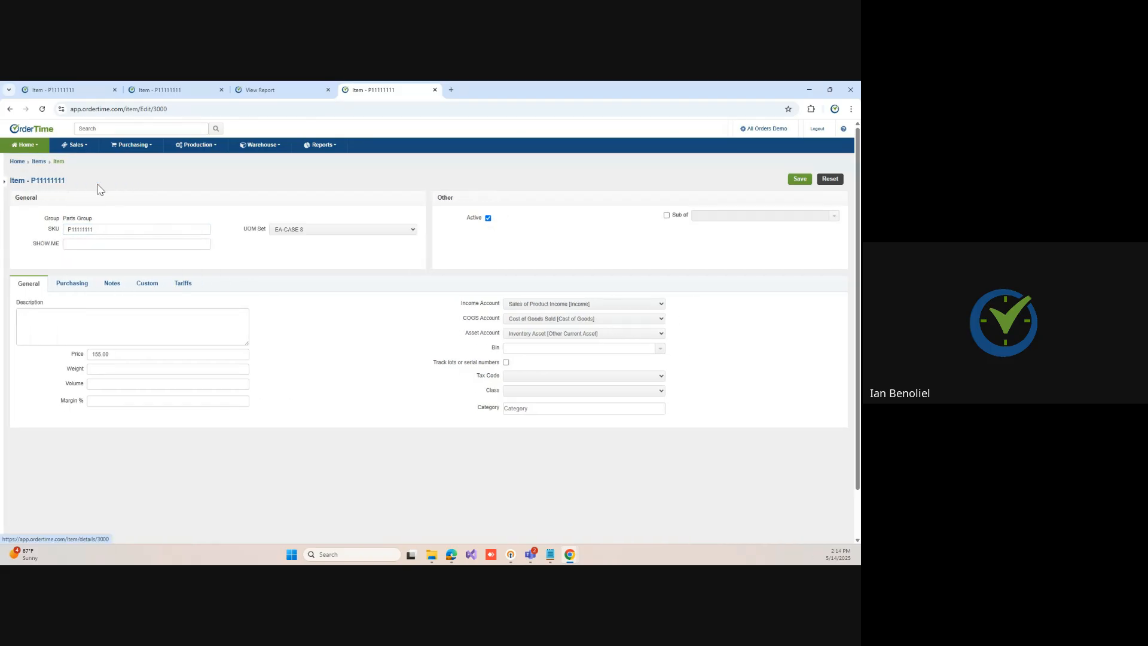
{"action": "left_click", "coordinate": [182, 288]}
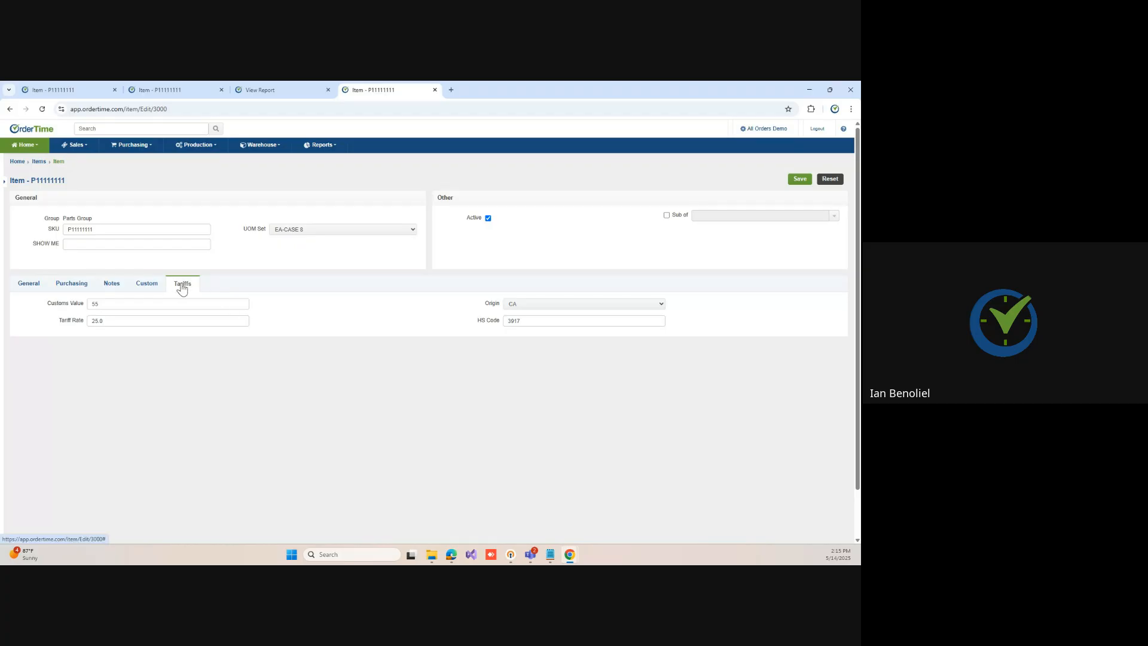
{"action": "left_click", "coordinate": [767, 130]}
Step: Filter Page Layouts to Entities editor layouts and open the Item editor layout
{"action": "left_click", "coordinate": [314, 233]}
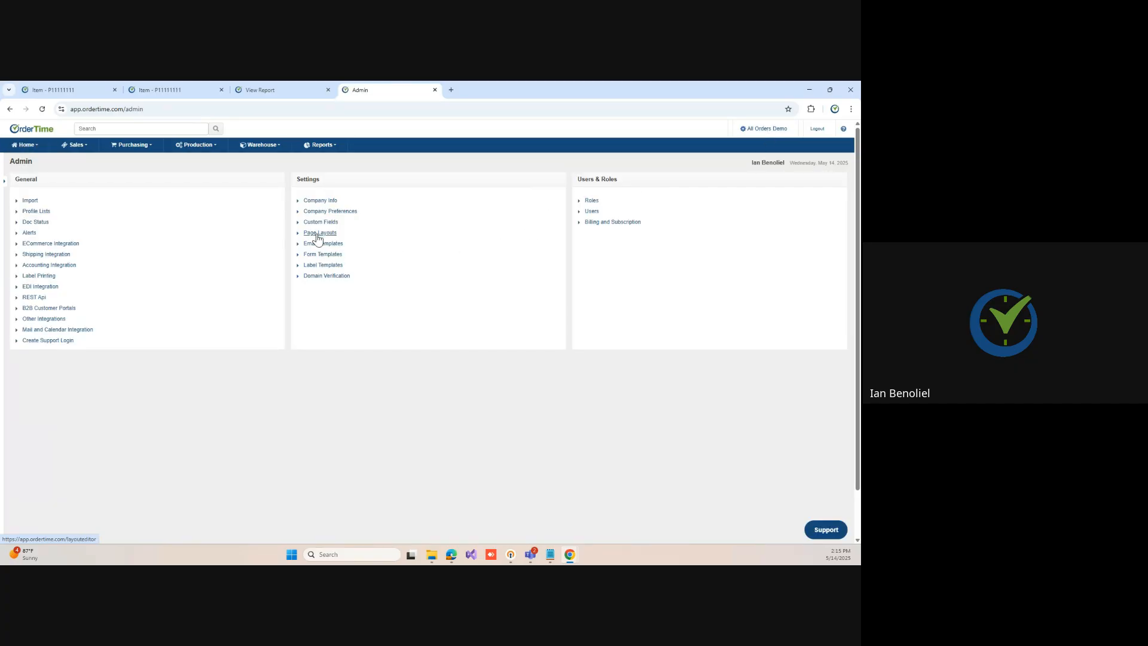
{"action": "left_click", "coordinate": [91, 215]}
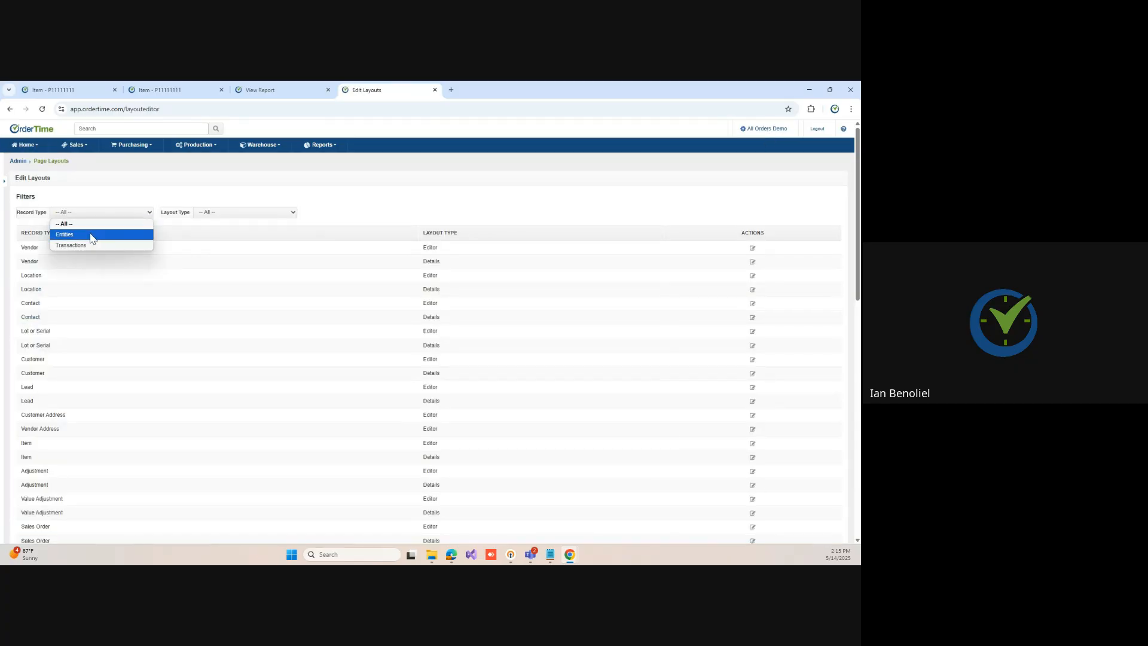
{"action": "left_click", "coordinate": [92, 238]}
{"action": "left_click", "coordinate": [225, 213]}
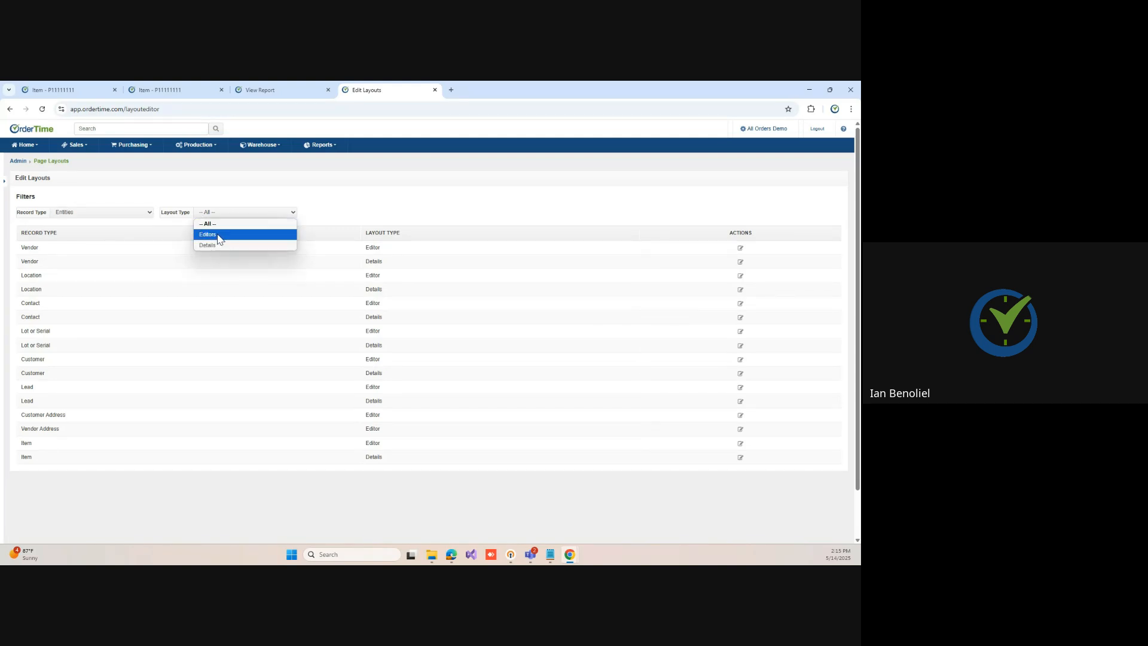
{"action": "left_click", "coordinate": [218, 234]}
{"action": "left_click", "coordinate": [741, 360]}
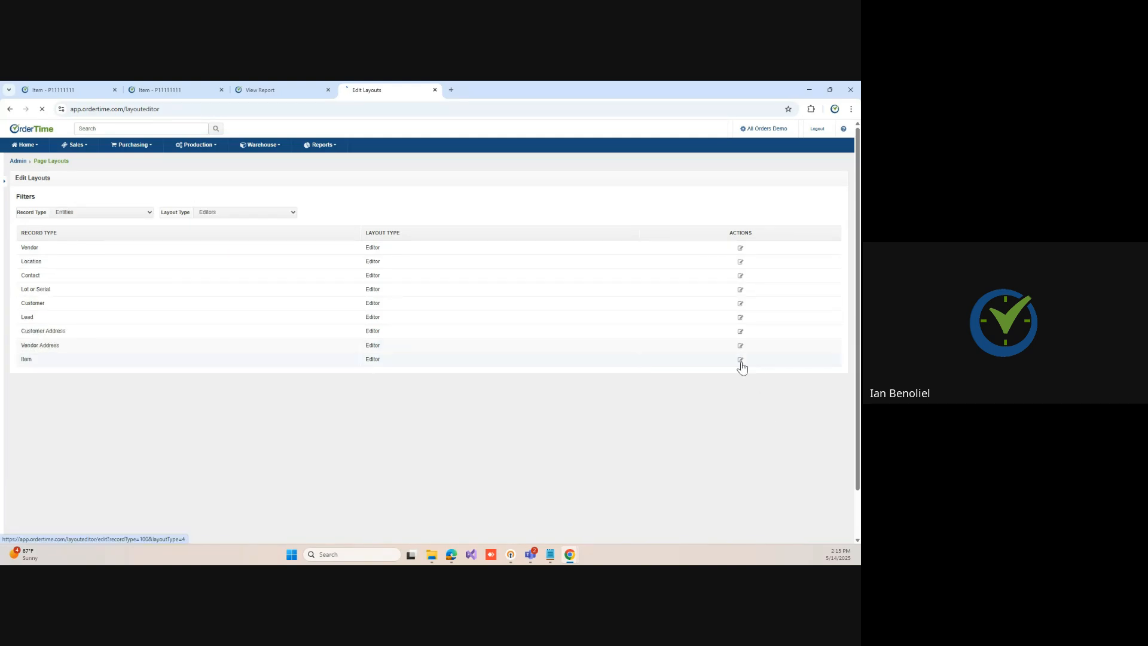
Step: Delete the Tariffs tab from the Item editor layout and save it
{"action": "left_click", "coordinate": [328, 313]}
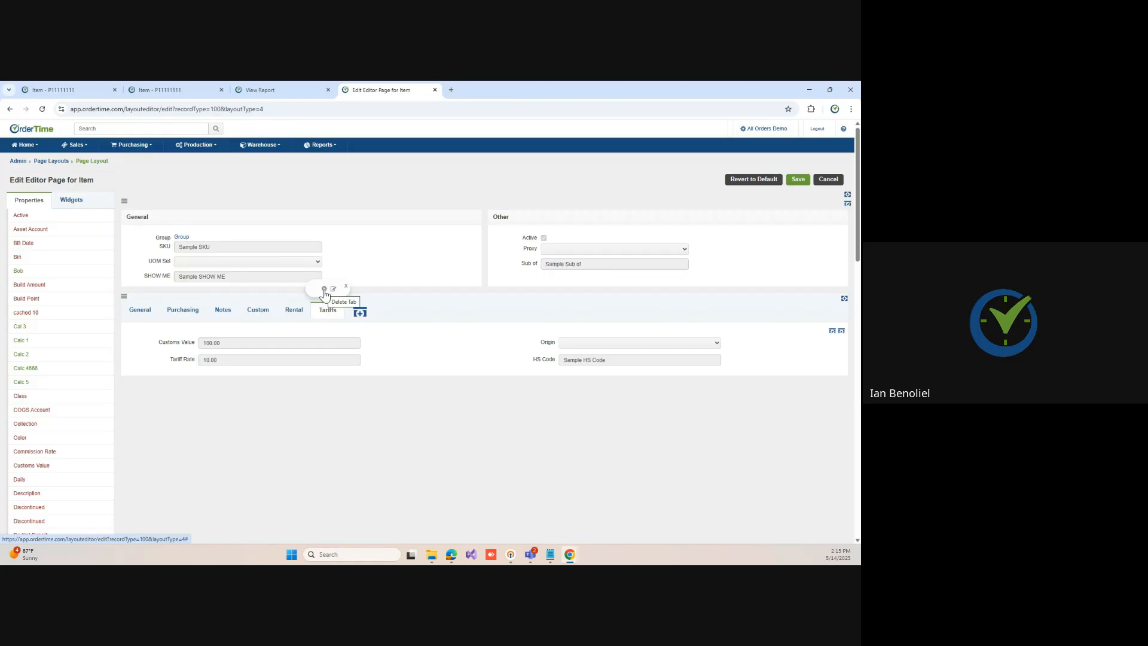
{"action": "left_click", "coordinate": [324, 289]}
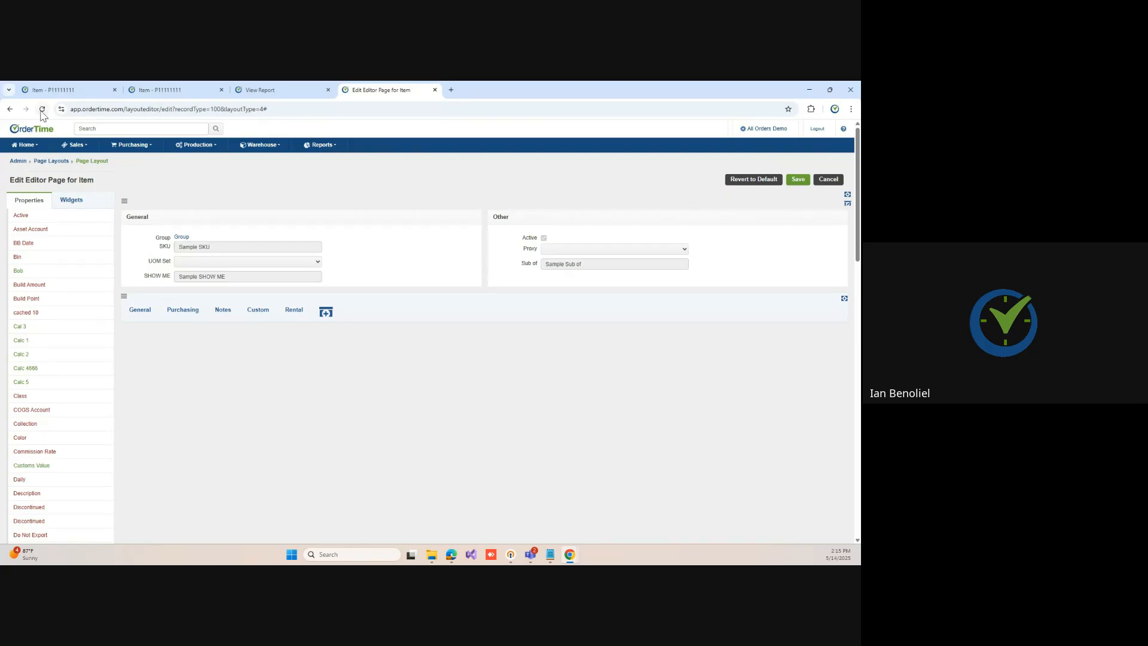
{"action": "left_click", "coordinate": [794, 183]}
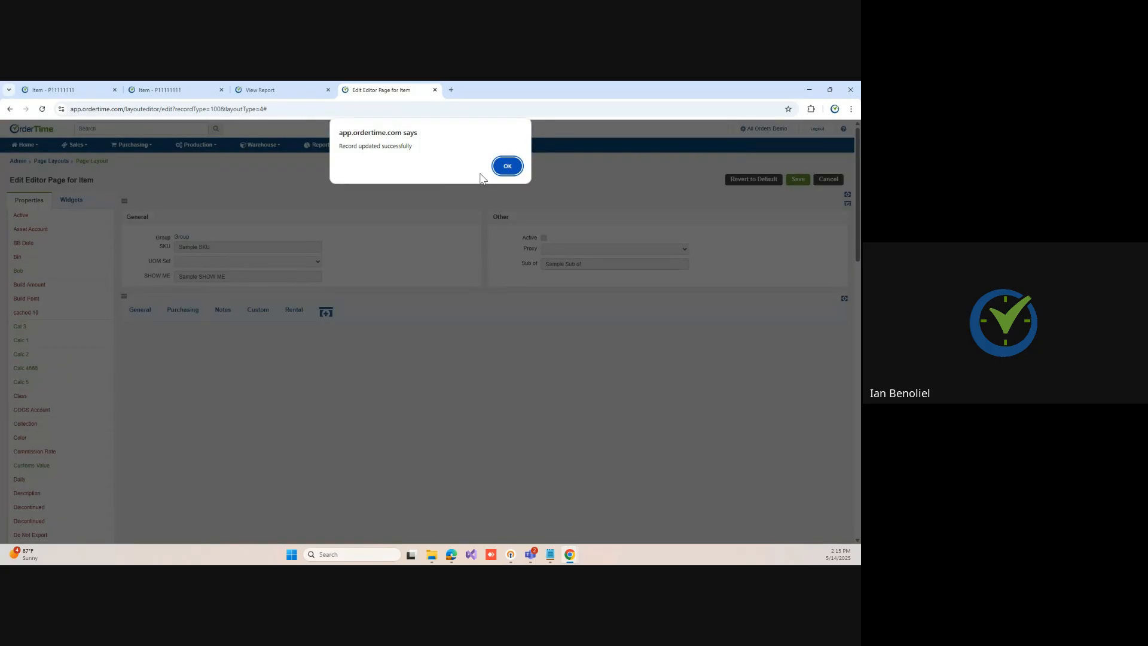
{"action": "left_click", "coordinate": [504, 162]}
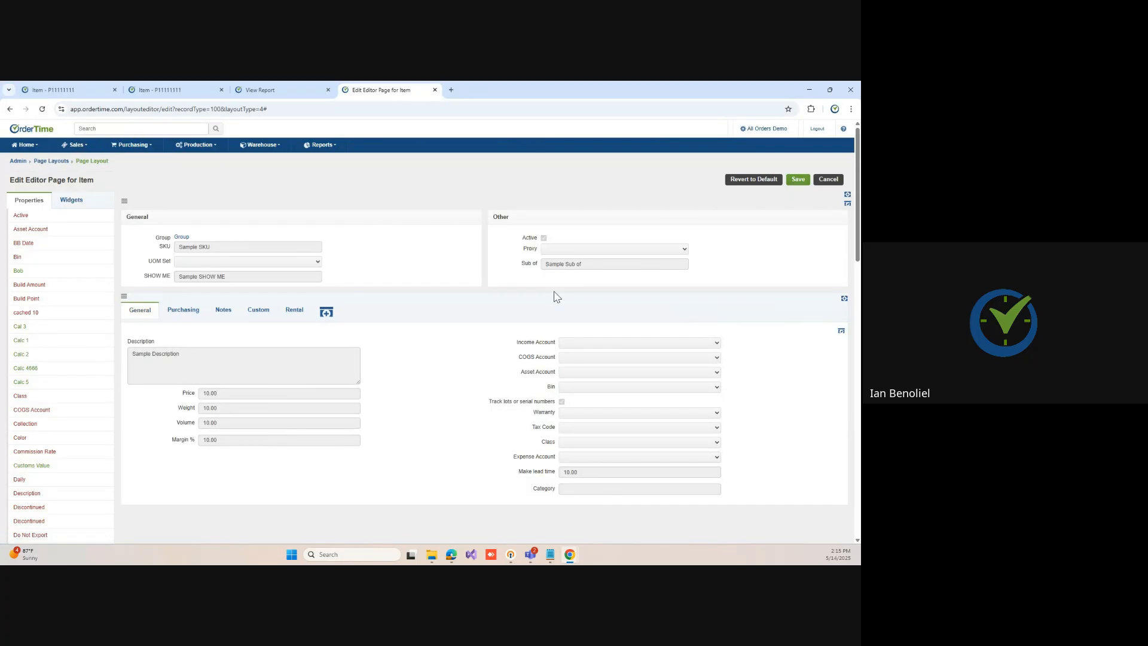
Step: Add a new tab captioned 'Tariff' to the Item editor layout, save it, and view it
{"action": "left_click", "coordinate": [320, 314]}
{"action": "left_click_drag", "start_coordinate": [330, 329], "coordinate": [259, 333]}
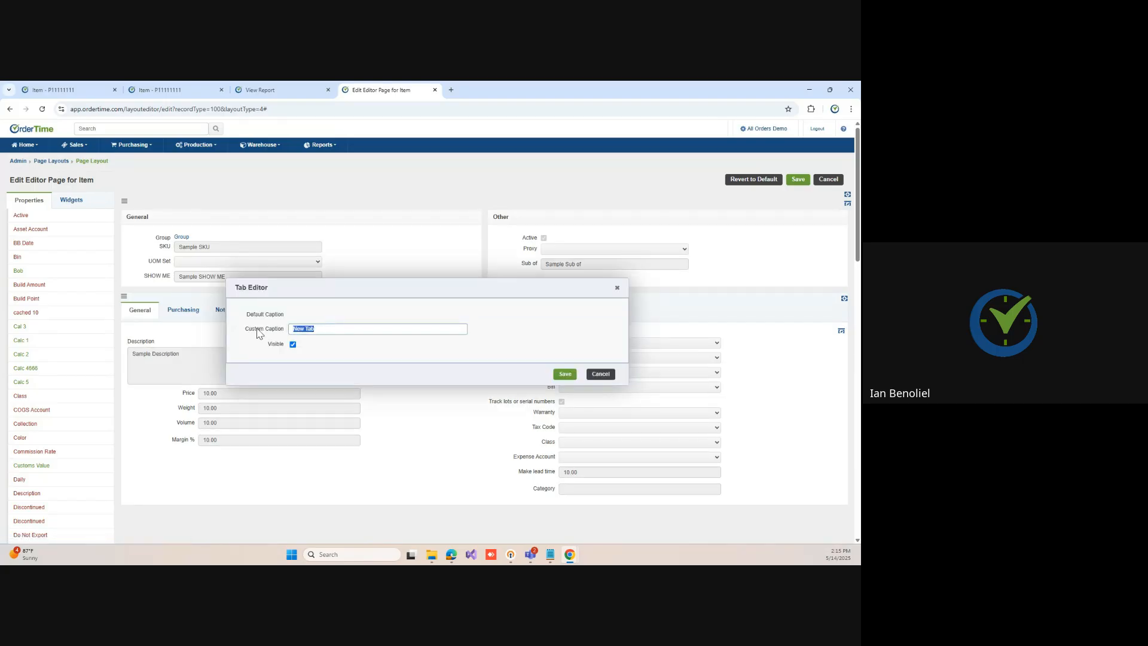
{"action": "type", "text": "Tariff"}
{"action": "left_click", "coordinate": [564, 376]}
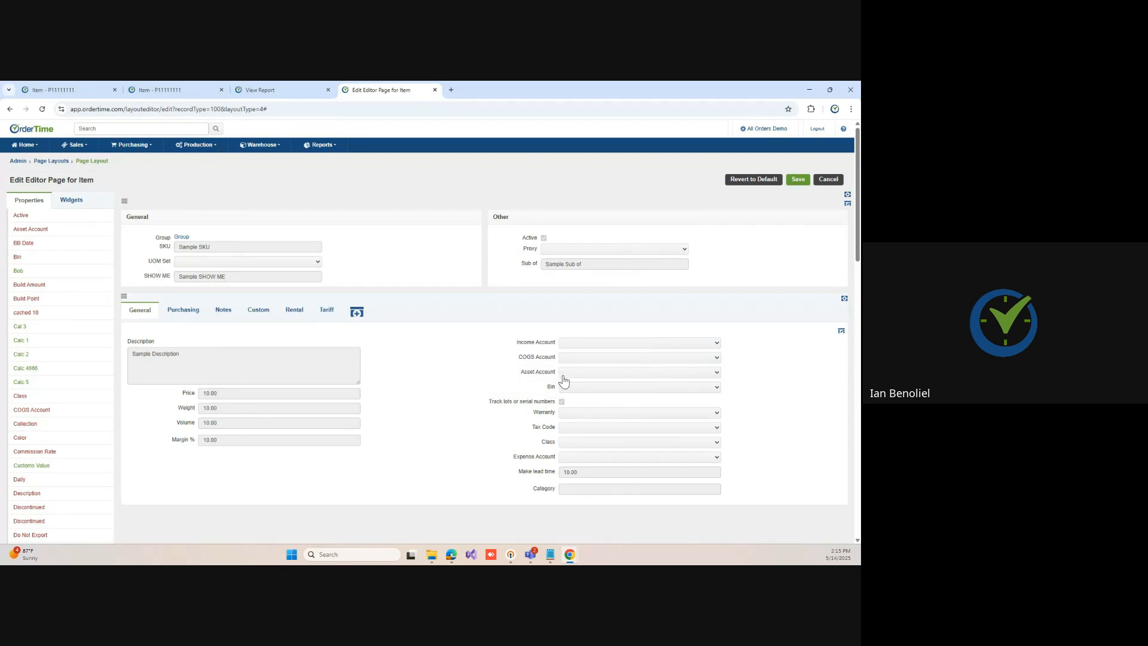
{"action": "left_click", "coordinate": [327, 311]}
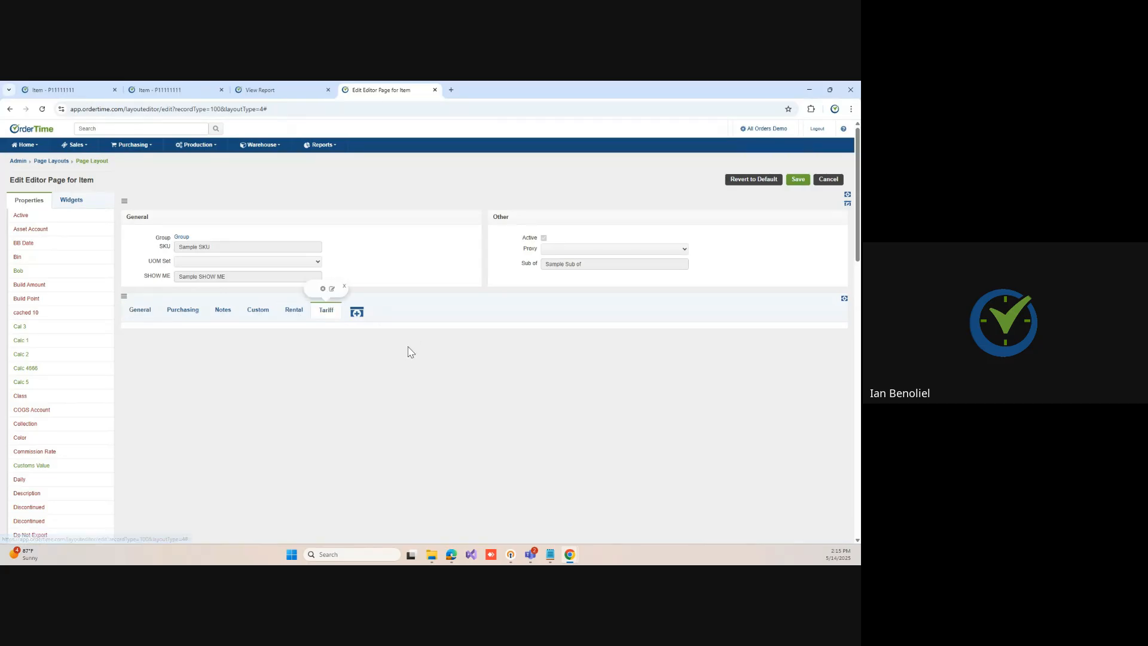
Step: Add a two-column container to the Tariff tab holding Customs Value and HS Code
{"action": "left_click", "coordinate": [845, 299]}
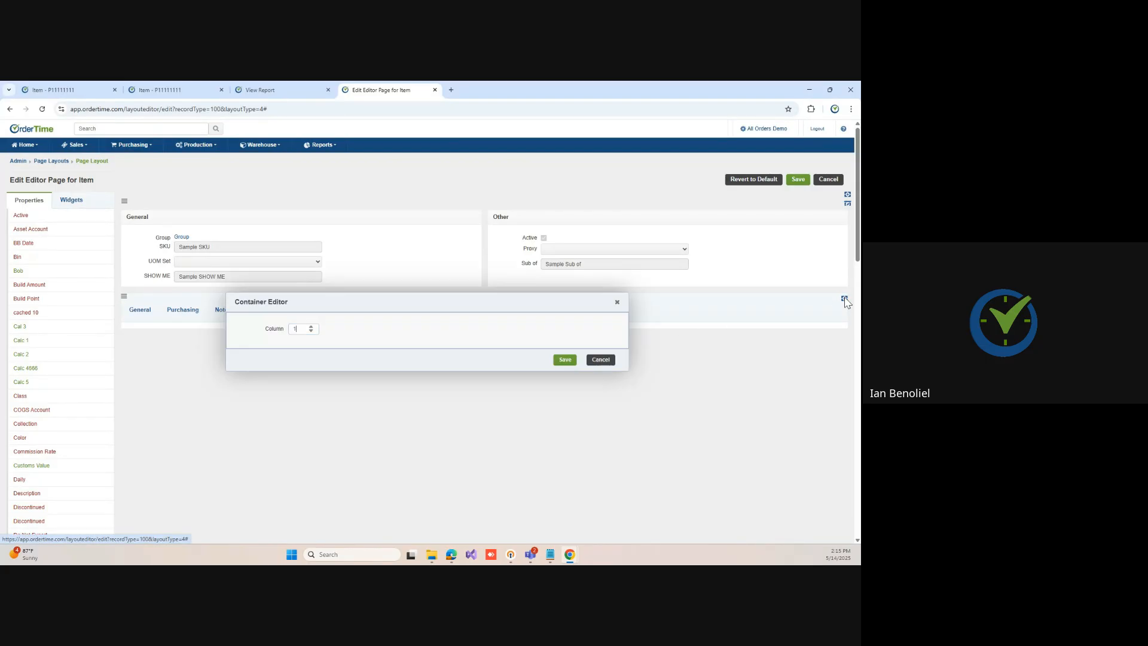
{"action": "left_click", "coordinate": [312, 329]}
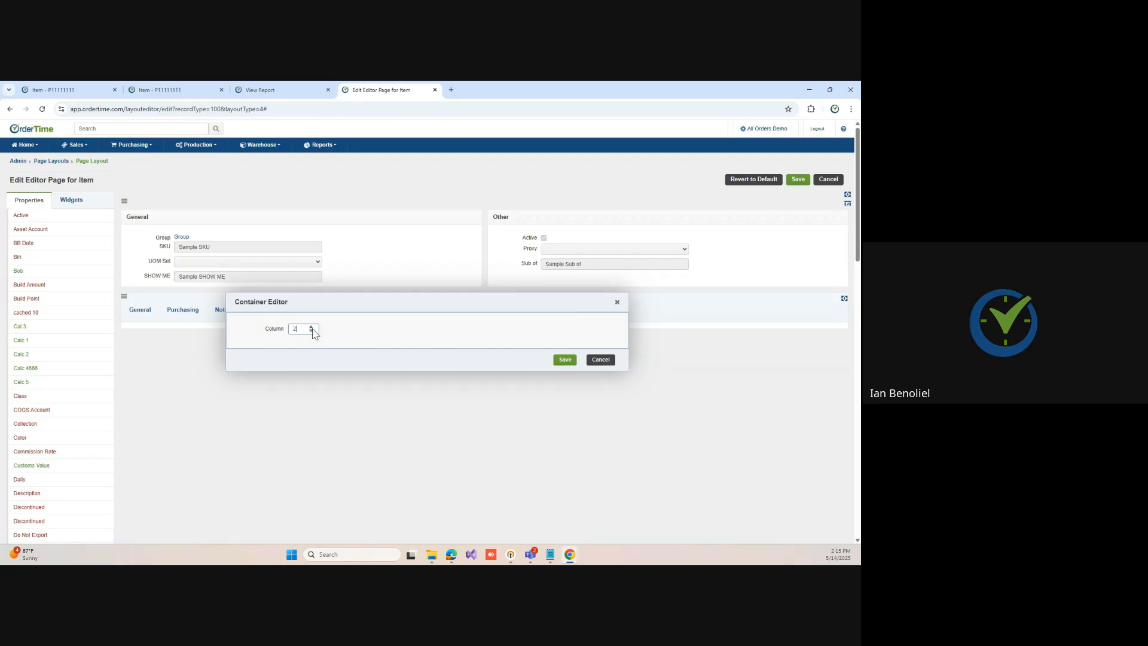
{"action": "left_click", "coordinate": [565, 360]}
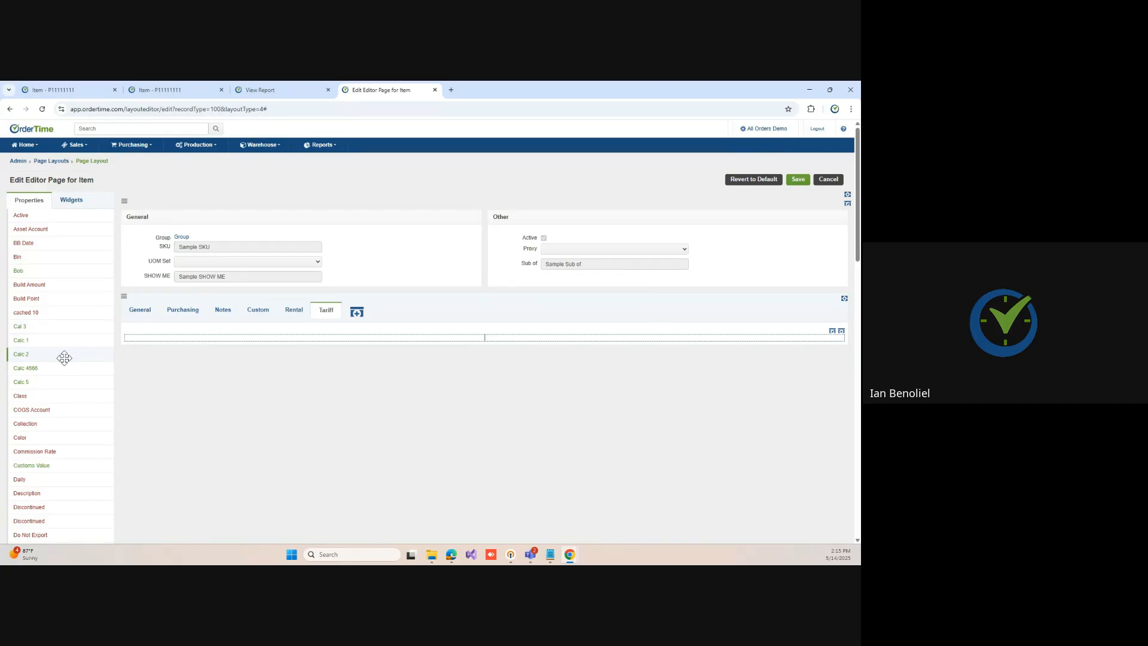
{"action": "scroll", "coordinate": [47, 325], "scroll_direction": "down", "scroll_amount": 3}
{"action": "left_click_drag", "start_coordinate": [43, 286], "coordinate": [189, 345]}
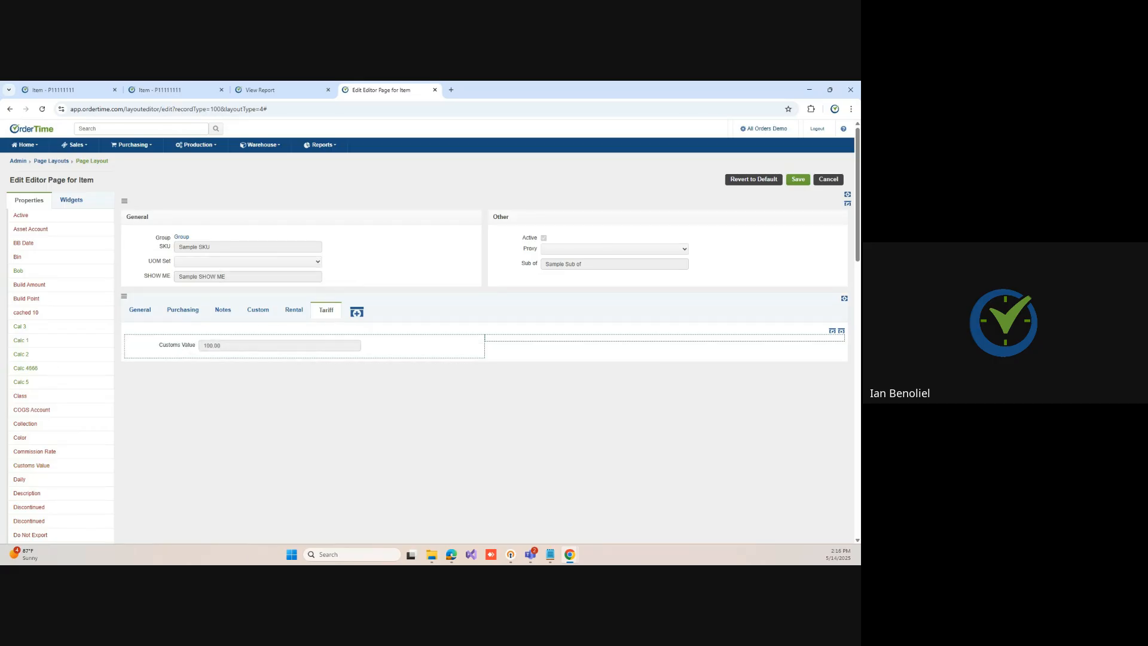
{"action": "scroll", "coordinate": [51, 379], "scroll_direction": "down", "scroll_amount": 3}
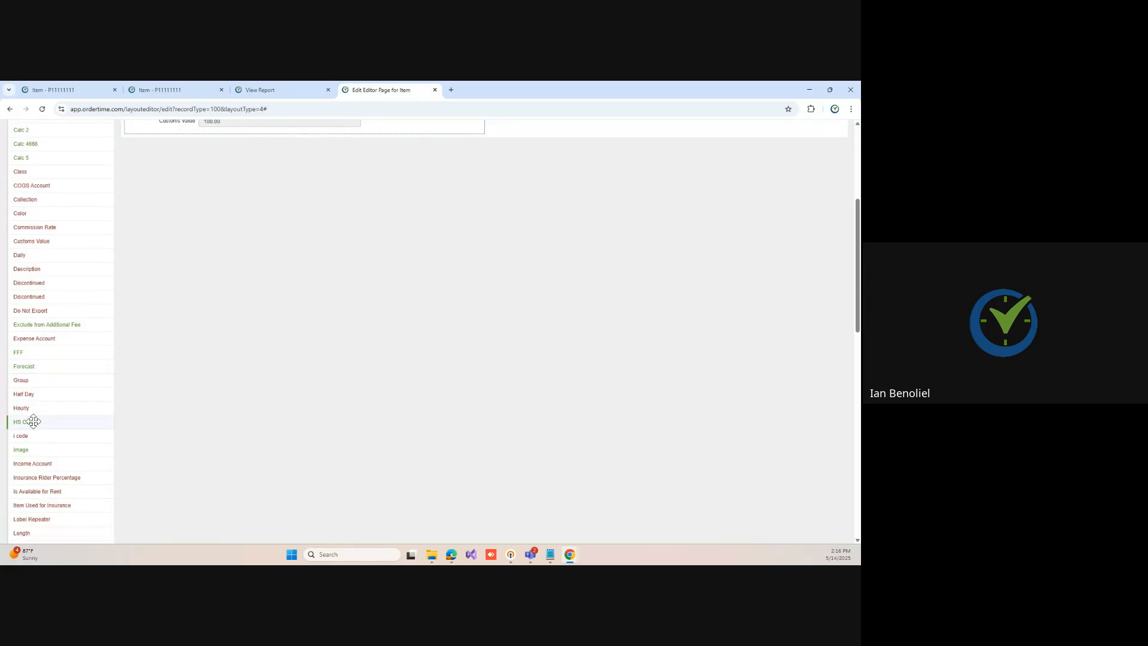
{"action": "left_click_drag", "start_coordinate": [31, 420], "coordinate": [198, 232]}
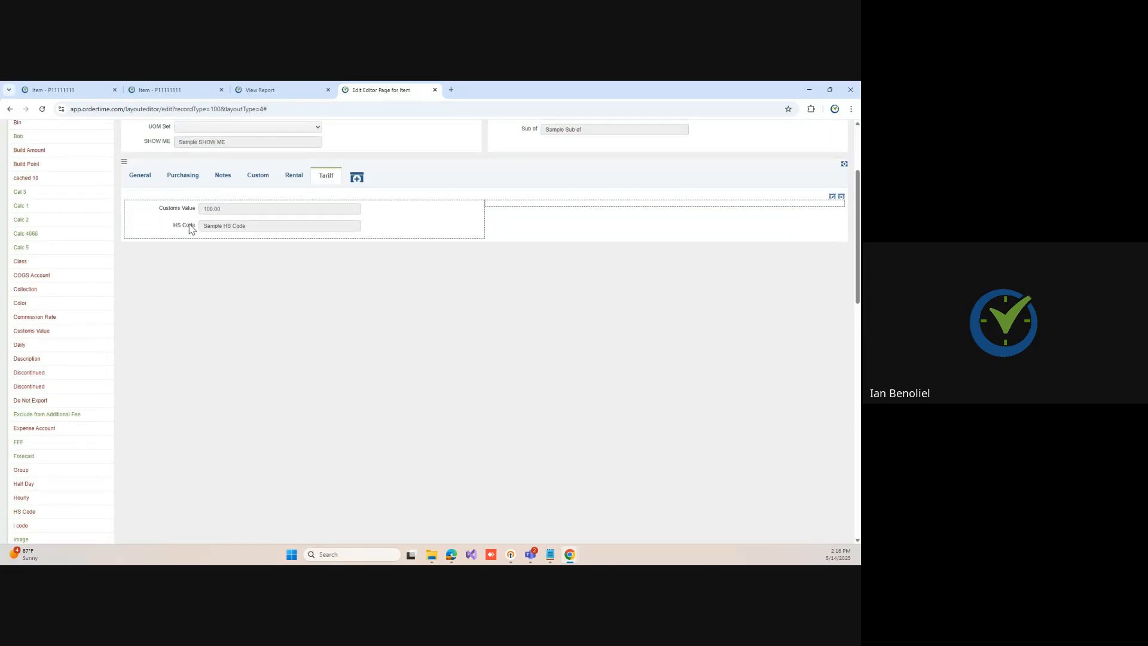
Step: Place the Origin and Tariff Rate fields into the Tariff tab
{"action": "scroll", "coordinate": [52, 472], "scroll_direction": "down", "scroll_amount": 7}
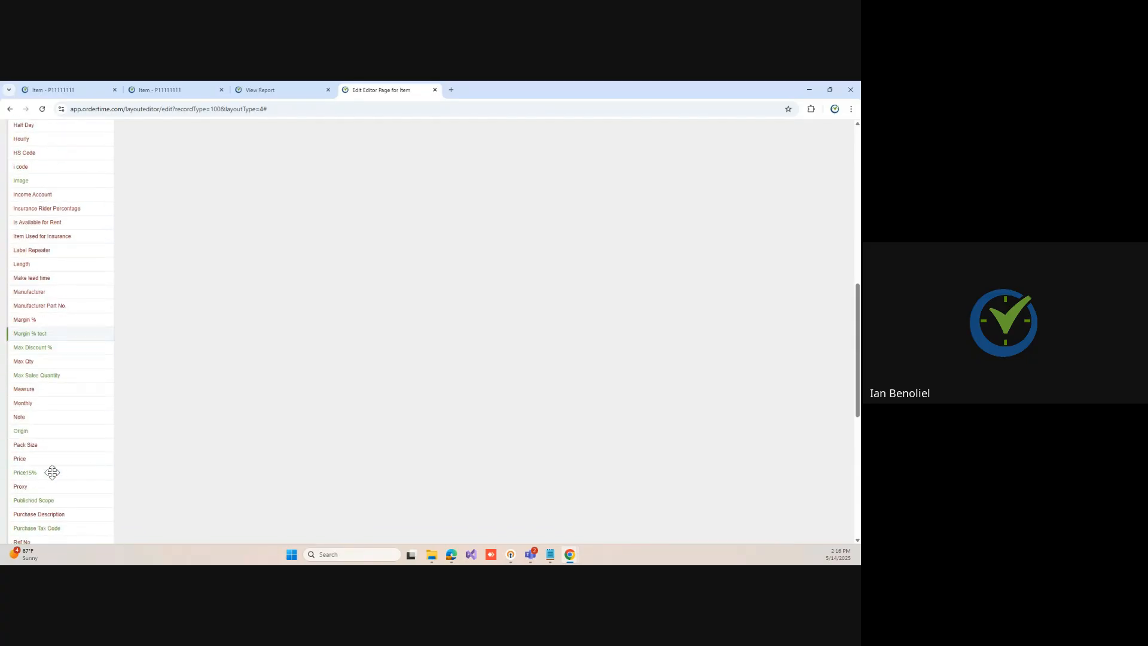
{"action": "scroll", "coordinate": [54, 471], "scroll_direction": "up", "scroll_amount": 7}
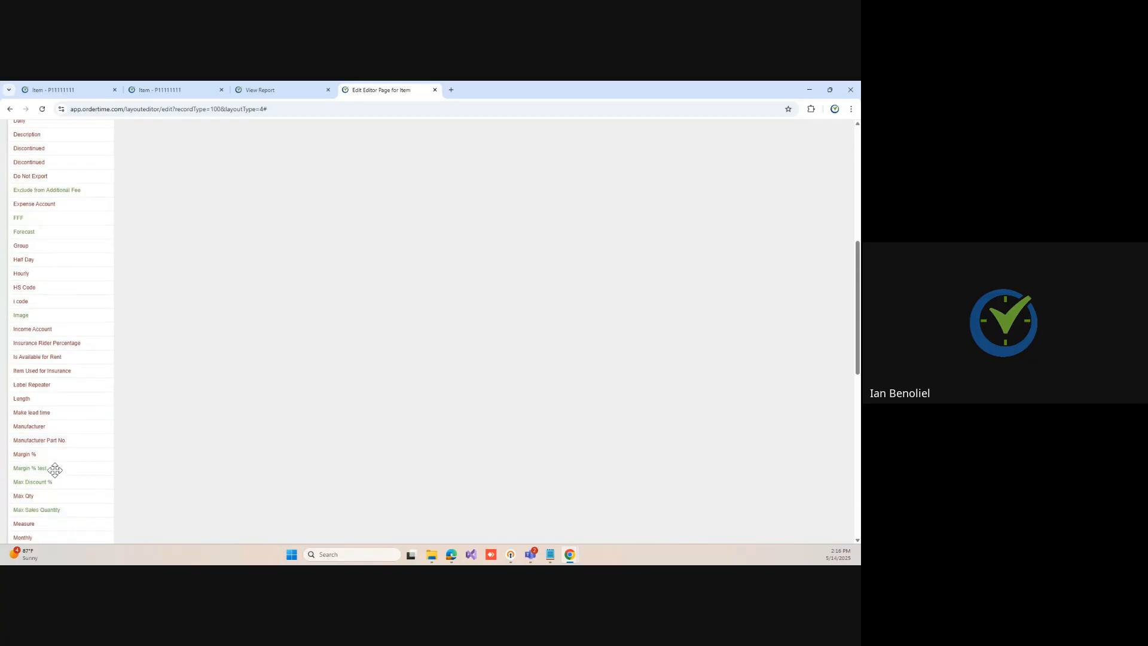
{"action": "scroll", "coordinate": [56, 471], "scroll_direction": "up", "scroll_amount": 3}
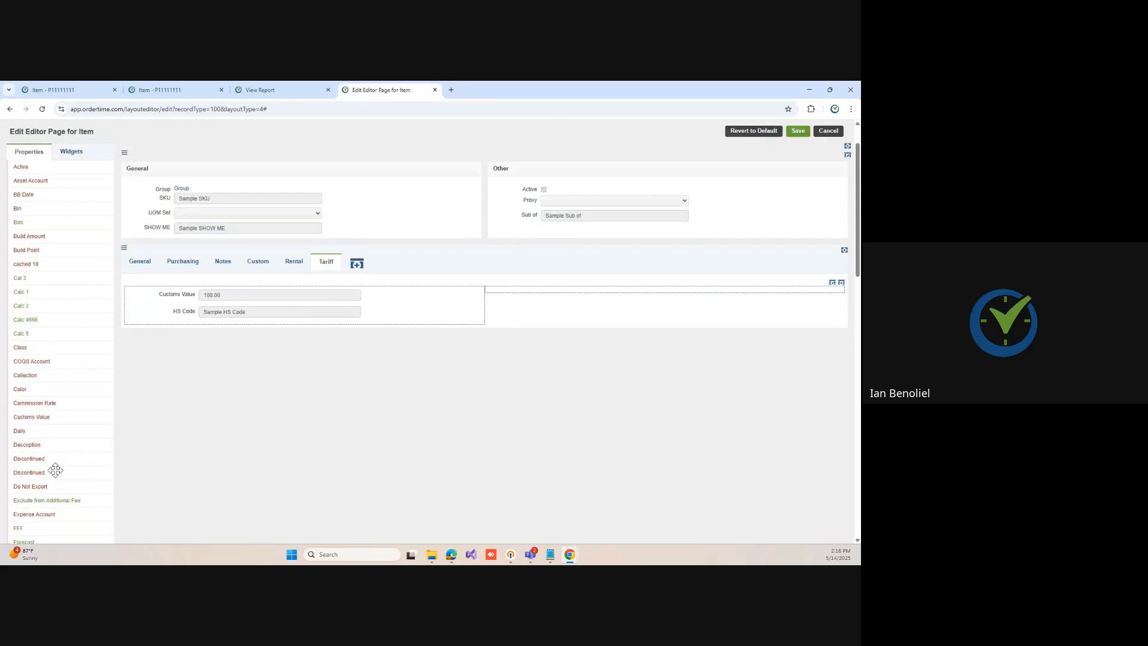
{"action": "scroll", "coordinate": [55, 470], "scroll_direction": "down", "scroll_amount": 6}
{"action": "scroll", "coordinate": [52, 470], "scroll_direction": "down", "scroll_amount": 3}
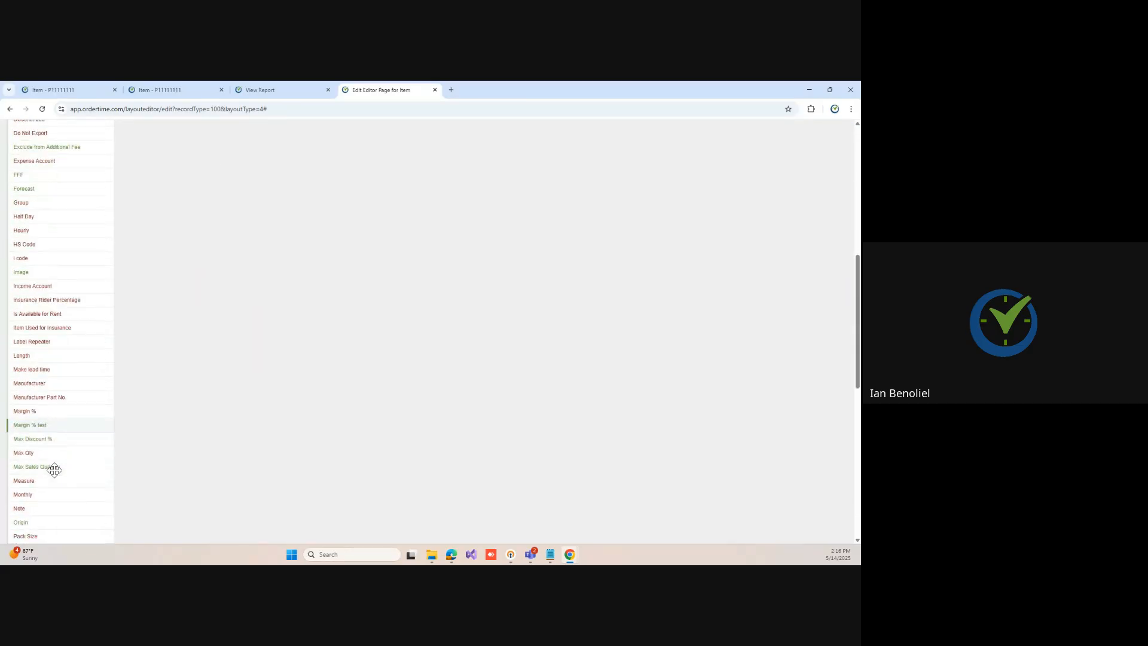
{"action": "left_click_drag", "start_coordinate": [55, 386], "coordinate": [501, 257]}
{"action": "scroll", "coordinate": [462, 341], "scroll_direction": "up", "scroll_amount": 7}
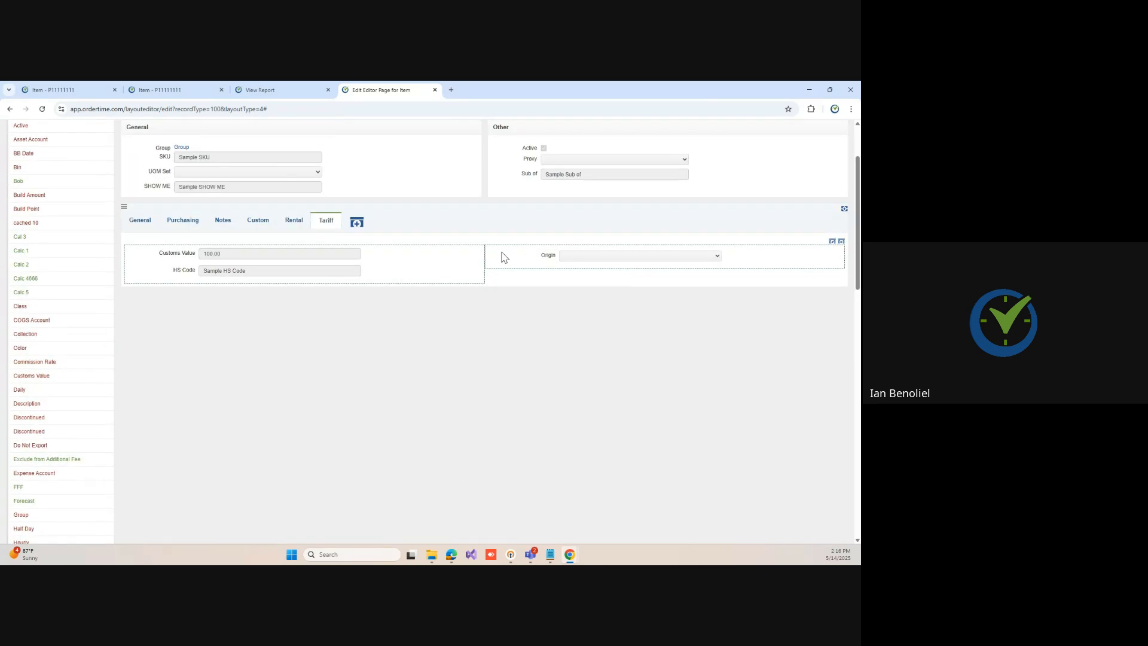
{"action": "scroll", "coordinate": [40, 466], "scroll_direction": "down", "scroll_amount": 1}
{"action": "scroll", "coordinate": [39, 465], "scroll_direction": "down", "scroll_amount": 10}
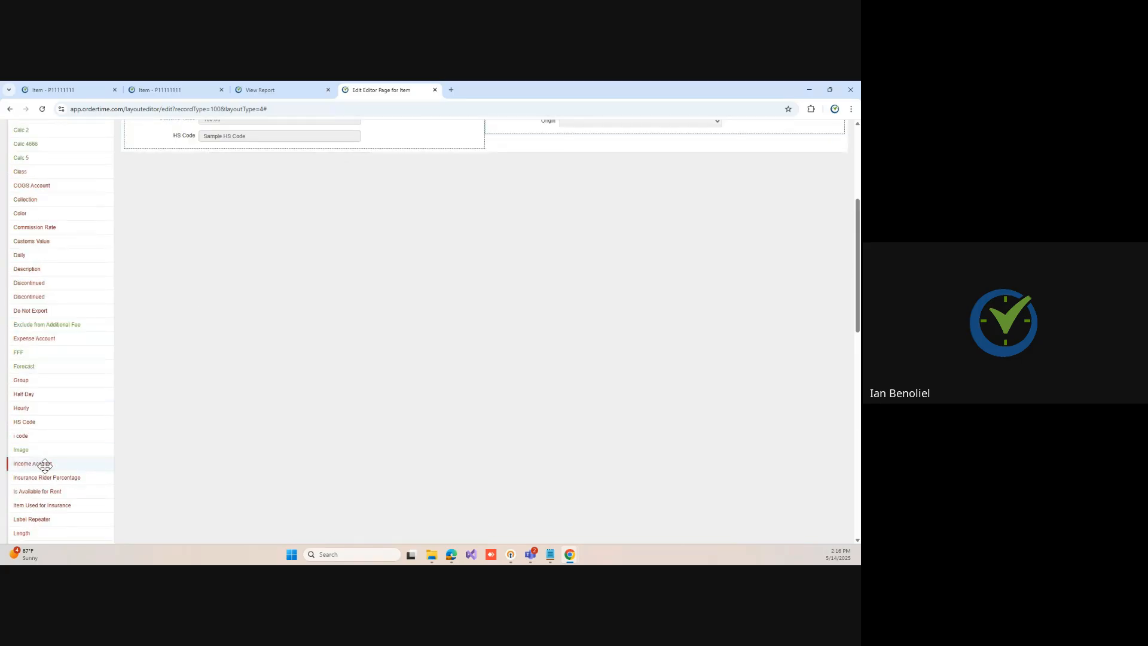
{"action": "scroll", "coordinate": [47, 466], "scroll_direction": "down", "scroll_amount": 2}
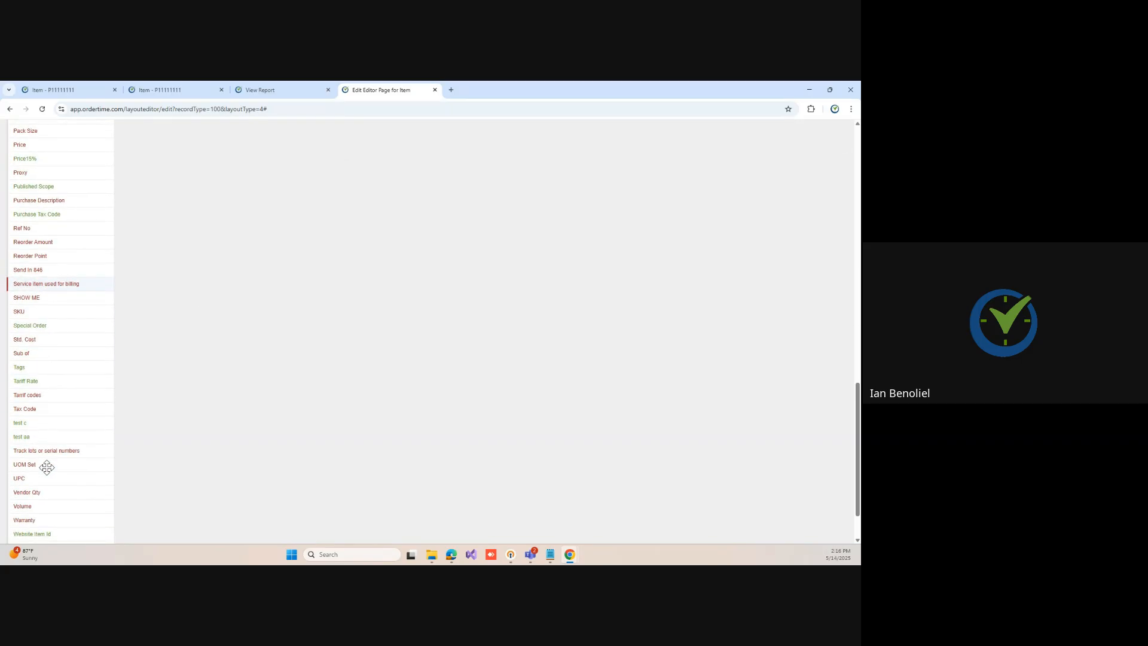
{"action": "left_click_drag", "start_coordinate": [46, 382], "coordinate": [468, 366]}
{"action": "scroll", "coordinate": [454, 369], "scroll_direction": "up", "scroll_amount": 12}
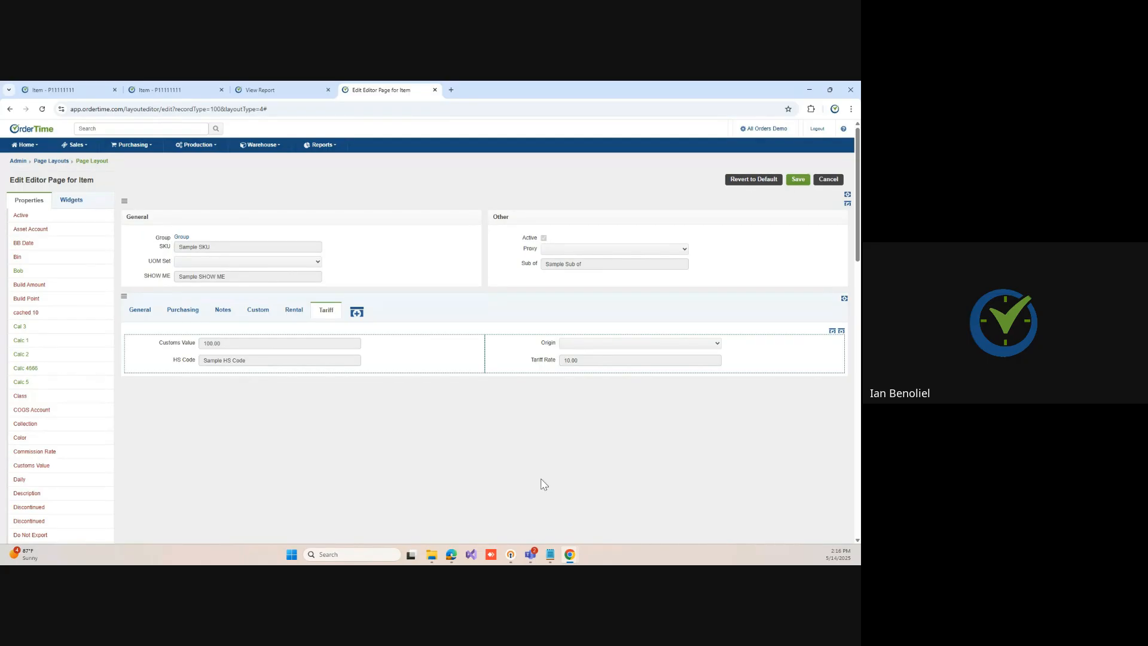
Step: Save the item page layout and go to the Items list
{"action": "left_click", "coordinate": [798, 180]}
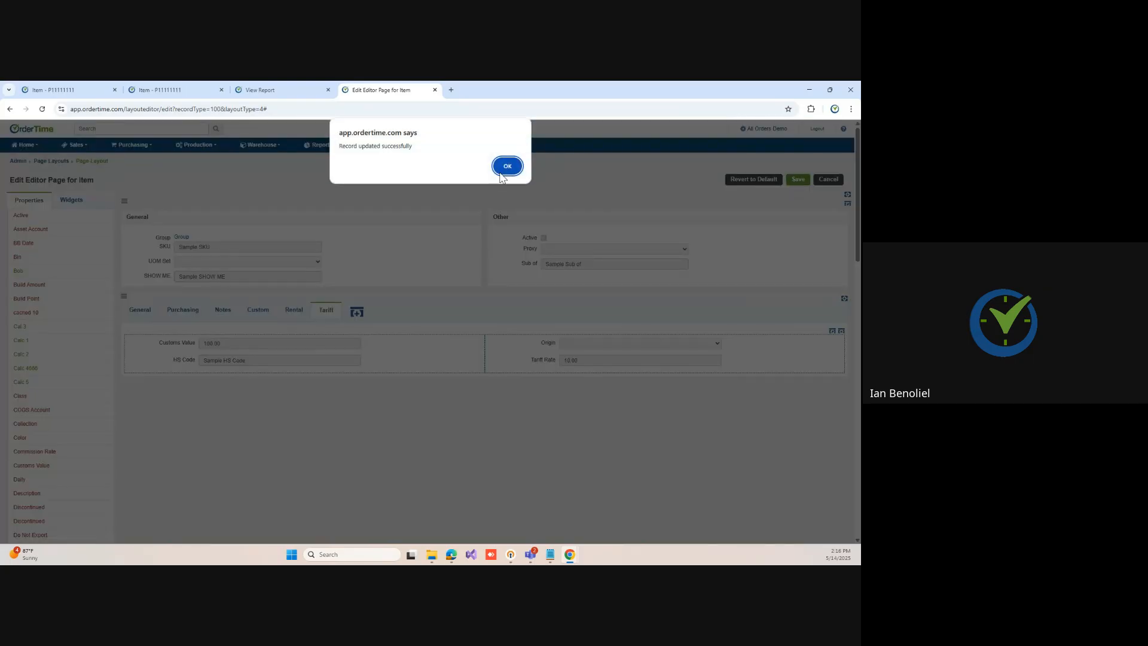
{"action": "left_click", "coordinate": [508, 167]}
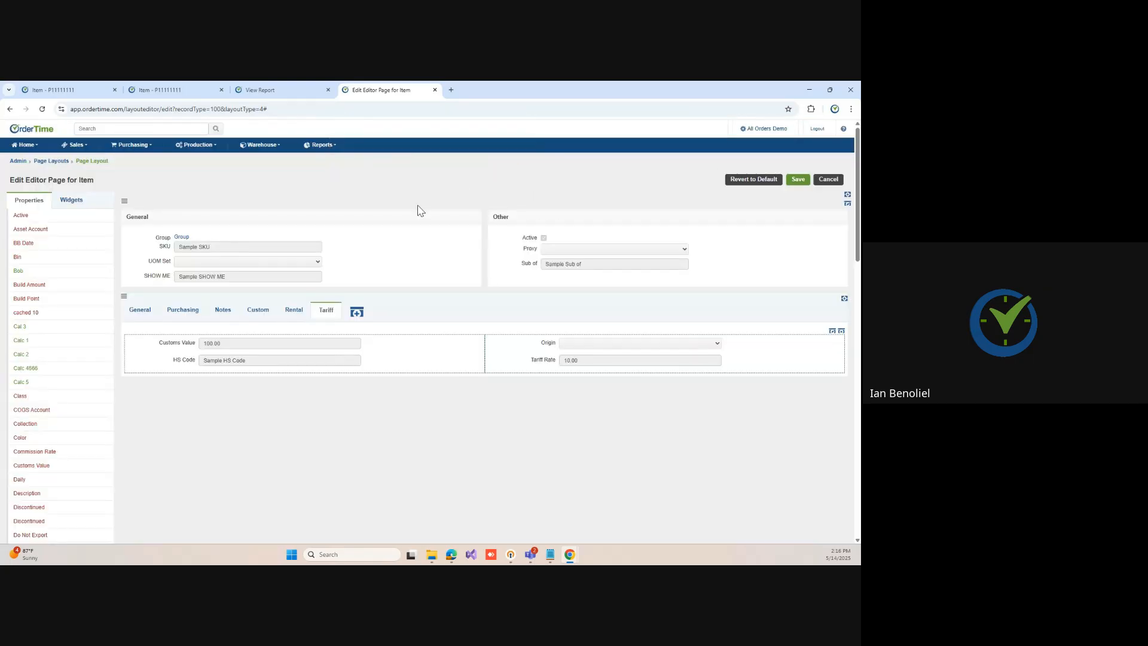
{"action": "left_click", "coordinate": [24, 144]}
{"action": "left_click", "coordinate": [19, 179]}
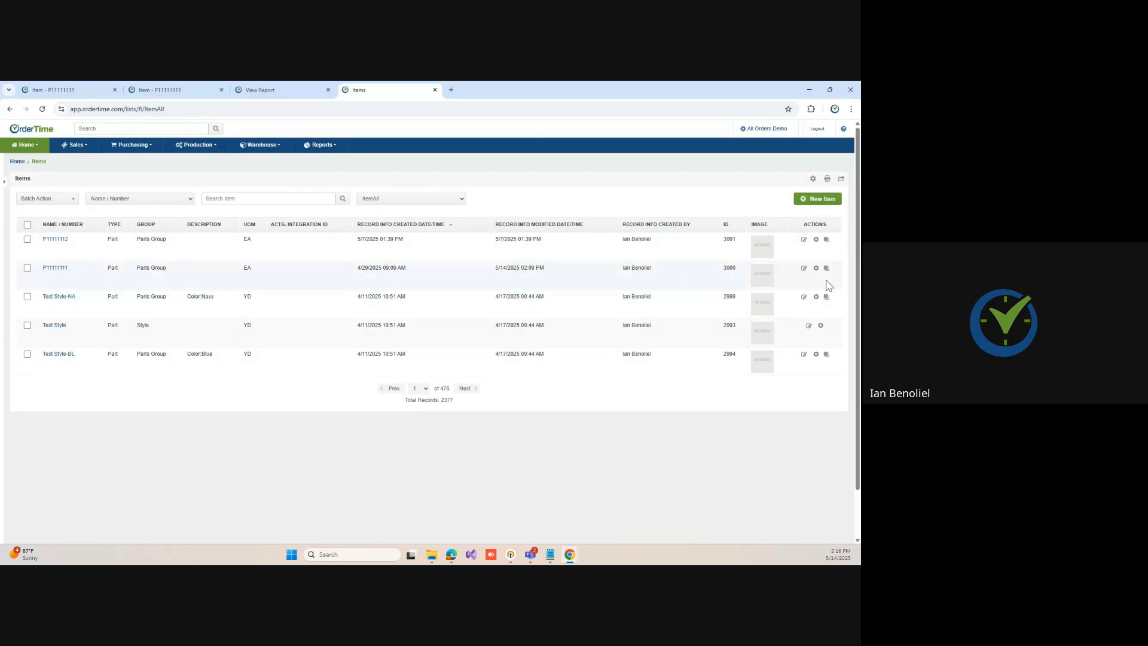
Step: Save item P11111111's Tariff tab: Customs Value 55, HS Code 3917, Origin CA, Tariff Rate 25.0
{"action": "left_click", "coordinate": [805, 270]}
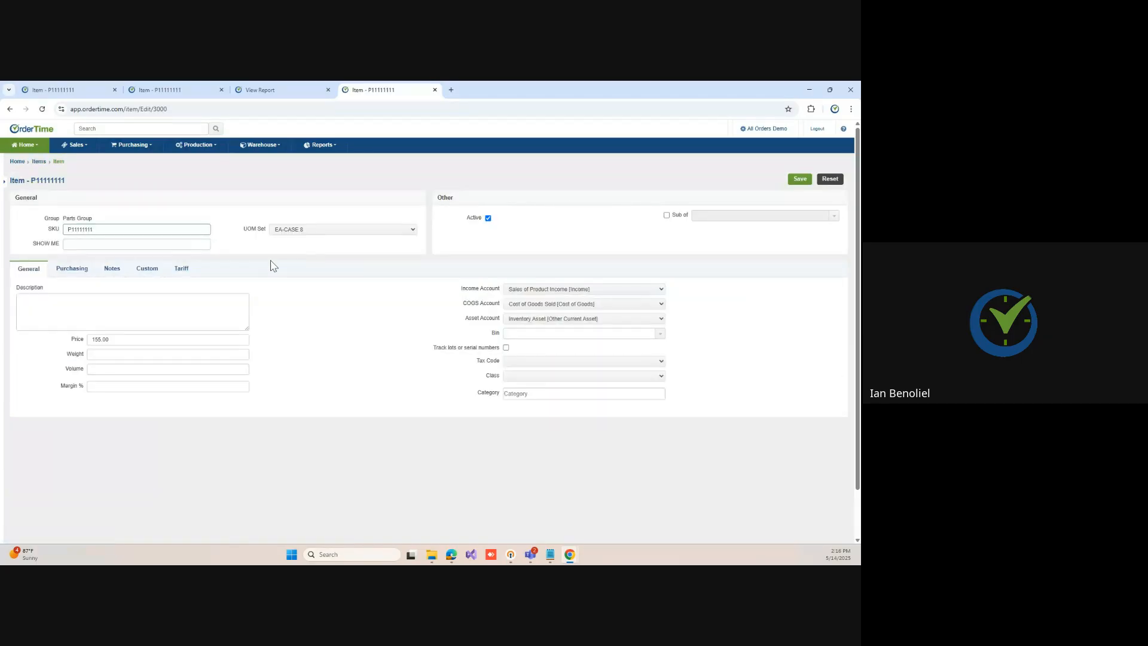
{"action": "left_click", "coordinate": [180, 270]}
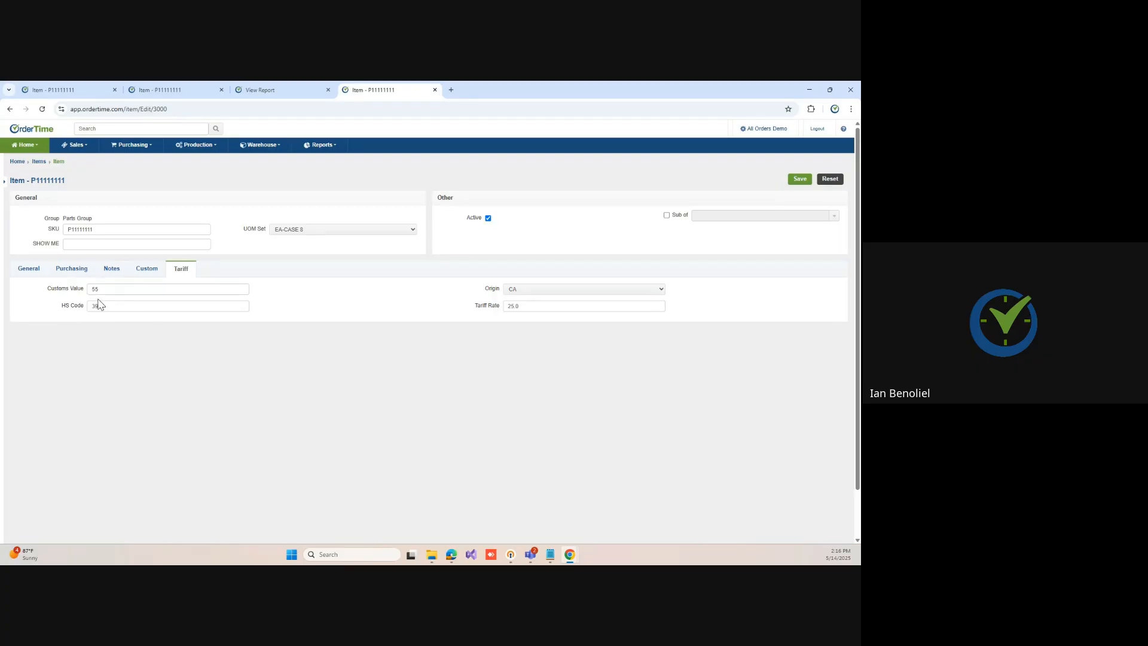
{"action": "left_click_drag", "start_coordinate": [123, 306], "coordinate": [81, 318]}
{"action": "left_click", "coordinate": [88, 341]}
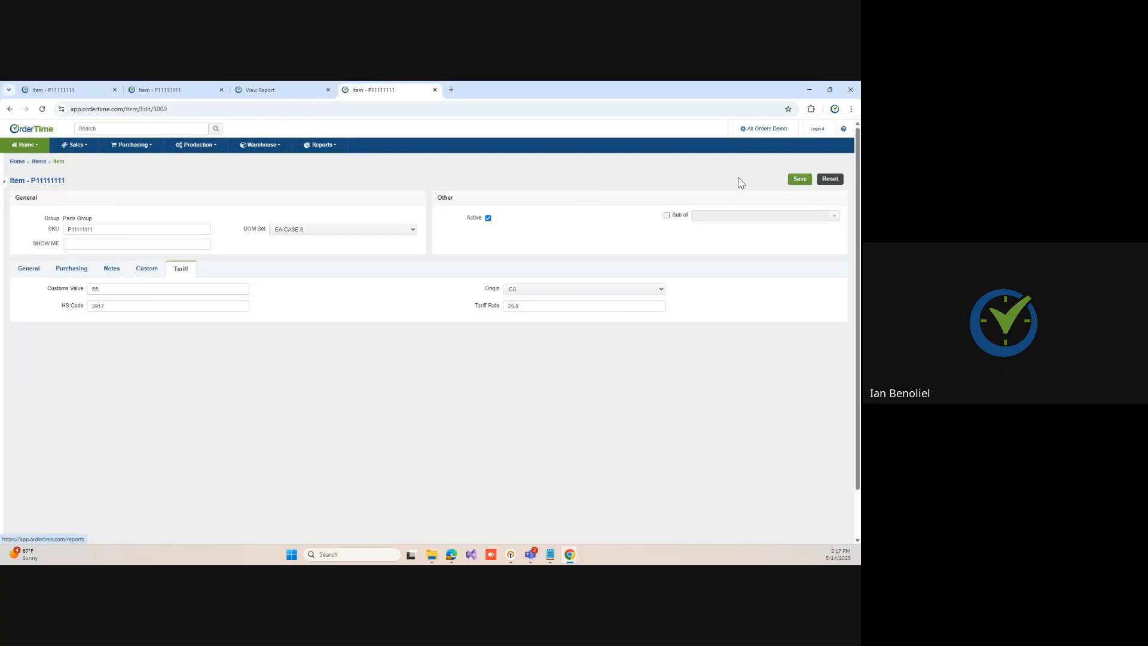
{"action": "left_click", "coordinate": [802, 180]}
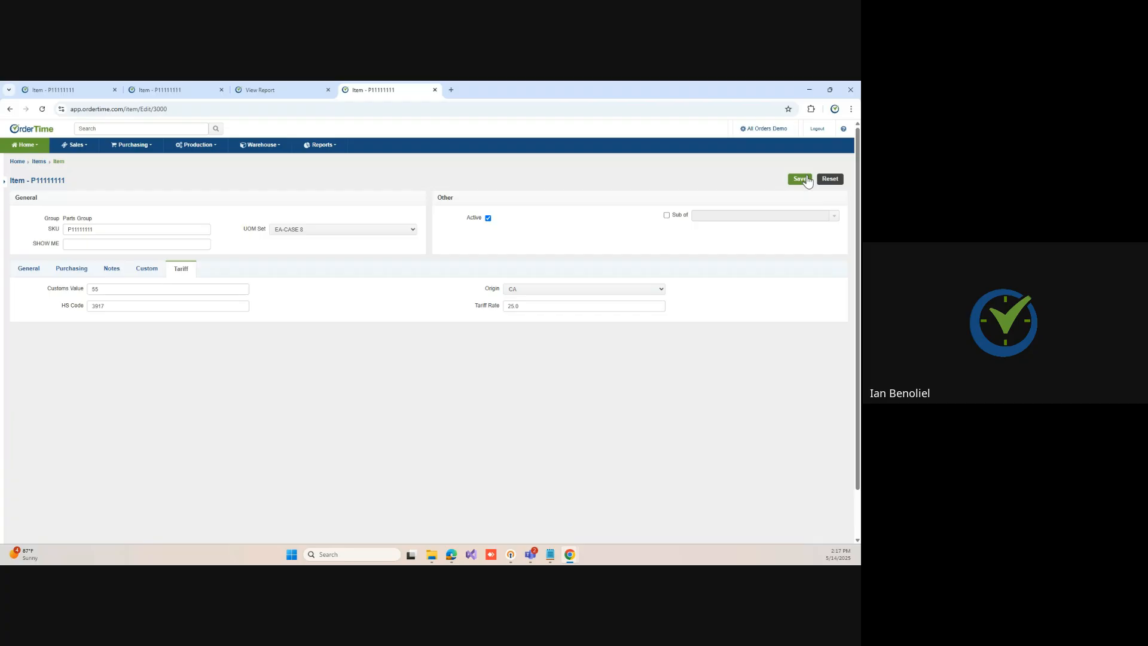
Step: Start a new purchase order under Purchasing, pick the vendor, set Location to HQ and save
{"action": "left_click", "coordinate": [126, 146]}
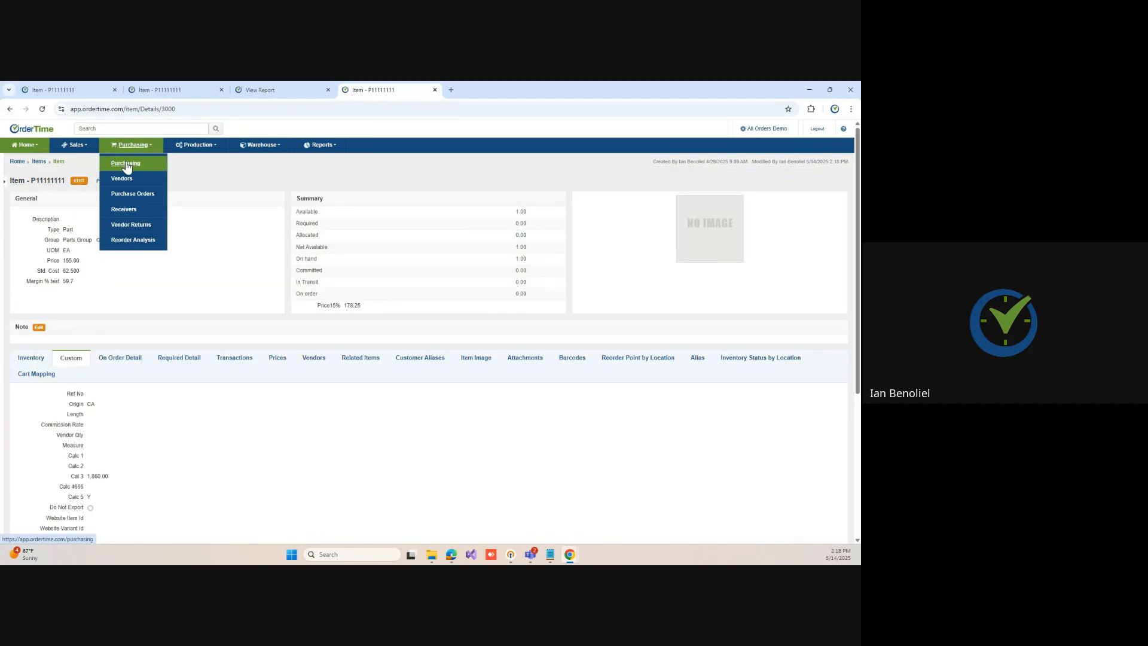
{"action": "left_click", "coordinate": [126, 165]}
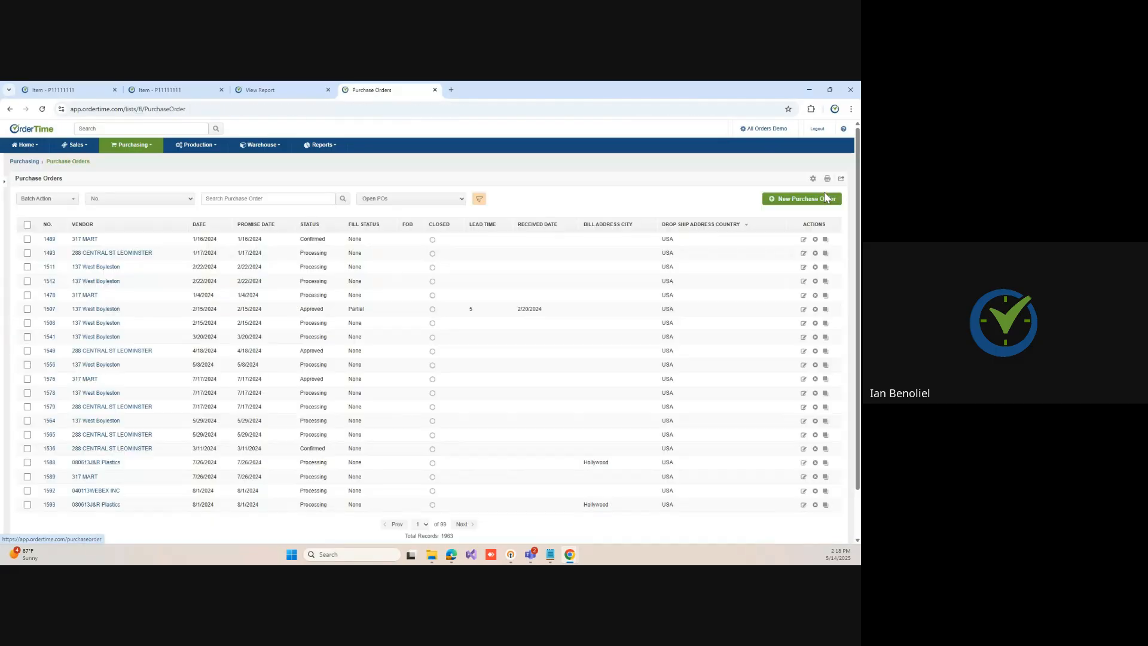
{"action": "left_click", "coordinate": [787, 199]}
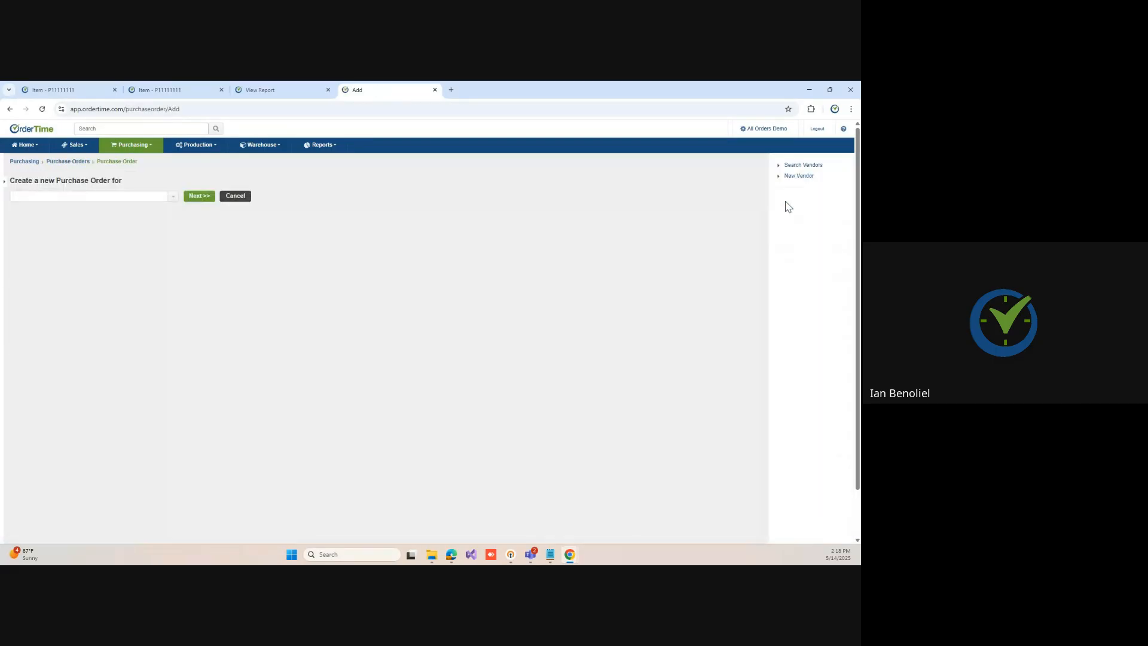
{"action": "left_click", "coordinate": [173, 196]}
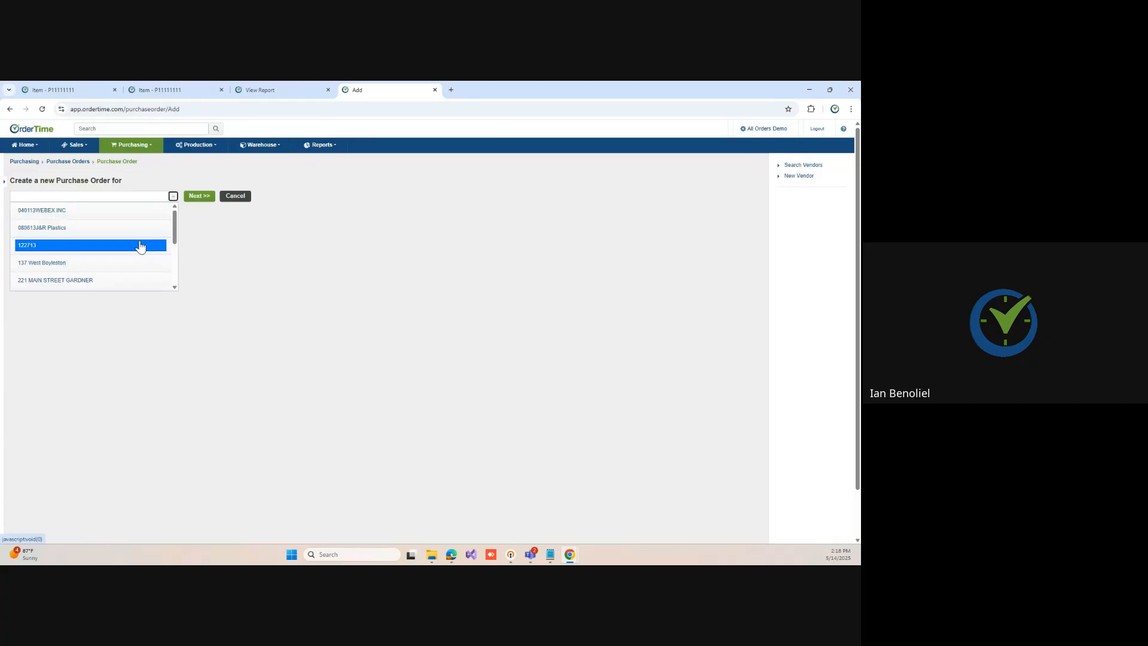
{"action": "left_click", "coordinate": [90, 280]}
{"action": "left_click", "coordinate": [194, 198]}
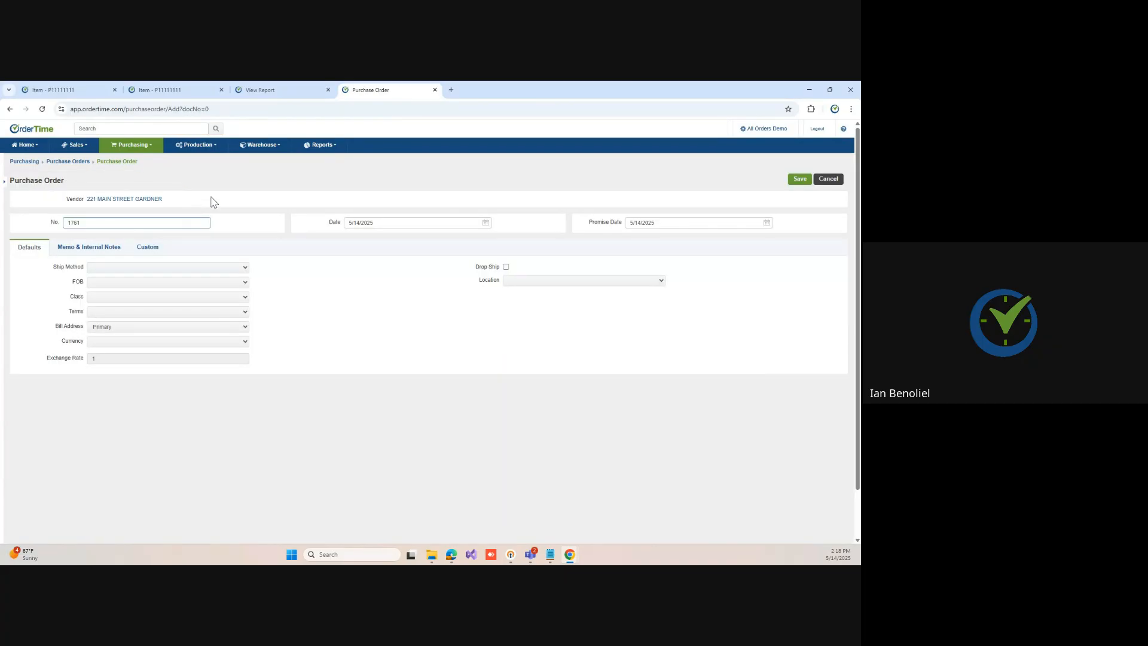
{"action": "left_click", "coordinate": [532, 282]}
{"action": "left_click", "coordinate": [527, 381]}
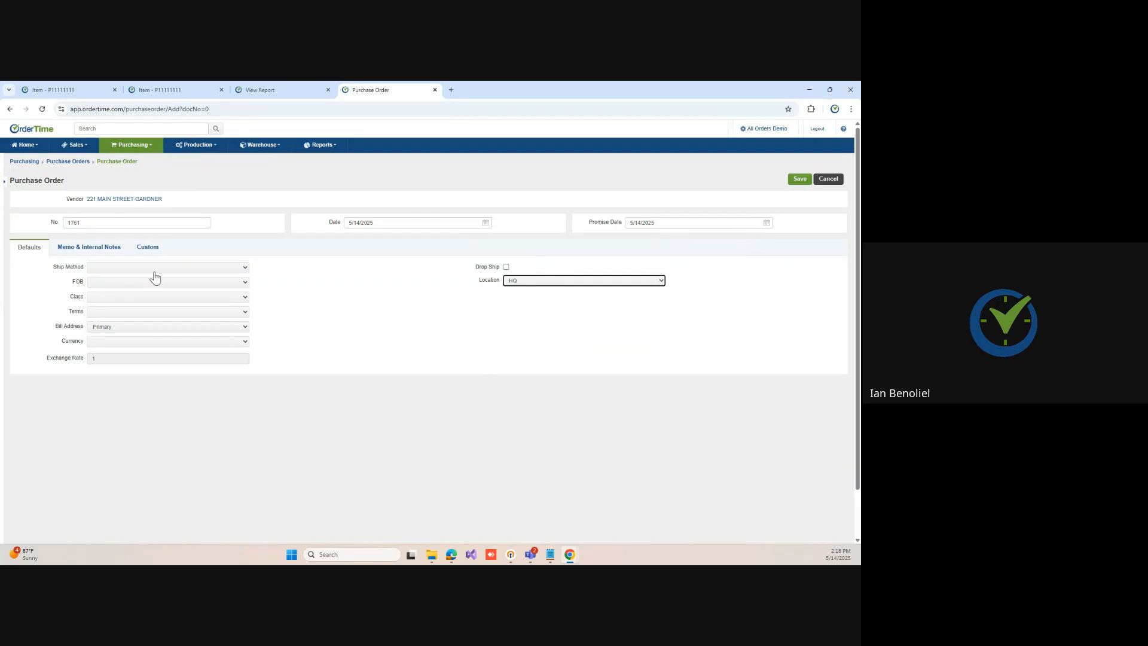
{"action": "left_click", "coordinate": [799, 180]}
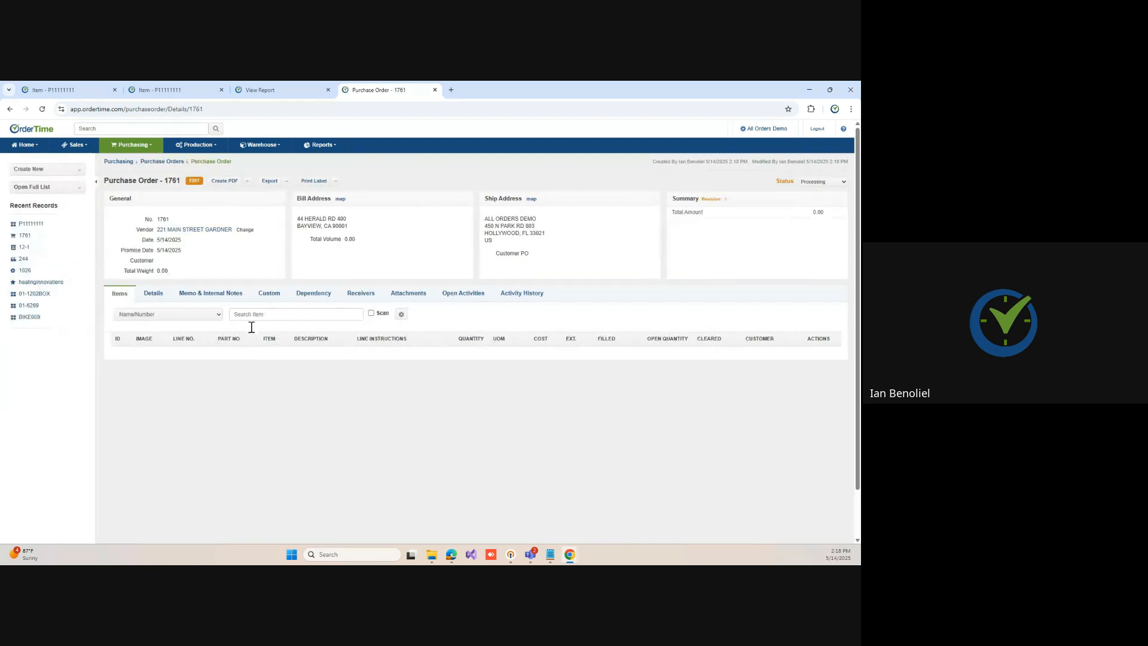
Step: Add item P11111111 as an order line at cost 55.00
{"action": "left_click", "coordinate": [262, 314]}
{"action": "type", "text": "p111"}
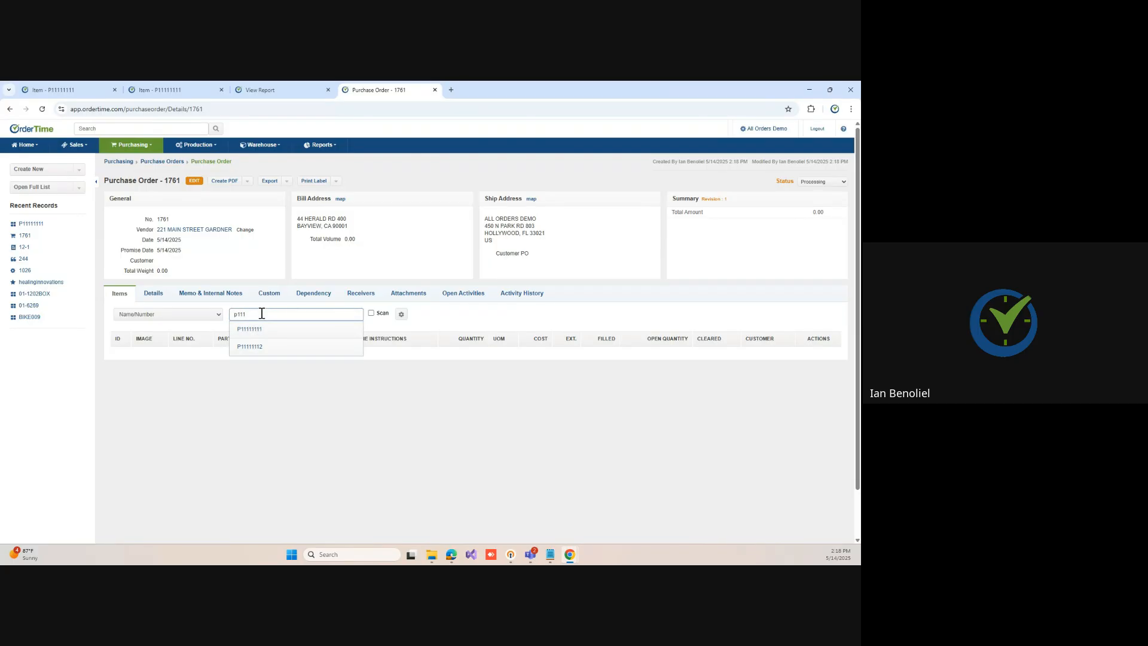
{"action": "left_click", "coordinate": [267, 329]}
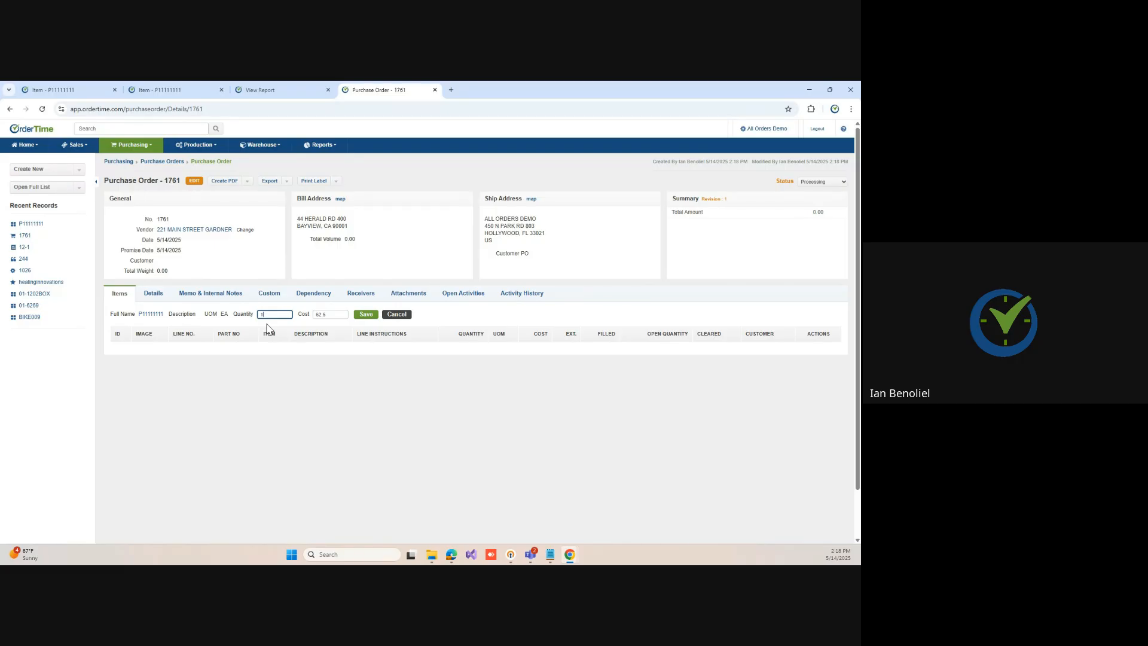
{"action": "key", "text": "Tab"}
{"action": "left_click", "coordinate": [364, 316]}
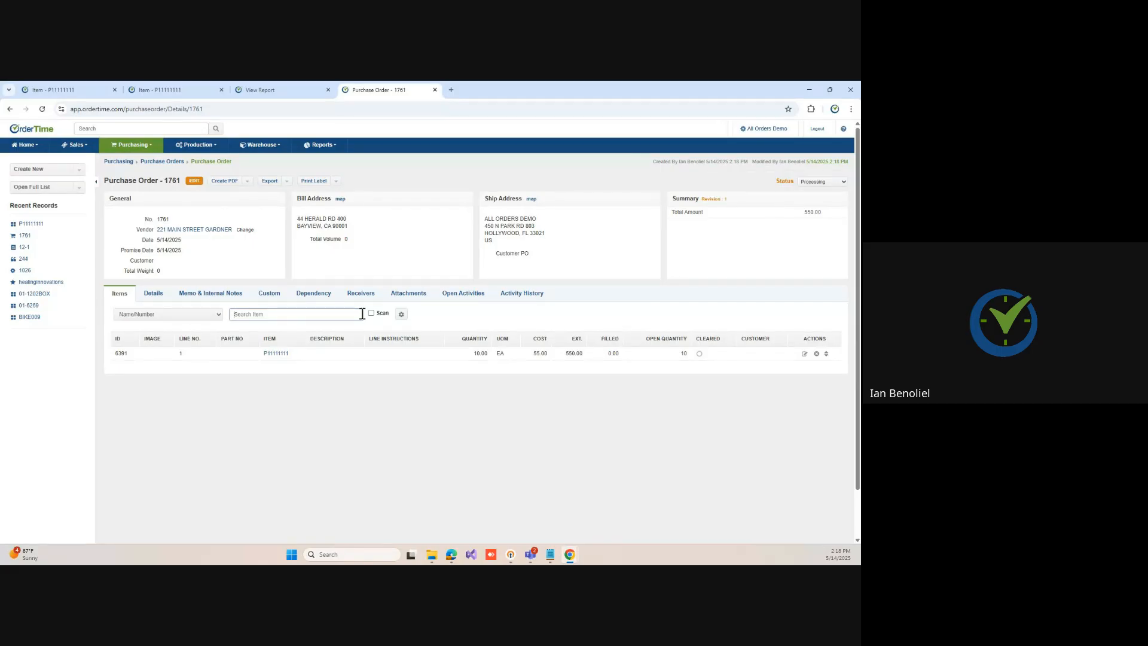
Step: Change the line quantity to 100 (total 5,500.00) and set the order status to Approved
{"action": "left_click", "coordinate": [477, 361]}
{"action": "left_click", "coordinate": [453, 355]}
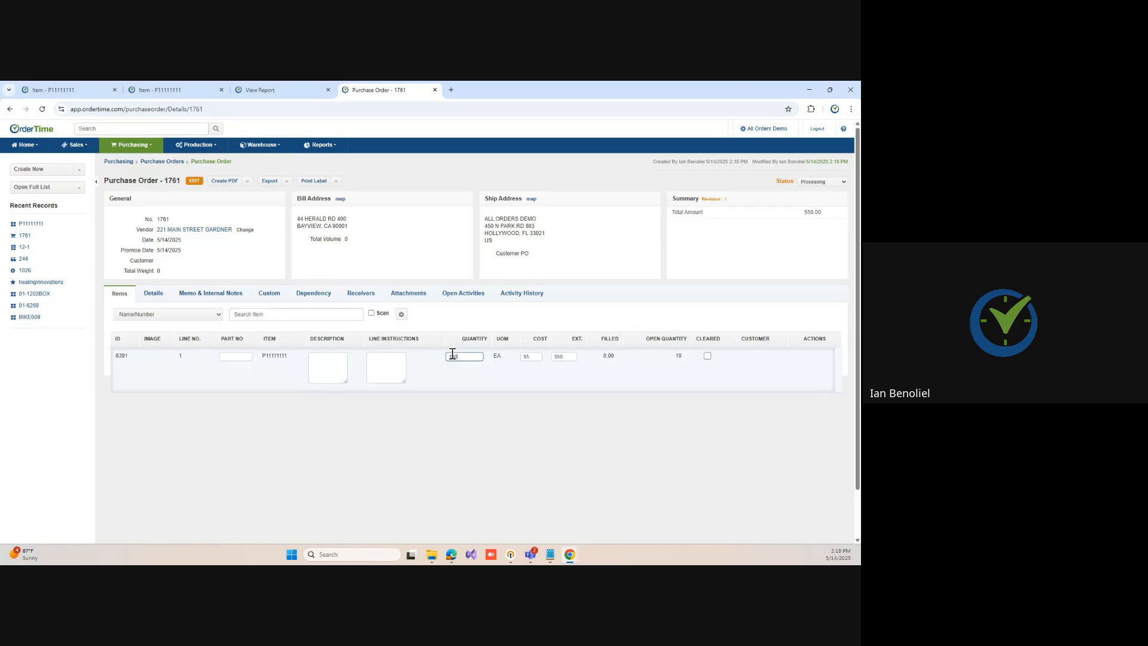
{"action": "key", "text": "Return"}
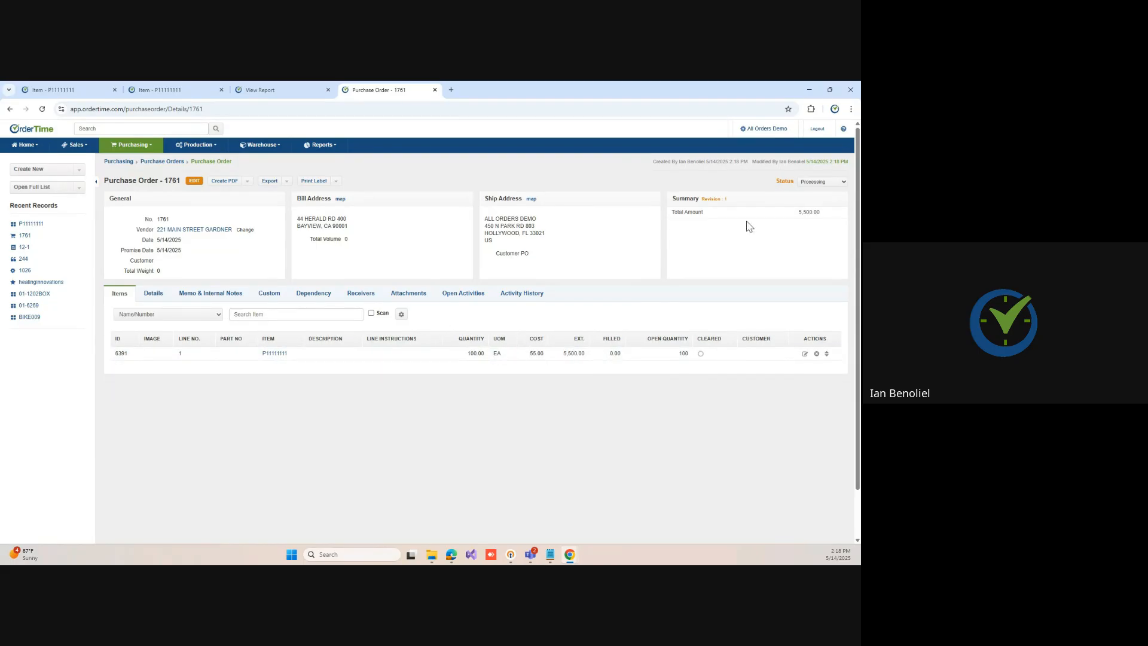
{"action": "left_click", "coordinate": [803, 187]}
{"action": "left_click", "coordinate": [817, 247]}
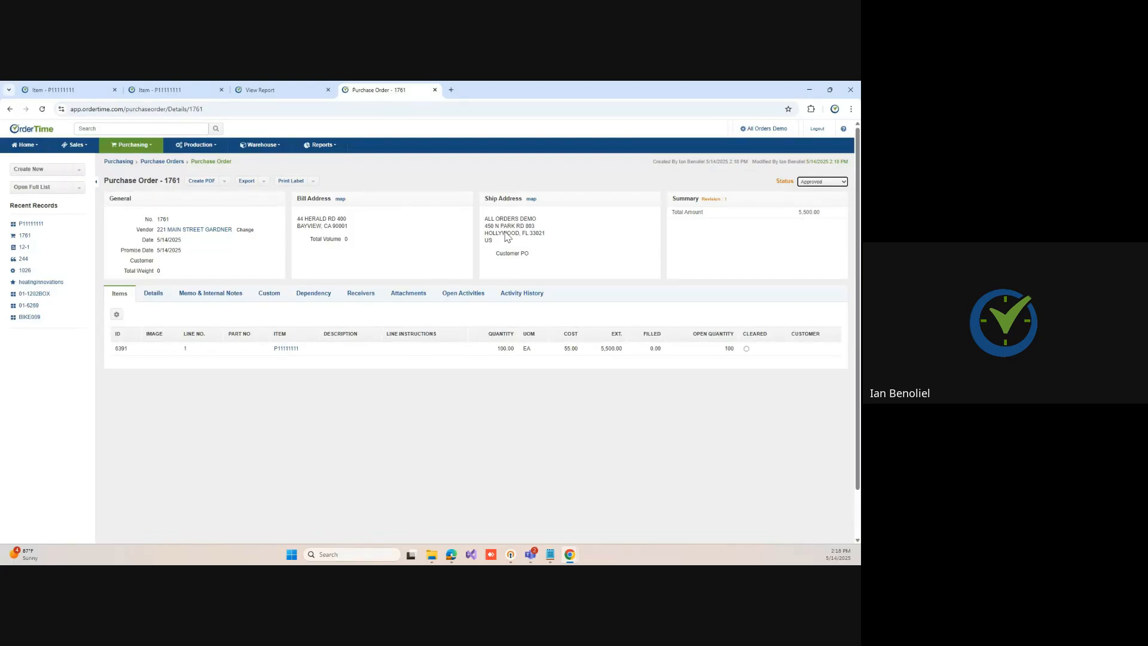
{"action": "left_click", "coordinate": [321, 144]}
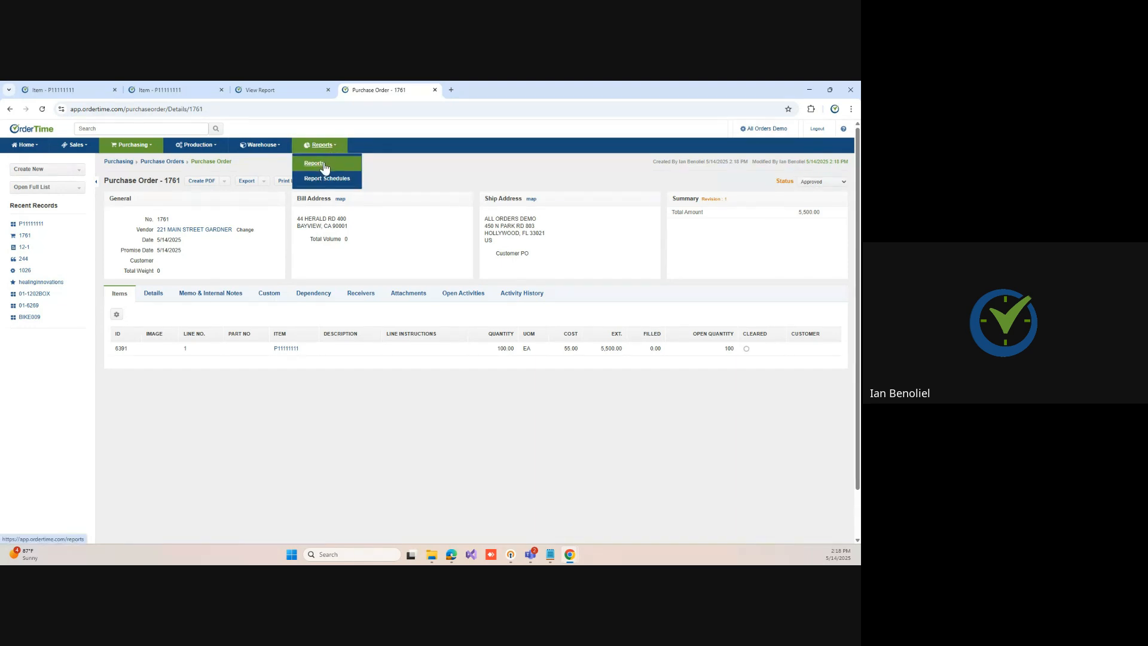
Step: Open the Purchasing report 'PO by Doc No' for customizing
{"action": "left_click", "coordinate": [323, 167]}
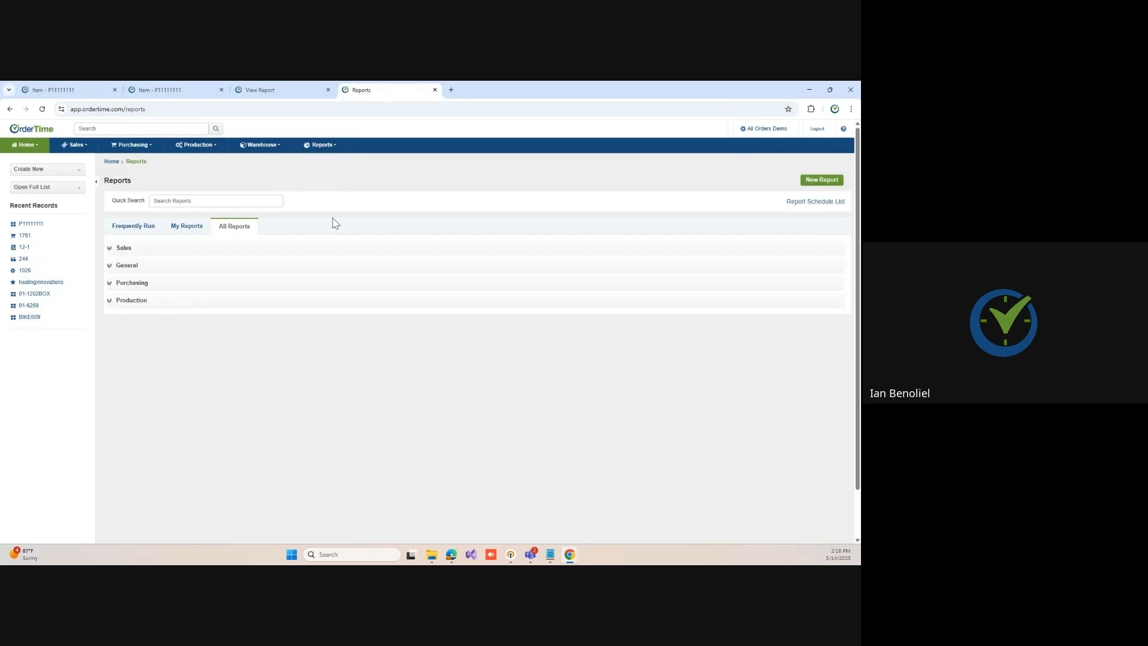
{"action": "left_click", "coordinate": [138, 288]}
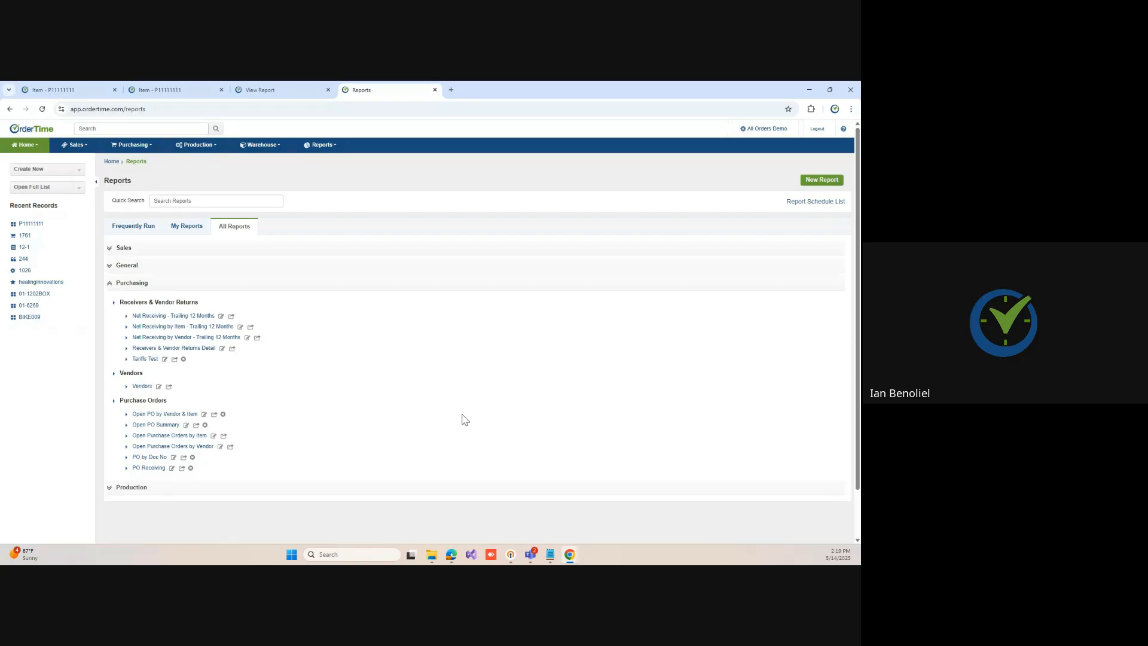
{"action": "left_click", "coordinate": [174, 459]}
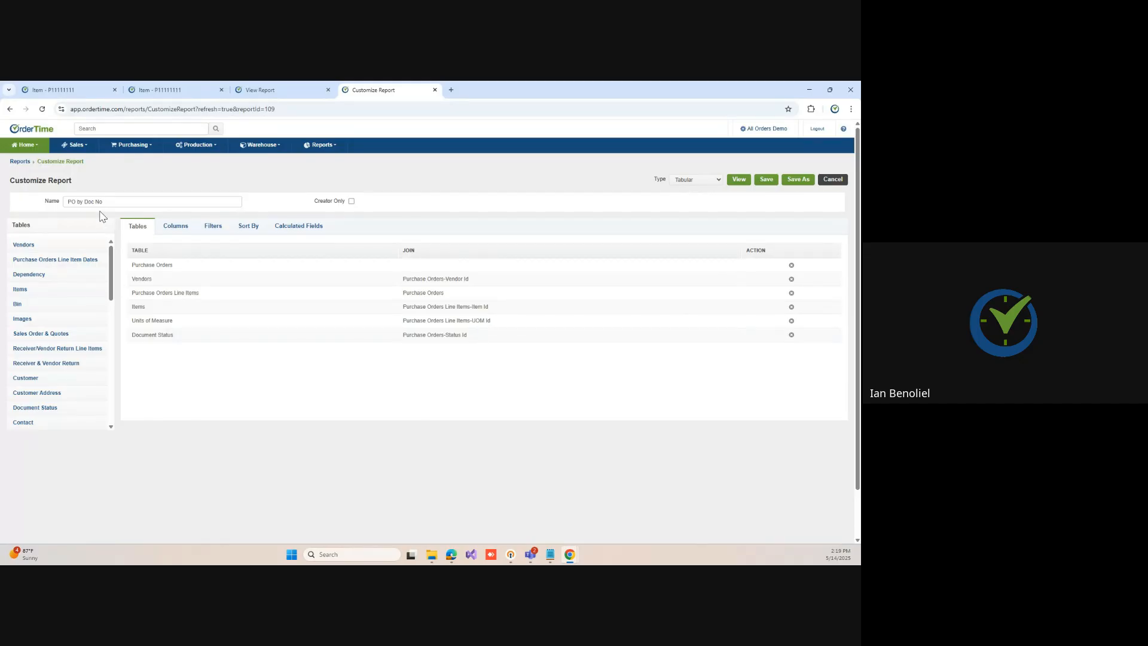
Step: Review its columns and filters, open the 'No. is equal to 10001237' filter, then return to P11111111
{"action": "left_click", "coordinate": [176, 230]}
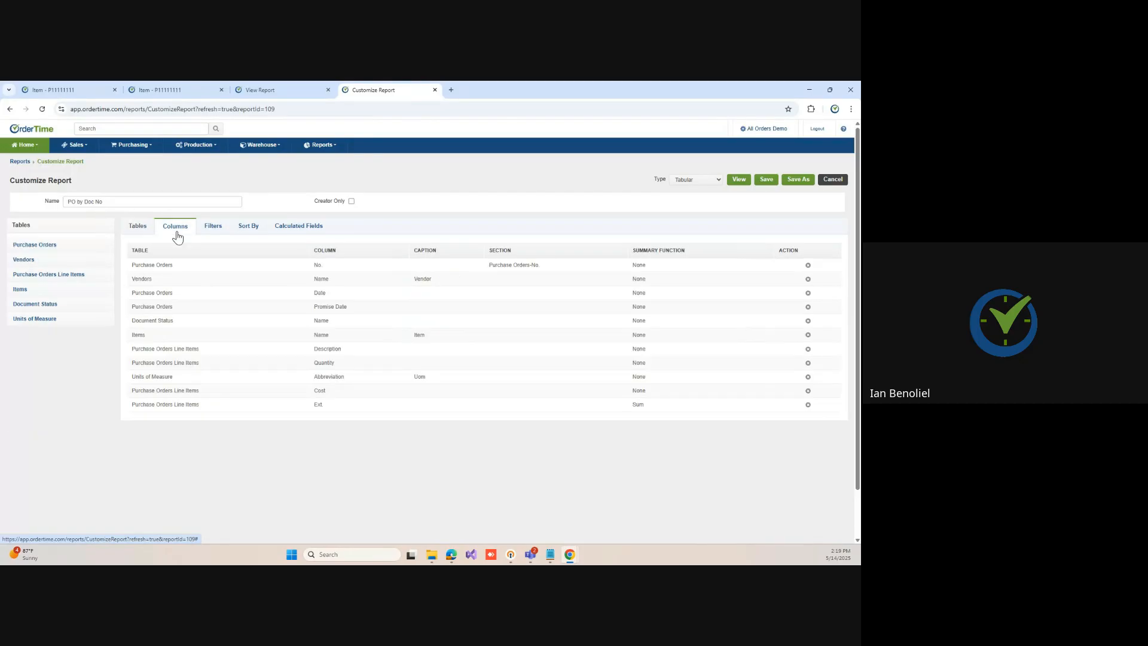
{"action": "left_click", "coordinate": [216, 232]}
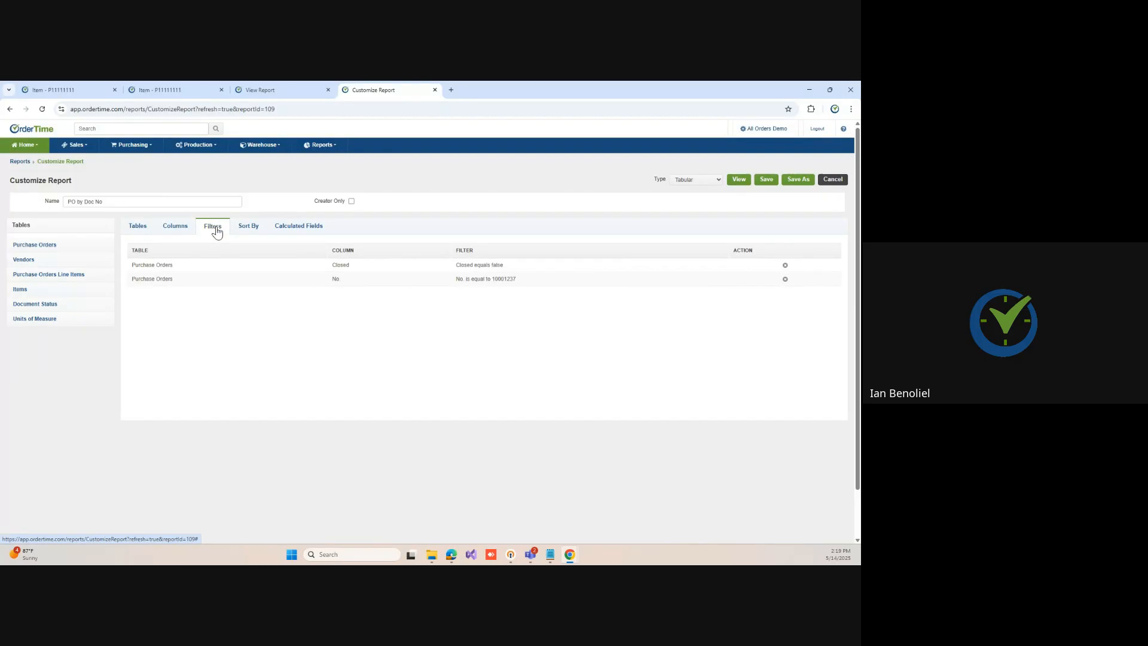
{"action": "left_click", "coordinate": [499, 278]}
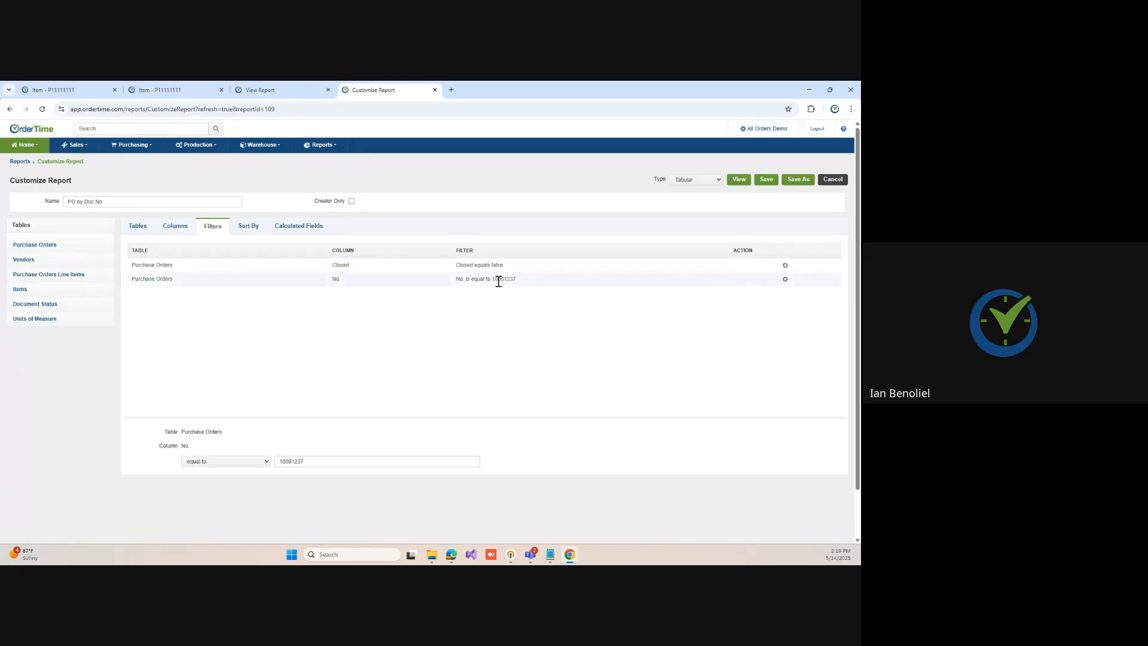
{"action": "left_click", "coordinate": [66, 84]}
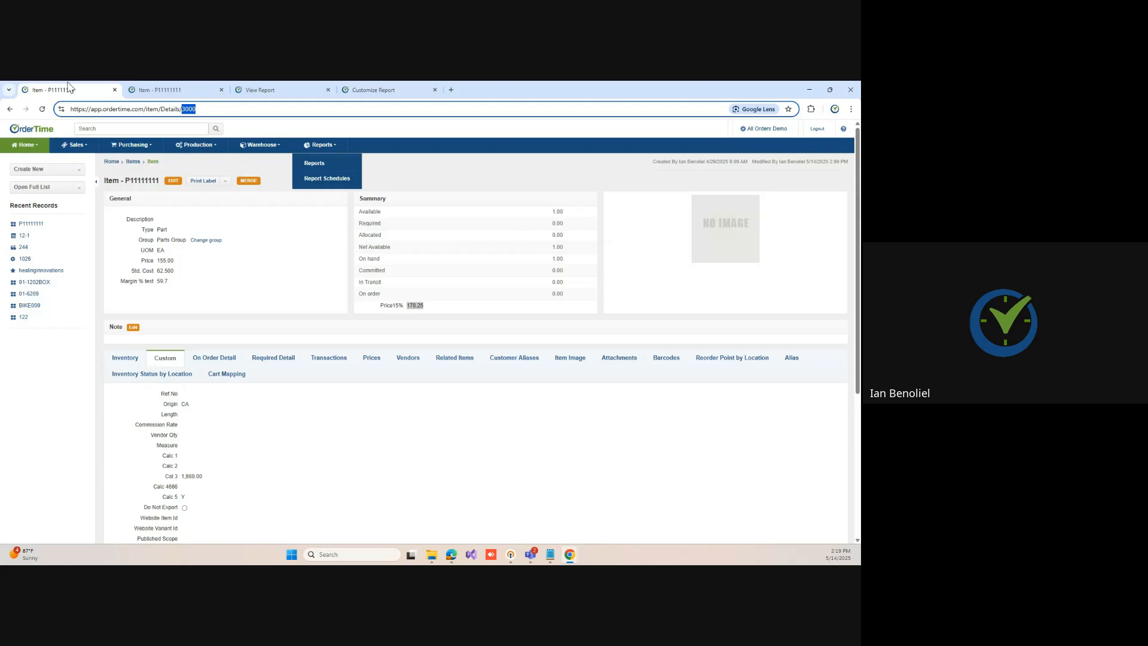
Step: Open purchase order 1761 from Recent Records in a new tab and copy its number
{"action": "left_click", "coordinate": [25, 148]}
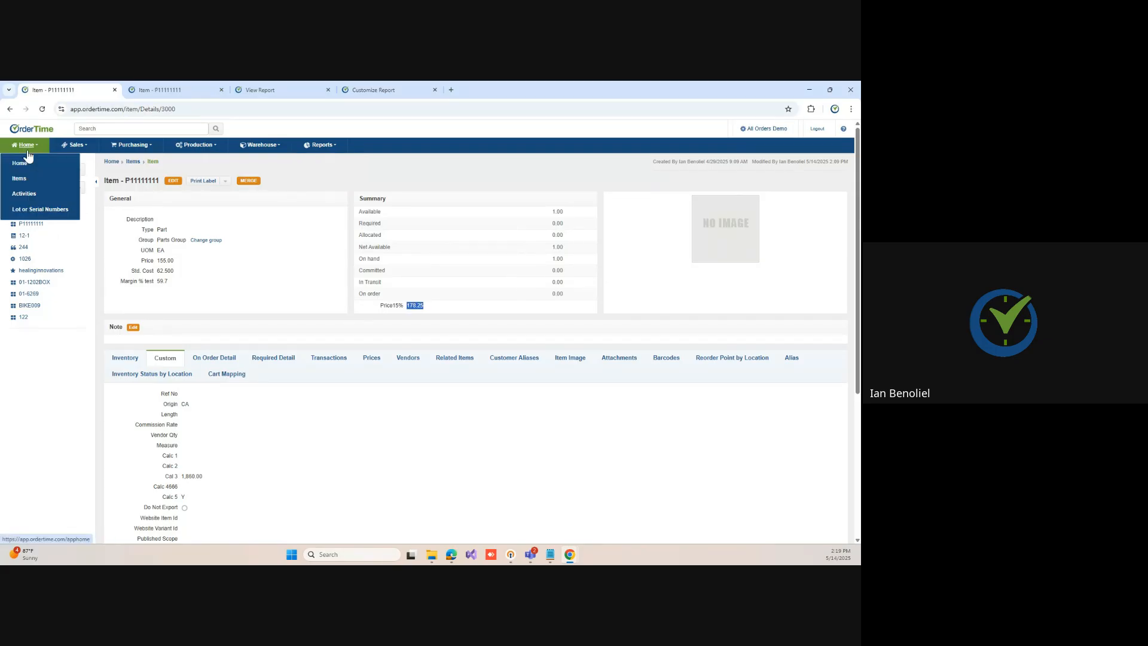
{"action": "left_click", "coordinate": [25, 165]}
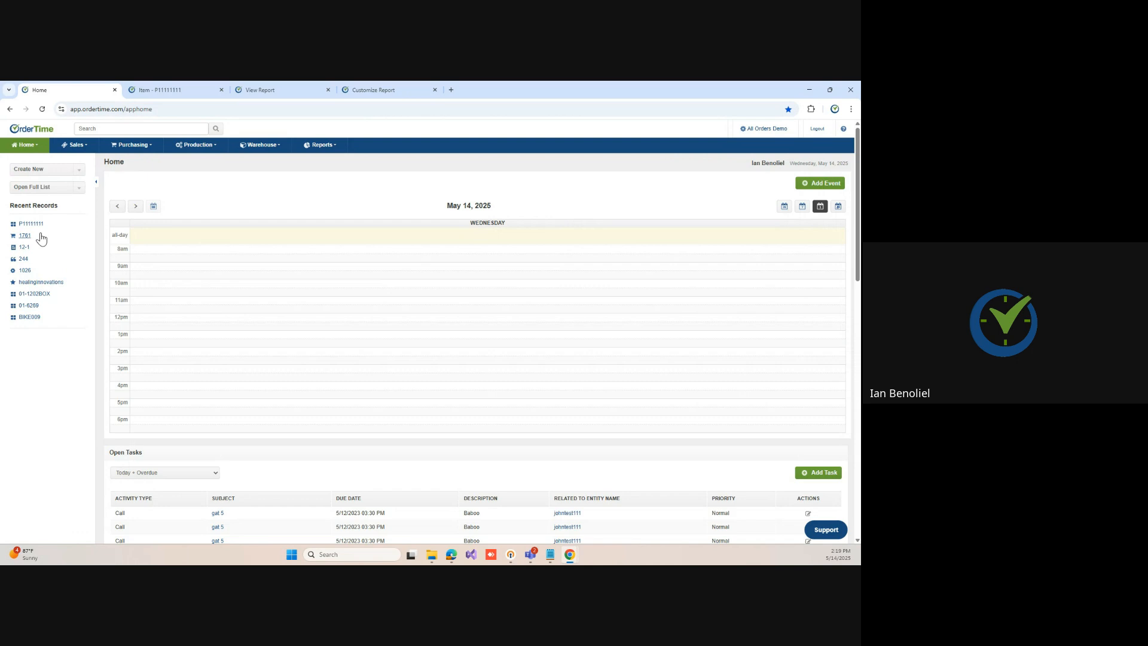
{"action": "right_click", "coordinate": [28, 242]}
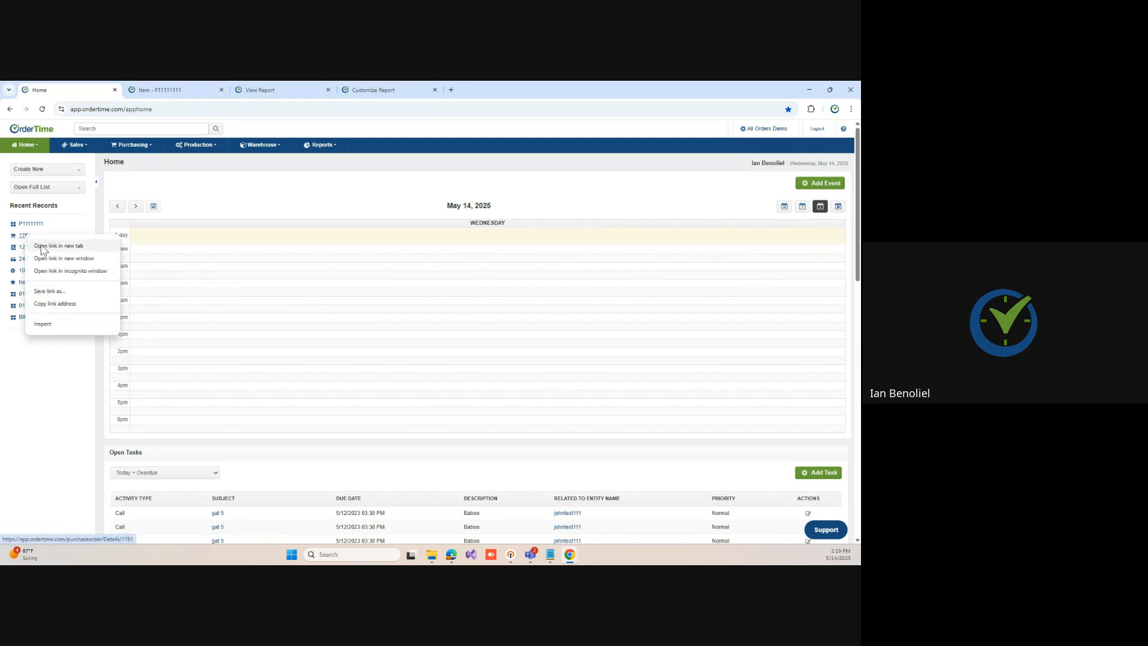
{"action": "left_click", "coordinate": [39, 247]}
{"action": "left_click", "coordinate": [168, 90]}
{"action": "double_click", "coordinate": [192, 110]}
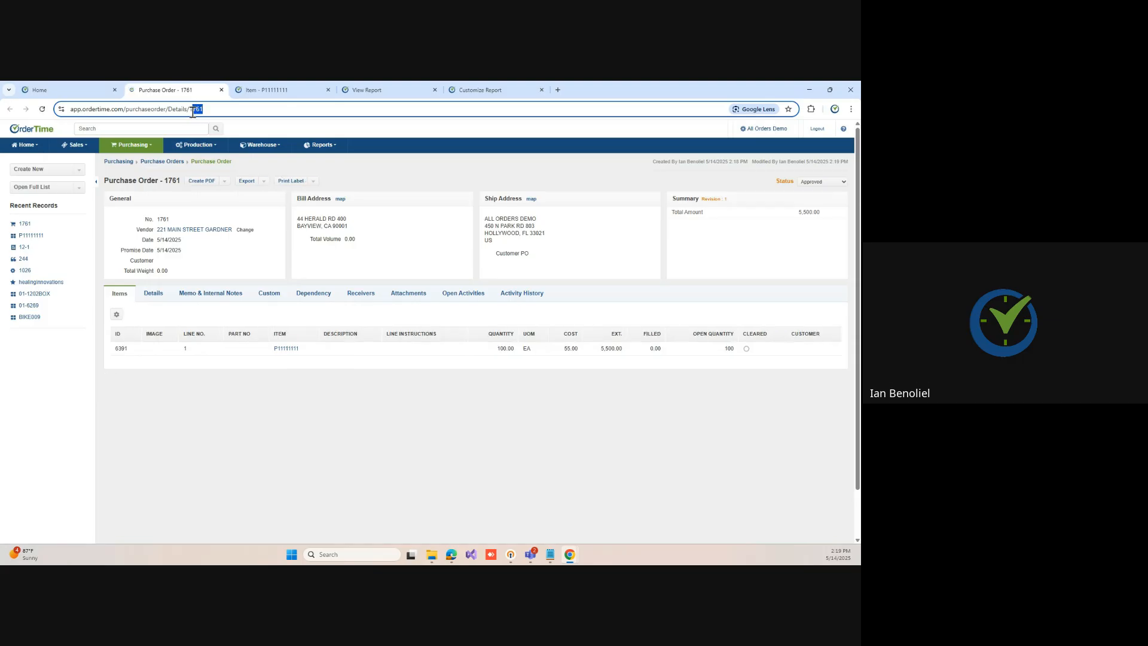
Step: Replace the report's No. filter value 10001237 with 1761
{"action": "left_click", "coordinate": [488, 90]}
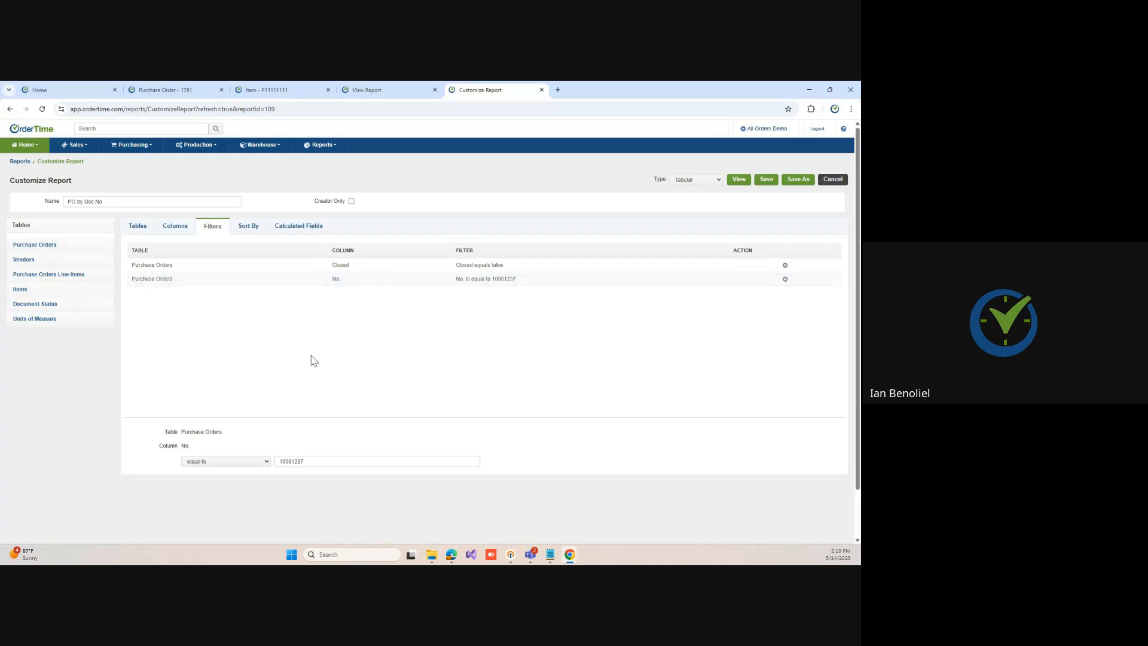
{"action": "left_click_drag", "start_coordinate": [321, 462], "coordinate": [256, 470]}
{"action": "type", "text": "1761"}
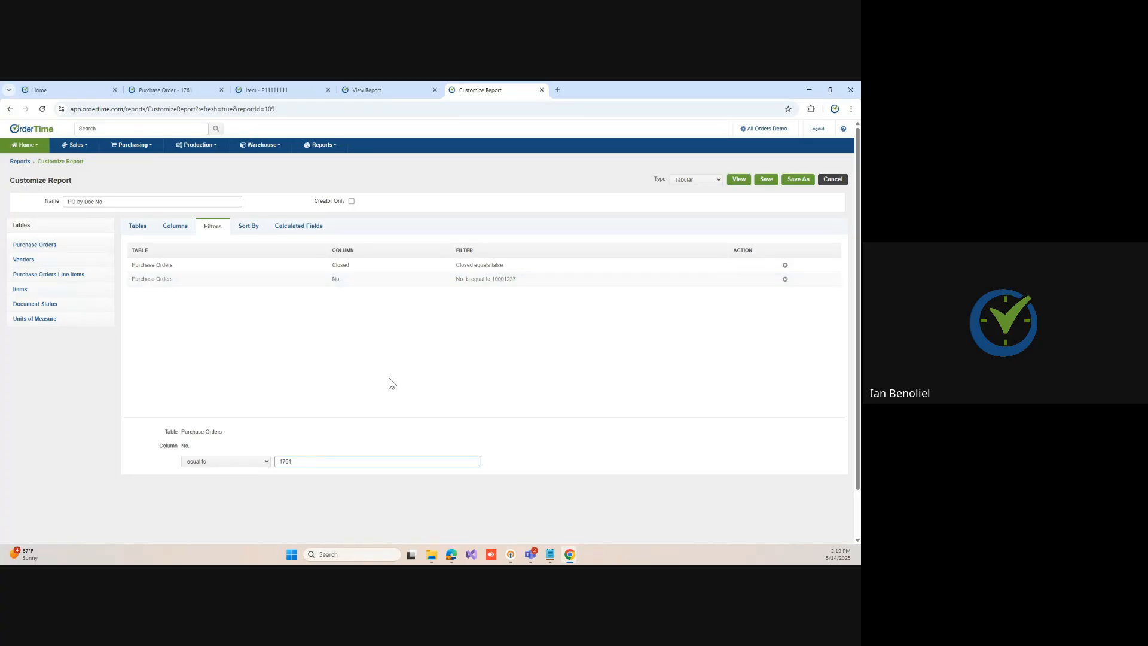
Step: View the report filtered to No. 1761, then go back to Customize Report
{"action": "left_click", "coordinate": [741, 181]}
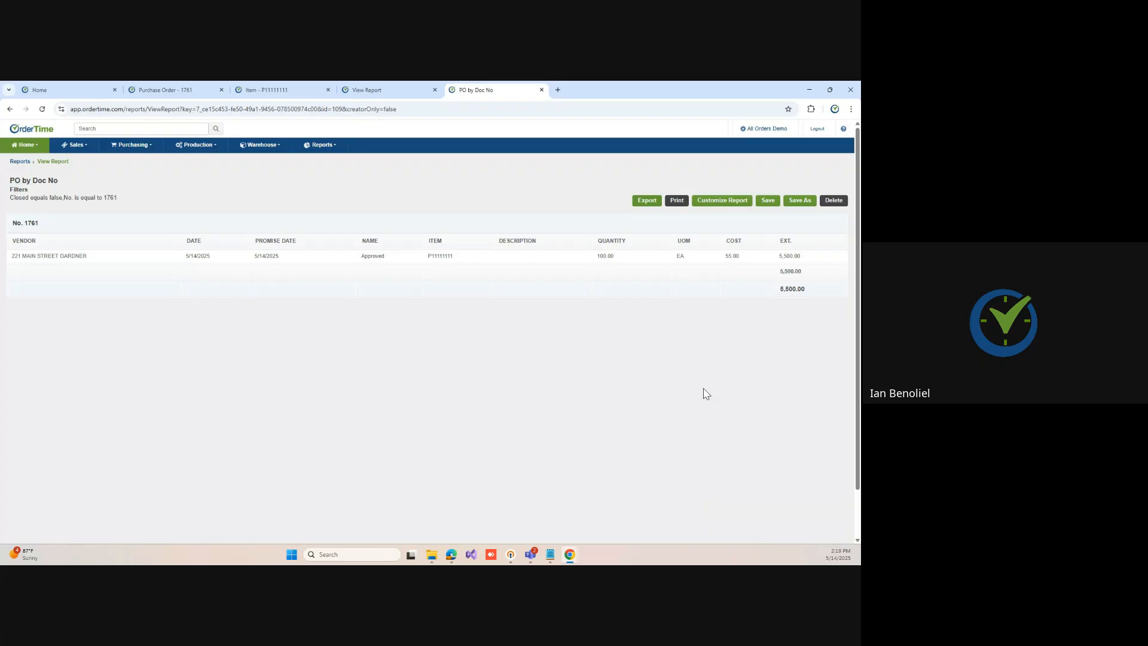
{"action": "left_click", "coordinate": [734, 205]}
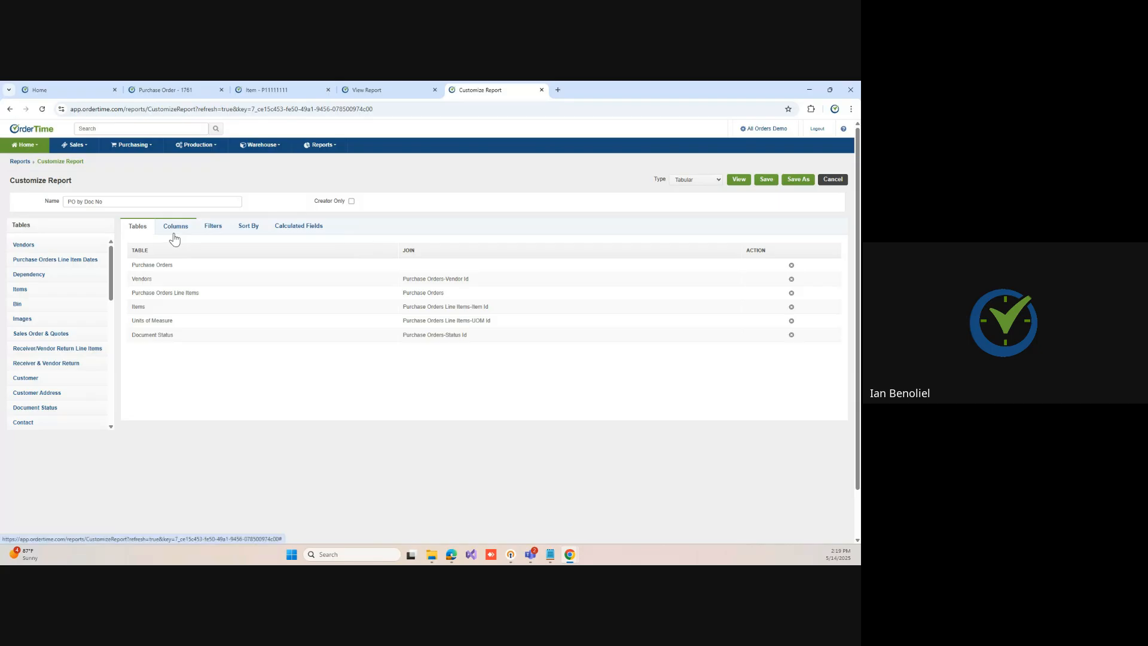
Step: Move the vendor Name, Date and Document Status columns into the 'Purchase Orders-No.' section and save
{"action": "left_click", "coordinate": [174, 233]}
{"action": "left_click", "coordinate": [172, 281]}
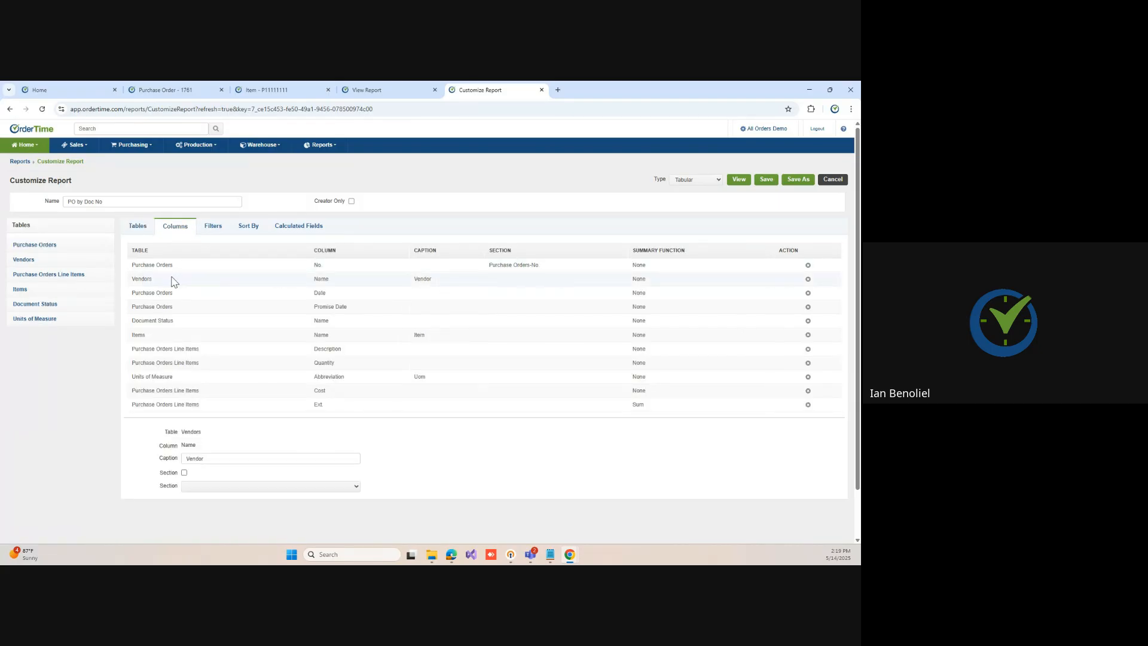
{"action": "left_click", "coordinate": [188, 488]}
{"action": "left_click", "coordinate": [205, 508]}
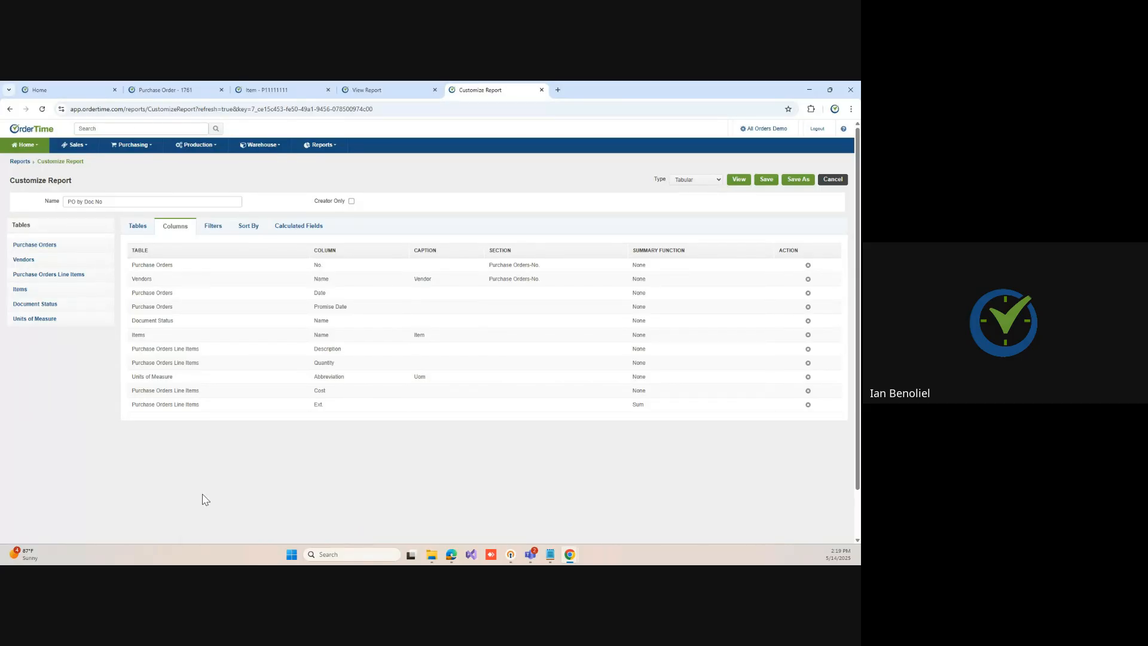
{"action": "left_click", "coordinate": [167, 292]}
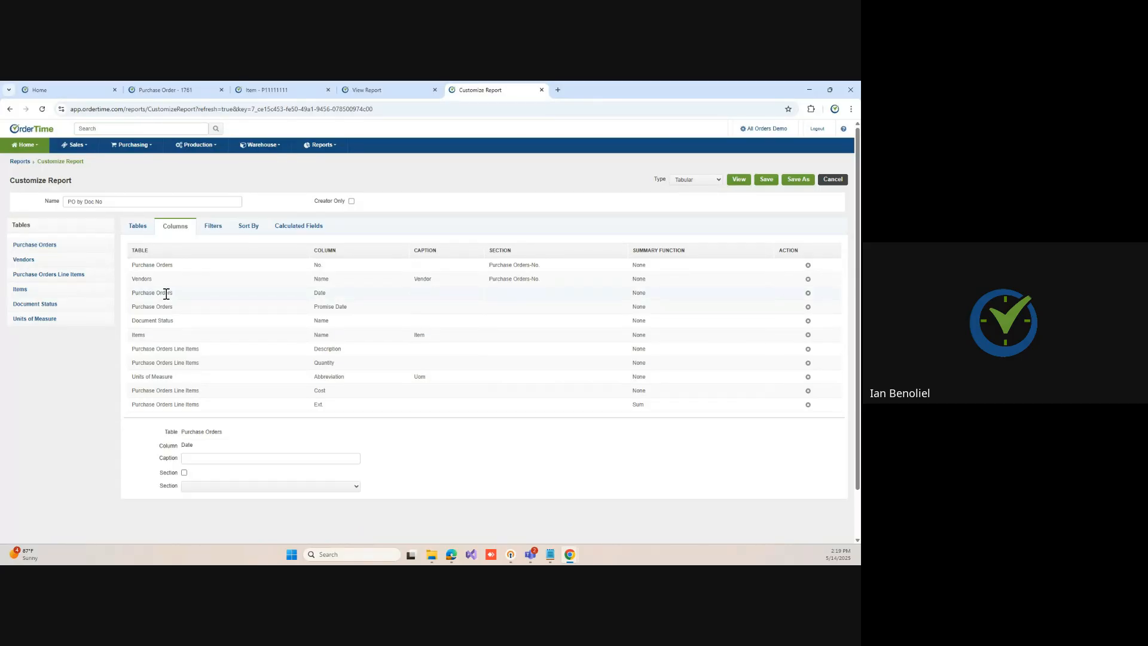
{"action": "left_click", "coordinate": [203, 488]}
{"action": "left_click", "coordinate": [209, 509]}
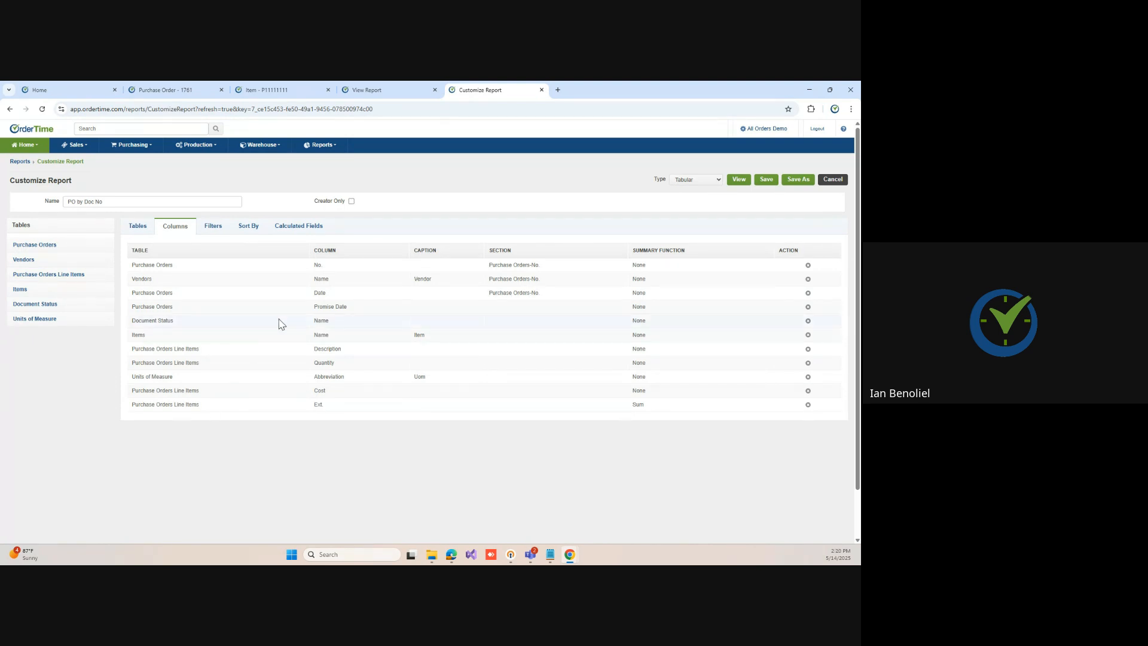
{"action": "left_click", "coordinate": [194, 323]}
{"action": "left_click", "coordinate": [221, 488]}
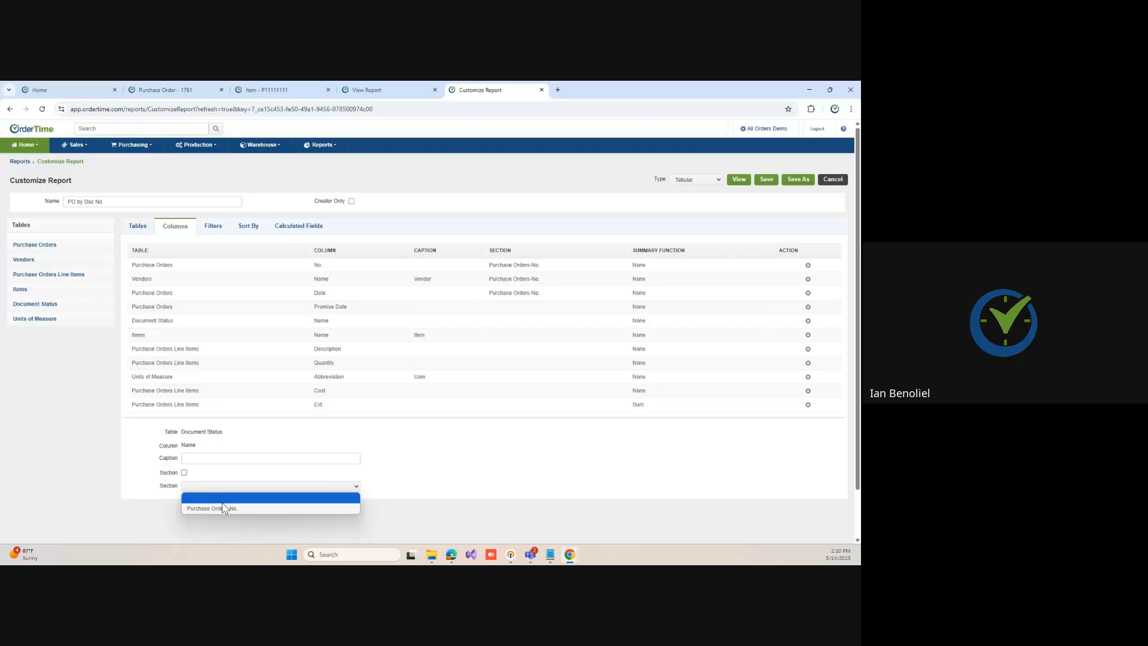
{"action": "left_click", "coordinate": [222, 508]}
{"action": "left_click", "coordinate": [766, 182]}
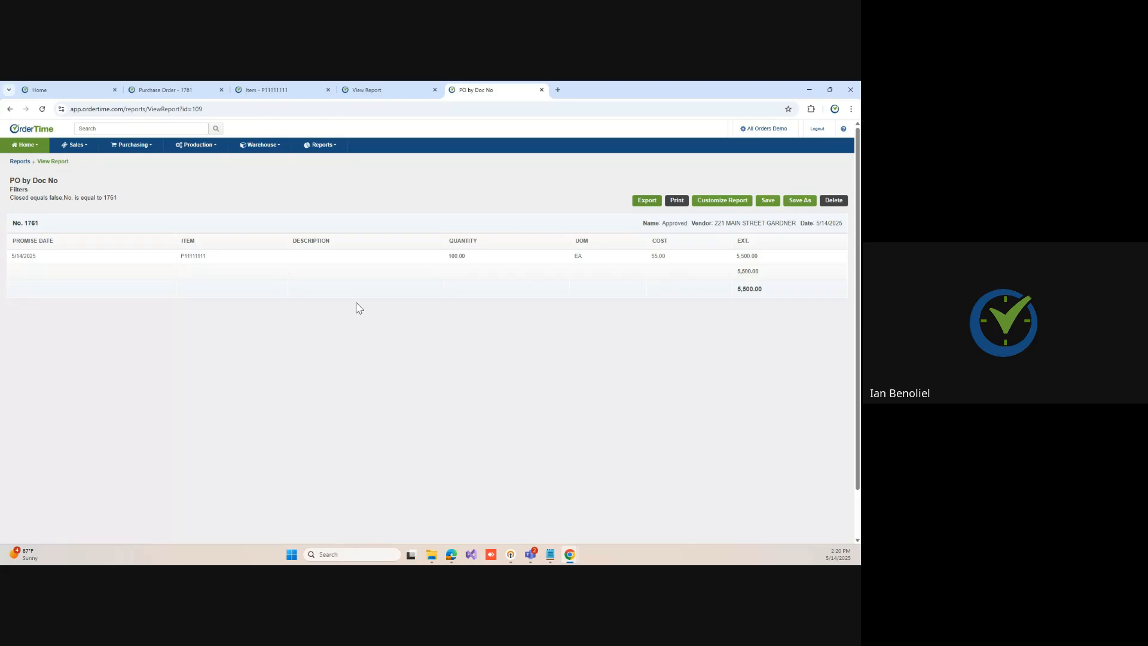
Step: Add a calculated field to the PO by Doc No report captioned 'Tariff' with type Amount
{"action": "left_click", "coordinate": [729, 205]}
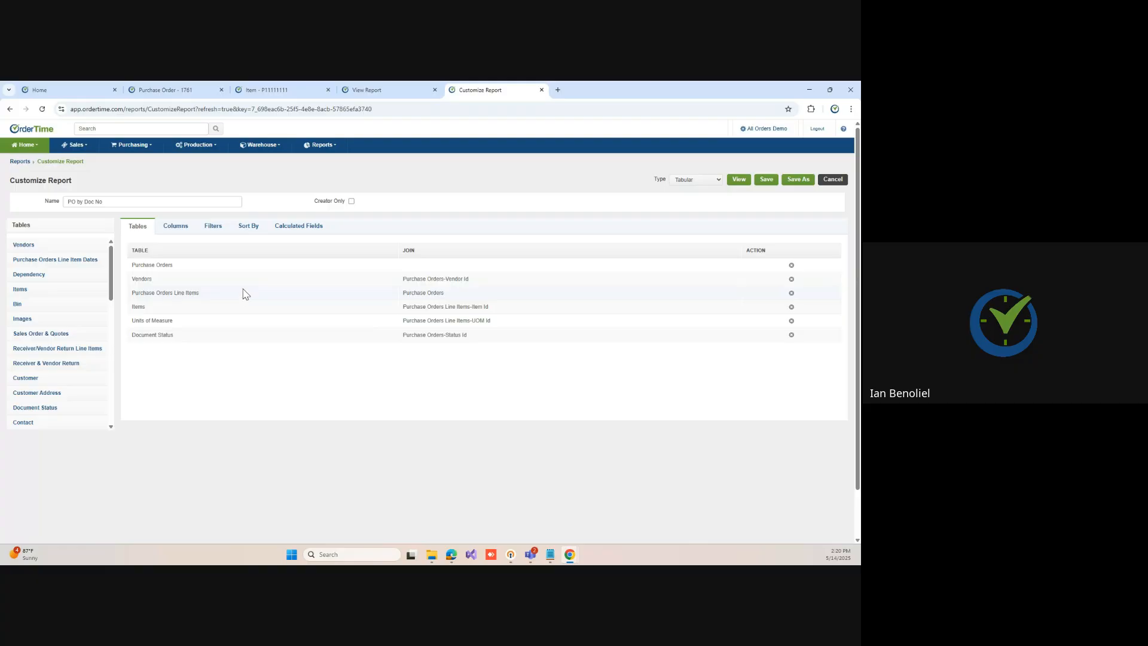
{"action": "left_click", "coordinate": [286, 228]}
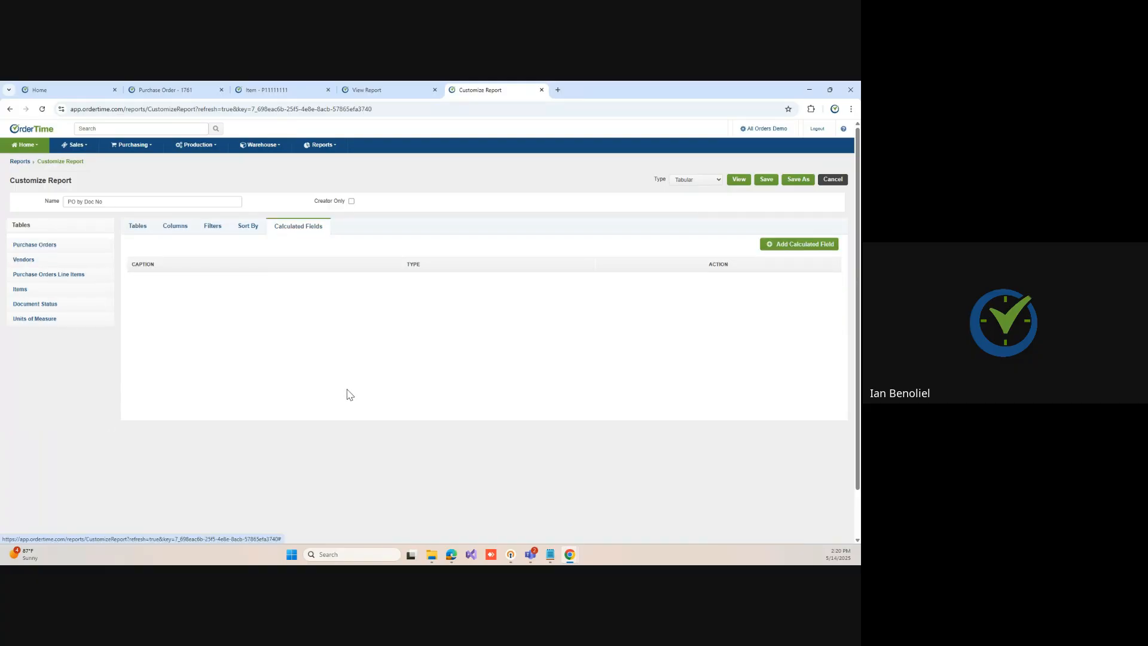
{"action": "left_click", "coordinate": [786, 249]}
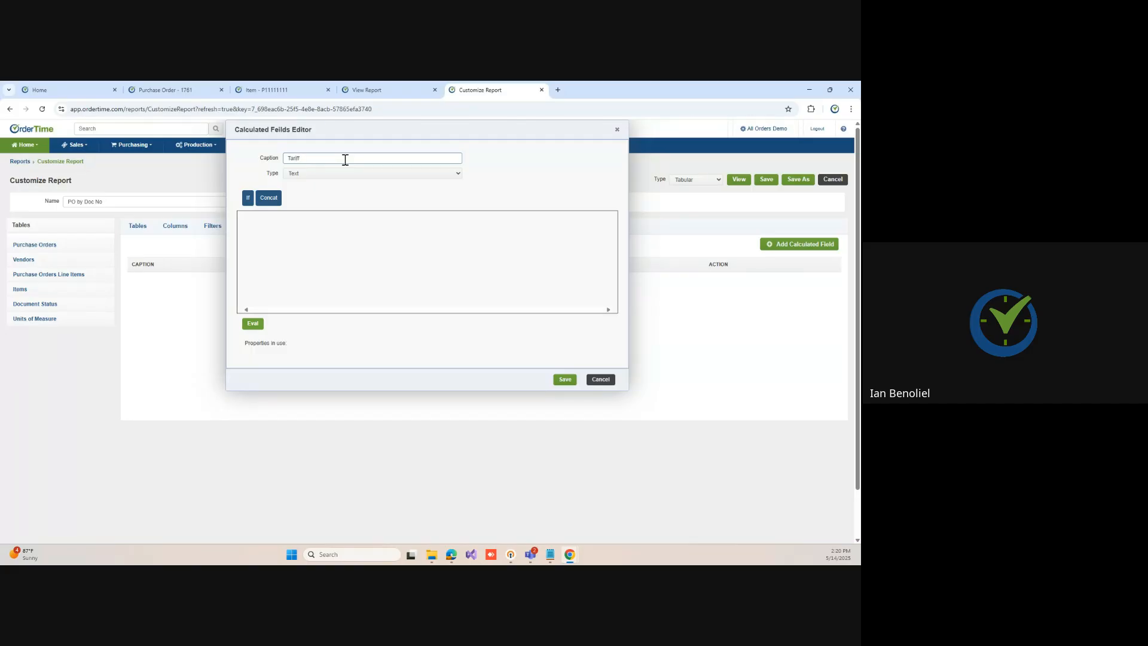
{"action": "left_click", "coordinate": [299, 174]}
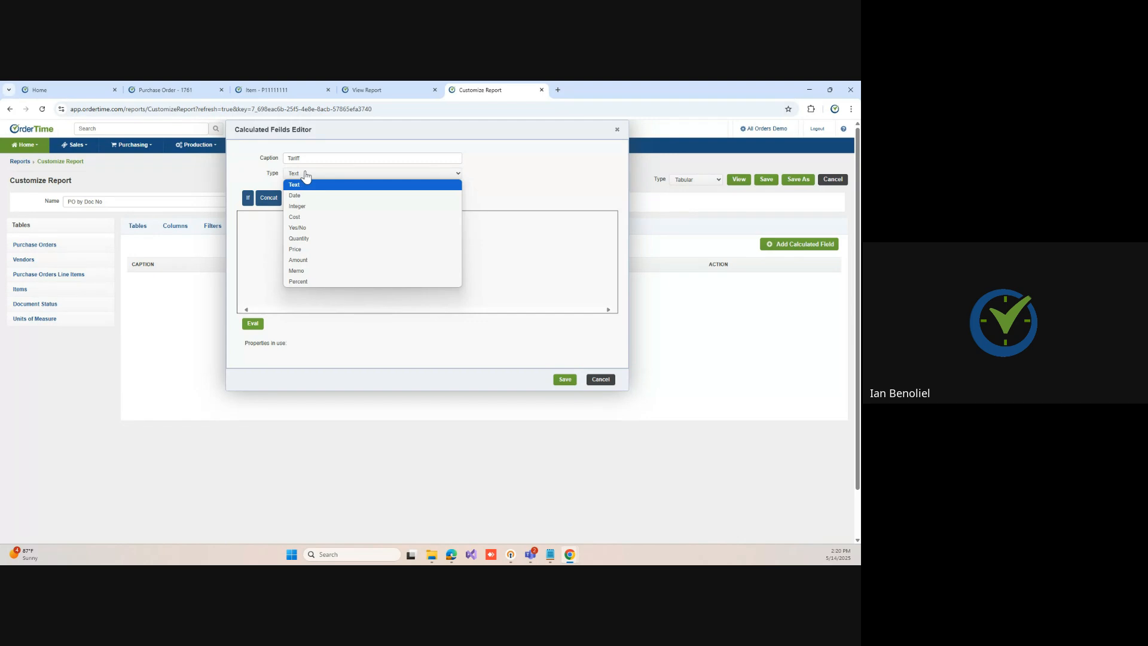
{"action": "left_click", "coordinate": [317, 260]}
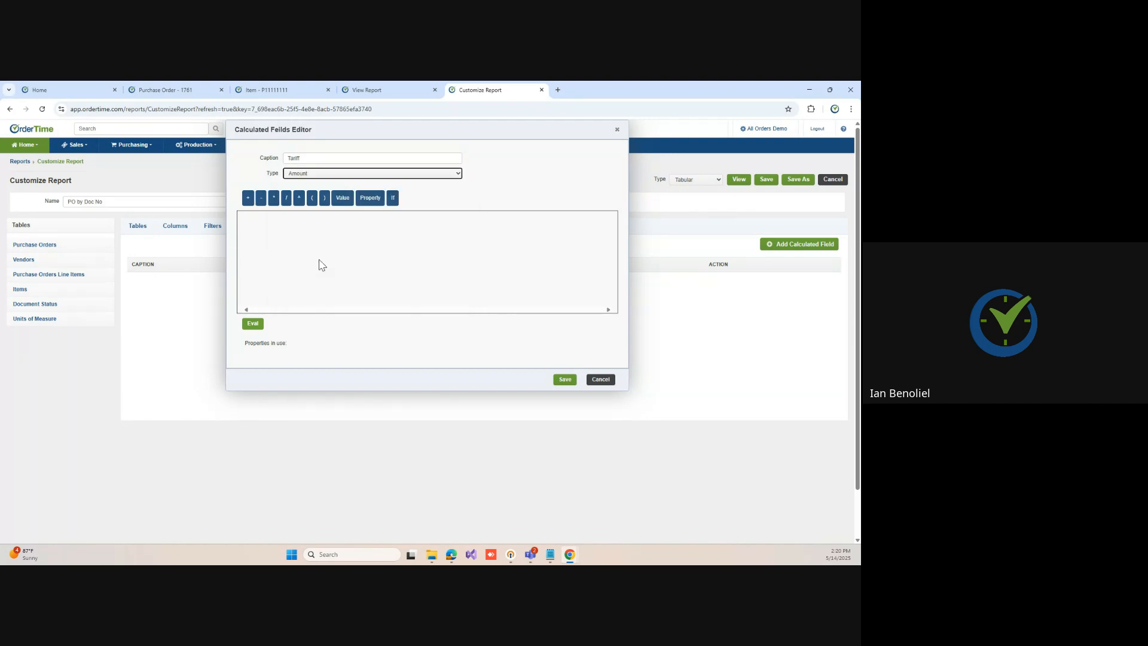
Step: Add a property row and pick Tariff Rate as the first formula property
{"action": "left_click", "coordinate": [375, 201]}
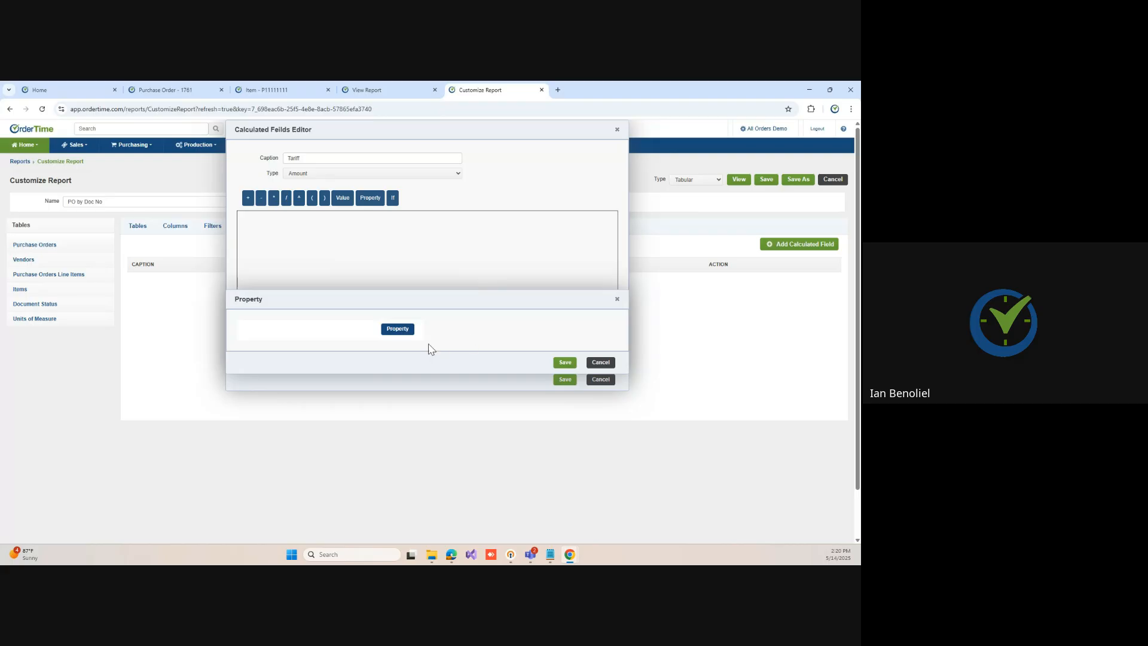
{"action": "left_click", "coordinate": [398, 330]}
{"action": "left_click", "coordinate": [495, 332]}
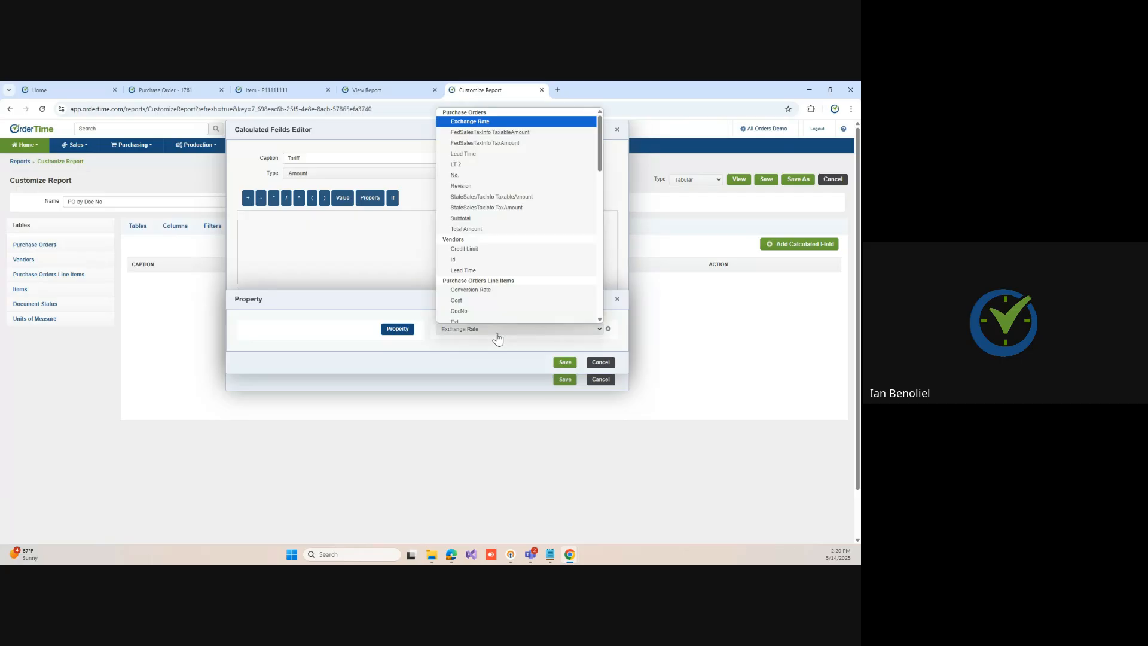
{"action": "scroll", "coordinate": [536, 228], "scroll_direction": "down", "scroll_amount": 5}
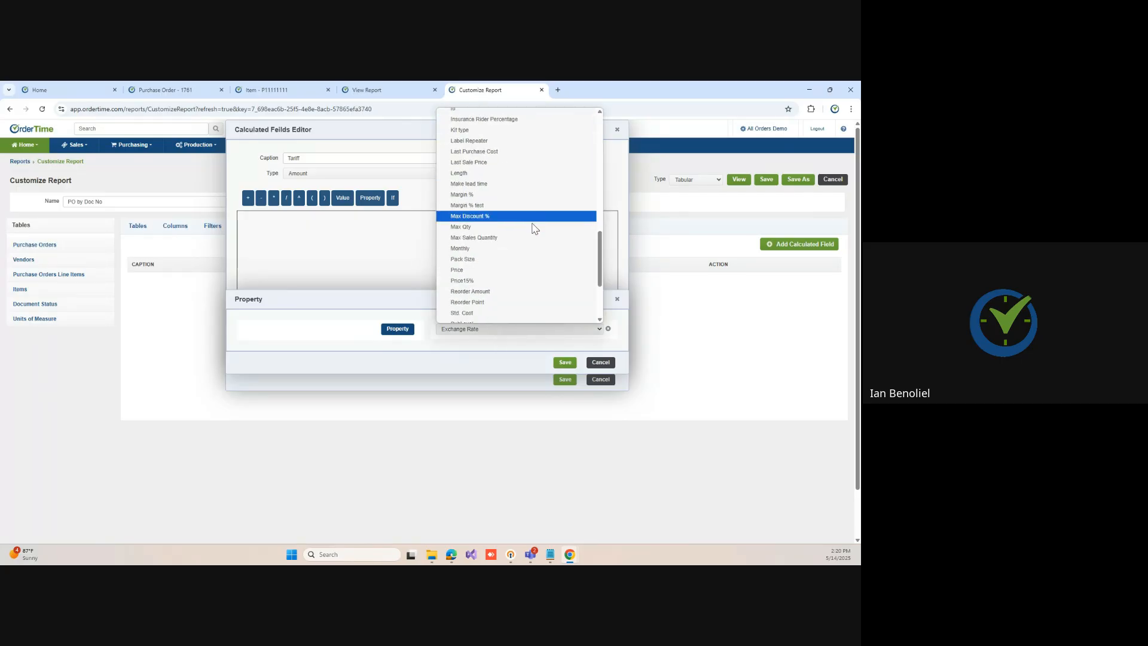
{"action": "scroll", "coordinate": [529, 242], "scroll_direction": "down", "scroll_amount": 6}
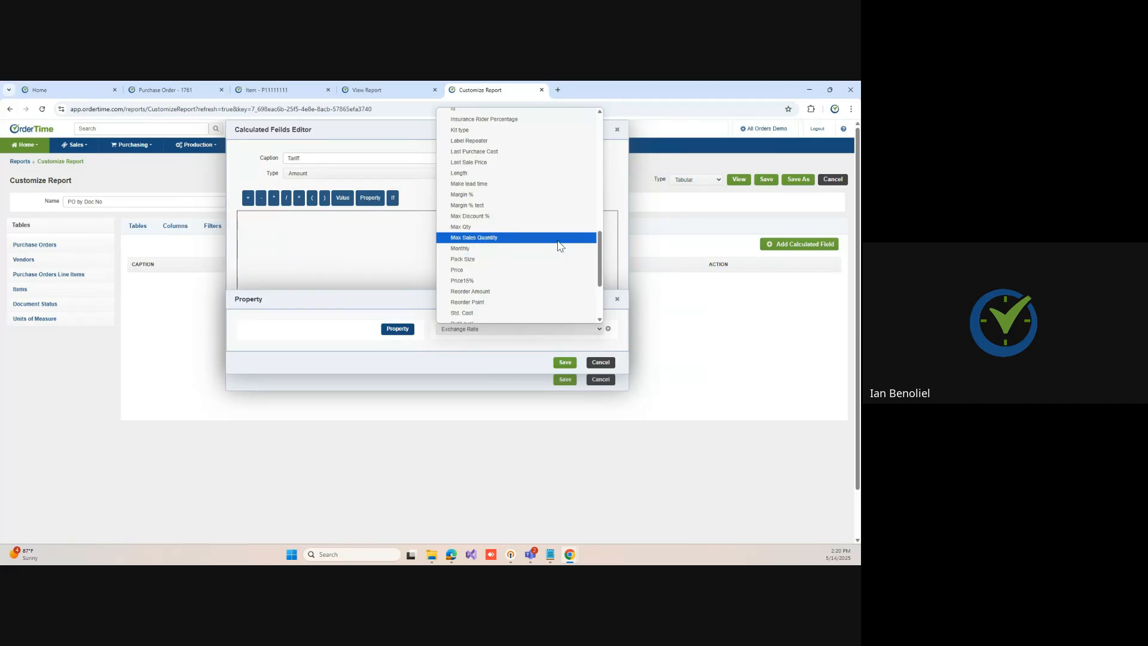
{"action": "scroll", "coordinate": [553, 248], "scroll_direction": "up", "scroll_amount": 3}
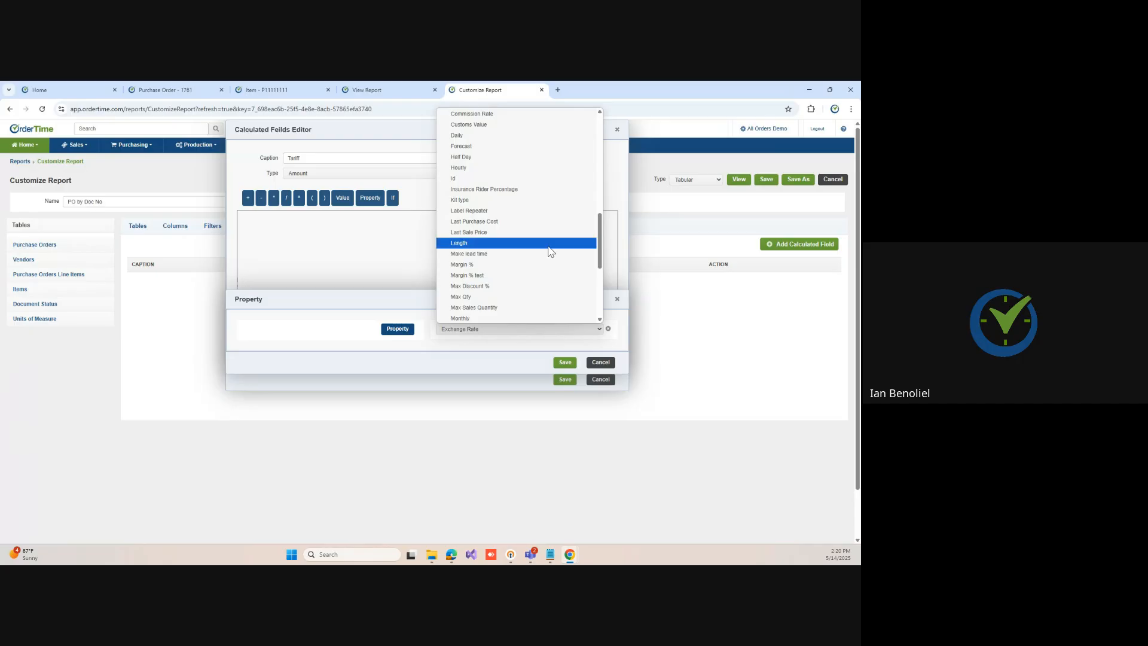
{"action": "scroll", "coordinate": [552, 251], "scroll_direction": "up", "scroll_amount": 4}
{"action": "scroll", "coordinate": [551, 252], "scroll_direction": "down", "scroll_amount": 8}
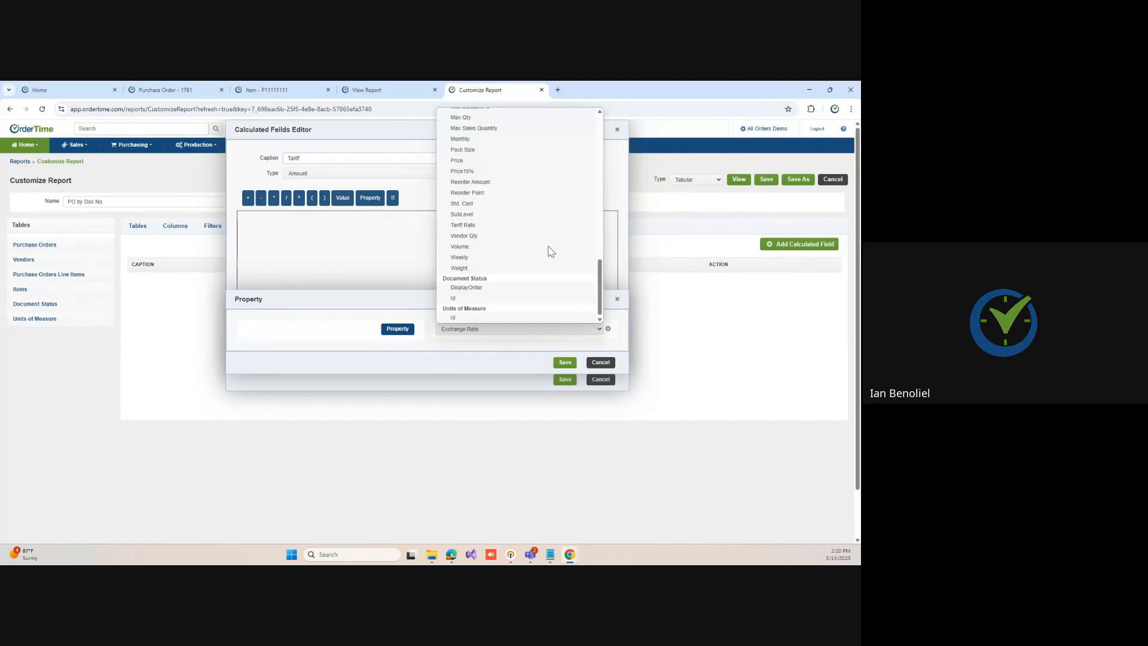
{"action": "left_click", "coordinate": [496, 226]}
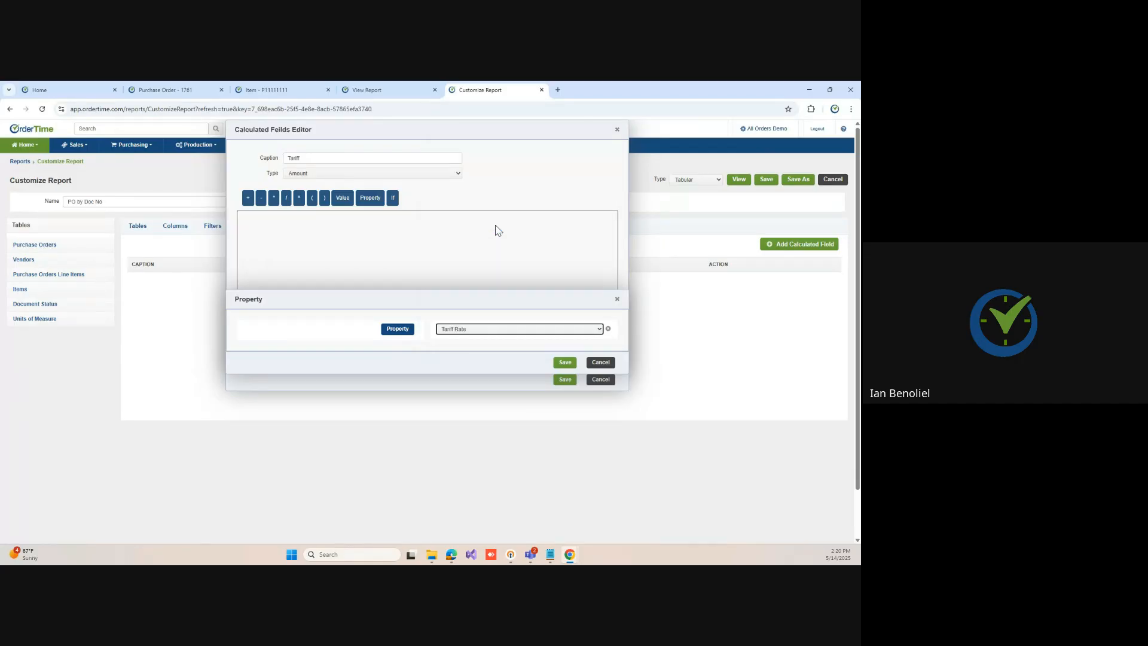
Step: Add a second property row set to Customs Value
{"action": "left_click", "coordinate": [398, 330]}
{"action": "left_click", "coordinate": [452, 346]}
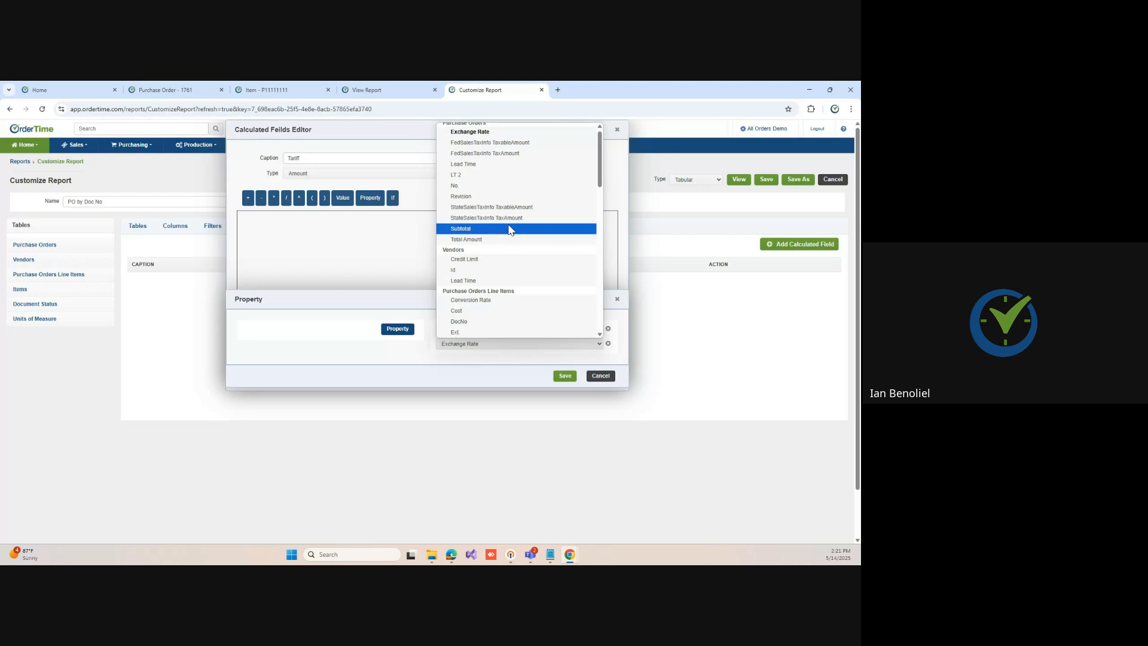
{"action": "scroll", "coordinate": [513, 233], "scroll_direction": "down", "scroll_amount": 5}
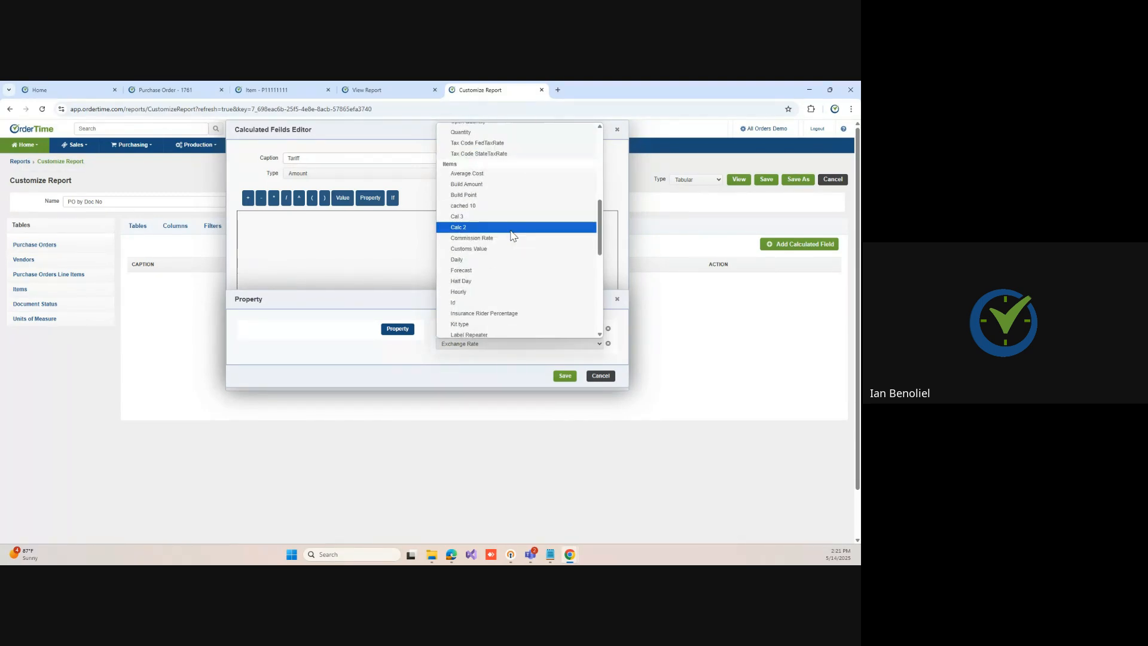
{"action": "scroll", "coordinate": [514, 236], "scroll_direction": "down", "scroll_amount": 3}
{"action": "scroll", "coordinate": [512, 237], "scroll_direction": "up", "scroll_amount": 3}
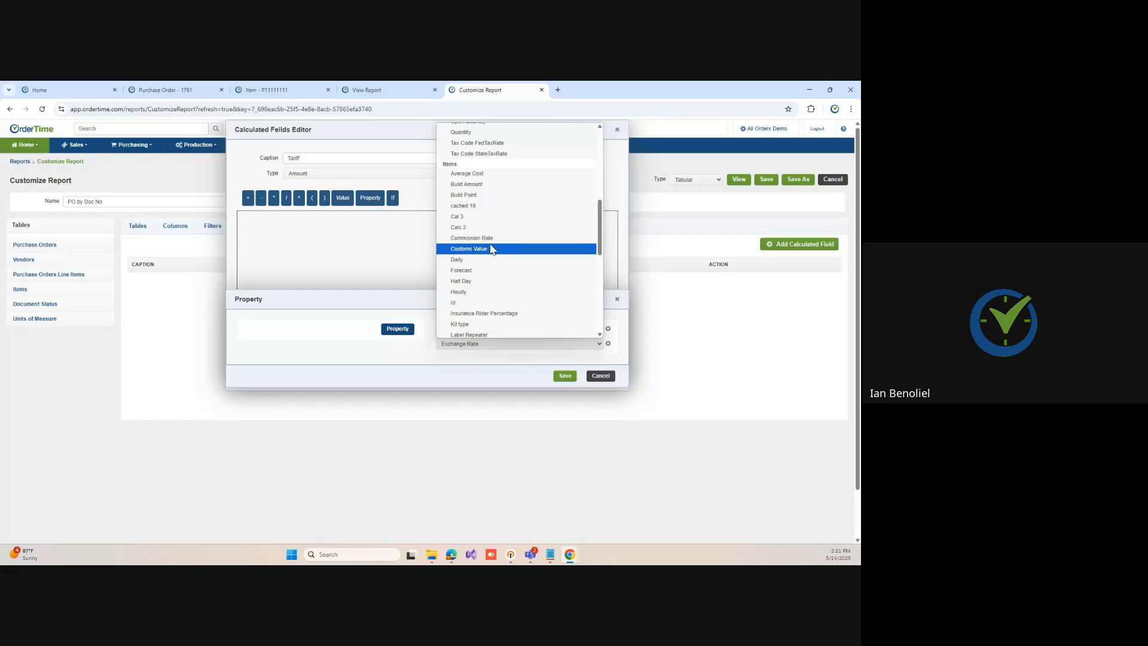
{"action": "left_click", "coordinate": [493, 247]}
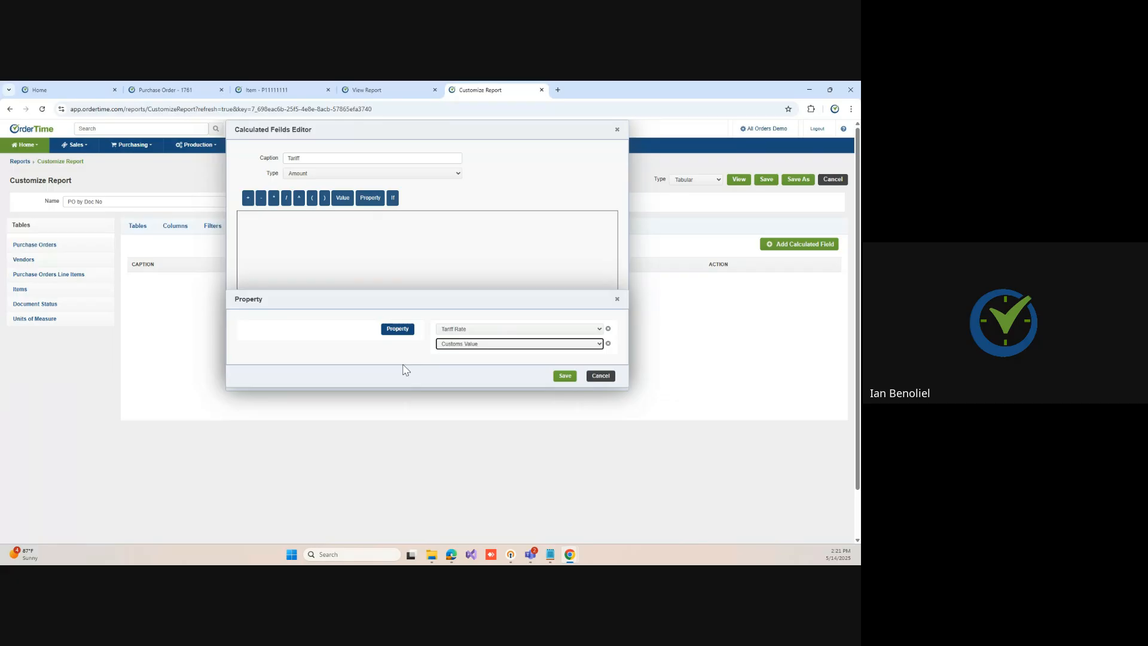
Step: Add a third property row and set it to Quantity
{"action": "left_click", "coordinate": [400, 331]}
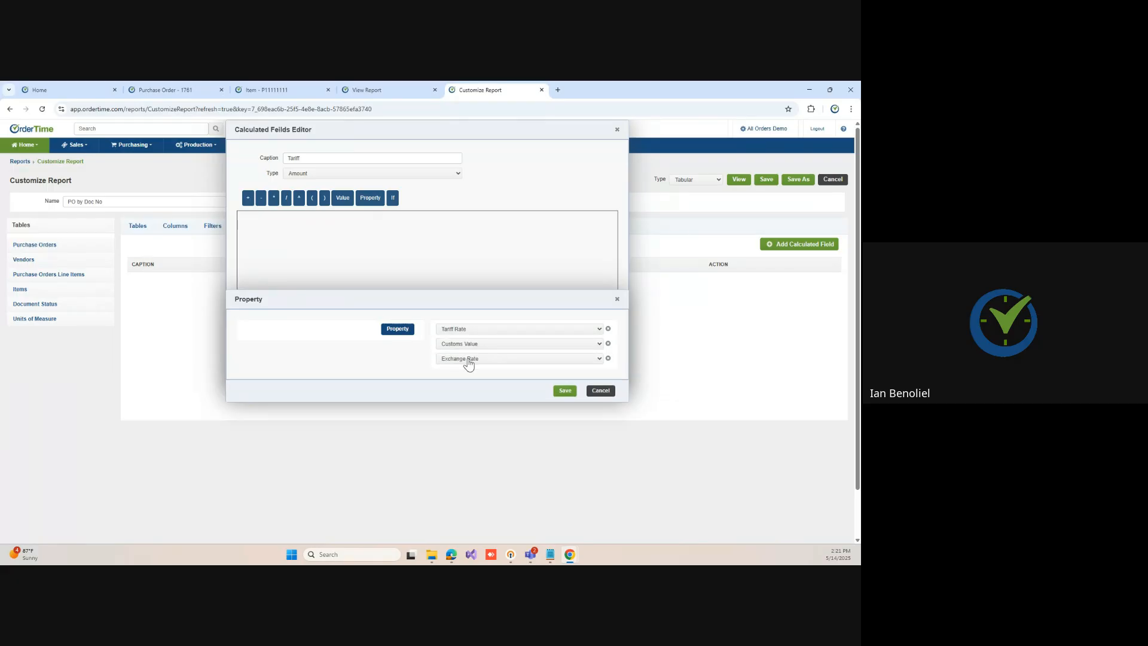
{"action": "left_click", "coordinate": [469, 361]}
{"action": "scroll", "coordinate": [565, 242], "scroll_direction": "down", "scroll_amount": 5}
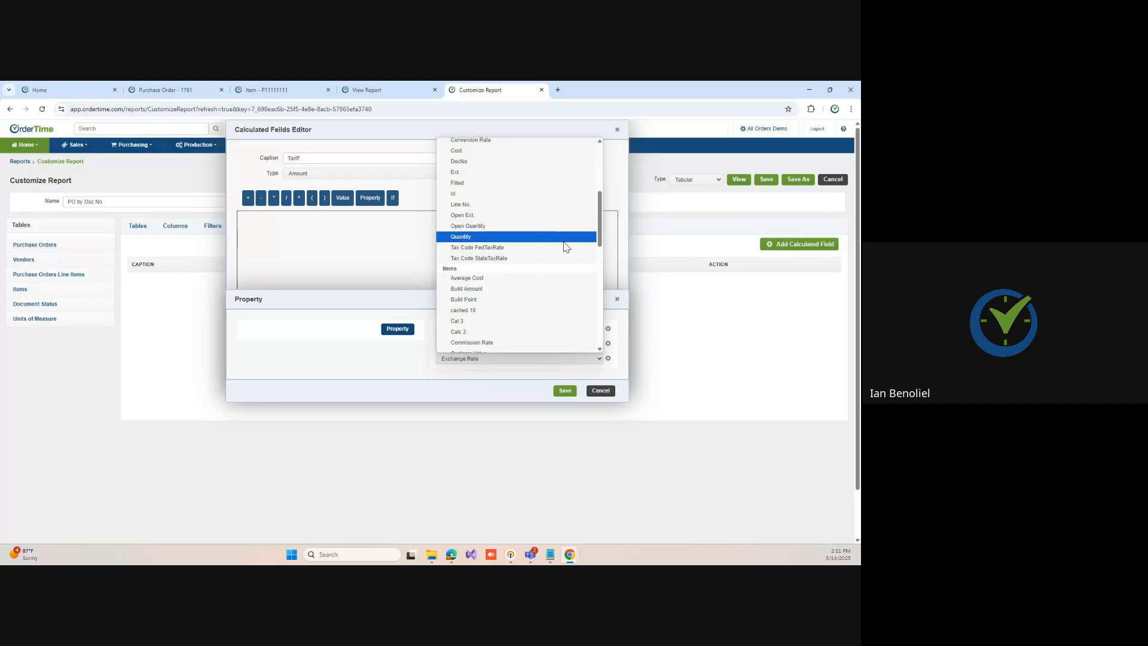
{"action": "scroll", "coordinate": [565, 247], "scroll_direction": "down", "scroll_amount": 4}
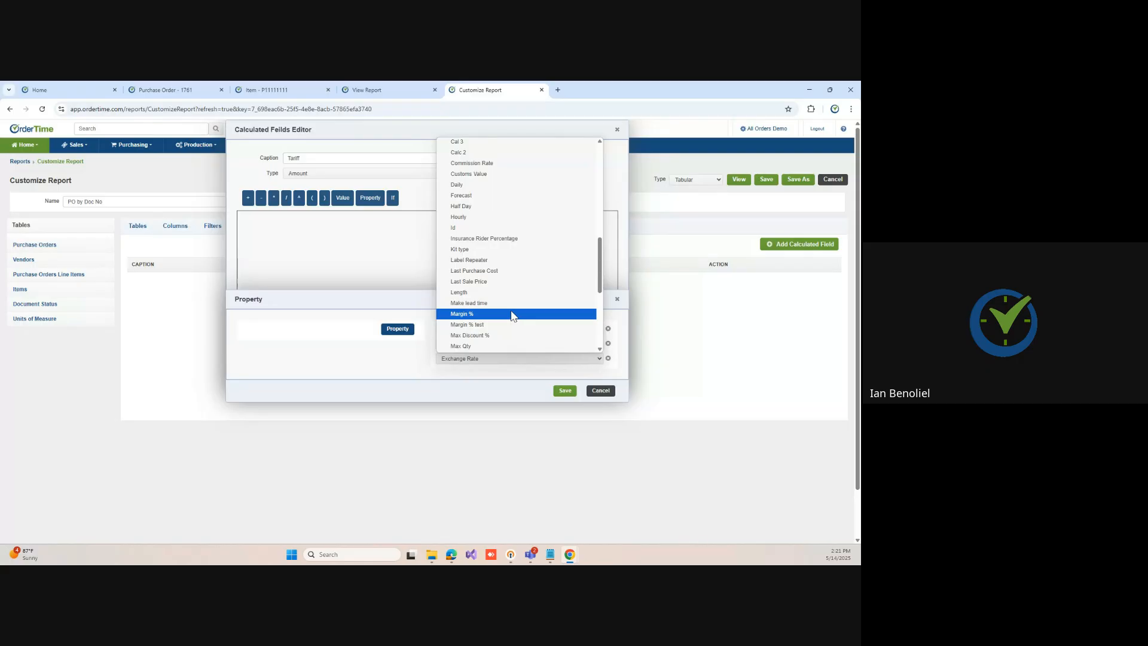
{"action": "scroll", "coordinate": [532, 287], "scroll_direction": "up", "scroll_amount": 9}
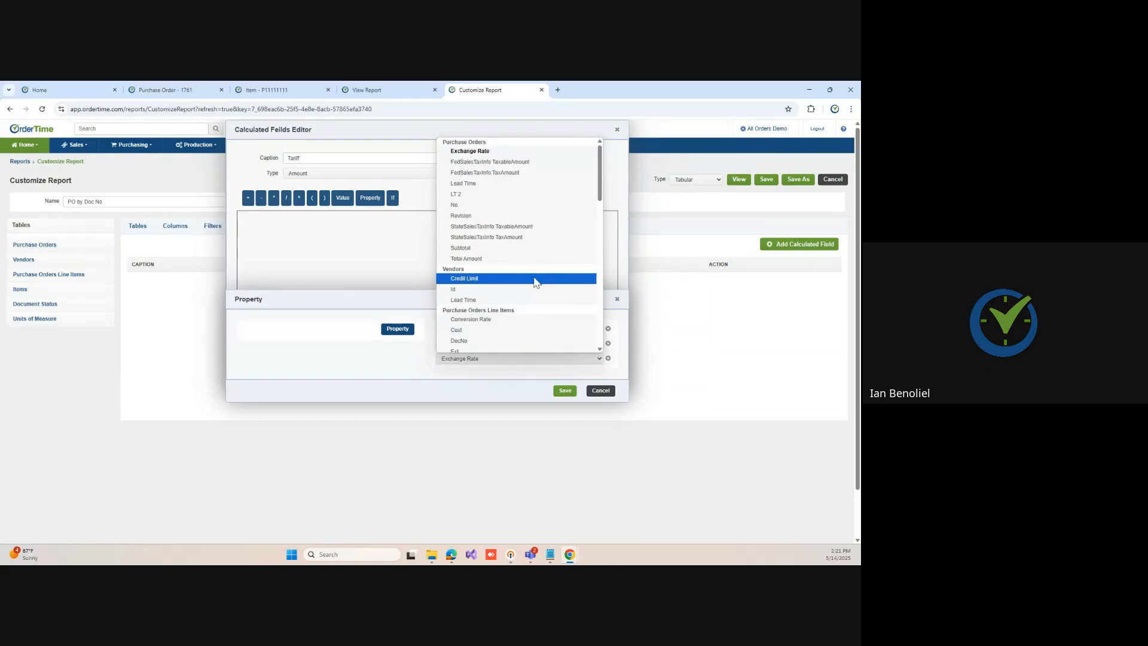
{"action": "scroll", "coordinate": [534, 282], "scroll_direction": "down", "scroll_amount": 5}
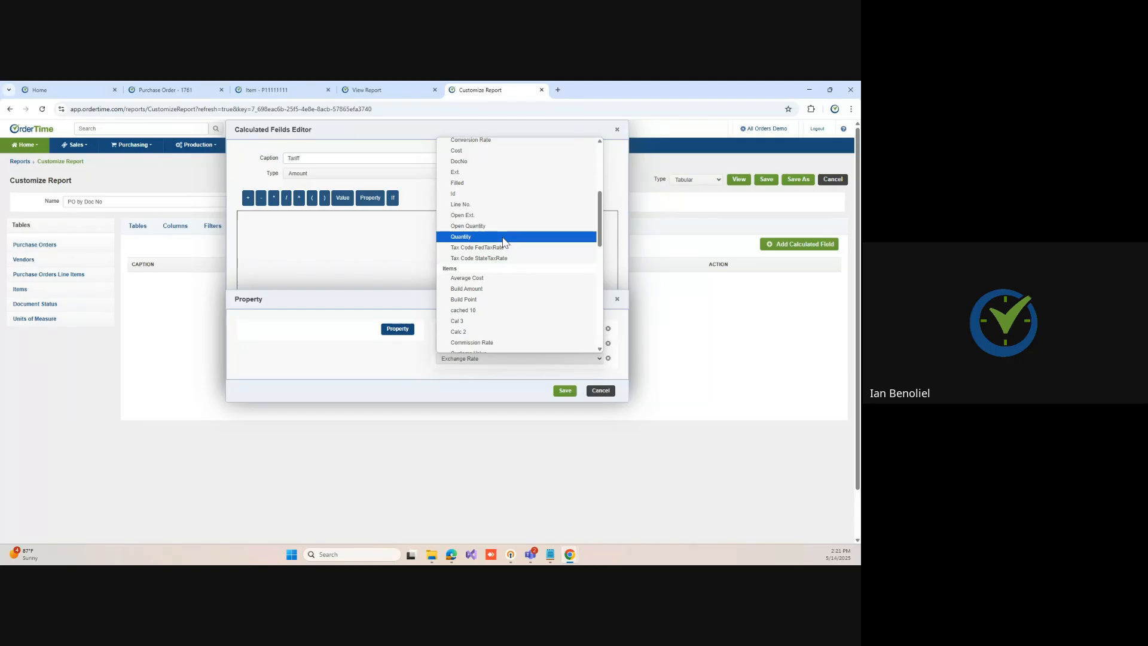
{"action": "left_click", "coordinate": [503, 238]}
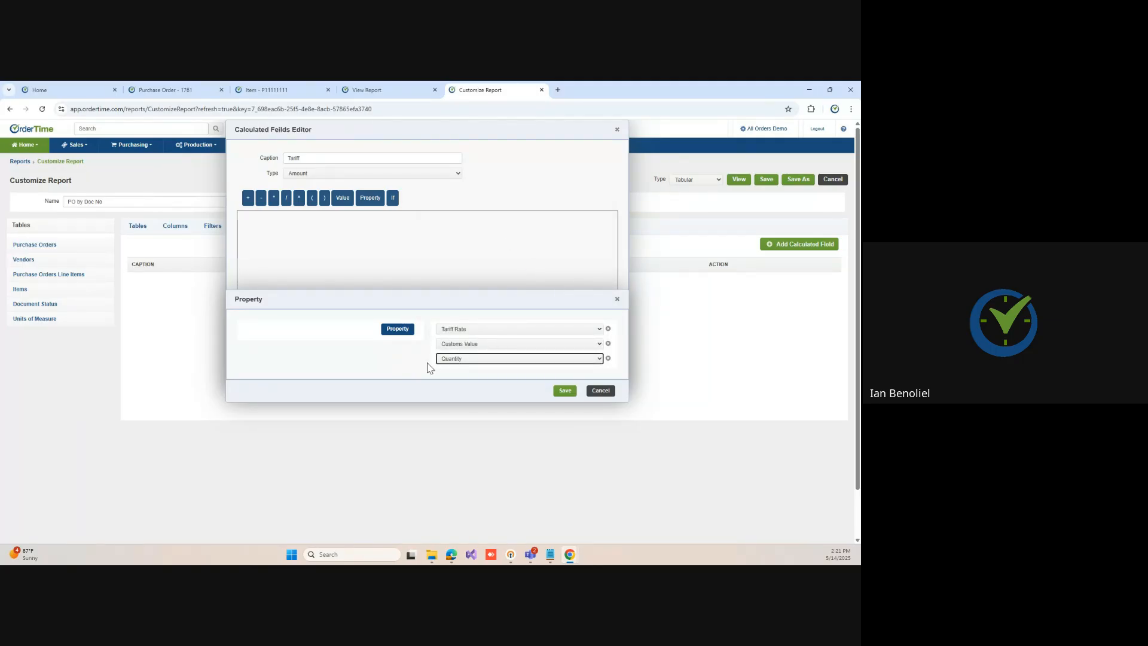
{"action": "left_click", "coordinate": [455, 360]}
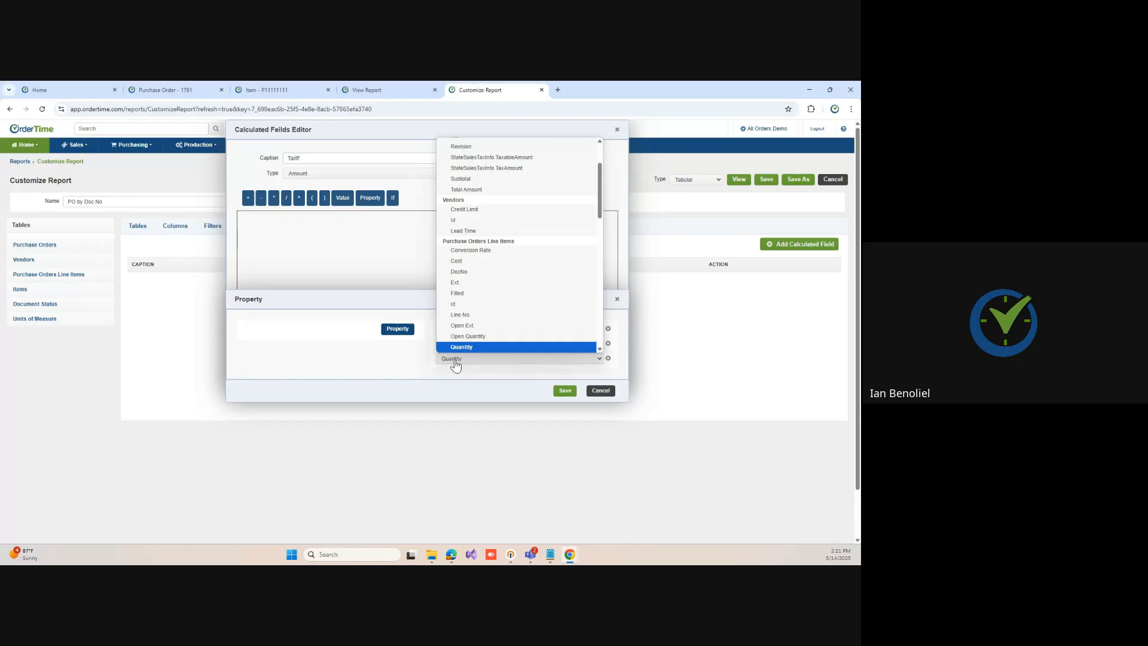
{"action": "left_click", "coordinate": [455, 362]}
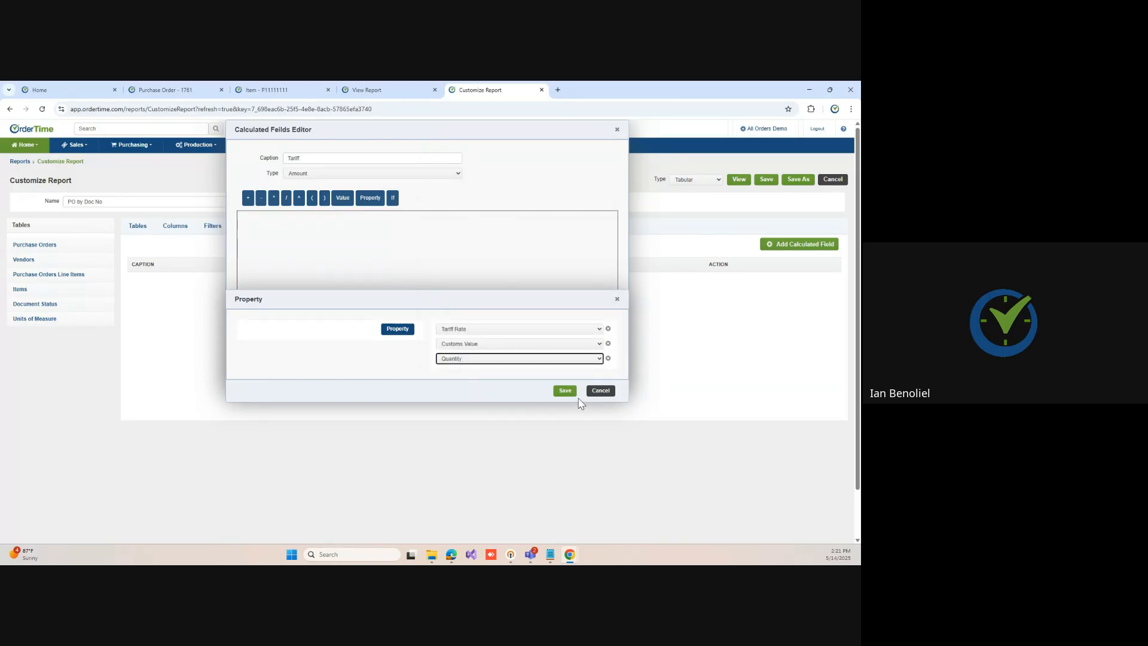
Step: Insert the properties as Tariff Rate * Customs Value * Quantity, evaluate, and save the Tariff field
{"action": "left_click", "coordinate": [565, 390]}
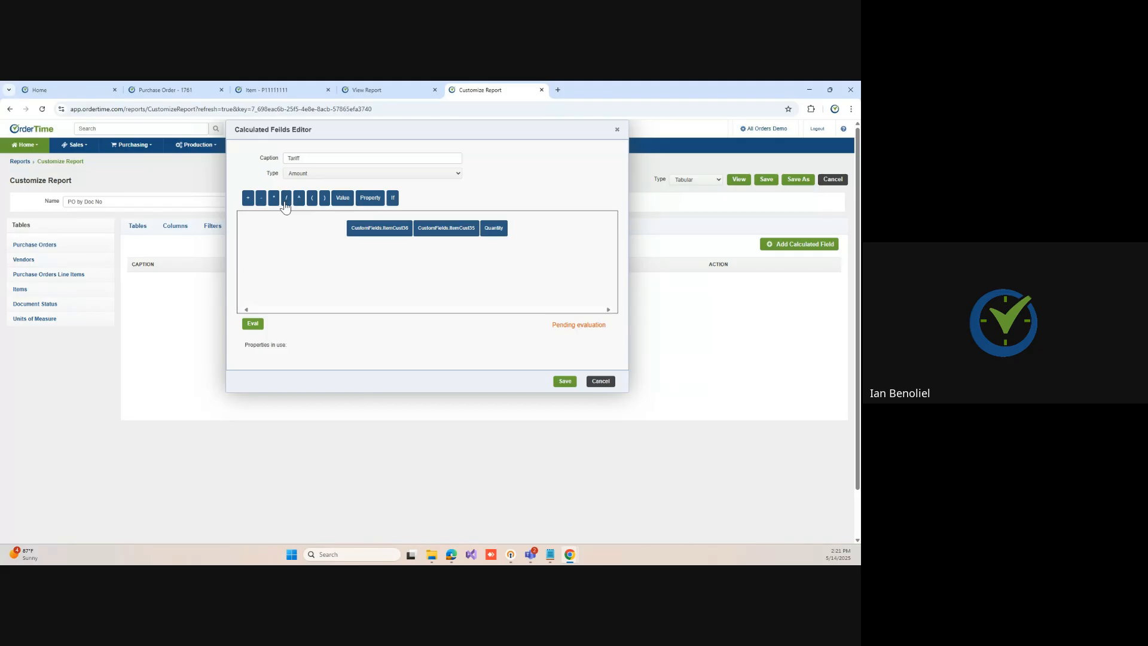
{"action": "left_click_drag", "start_coordinate": [275, 200], "coordinate": [413, 233]}
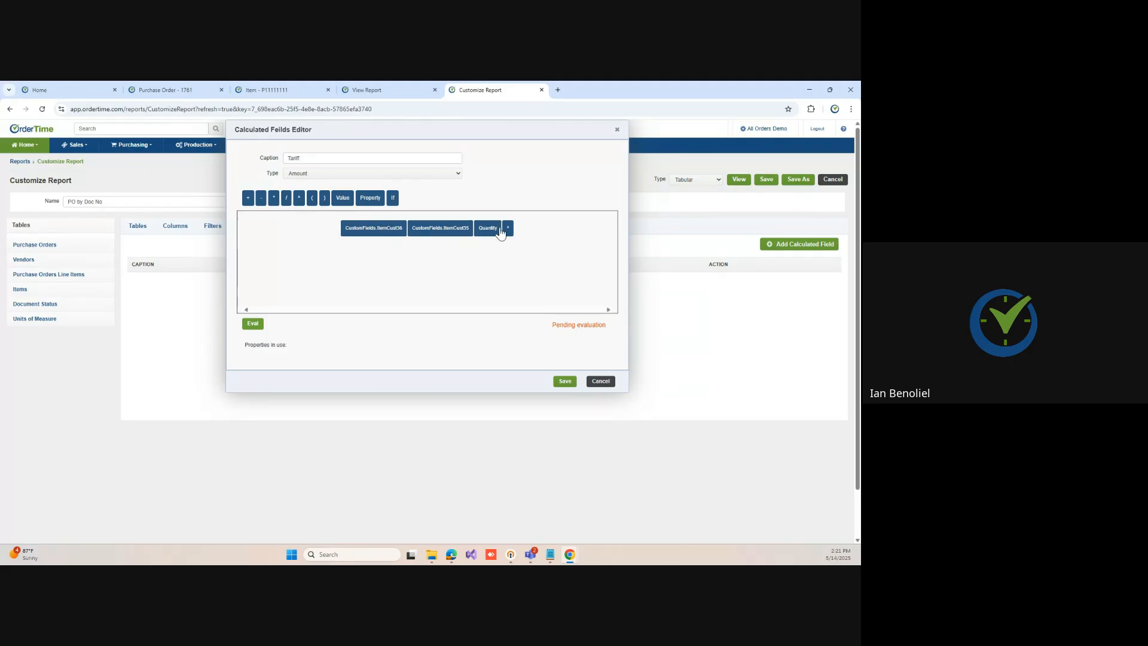
{"action": "left_click_drag", "start_coordinate": [508, 228], "coordinate": [475, 229]}
{"action": "left_click_drag", "start_coordinate": [274, 202], "coordinate": [413, 234]}
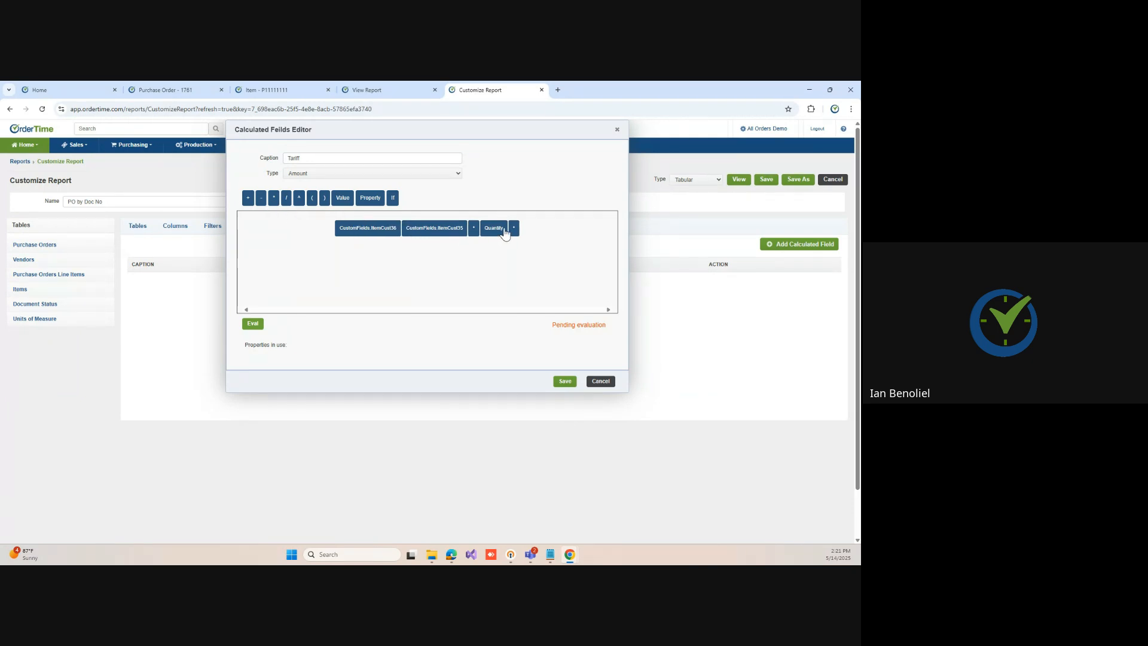
{"action": "left_click_drag", "start_coordinate": [513, 229], "coordinate": [410, 236]}
{"action": "left_click", "coordinate": [253, 324]}
{"action": "left_click", "coordinate": [571, 382]}
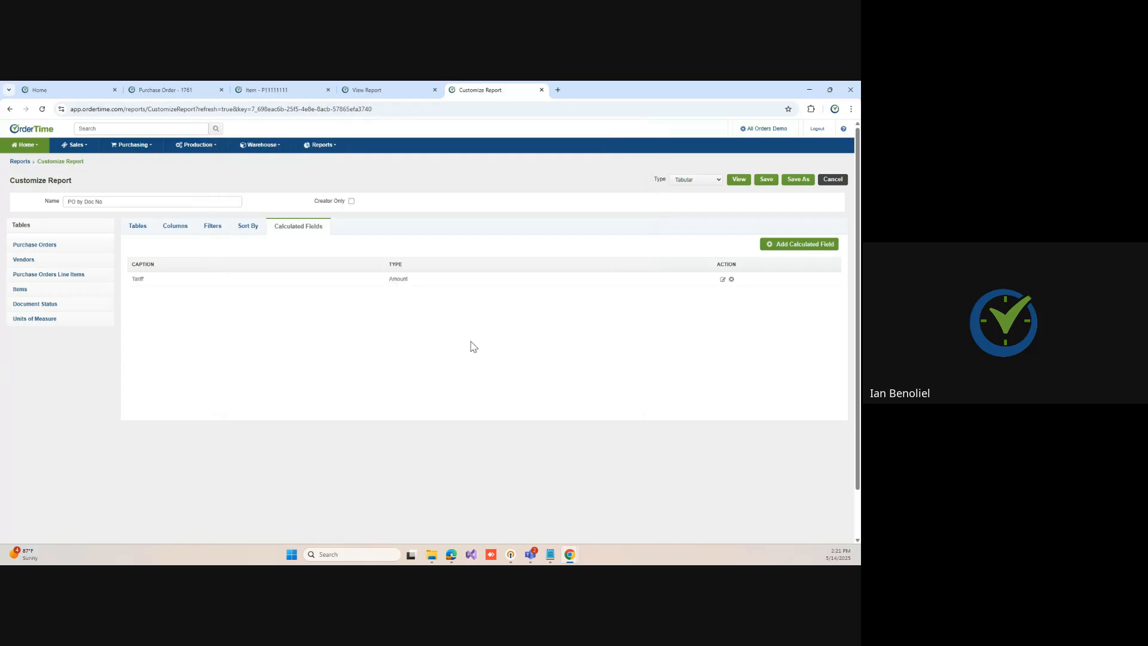
Step: Set the Tariff column's summary to Sum, preview the 1,375.00 total, and reopen customization
{"action": "left_click", "coordinate": [183, 230]}
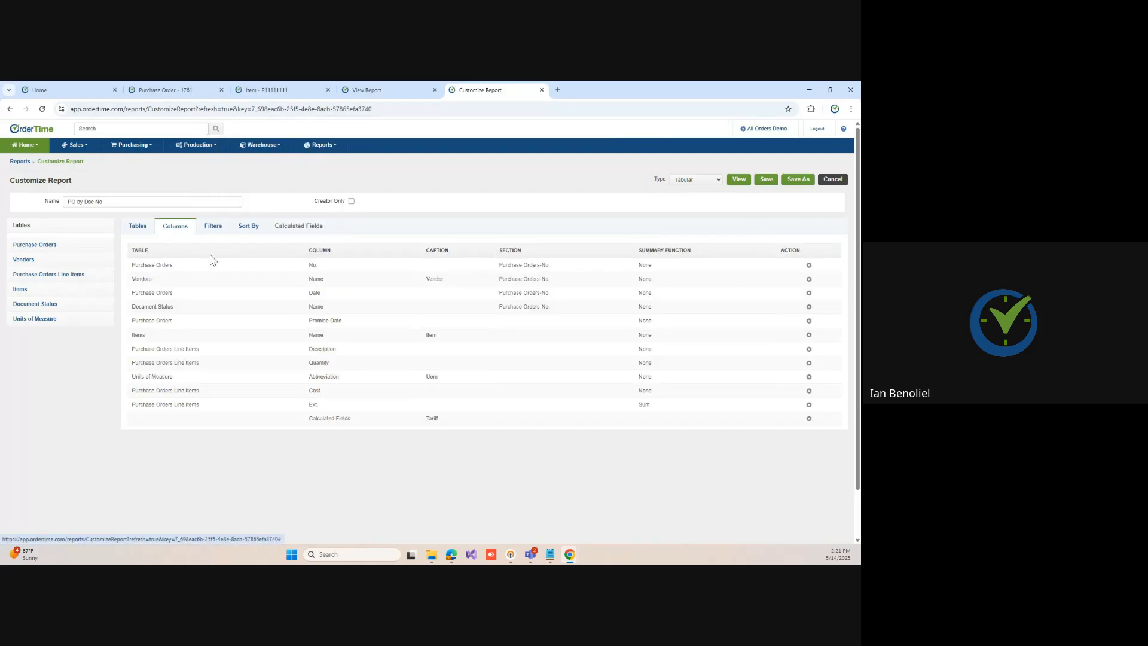
{"action": "left_click", "coordinate": [323, 418]}
{"action": "left_click", "coordinate": [205, 457]}
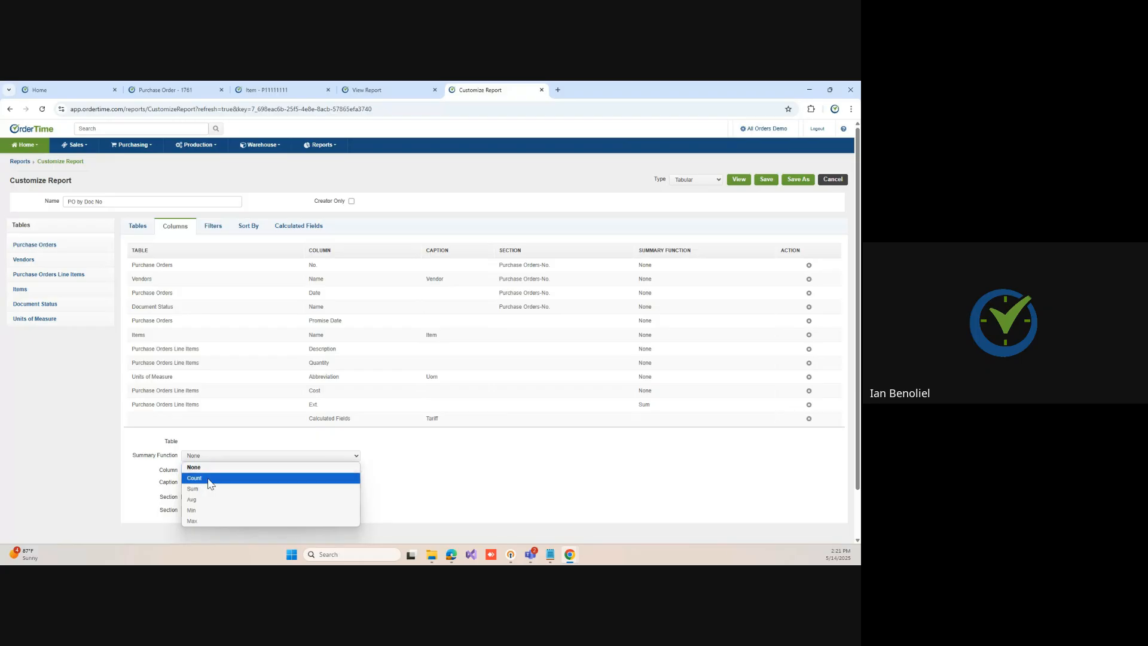
{"action": "left_click", "coordinate": [211, 487]}
{"action": "left_click", "coordinate": [740, 180]}
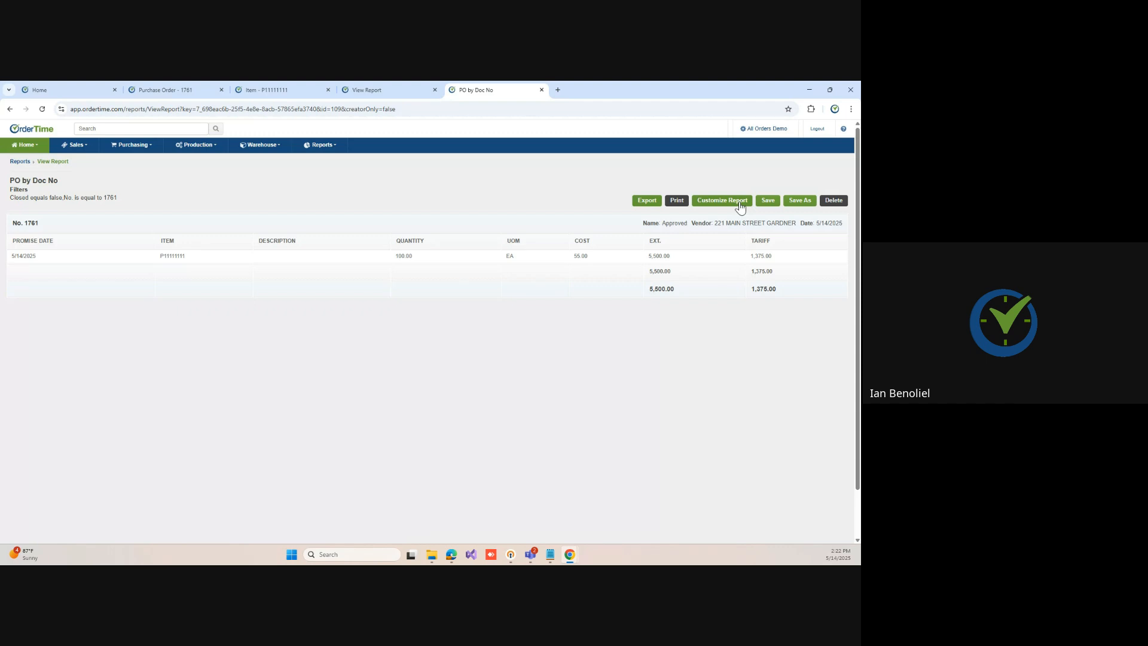
{"action": "left_click", "coordinate": [739, 204]}
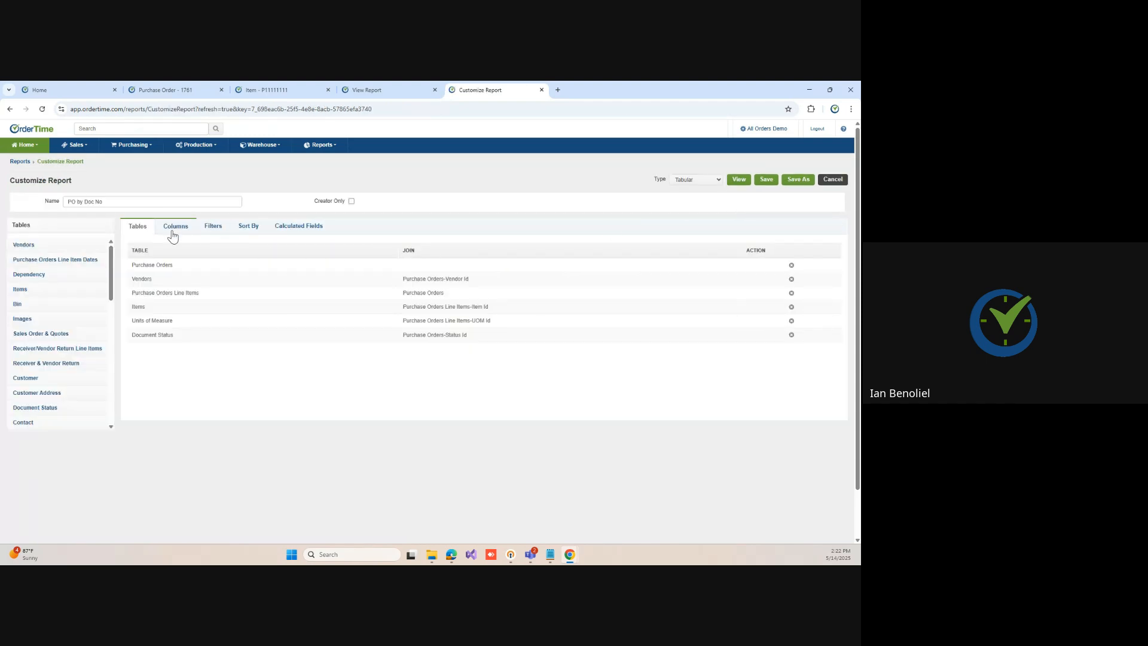
Step: Add the Items field Customs Value as a report column
{"action": "left_click", "coordinate": [173, 228]}
{"action": "left_click", "coordinate": [54, 291]}
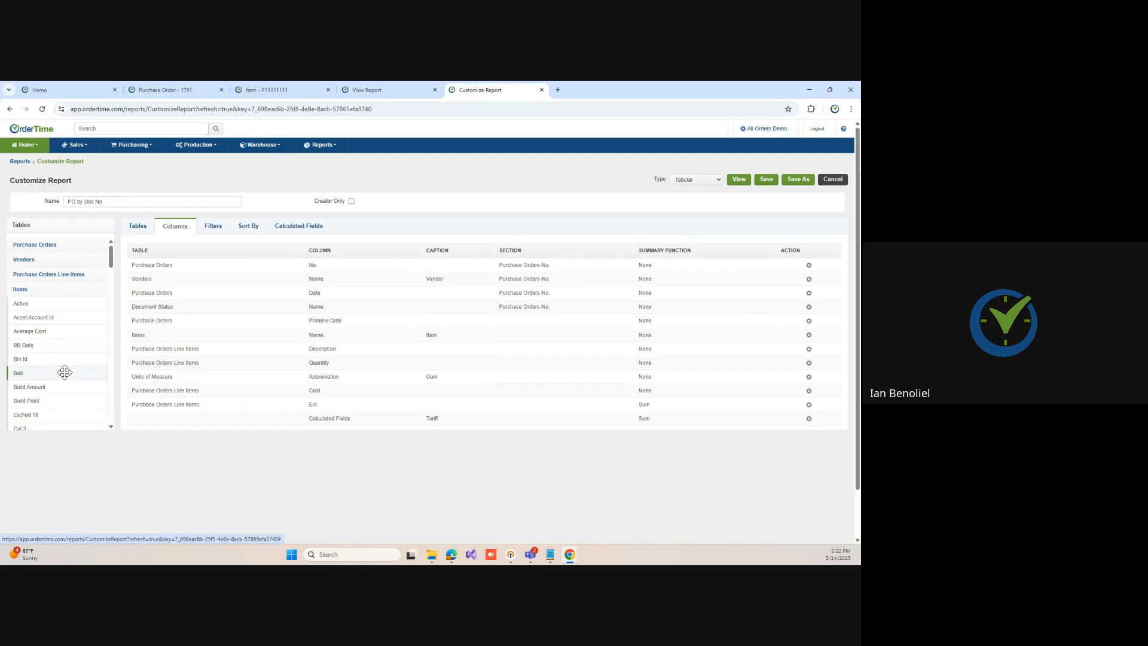
{"action": "scroll", "coordinate": [68, 364], "scroll_direction": "down", "scroll_amount": 5}
{"action": "scroll", "coordinate": [67, 364], "scroll_direction": "down", "scroll_amount": 3}
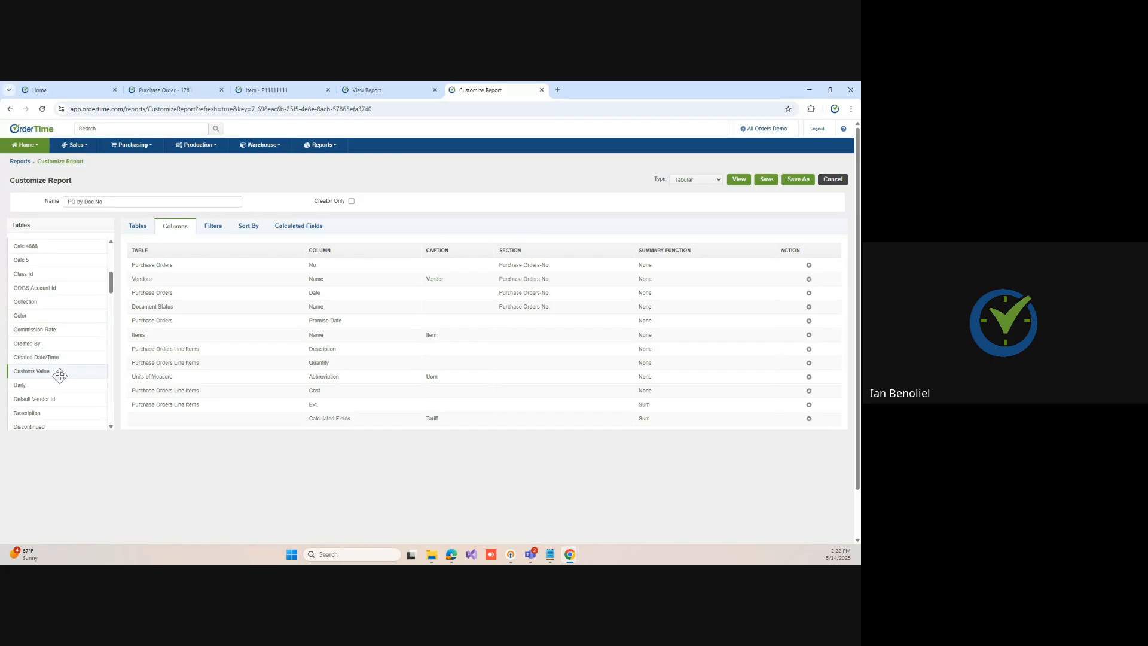
{"action": "left_click_drag", "start_coordinate": [56, 372], "coordinate": [192, 415]}
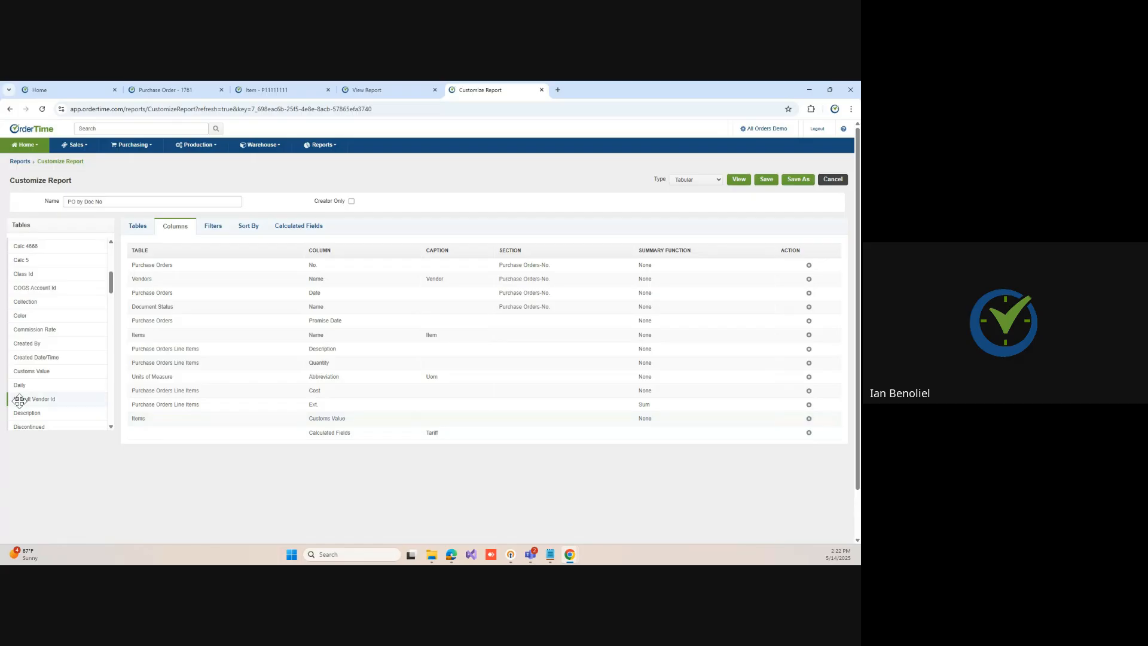
Step: Add the Tarrif codes field as a report column, dismissing the drop warning
{"action": "scroll", "coordinate": [54, 354], "scroll_direction": "down", "scroll_amount": 5}
{"action": "scroll", "coordinate": [54, 354], "scroll_direction": "down", "scroll_amount": 10}
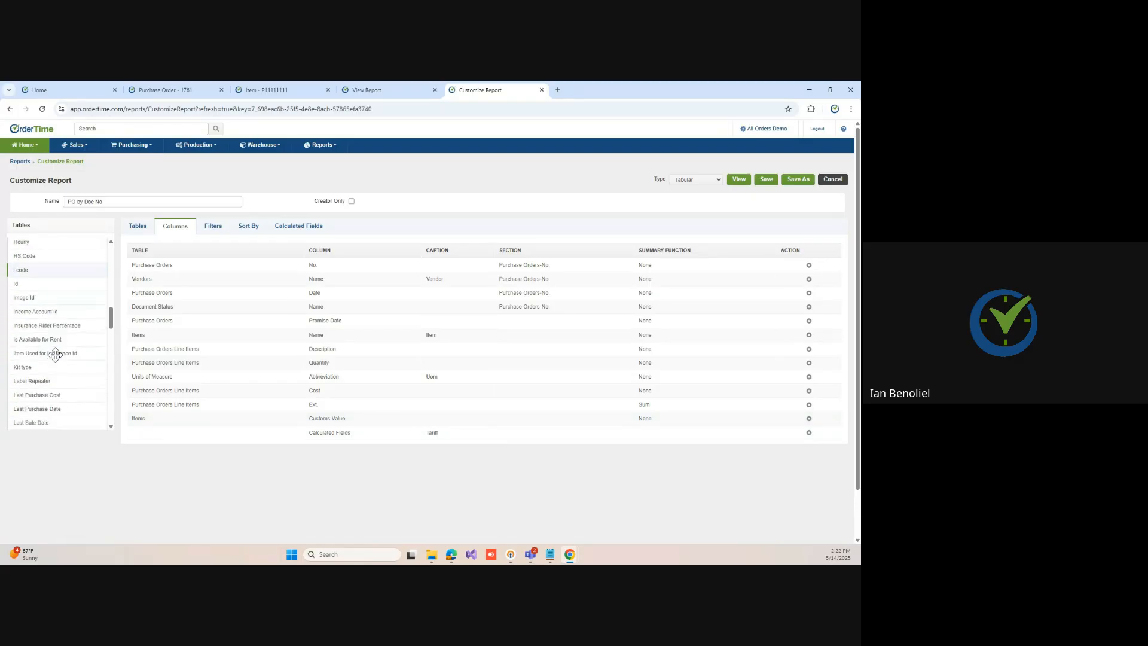
{"action": "scroll", "coordinate": [55, 358], "scroll_direction": "down", "scroll_amount": 10}
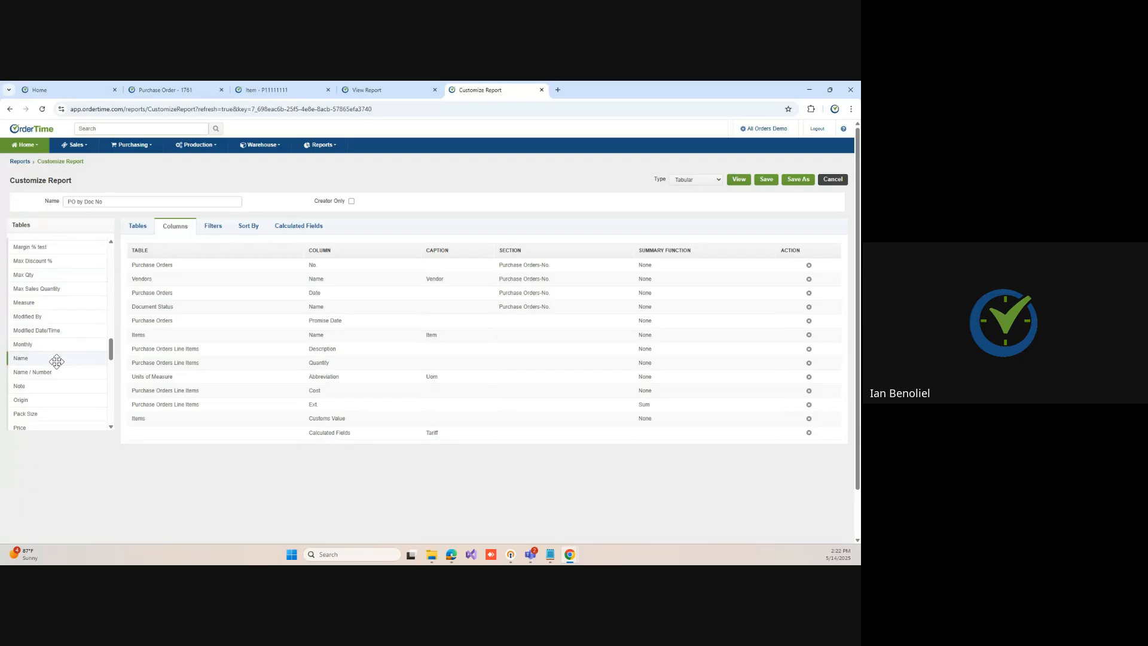
{"action": "scroll", "coordinate": [57, 363], "scroll_direction": "down", "scroll_amount": 6}
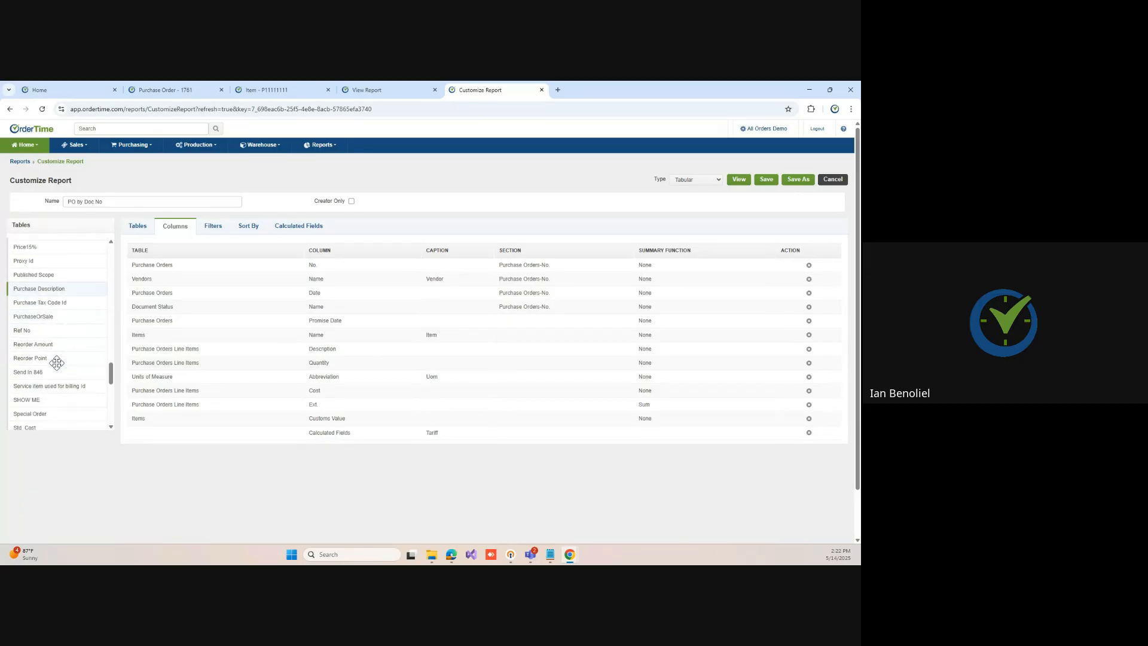
{"action": "scroll", "coordinate": [57, 363], "scroll_direction": "down", "scroll_amount": 2}
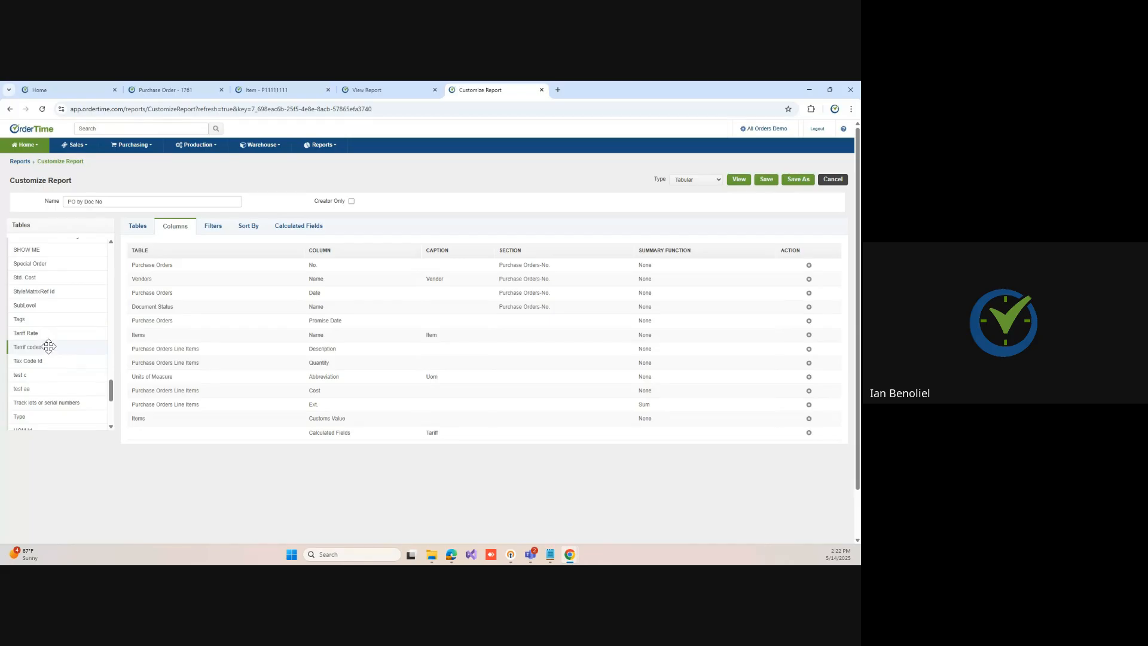
{"action": "left_click_drag", "start_coordinate": [46, 347], "coordinate": [247, 383]}
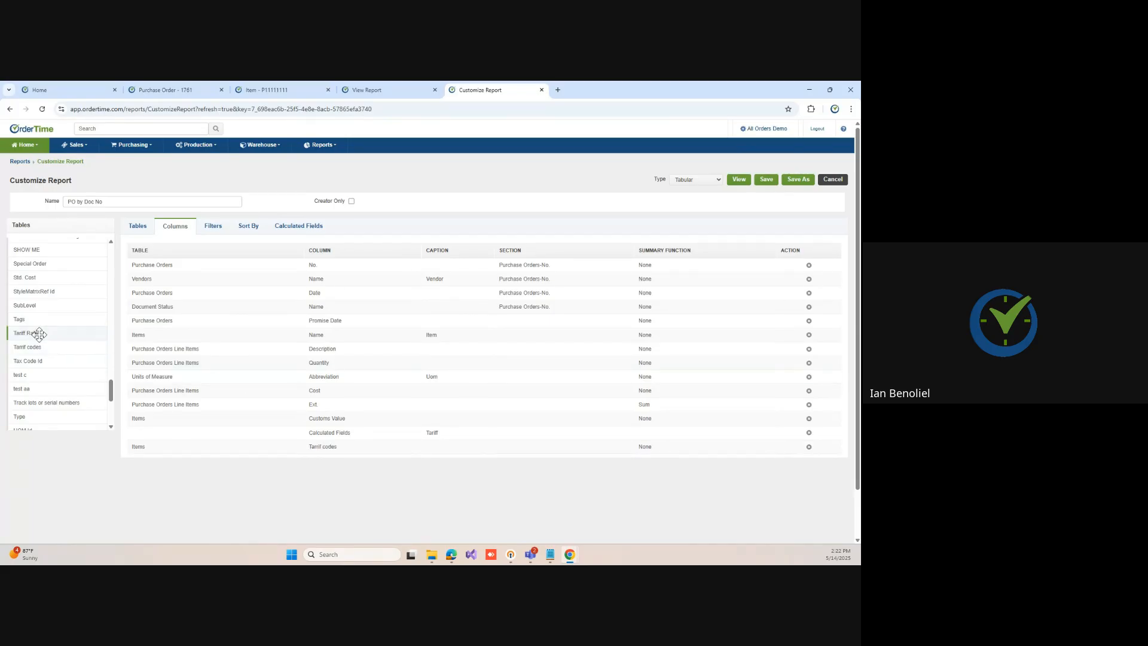
{"action": "left_click_drag", "start_coordinate": [35, 333], "coordinate": [236, 418]}
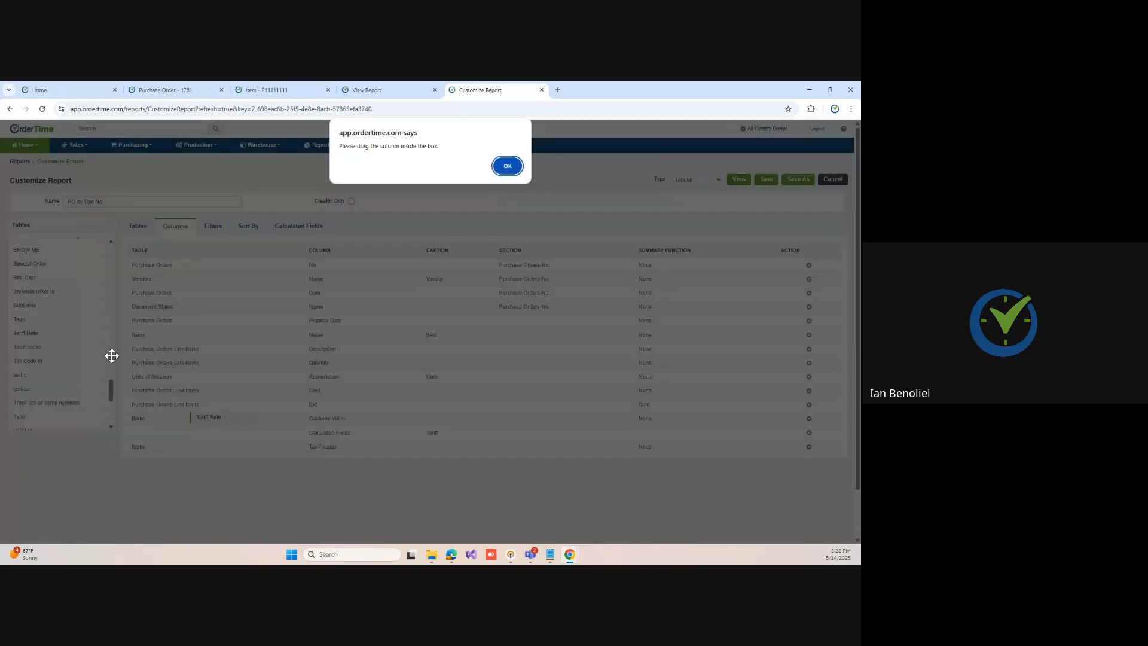
{"action": "left_click", "coordinate": [507, 166]}
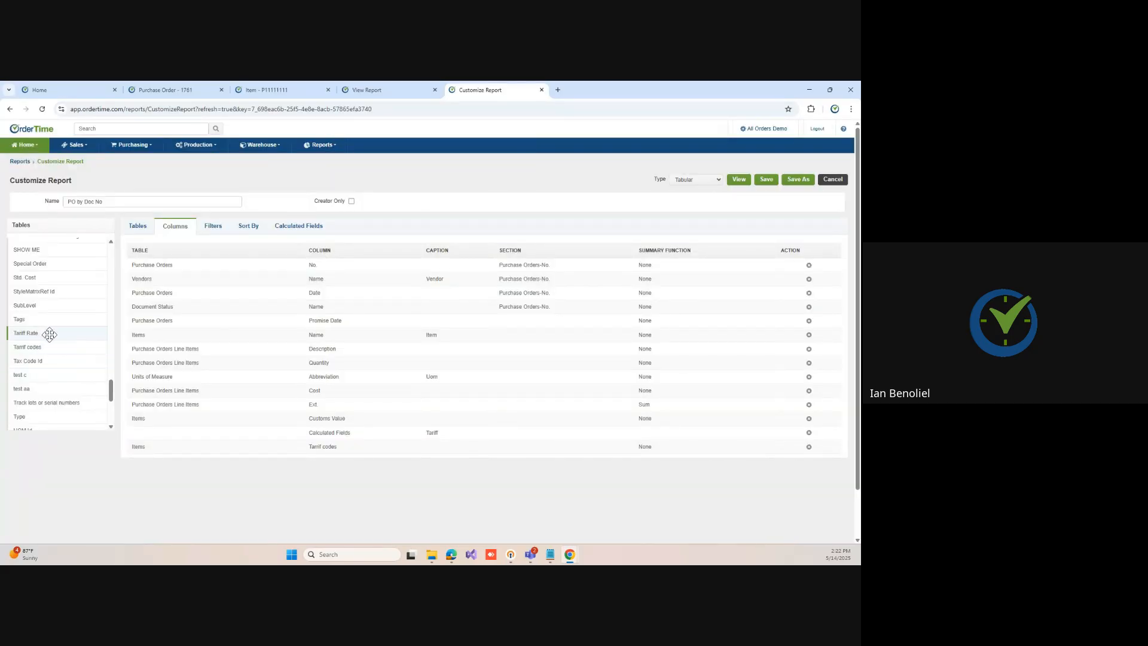
Step: Add Tariff Rate and Origin columns and move Tariff to the last column
{"action": "left_click_drag", "start_coordinate": [49, 334], "coordinate": [294, 377]}
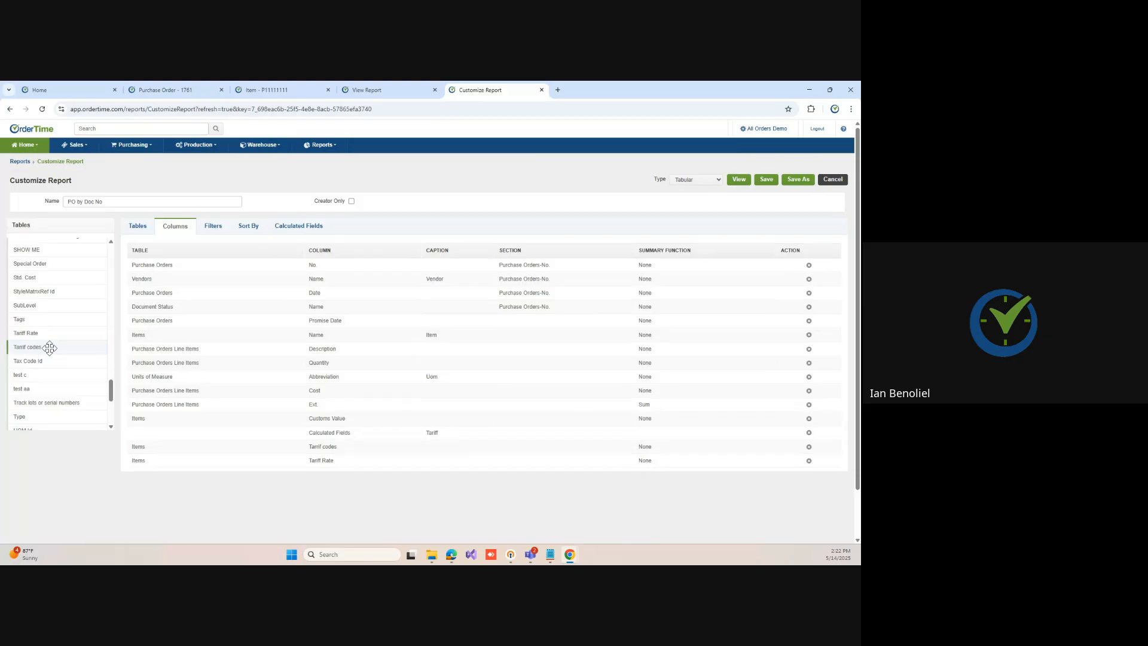
{"action": "scroll", "coordinate": [48, 341], "scroll_direction": "up", "scroll_amount": 5}
{"action": "left_click_drag", "start_coordinate": [33, 317], "coordinate": [264, 402]}
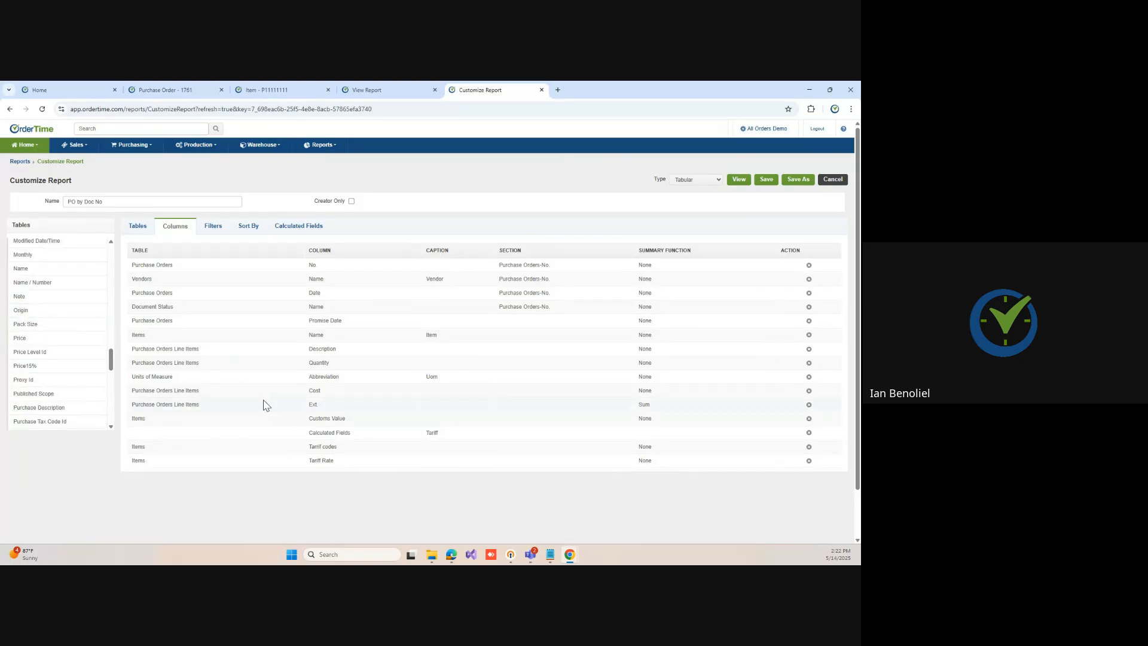
{"action": "left_click_drag", "start_coordinate": [342, 433], "coordinate": [308, 464]}
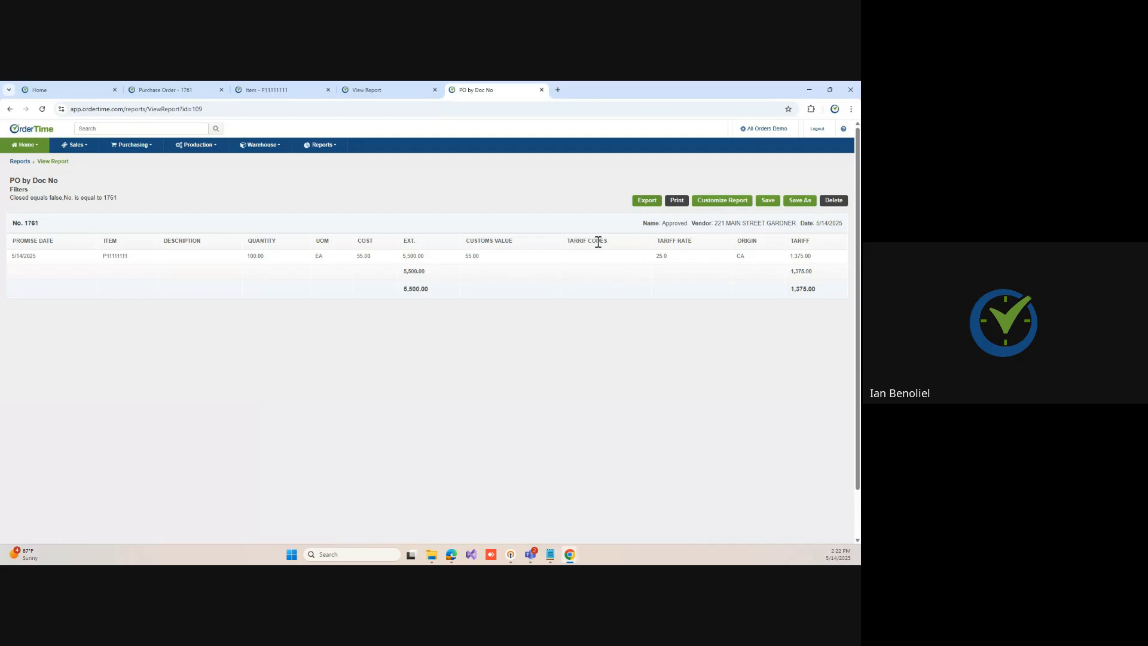
Step: Reopen the report's column settings and remove the Tariff codes column
{"action": "left_click", "coordinate": [718, 204]}
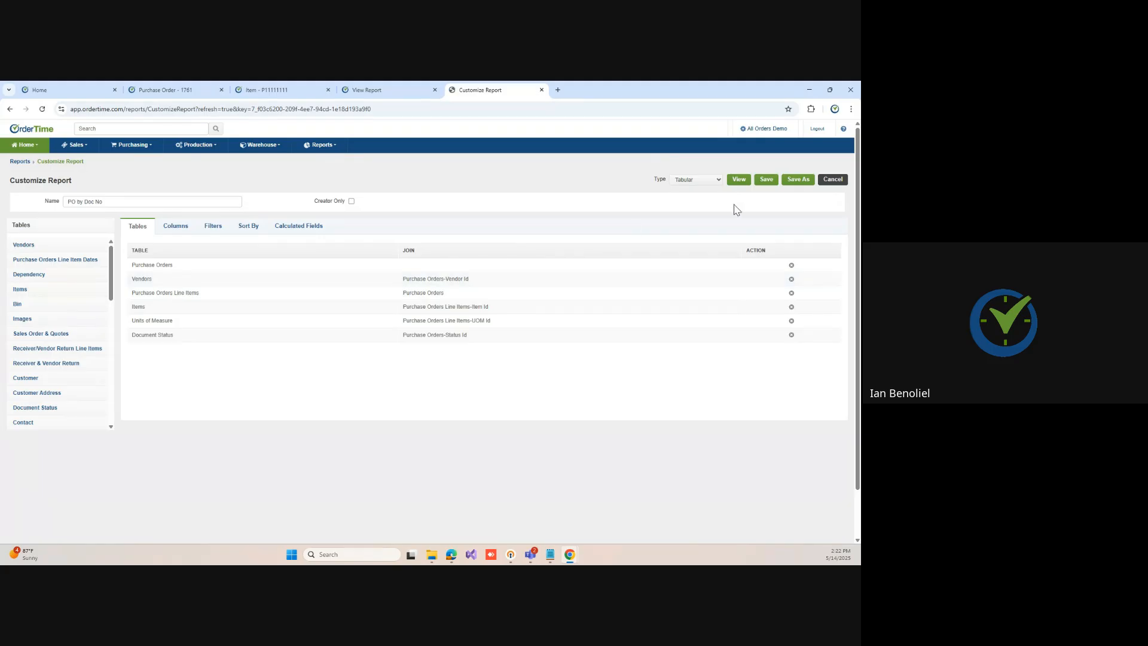
{"action": "left_click", "coordinate": [183, 226]}
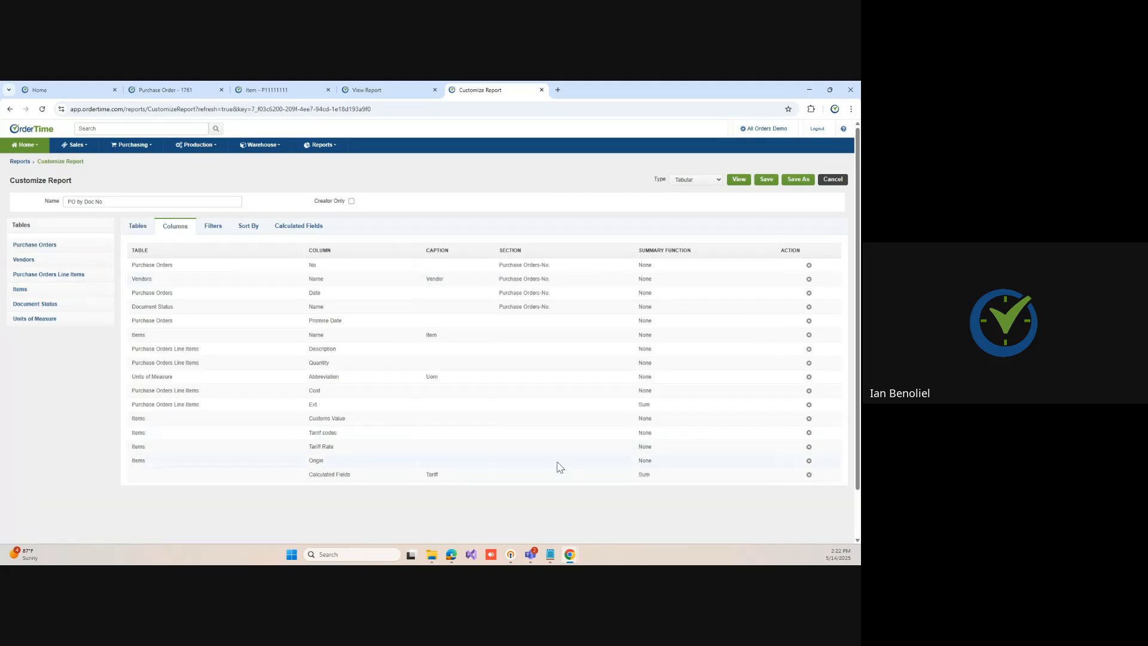
{"action": "left_click", "coordinate": [810, 433]}
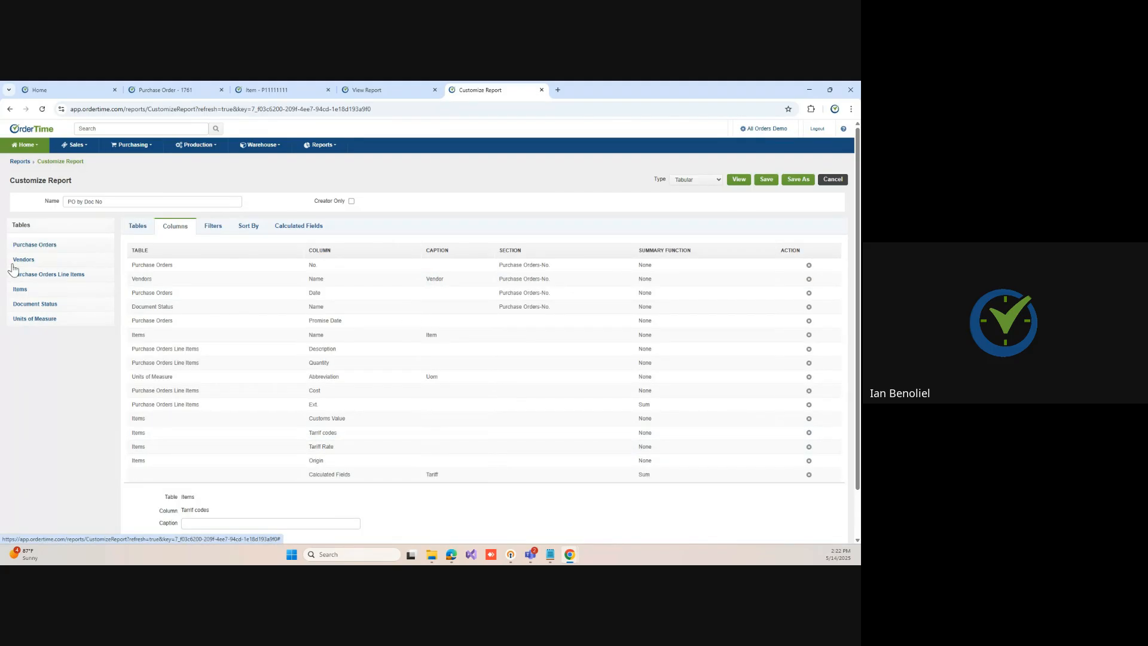
Step: Add Items > HS Code as a column, save the report, and open PO 1761
{"action": "left_click", "coordinate": [33, 290]}
{"action": "scroll", "coordinate": [57, 347], "scroll_direction": "down", "scroll_amount": 5}
{"action": "scroll", "coordinate": [60, 348], "scroll_direction": "down", "scroll_amount": 8}
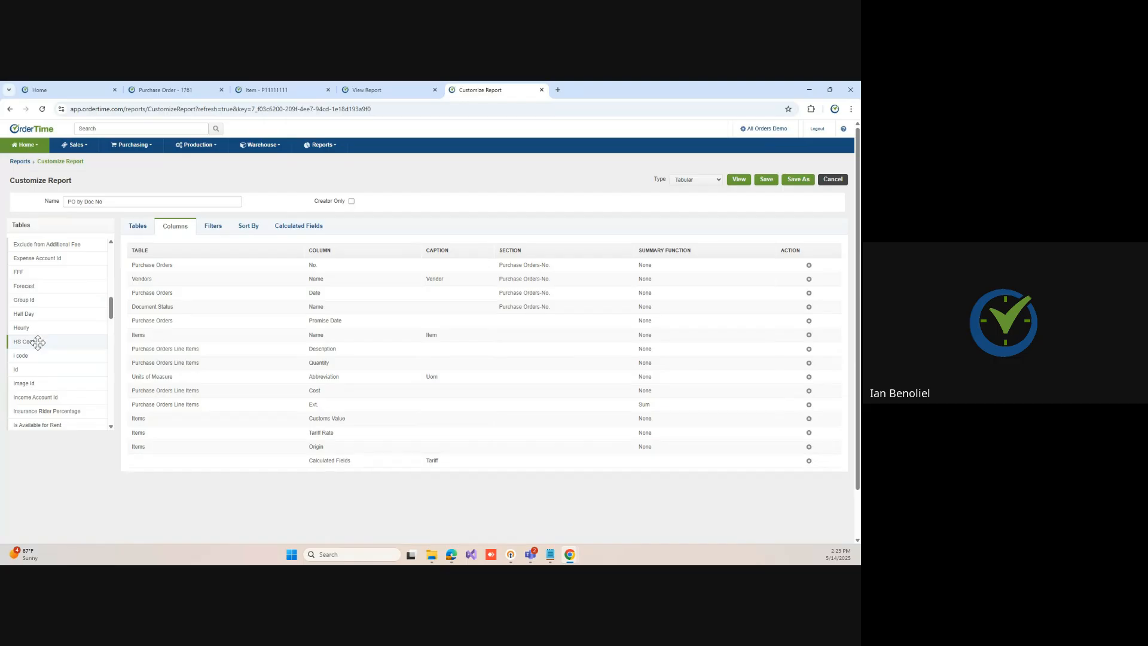
{"action": "left_click_drag", "start_coordinate": [36, 341], "coordinate": [317, 459]}
{"action": "left_click", "coordinate": [767, 181]}
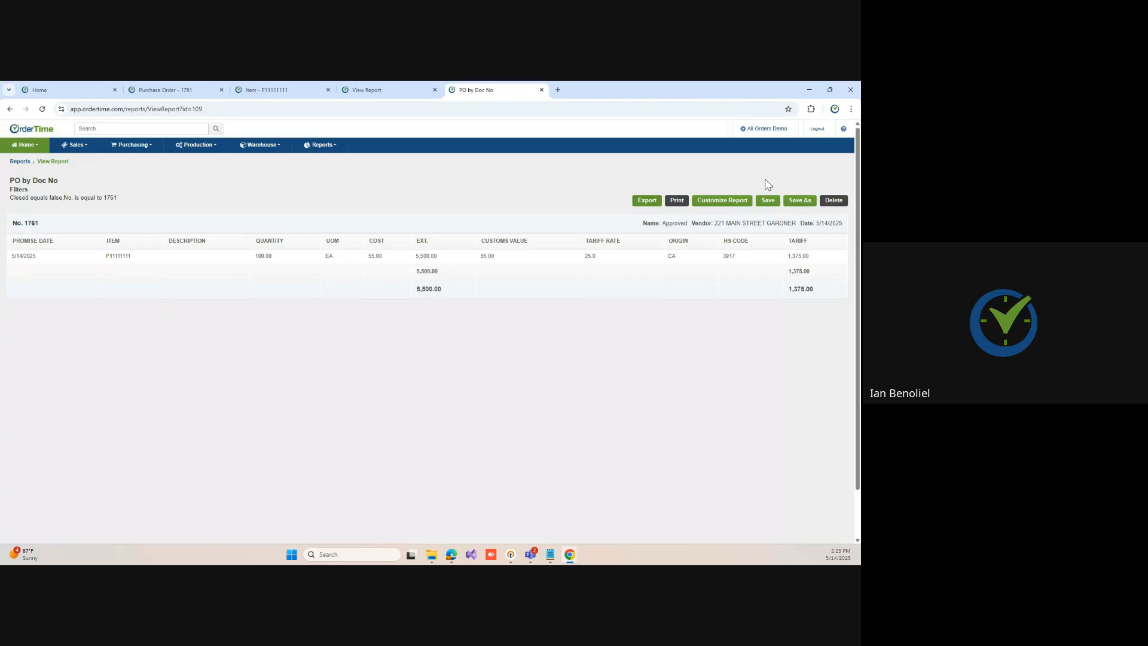
{"action": "left_click", "coordinate": [428, 257]}
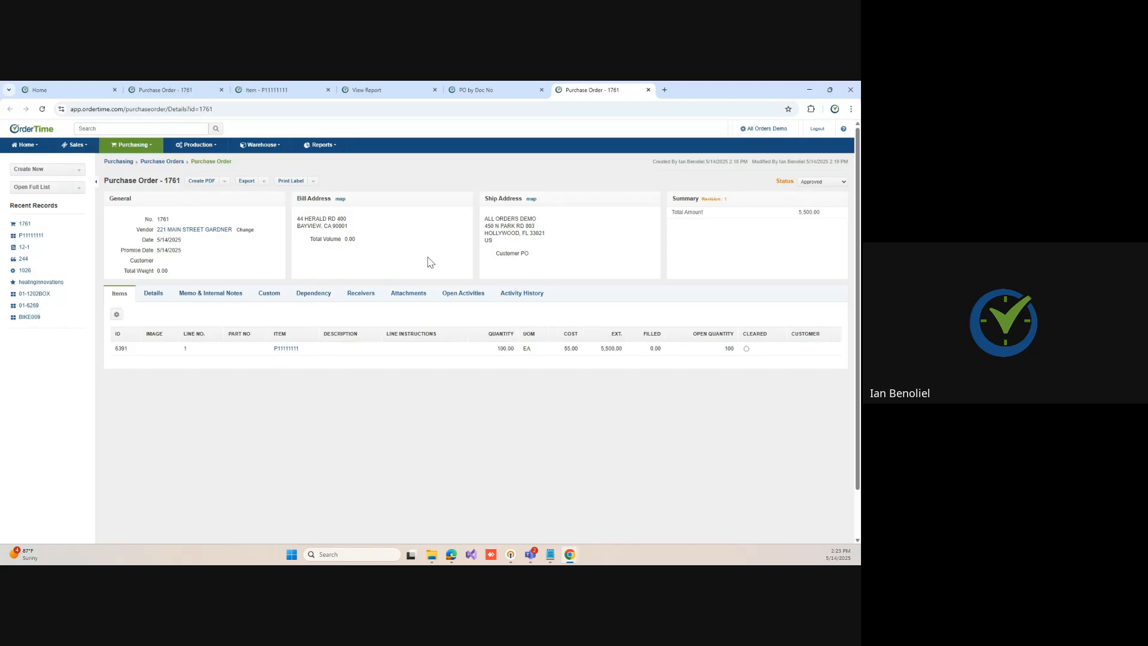
Step: Receive PO 1761 on a new receiver with status set to Received
{"action": "left_click", "coordinate": [361, 293]}
{"action": "left_click", "coordinate": [731, 315]}
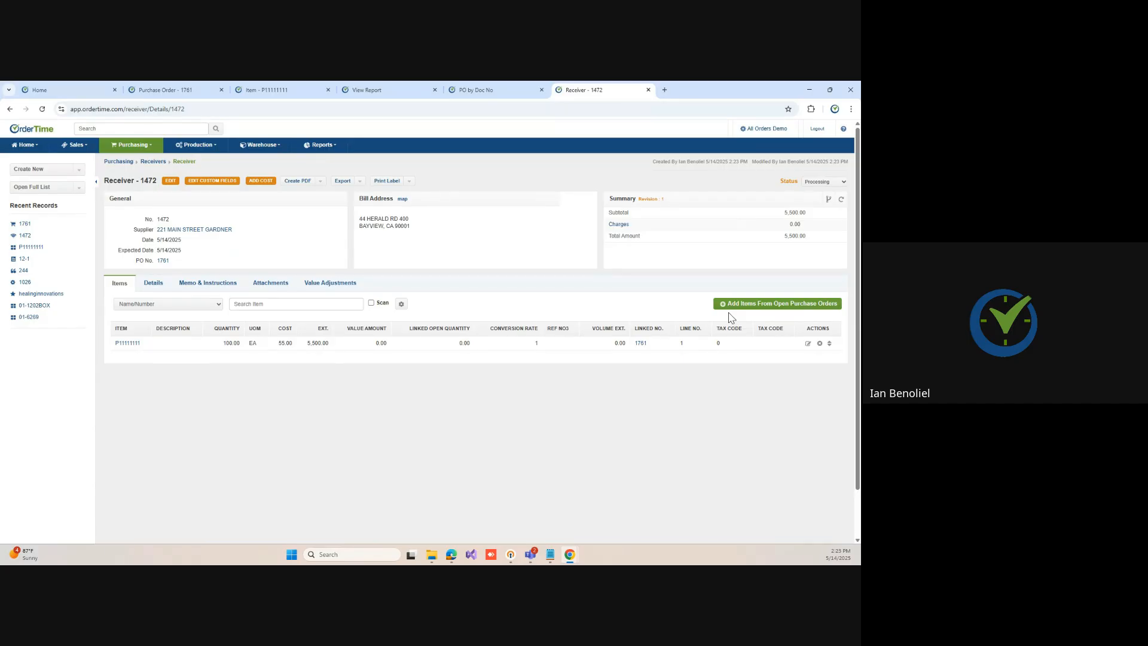
{"action": "left_click", "coordinate": [844, 182]}
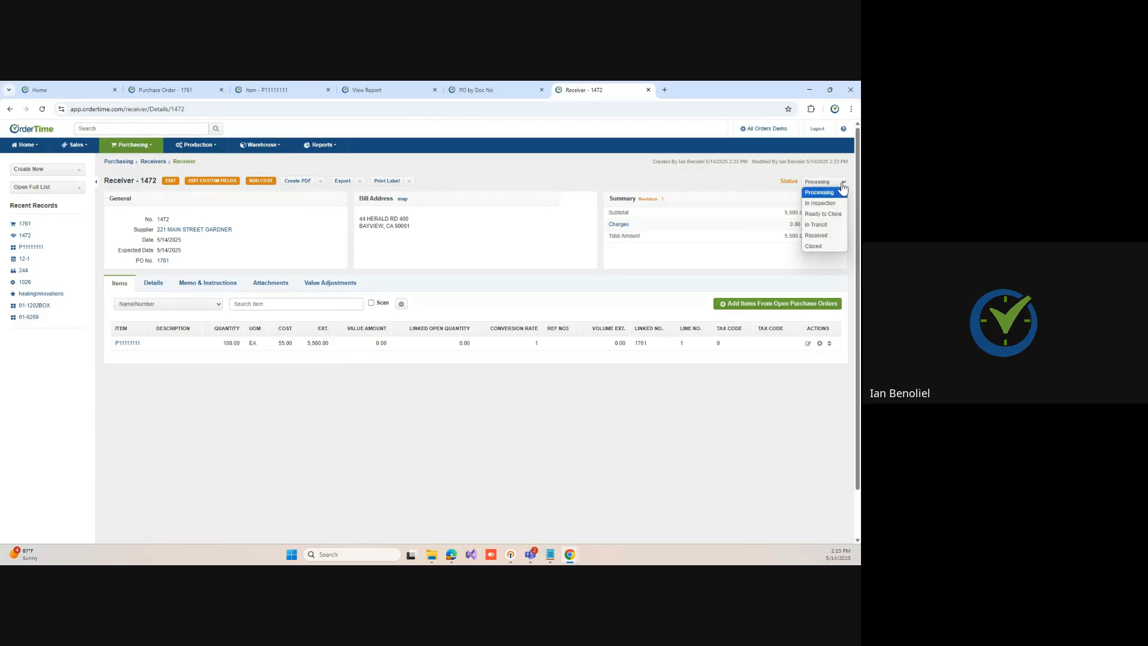
{"action": "left_click", "coordinate": [836, 238]}
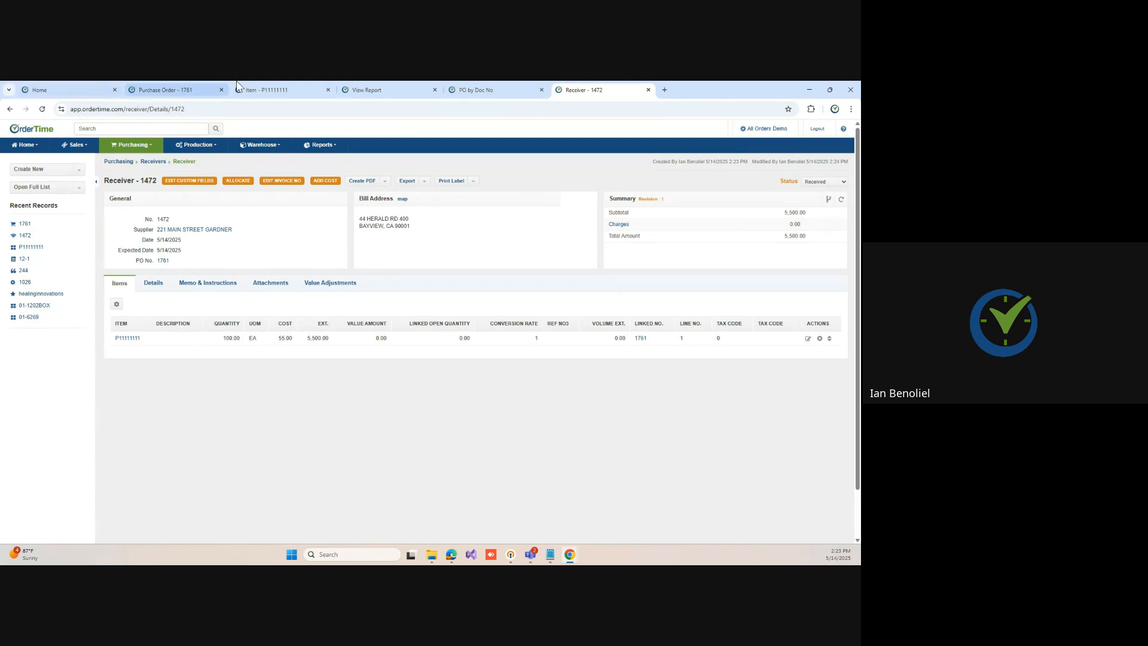
Step: Check the report's 1,375.00 grand-total tariff, then return to receiver 1472
{"action": "left_click", "coordinate": [479, 89]}
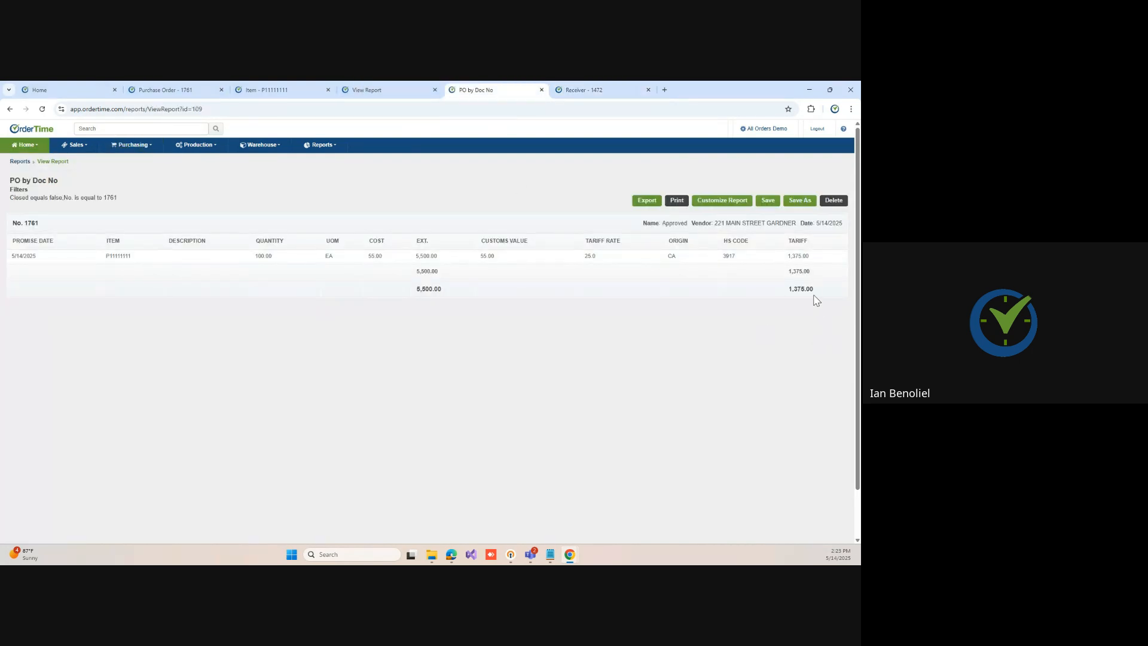
{"action": "left_click_drag", "start_coordinate": [816, 290], "coordinate": [791, 293]}
{"action": "left_click", "coordinate": [592, 90]}
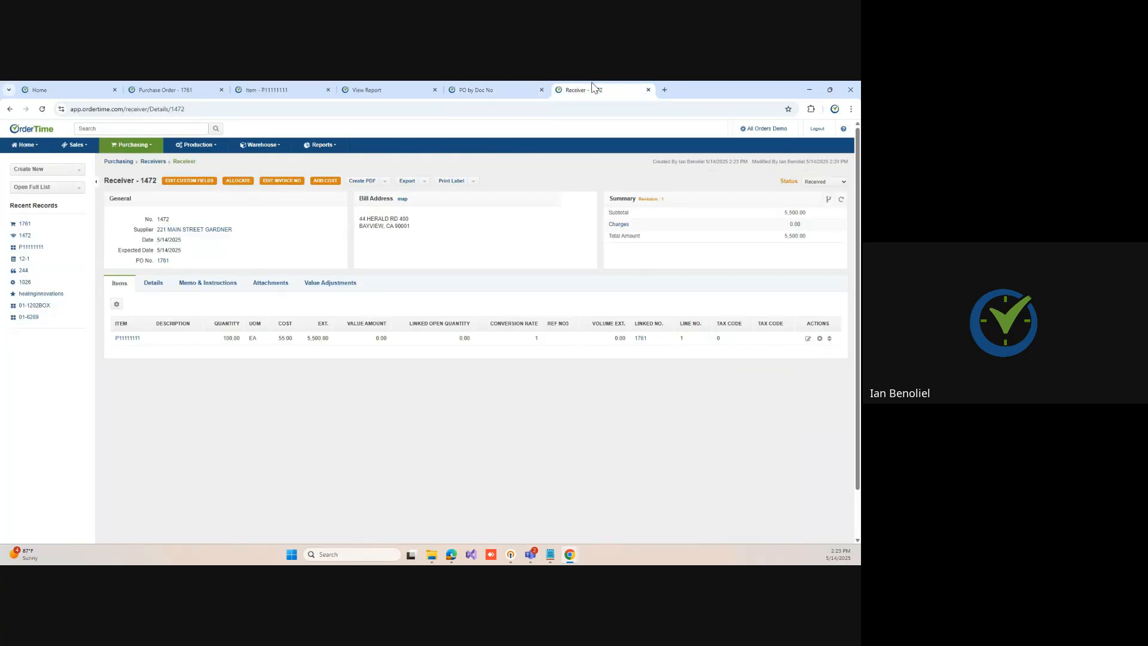
Step: Try Add Cost on the receiver, dismiss the not-yet-recorded warning, and go to Receivers
{"action": "left_click", "coordinate": [326, 181]}
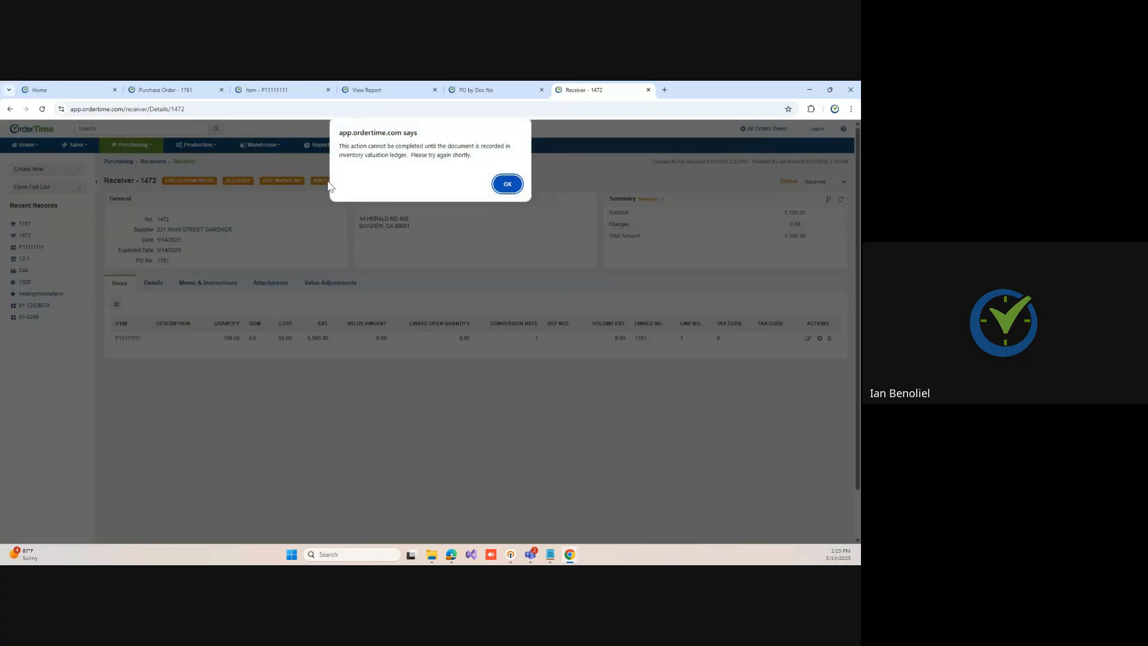
{"action": "left_click", "coordinate": [508, 182]}
{"action": "left_click", "coordinate": [152, 166]}
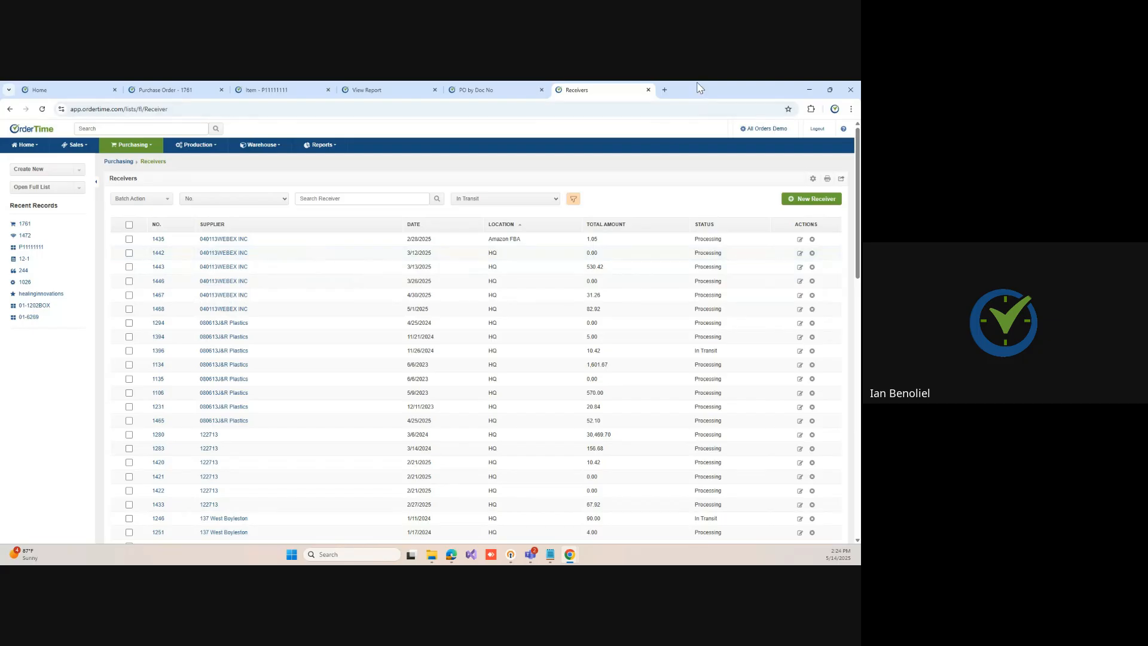
Step: Load the OrderTime help knowledgebase in a new browser tab
{"action": "left_click", "coordinate": [664, 90]}
{"action": "type", "text": "help"}
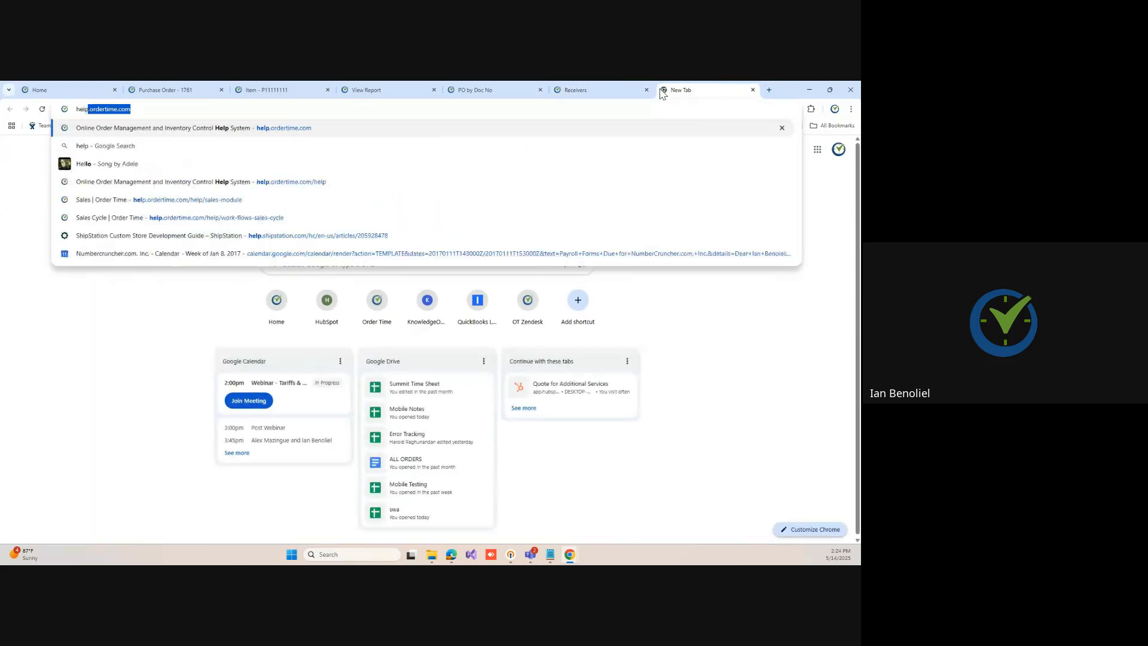
{"action": "key", "text": "Return"}
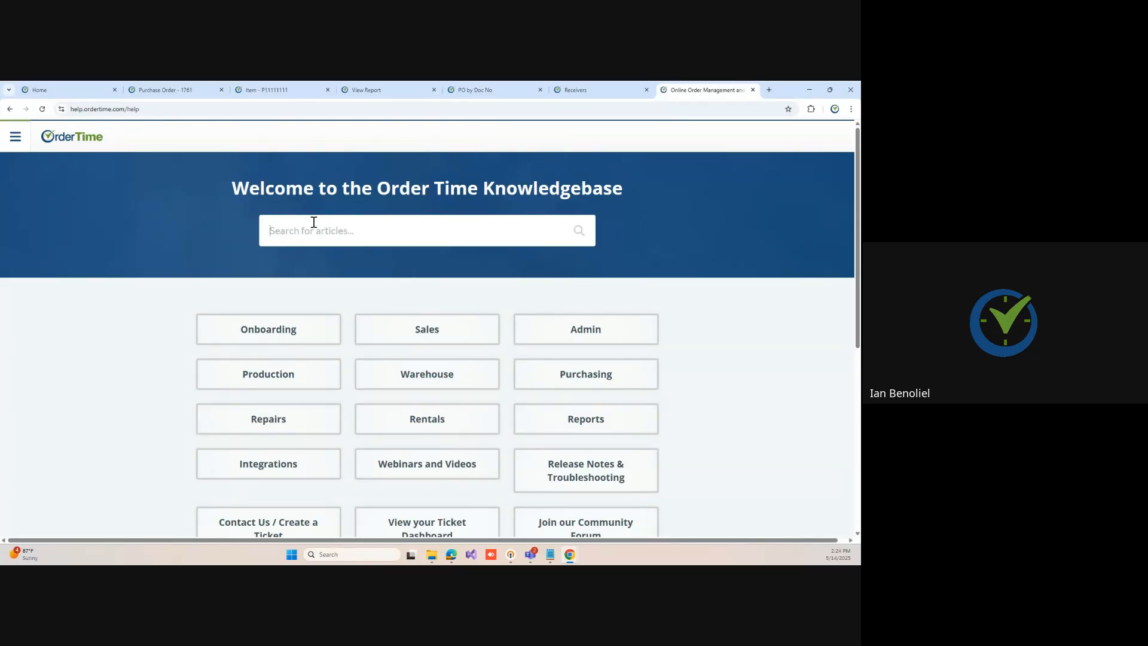
Step: Search for 'add cost' and read the Adding Charges After Receiving article
{"action": "type", "text": "add cost"}
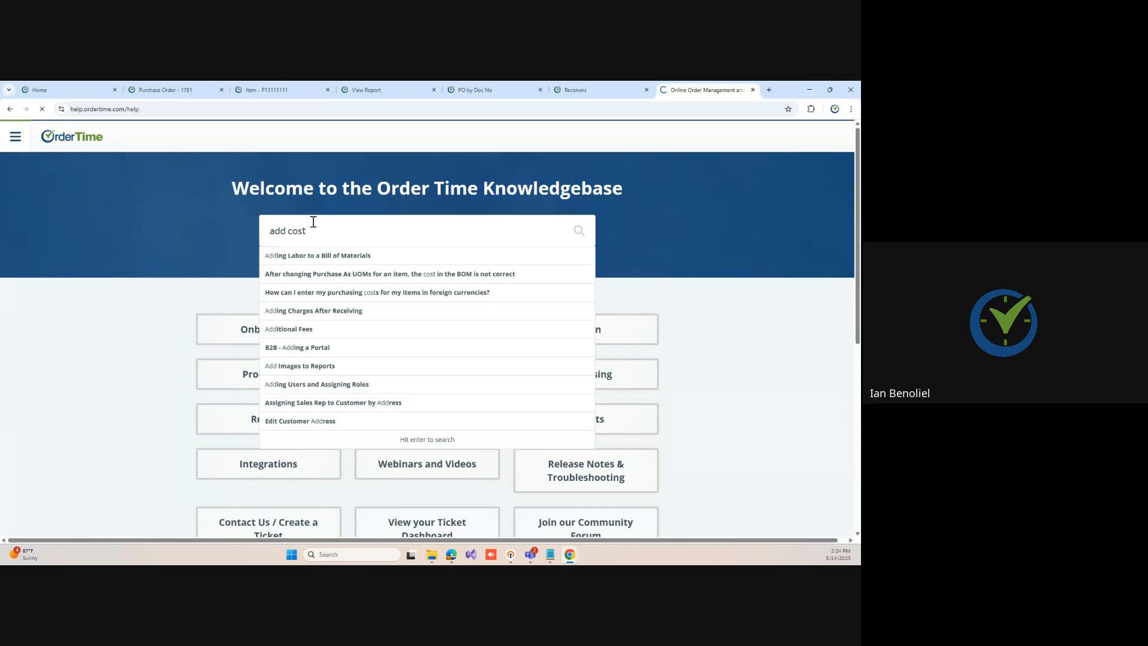
{"action": "key", "text": "Return"}
{"action": "left_click", "coordinate": [293, 243]}
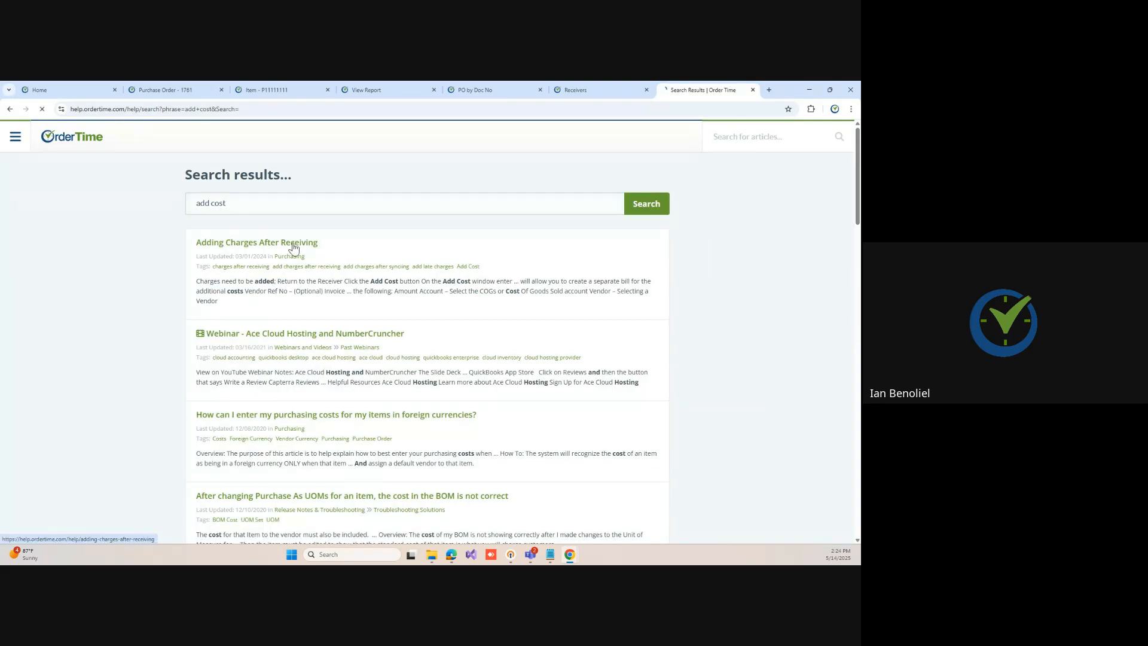
{"action": "scroll", "coordinate": [294, 251], "scroll_direction": "down", "scroll_amount": 7}
{"action": "scroll", "coordinate": [489, 255], "scroll_direction": "down", "scroll_amount": 5}
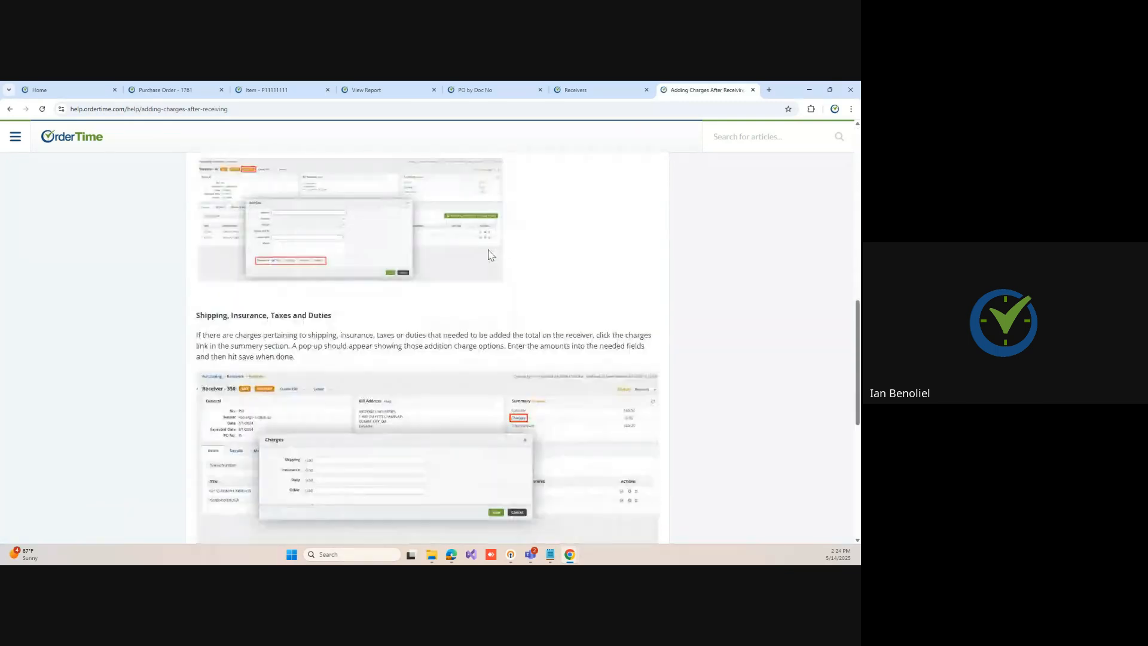
{"action": "scroll", "coordinate": [494, 256], "scroll_direction": "up", "scroll_amount": 2}
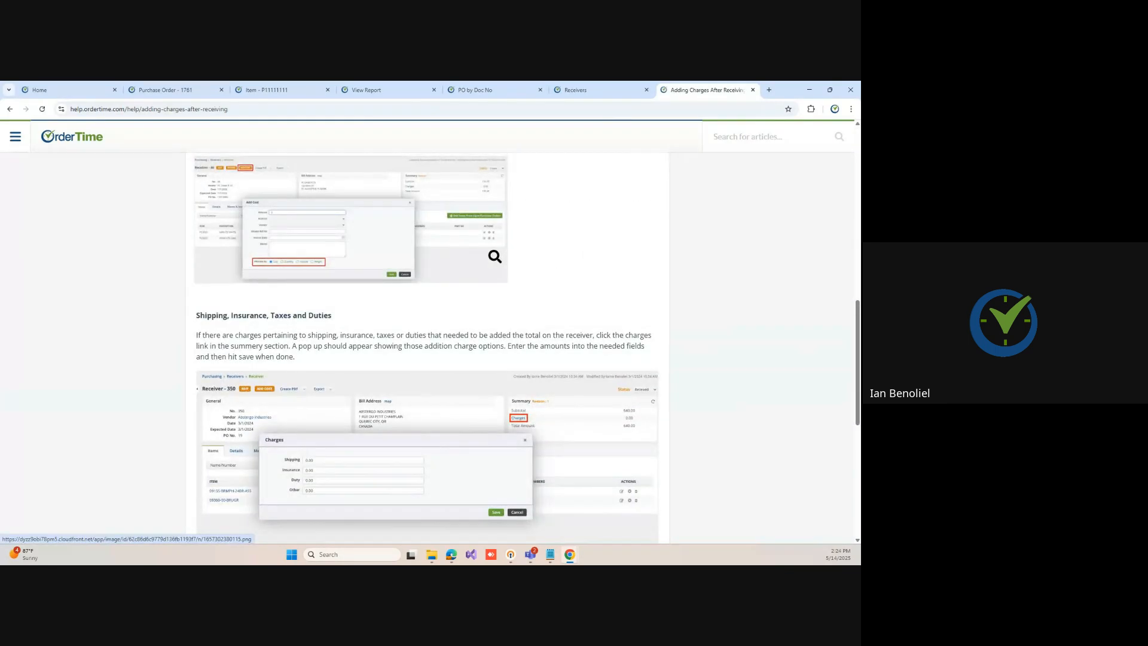
{"action": "scroll", "coordinate": [494, 256], "scroll_direction": "up", "scroll_amount": 1}
{"action": "scroll", "coordinate": [495, 257], "scroll_direction": "down", "scroll_amount": 5}
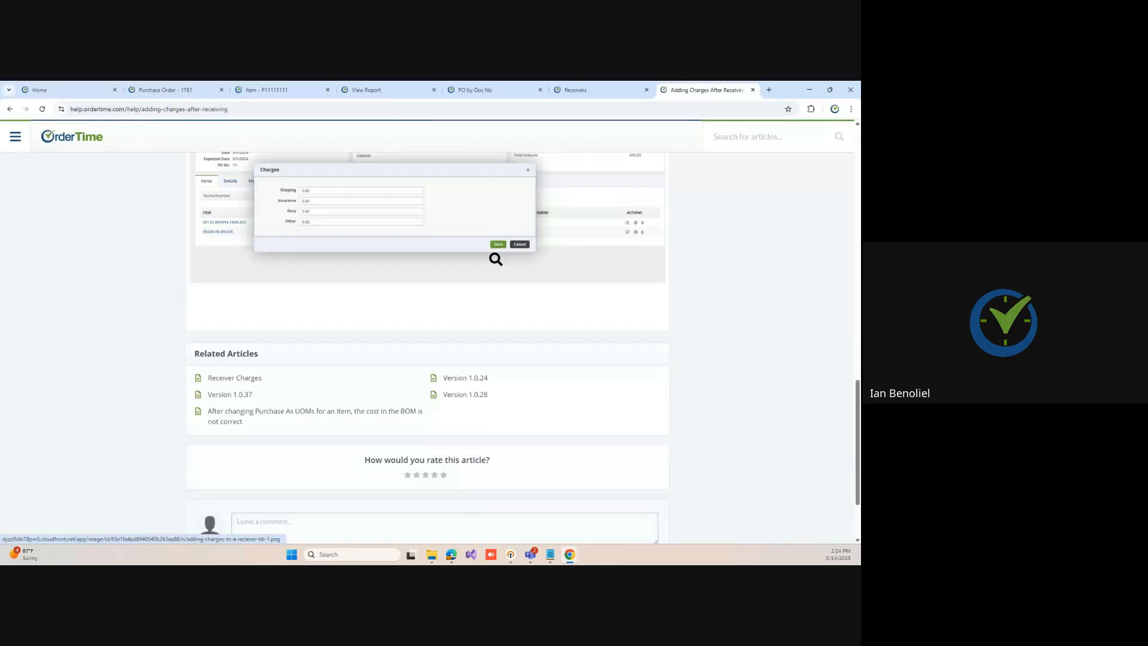
{"action": "scroll", "coordinate": [495, 258], "scroll_direction": "up", "scroll_amount": 4}
{"action": "scroll", "coordinate": [491, 258], "scroll_direction": "up", "scroll_amount": 5}
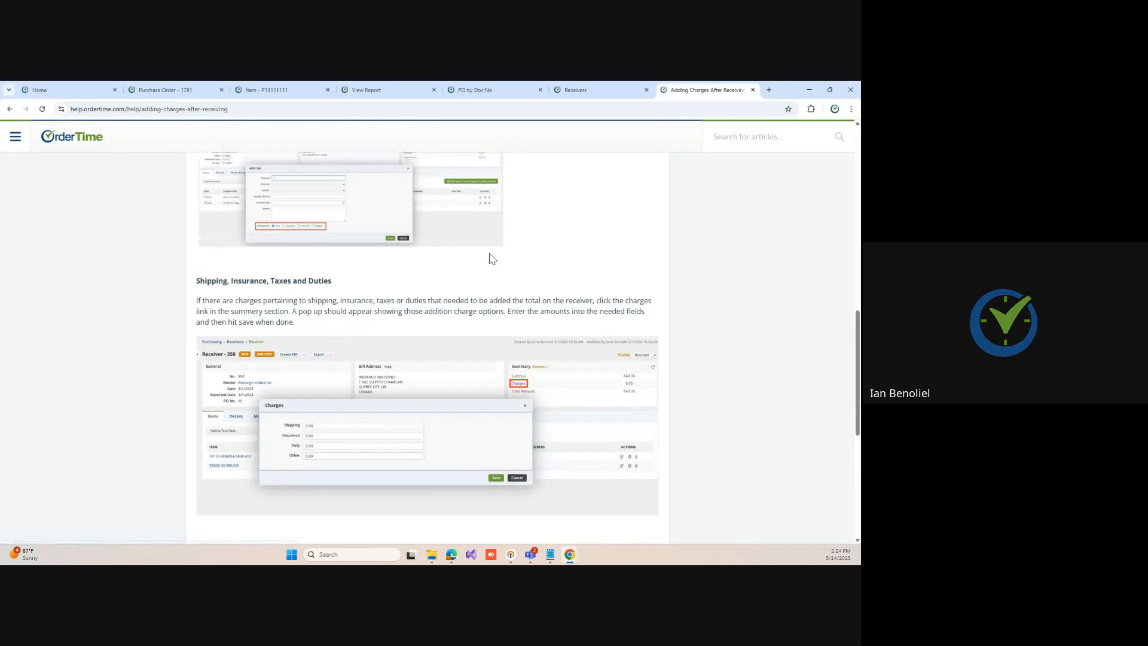
{"action": "scroll", "coordinate": [492, 259], "scroll_direction": "up", "scroll_amount": 4}
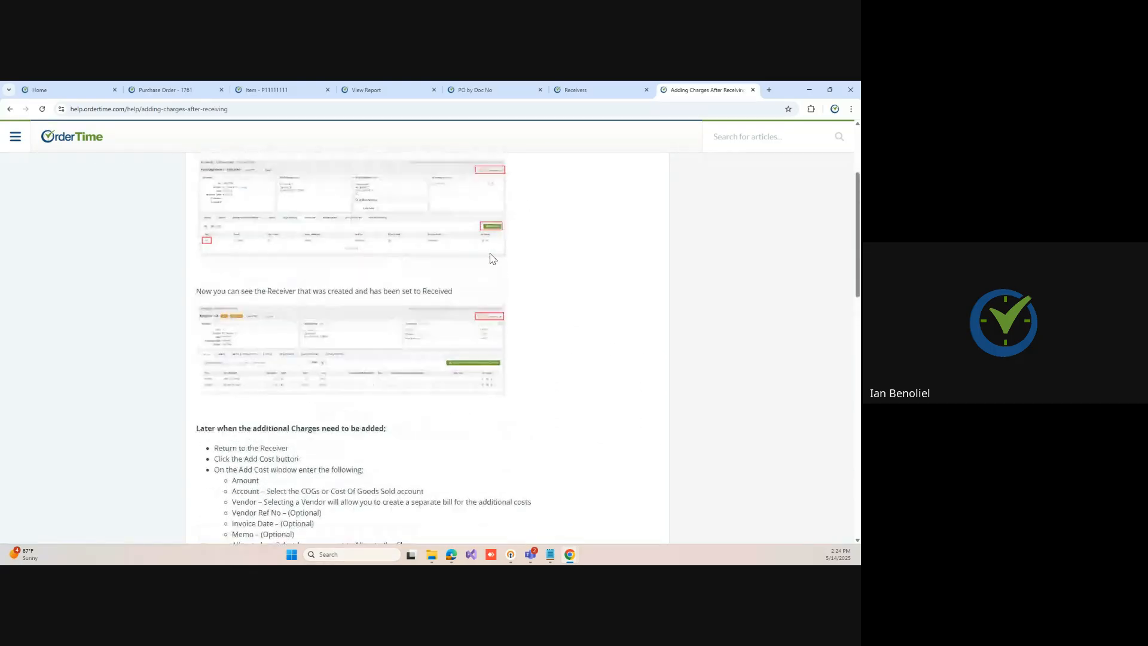
{"action": "scroll", "coordinate": [491, 255], "scroll_direction": "down", "scroll_amount": 10}
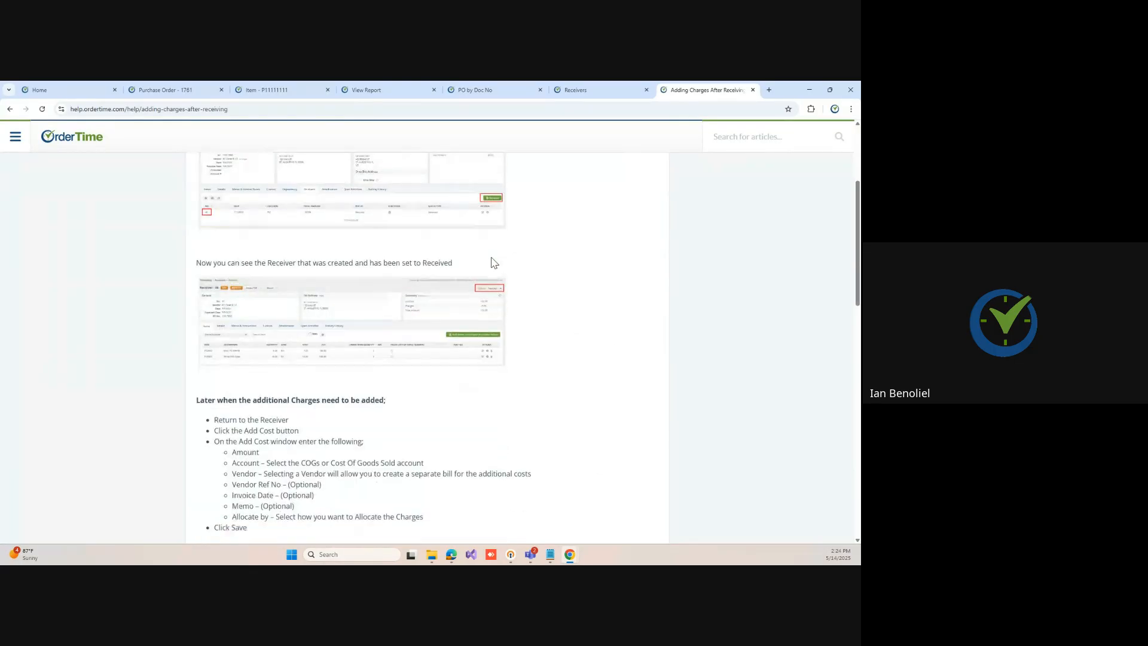
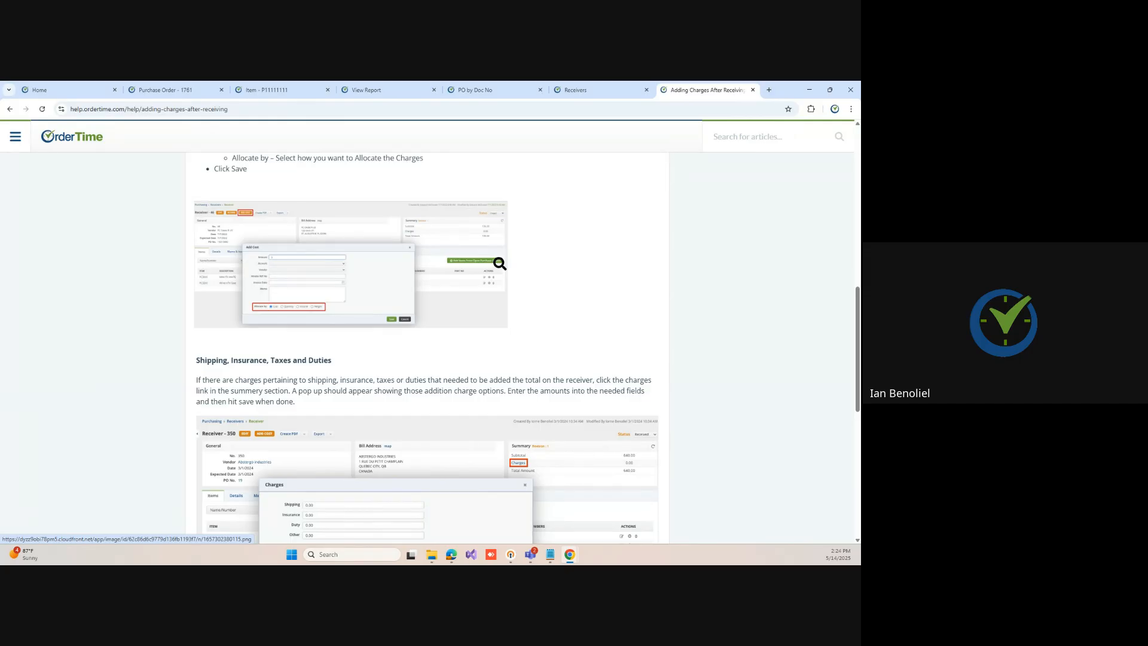
Step: Open receiver 1472 from purchase order 1761's Receivers list
{"action": "left_click", "coordinate": [577, 89]}
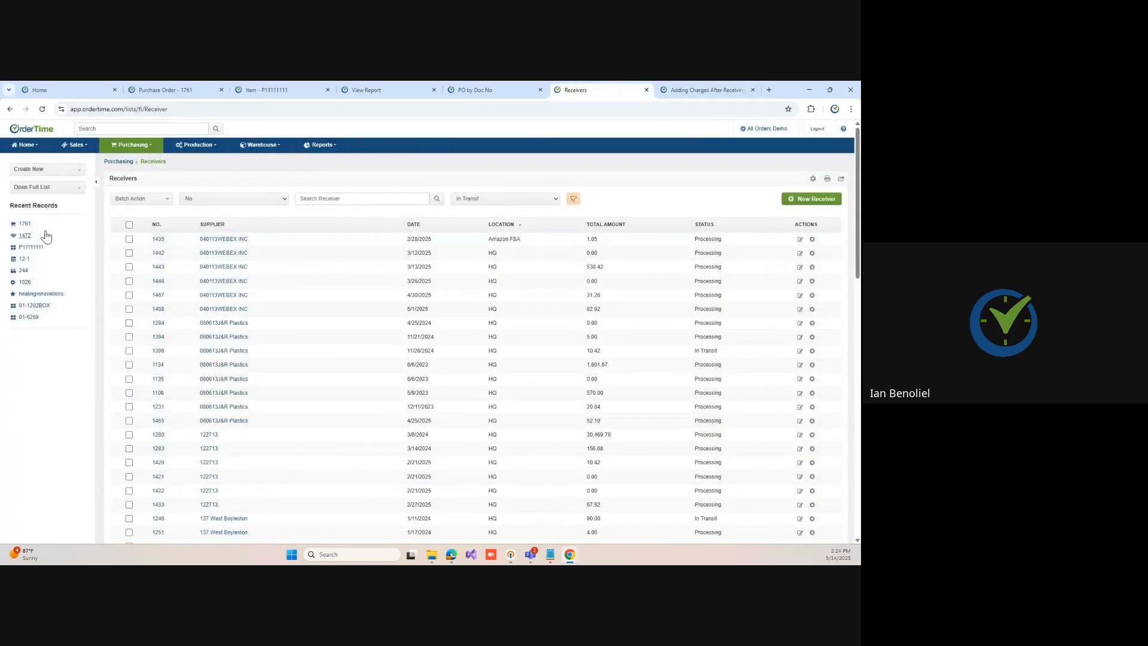
{"action": "left_click", "coordinate": [25, 224]}
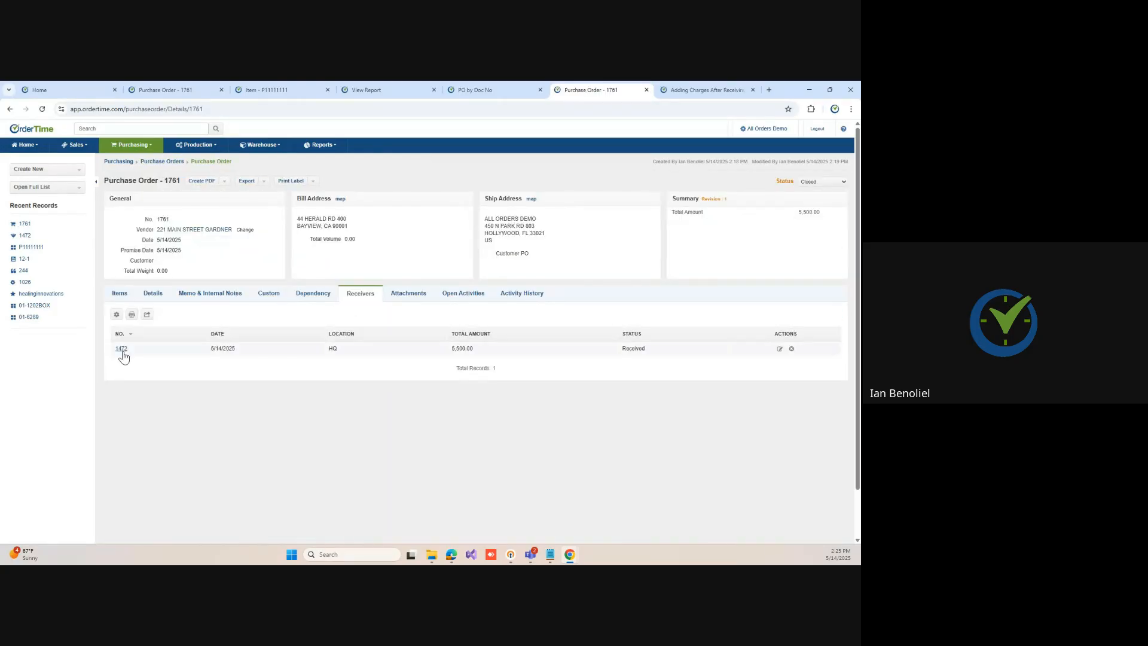
{"action": "left_click", "coordinate": [122, 351]}
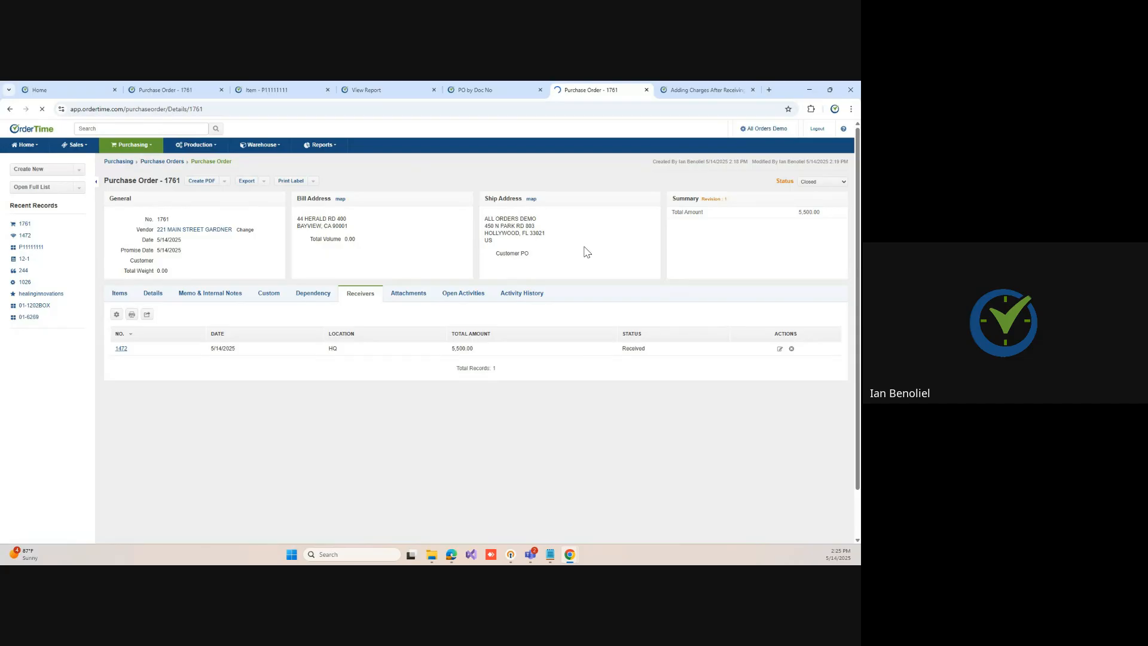
Step: Add a 1,375.00 cost to receiver 1472, charged to the Freight & Delivery account
{"action": "left_click", "coordinate": [336, 183]}
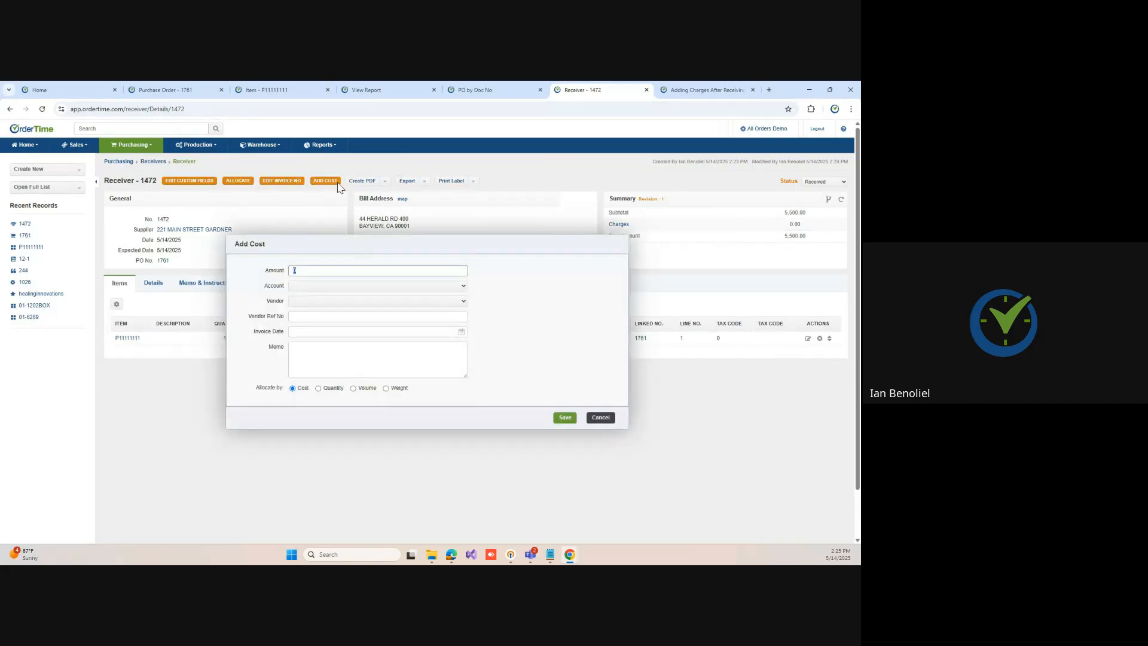
{"action": "type", "text": "1,375.00"}
{"action": "left_click", "coordinate": [319, 286]}
{"action": "scroll", "coordinate": [398, 403], "scroll_direction": "down", "scroll_amount": 3}
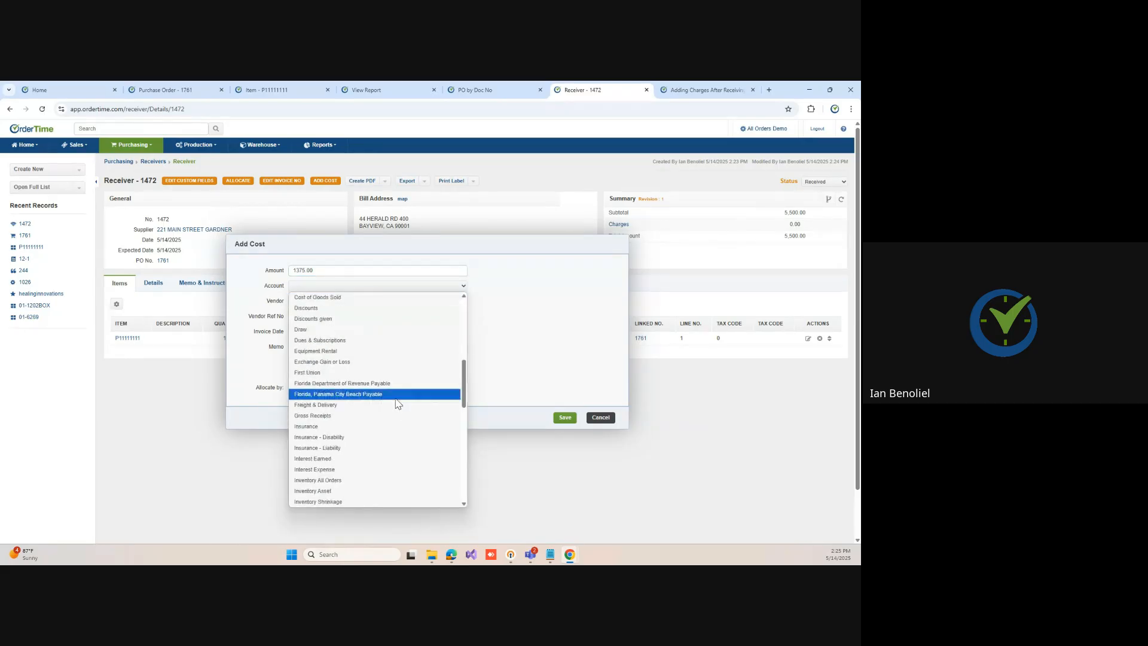
{"action": "scroll", "coordinate": [398, 404], "scroll_direction": "down", "scroll_amount": 7}
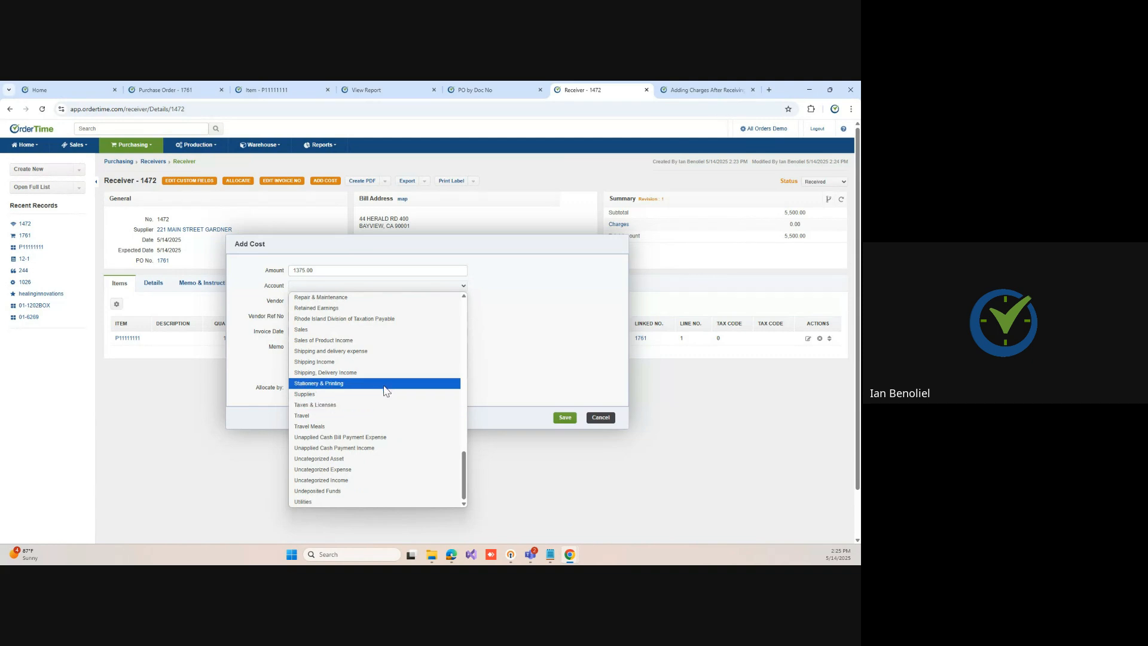
{"action": "key", "text": "f"}
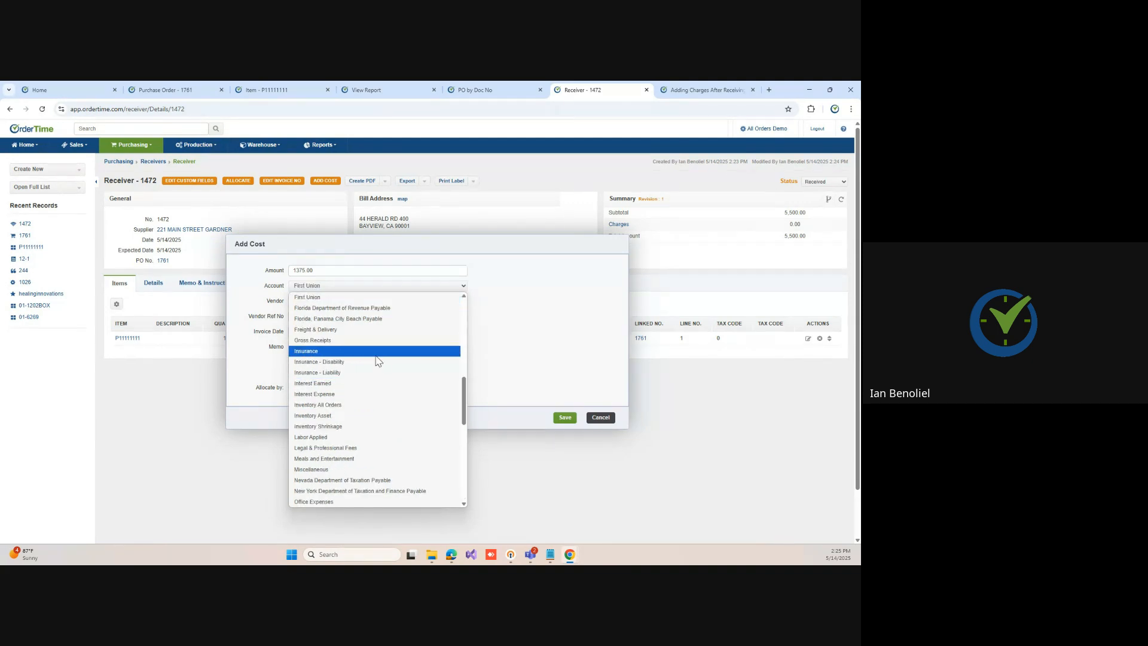
{"action": "left_click", "coordinate": [354, 329]}
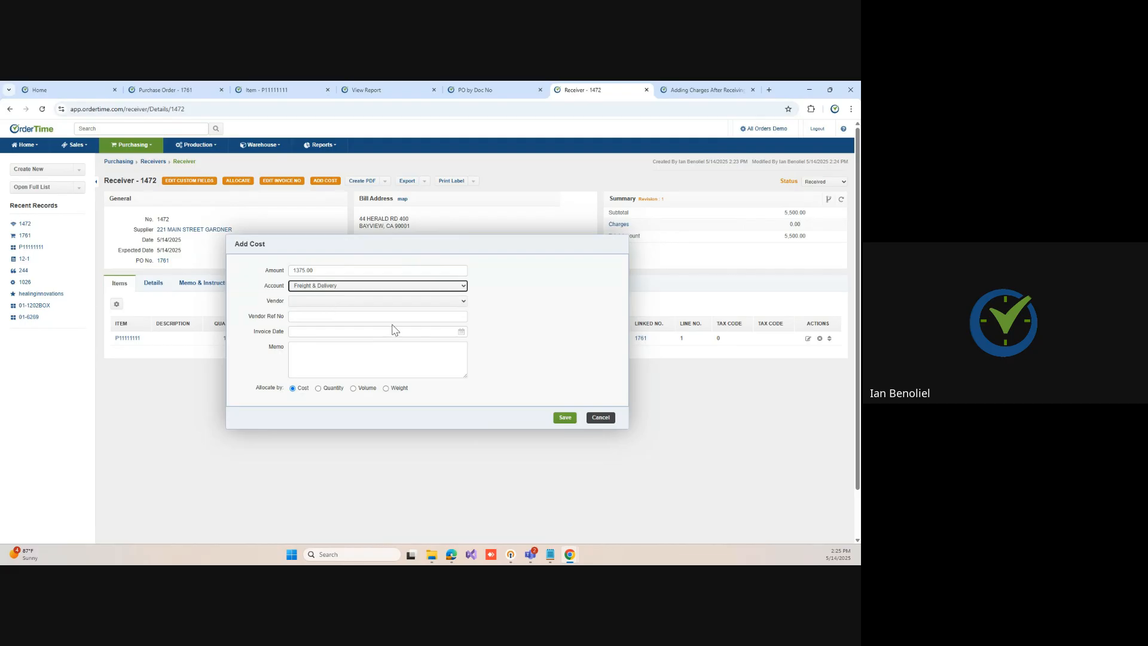
Step: Set vendor 3L Distribution, Inc (Indorama), enter a vendor reference number, and save the cost
{"action": "left_click", "coordinate": [366, 302]}
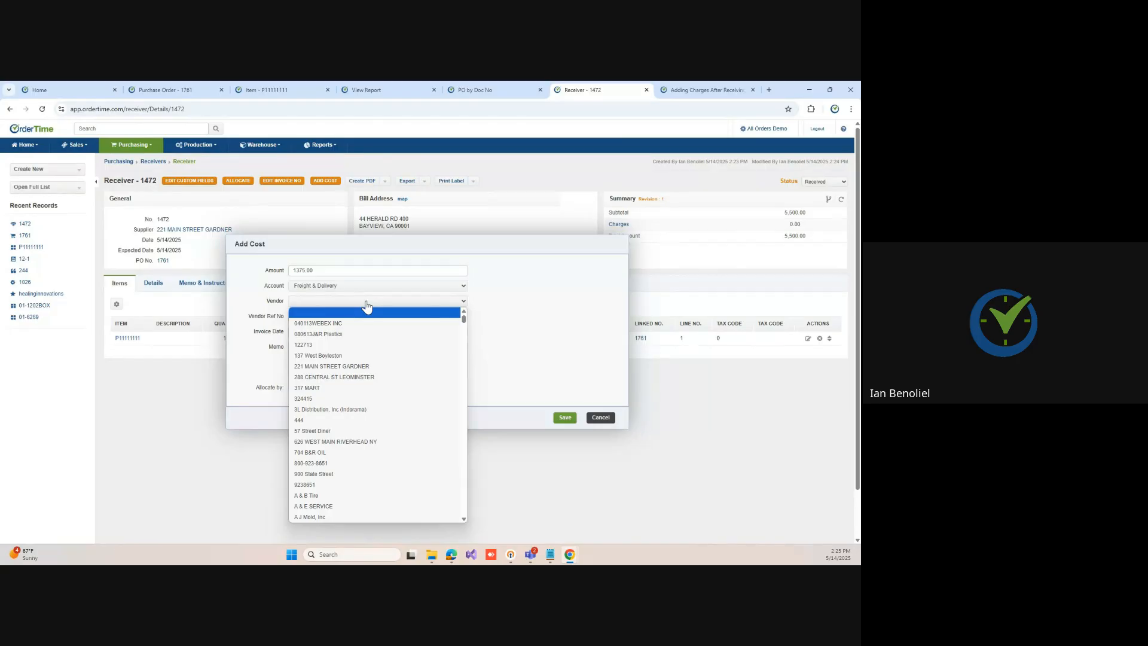
{"action": "left_click", "coordinate": [367, 302]}
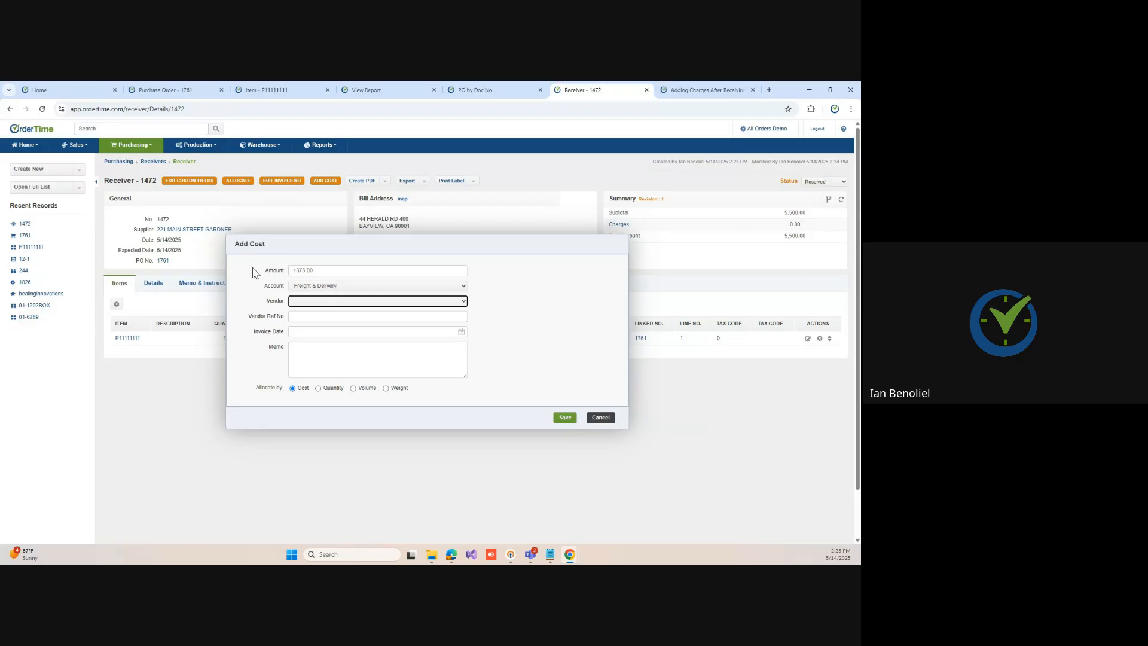
{"action": "left_click", "coordinate": [334, 302]}
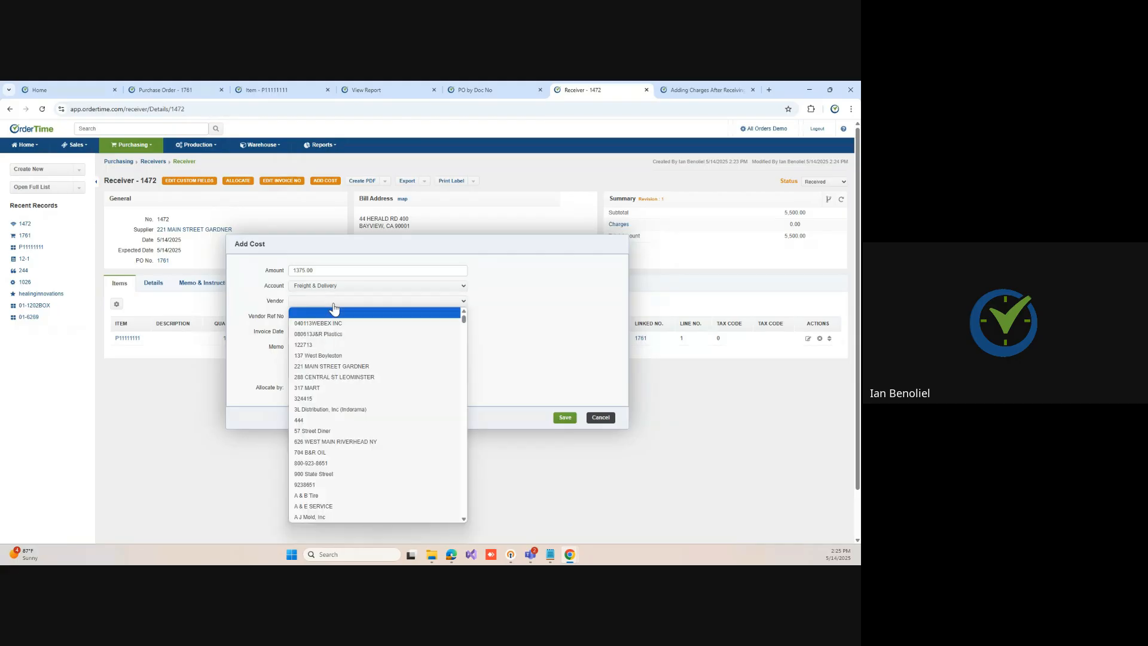
{"action": "left_click", "coordinate": [345, 410]}
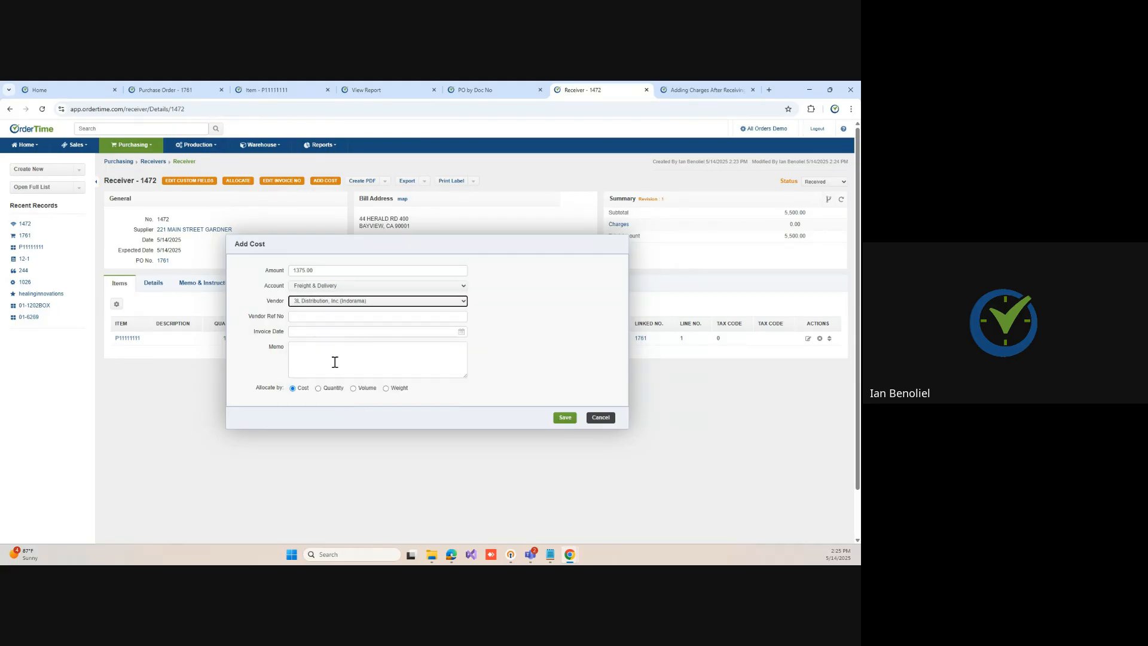
{"action": "left_click", "coordinate": [326, 317]}
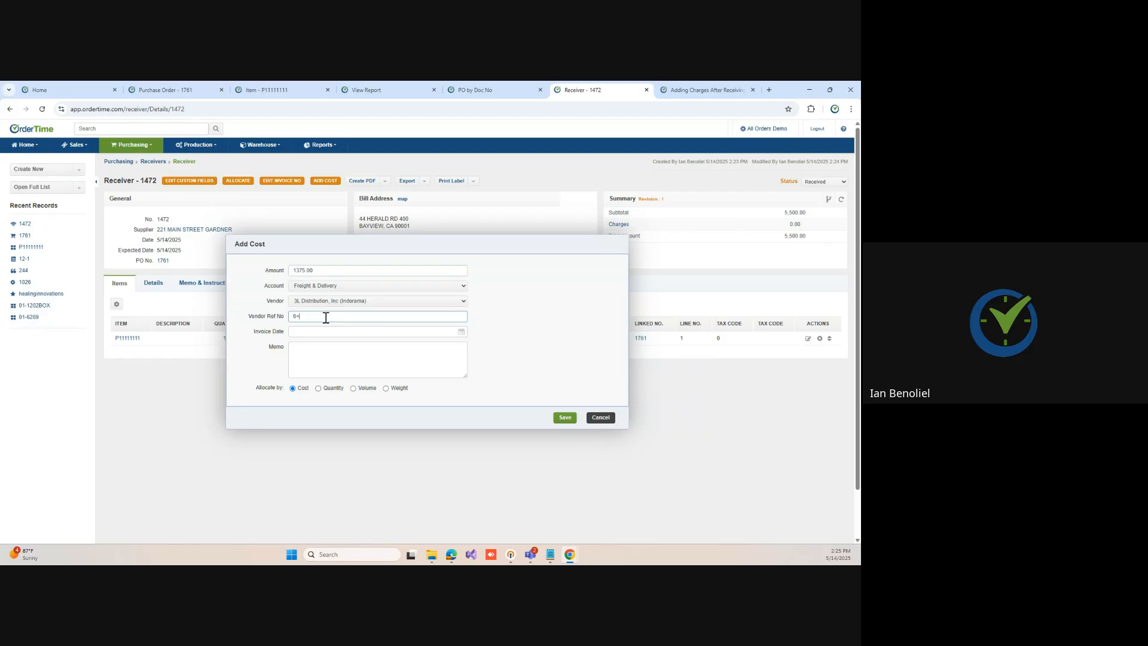
{"action": "type", "text": "6+465465"}
{"action": "left_click", "coordinate": [566, 418]}
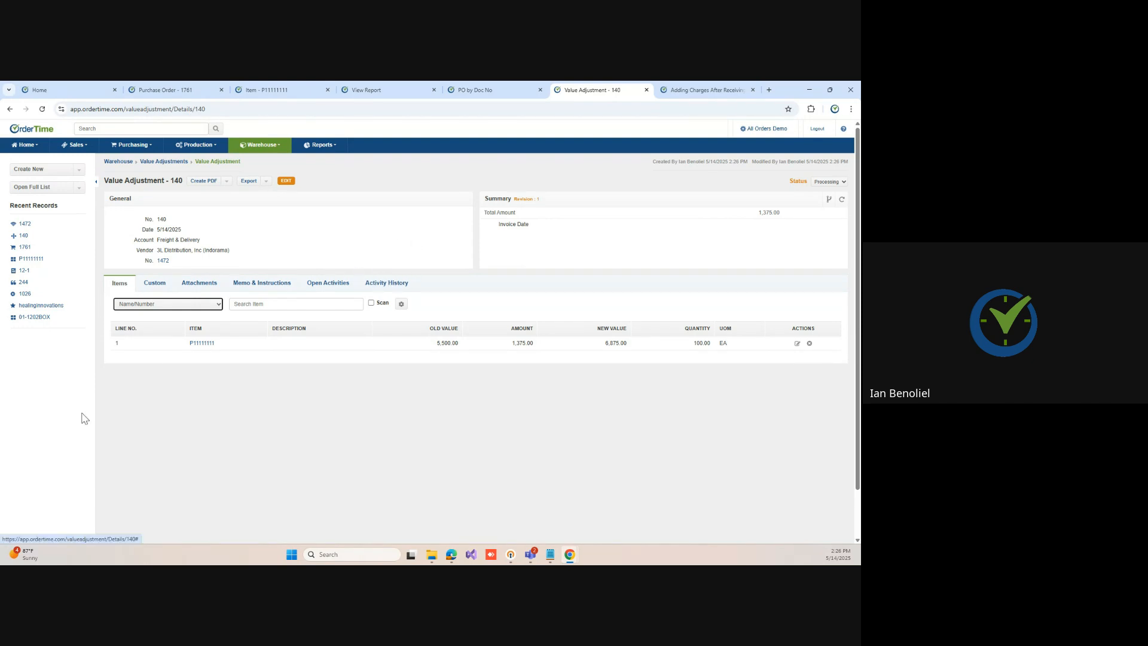
Step: Switch back to the OrderTime window showing value adjustment 140
{"action": "key", "text": "alt+Tab"}
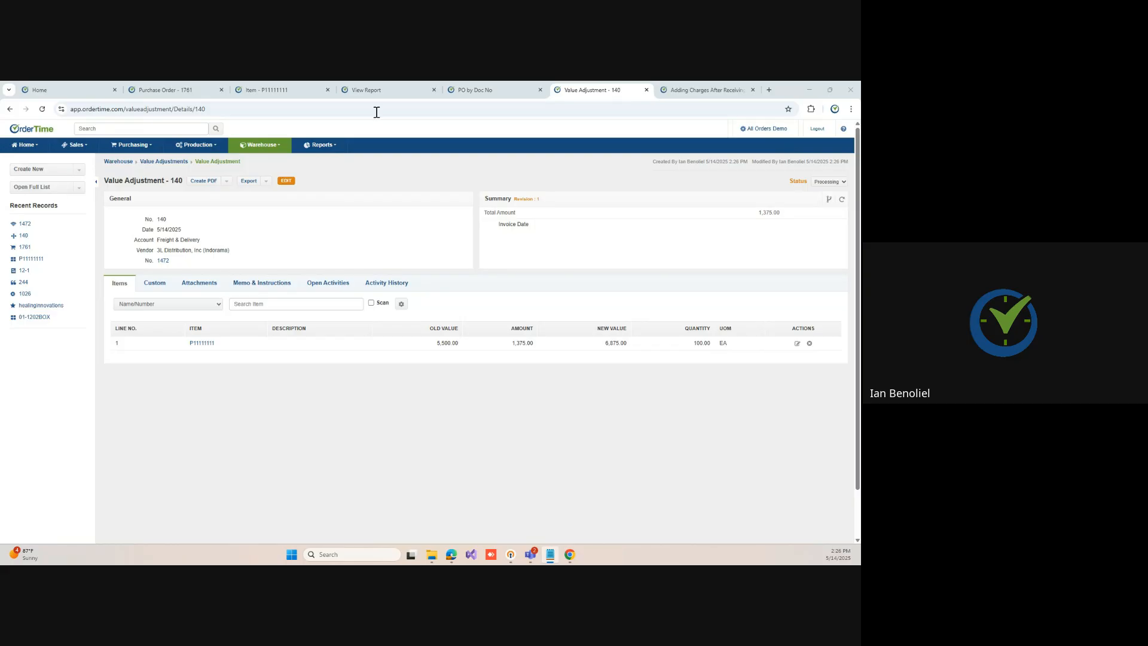
Step: In Admin > Form Templates, look at BOL1, then edit the commercial invice template
{"action": "left_click", "coordinate": [771, 134]}
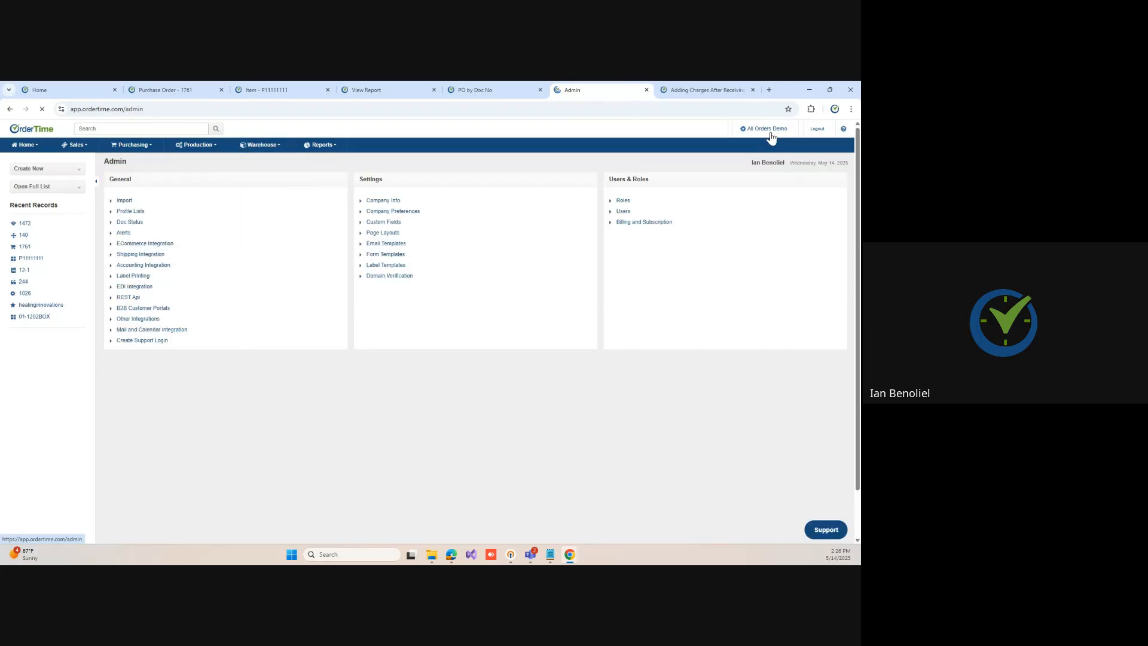
{"action": "left_click", "coordinate": [385, 257]}
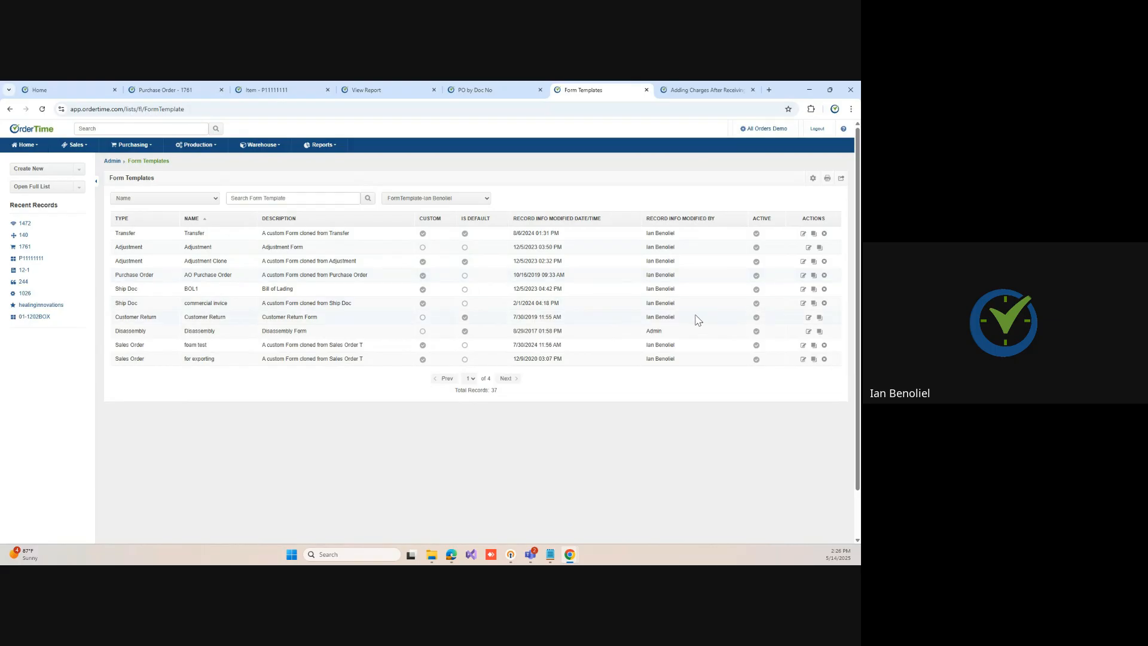
{"action": "left_click", "coordinate": [803, 290]}
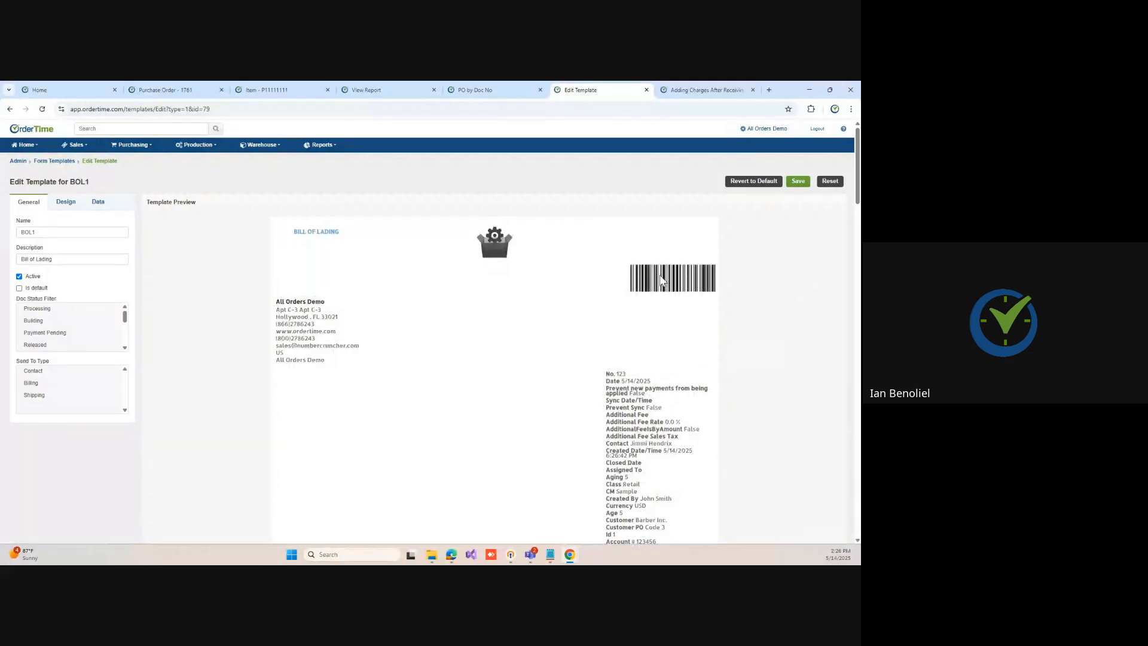
{"action": "left_click", "coordinate": [10, 110]}
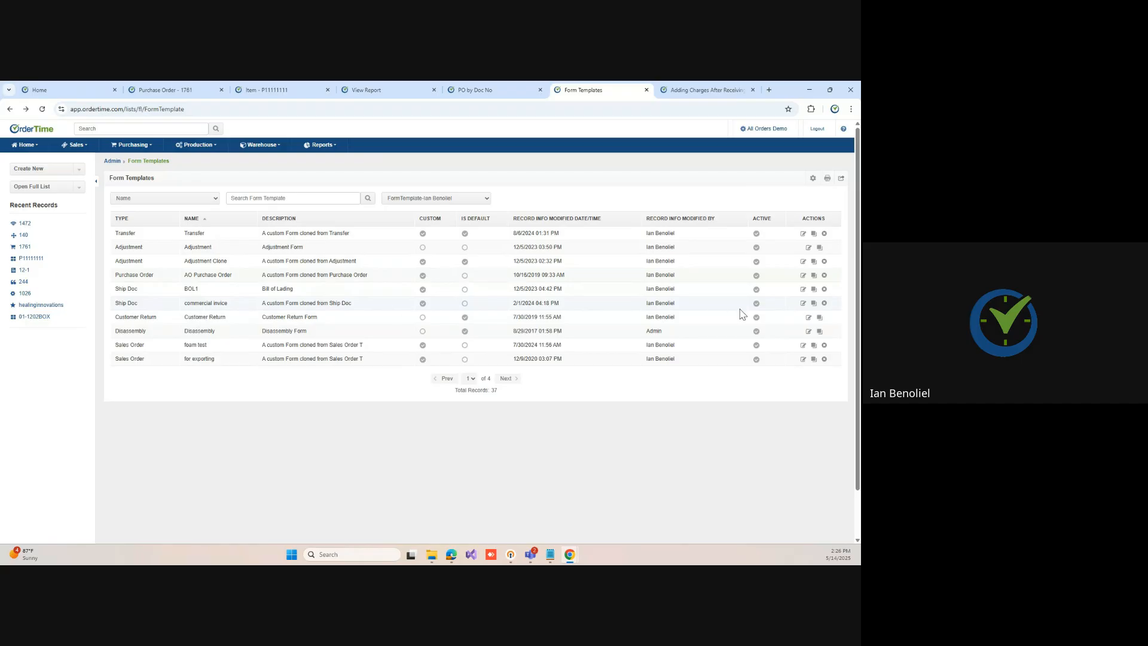
{"action": "left_click", "coordinate": [804, 303]}
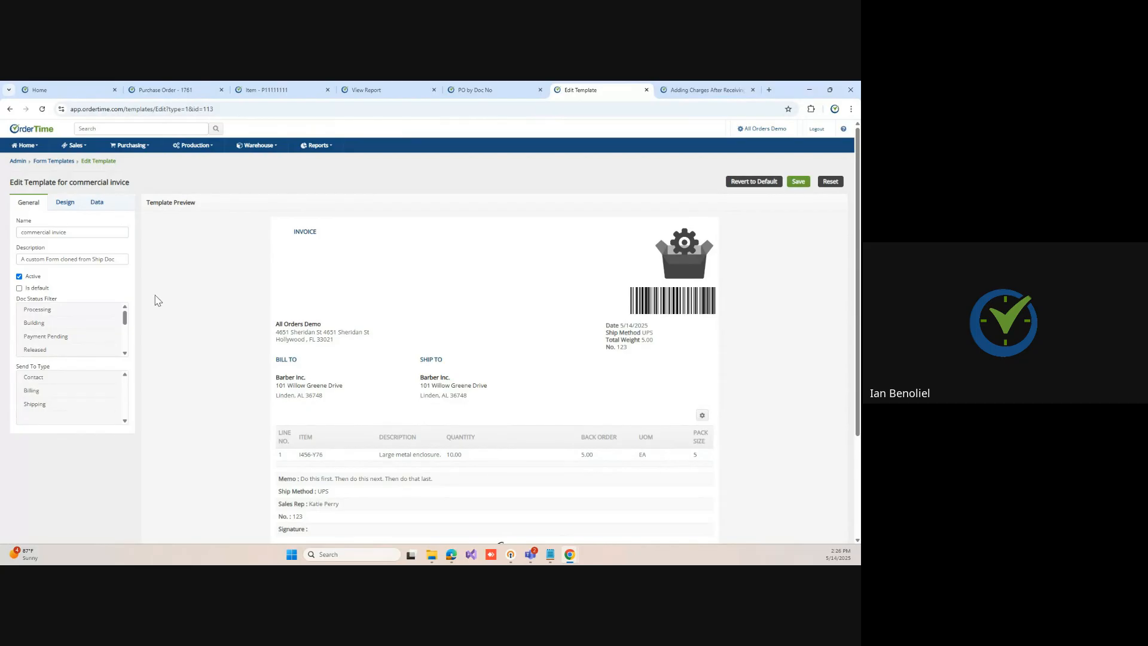
Step: Uncheck Back Order and Pack Size in the template's Item Section data fields
{"action": "left_click", "coordinate": [96, 203]}
{"action": "left_click", "coordinate": [452, 453]}
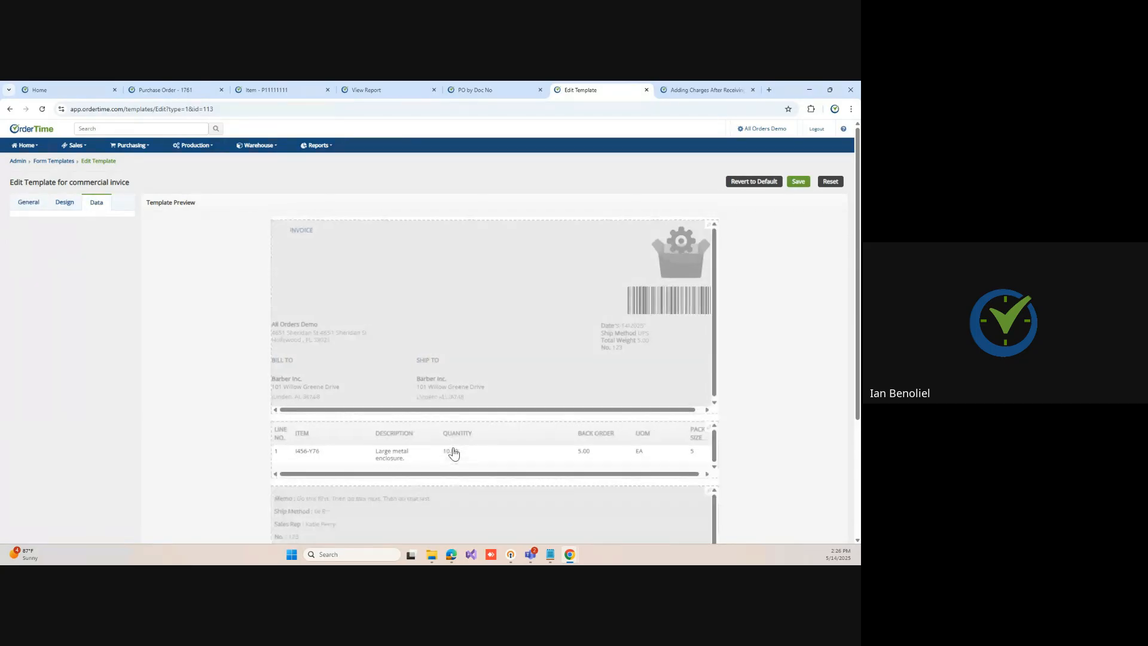
{"action": "left_click", "coordinate": [125, 241]}
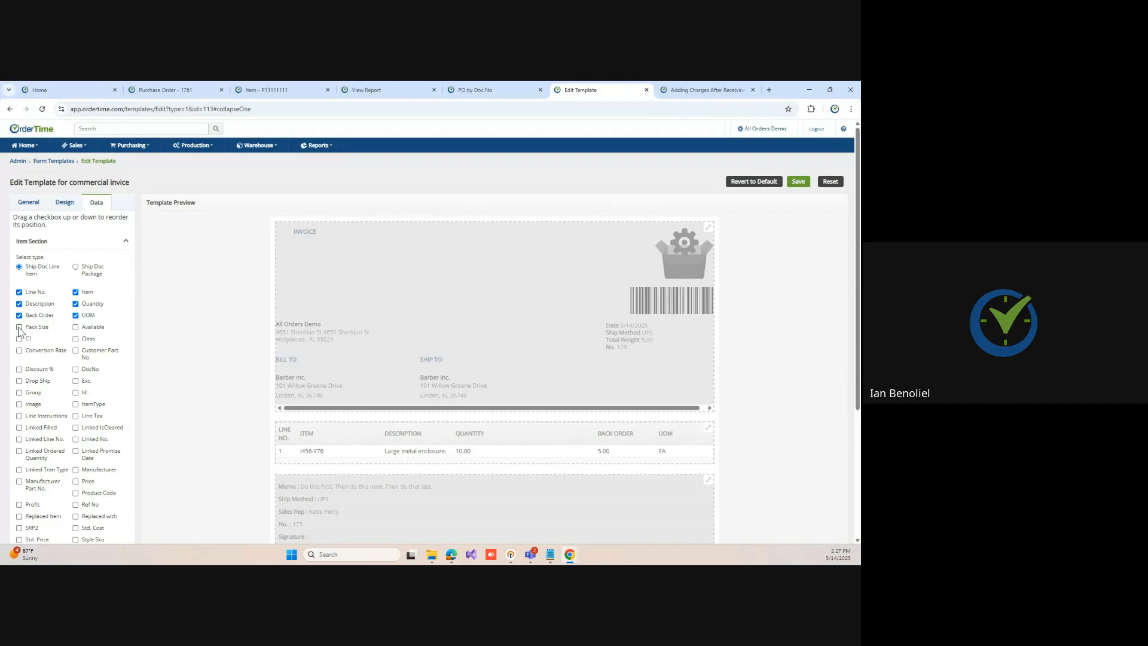
{"action": "left_click", "coordinate": [19, 317]}
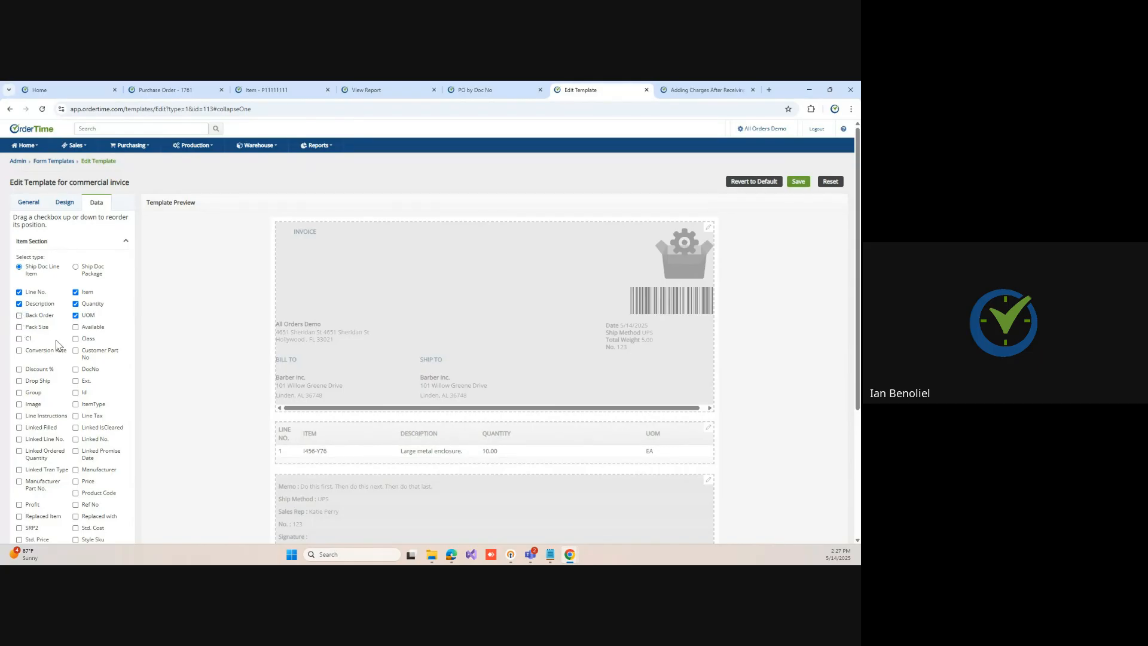
{"action": "scroll", "coordinate": [64, 353], "scroll_direction": "down", "scroll_amount": 2}
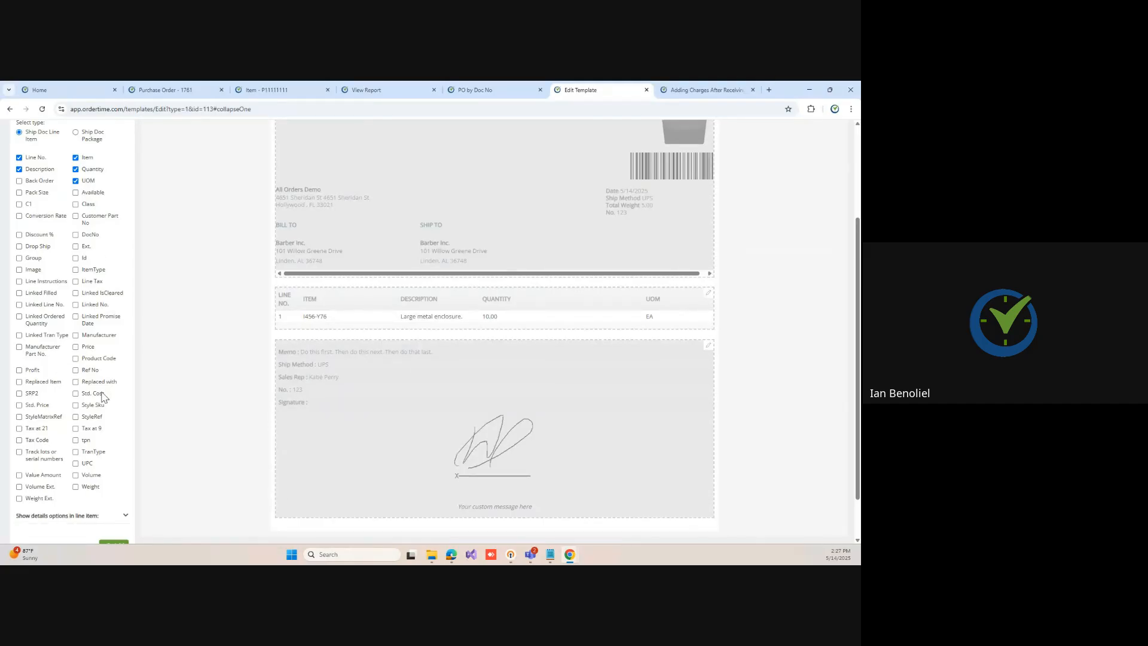
{"action": "scroll", "coordinate": [104, 397], "scroll_direction": "down", "scroll_amount": 1}
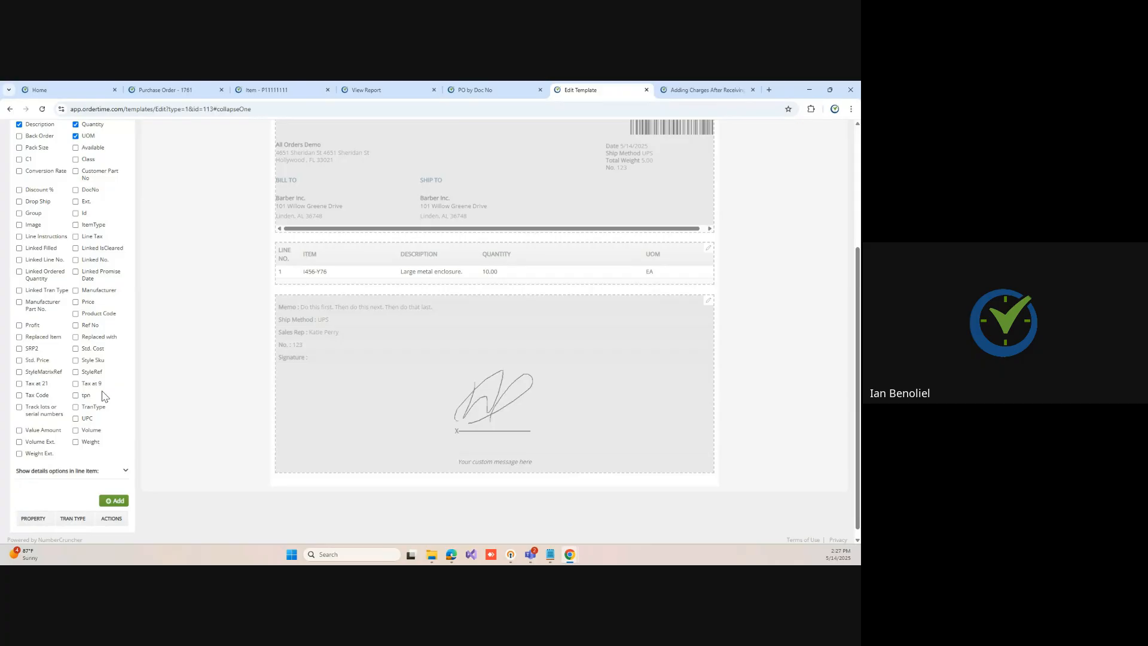
{"action": "scroll", "coordinate": [104, 396], "scroll_direction": "up", "scroll_amount": 3}
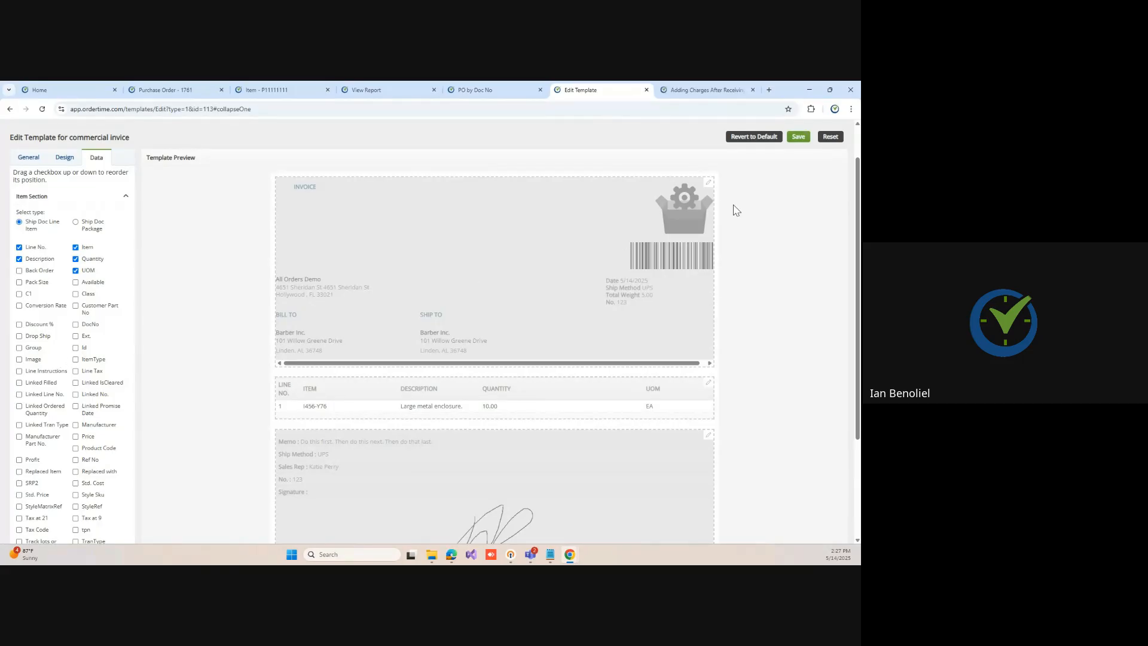
{"action": "scroll", "coordinate": [735, 214], "scroll_direction": "up", "scroll_amount": 1}
{"action": "scroll", "coordinate": [736, 214], "scroll_direction": "down", "scroll_amount": 5}
{"action": "scroll", "coordinate": [735, 214], "scroll_direction": "up", "scroll_amount": 5}
{"action": "scroll", "coordinate": [736, 215], "scroll_direction": "down", "scroll_amount": 4}
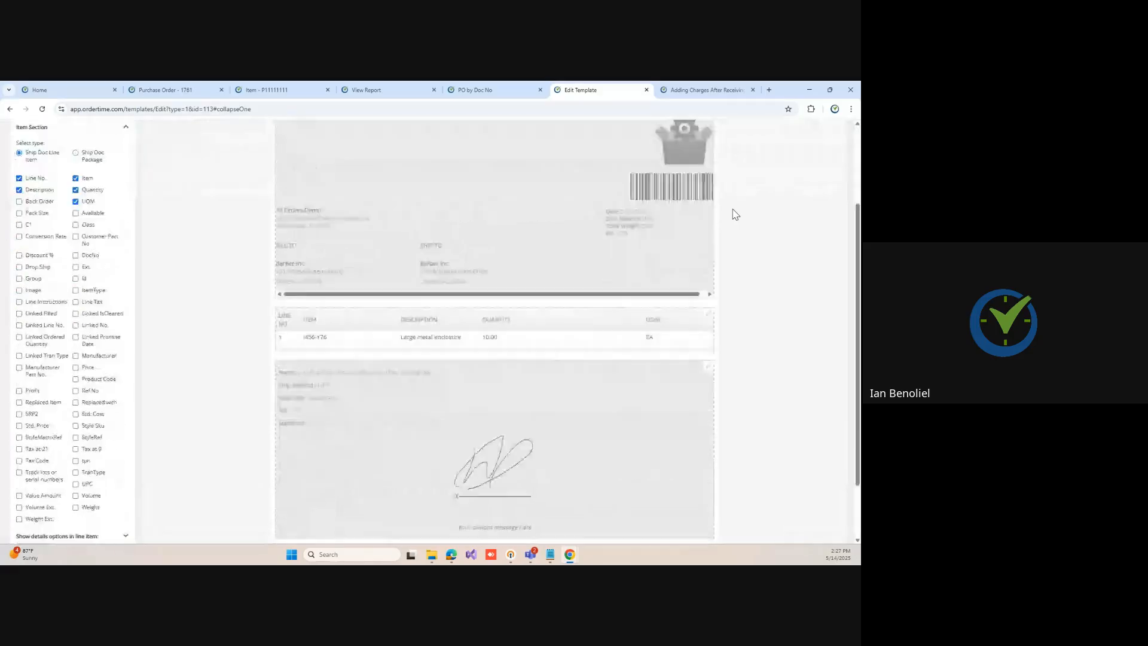
{"action": "scroll", "coordinate": [735, 214], "scroll_direction": "up", "scroll_amount": 4}
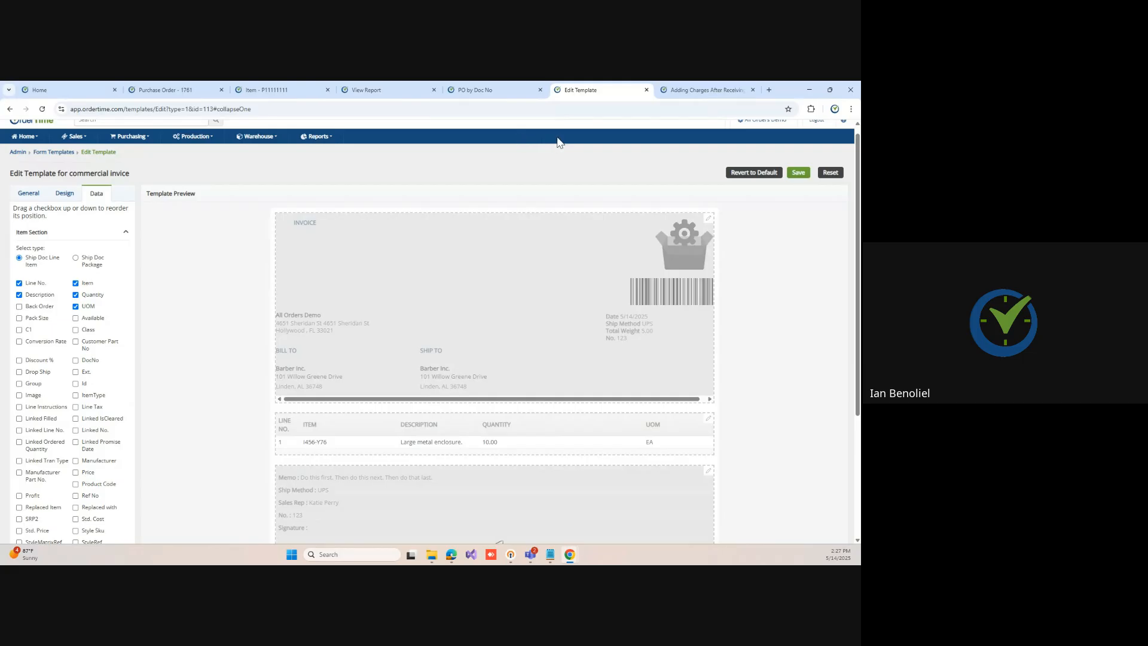
Step: Go to Admin > Custom Fields and select the Ship Doc Items type
{"action": "left_click", "coordinate": [490, 90]}
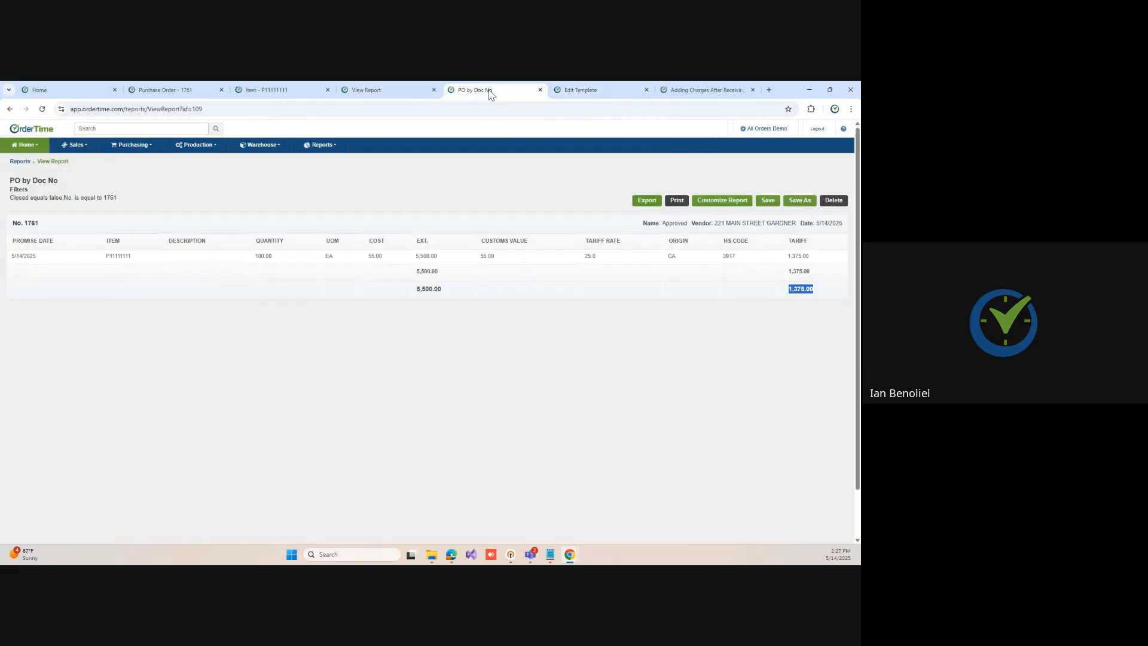
{"action": "left_click", "coordinate": [762, 129]}
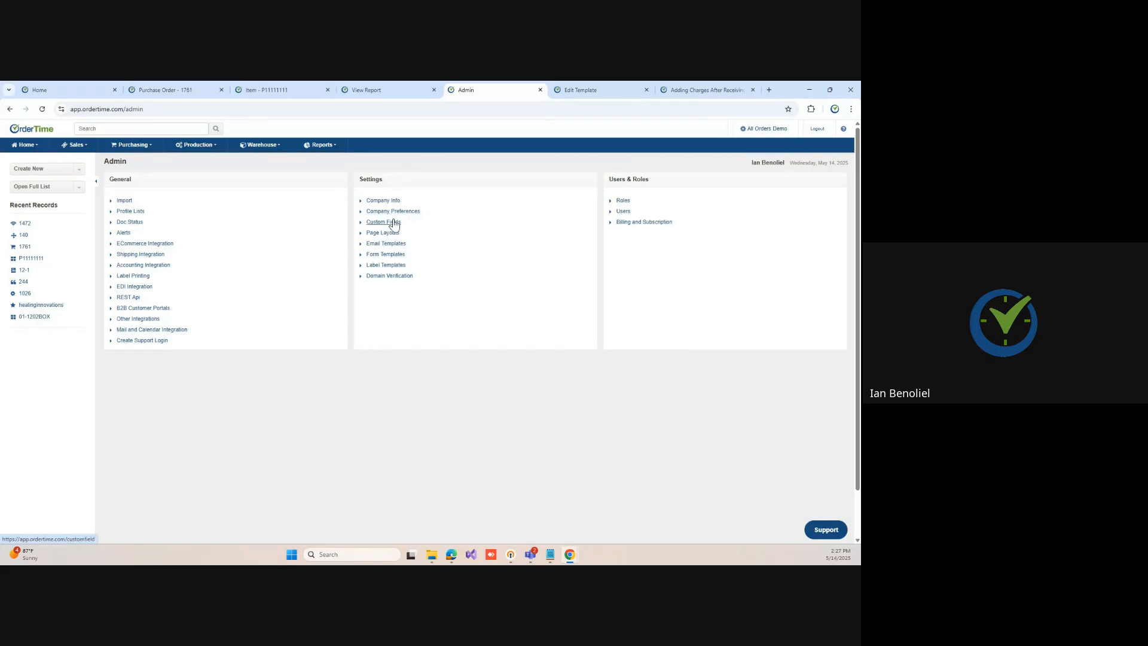
{"action": "left_click", "coordinate": [392, 225]}
{"action": "scroll", "coordinate": [157, 356], "scroll_direction": "down", "scroll_amount": 5}
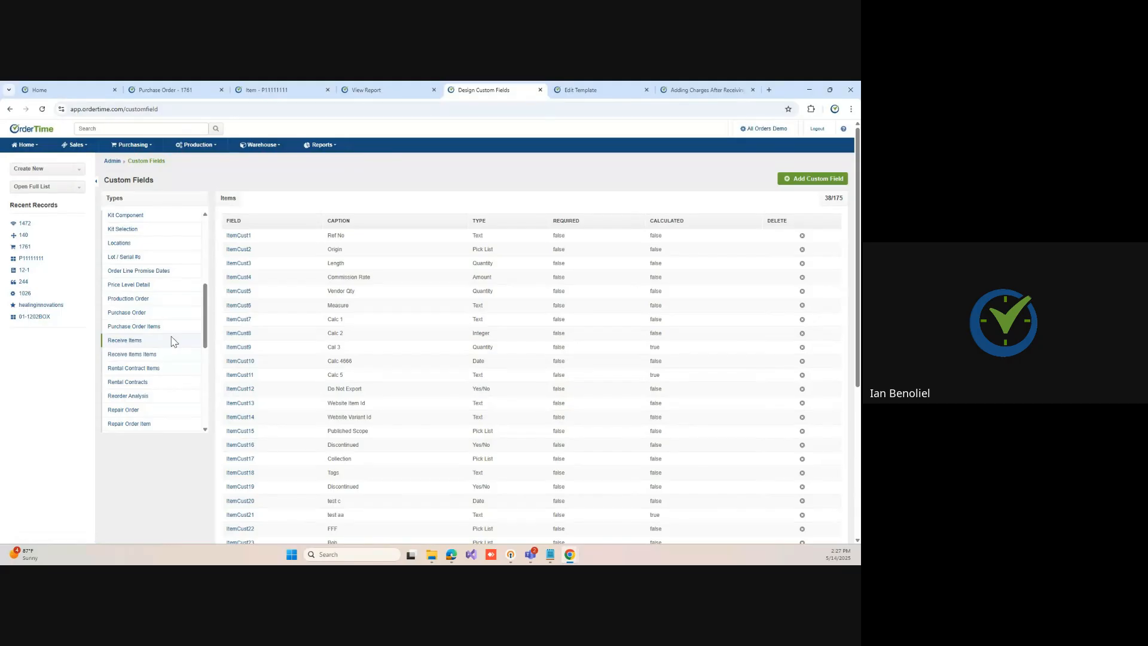
{"action": "scroll", "coordinate": [170, 338], "scroll_direction": "down", "scroll_amount": 3}
{"action": "scroll", "coordinate": [160, 353], "scroll_direction": "down", "scroll_amount": 2}
{"action": "scroll", "coordinate": [159, 352], "scroll_direction": "down", "scroll_amount": 4}
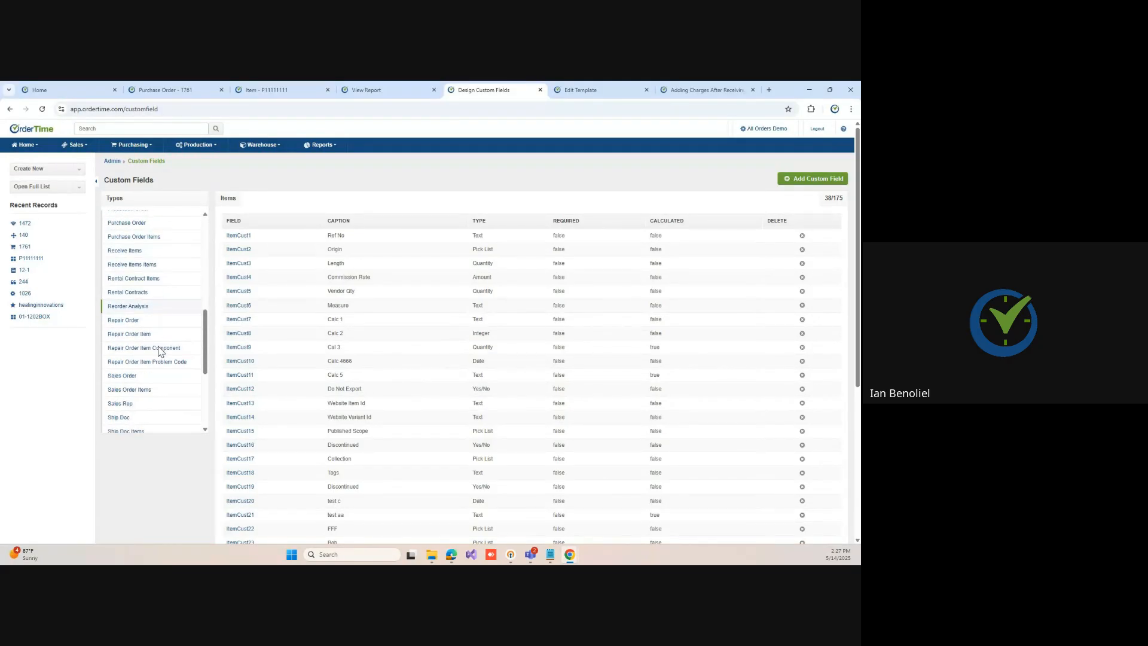
{"action": "left_click", "coordinate": [140, 387]}
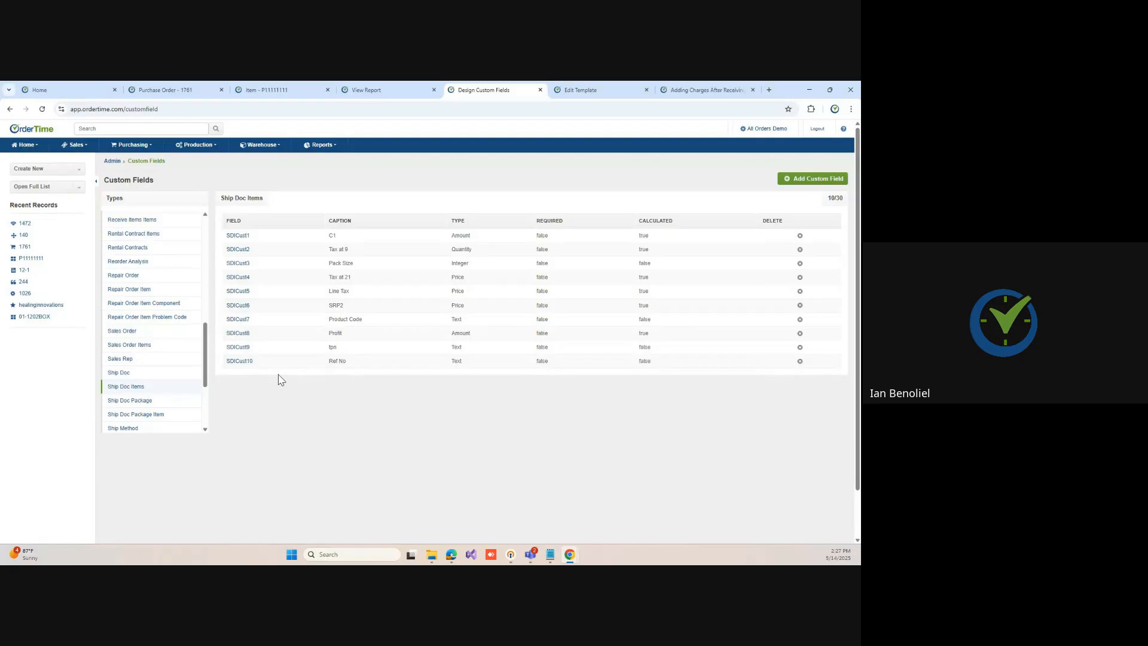
Step: Change custom field SDICust9's caption from tpn to HS Code and save
{"action": "left_click", "coordinate": [239, 348]}
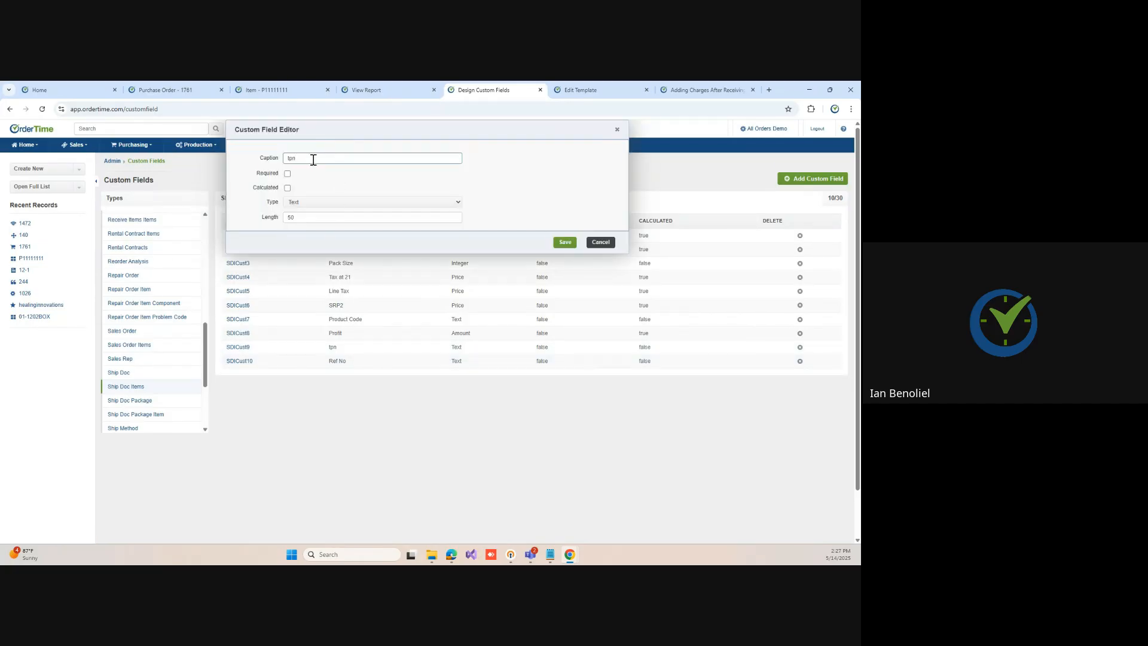
{"action": "left_click_drag", "start_coordinate": [312, 159], "coordinate": [268, 162]}
{"action": "left_click", "coordinate": [555, 243]}
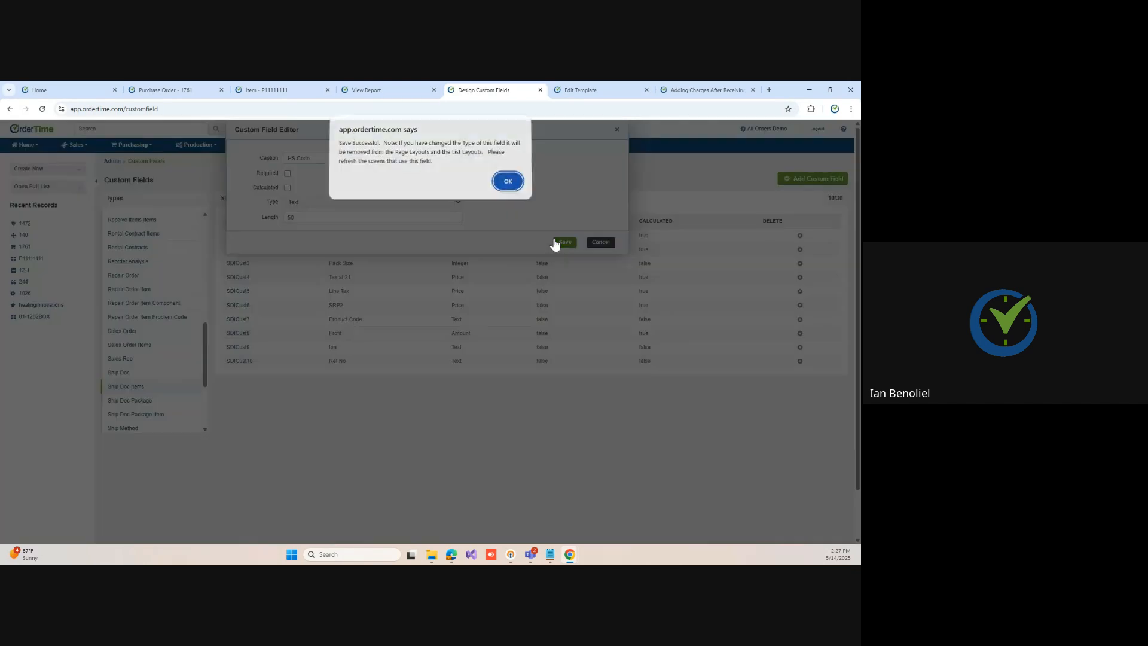
{"action": "left_click", "coordinate": [507, 184]}
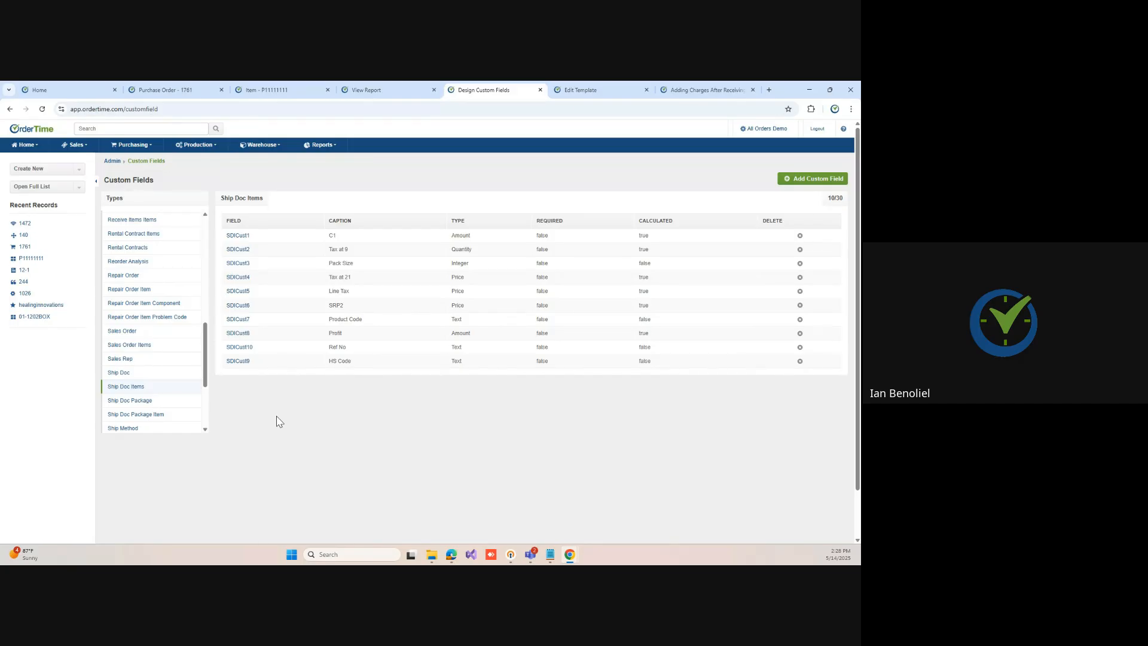
Step: Create and save a new ship doc for the chosen customer
{"action": "mouse_move", "coordinate": [91, 145]}
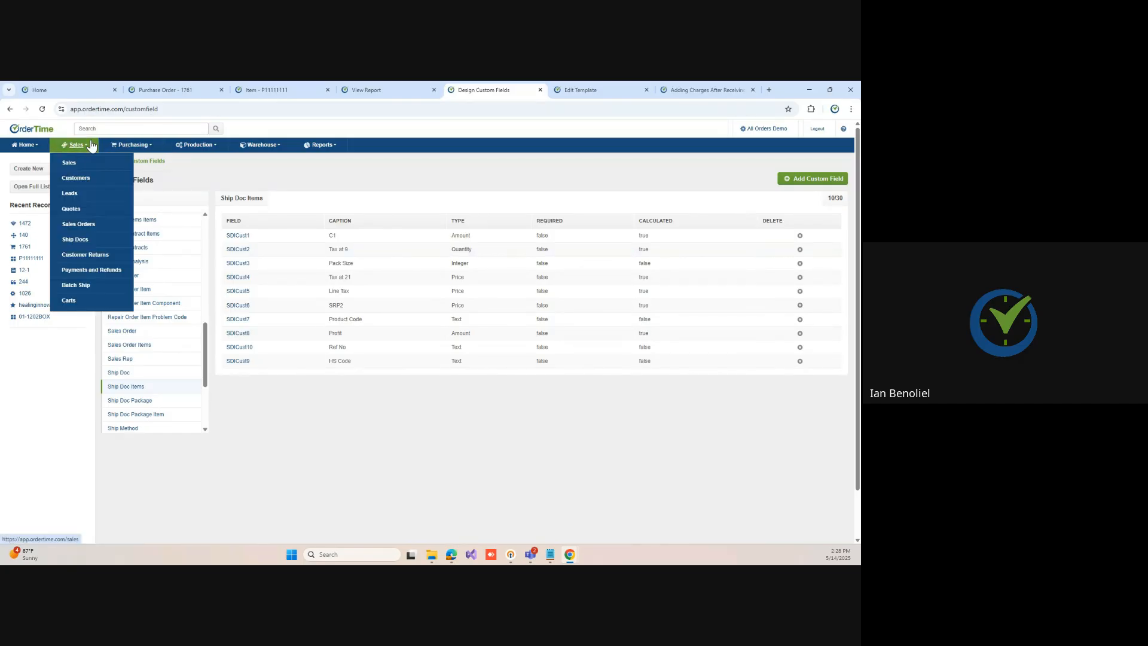
{"action": "left_click", "coordinate": [75, 239]}
{"action": "left_click", "coordinate": [815, 199]}
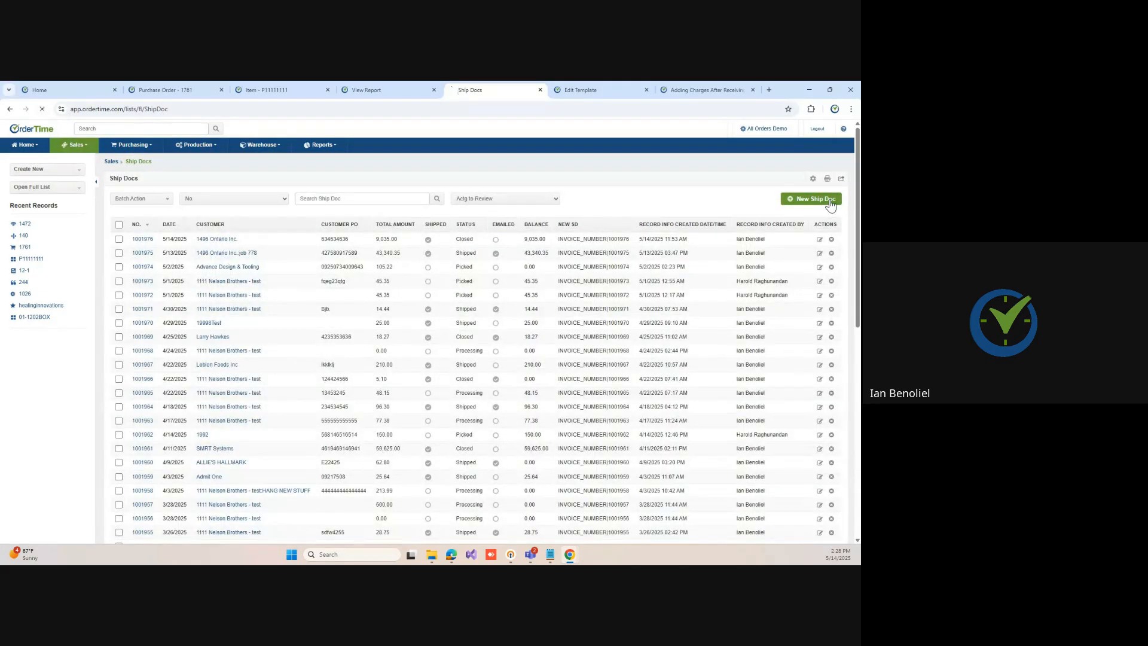
{"action": "left_click", "coordinate": [267, 197]}
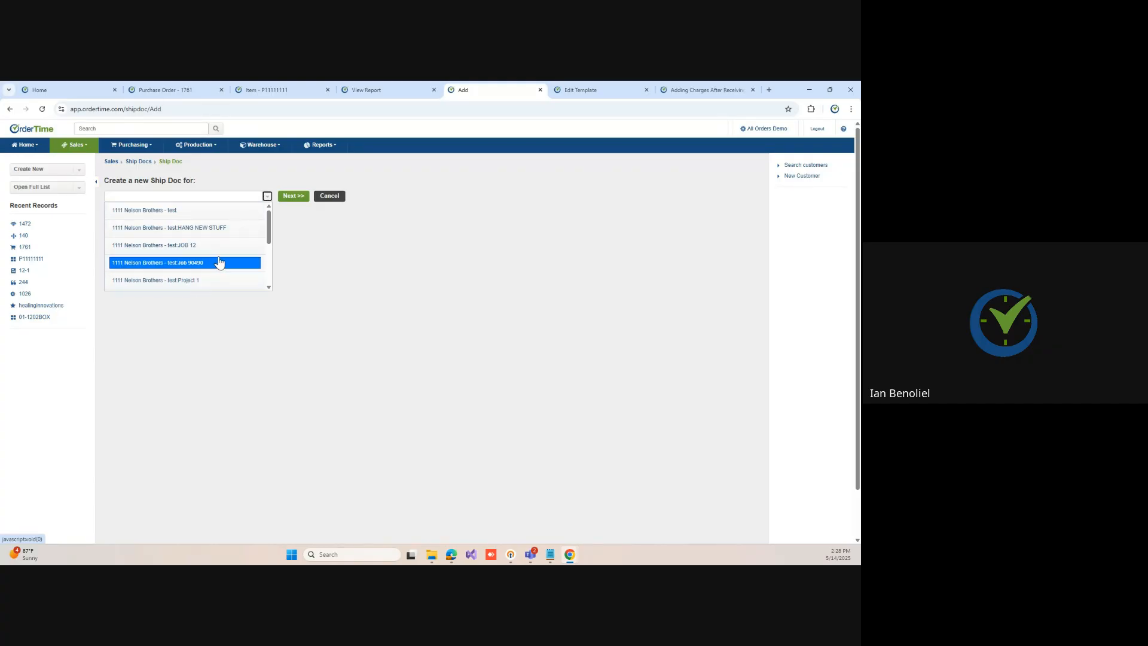
{"action": "scroll", "coordinate": [197, 270], "scroll_direction": "down", "scroll_amount": 3}
{"action": "left_click", "coordinate": [124, 237]}
{"action": "left_click", "coordinate": [294, 197]}
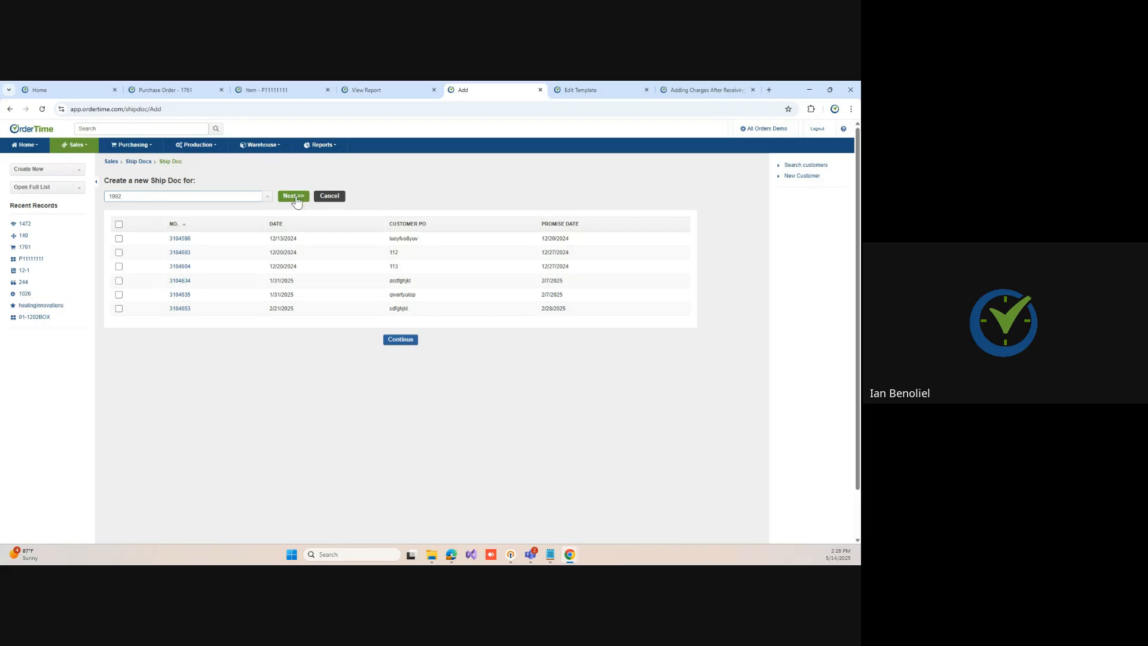
{"action": "left_click", "coordinate": [293, 198]}
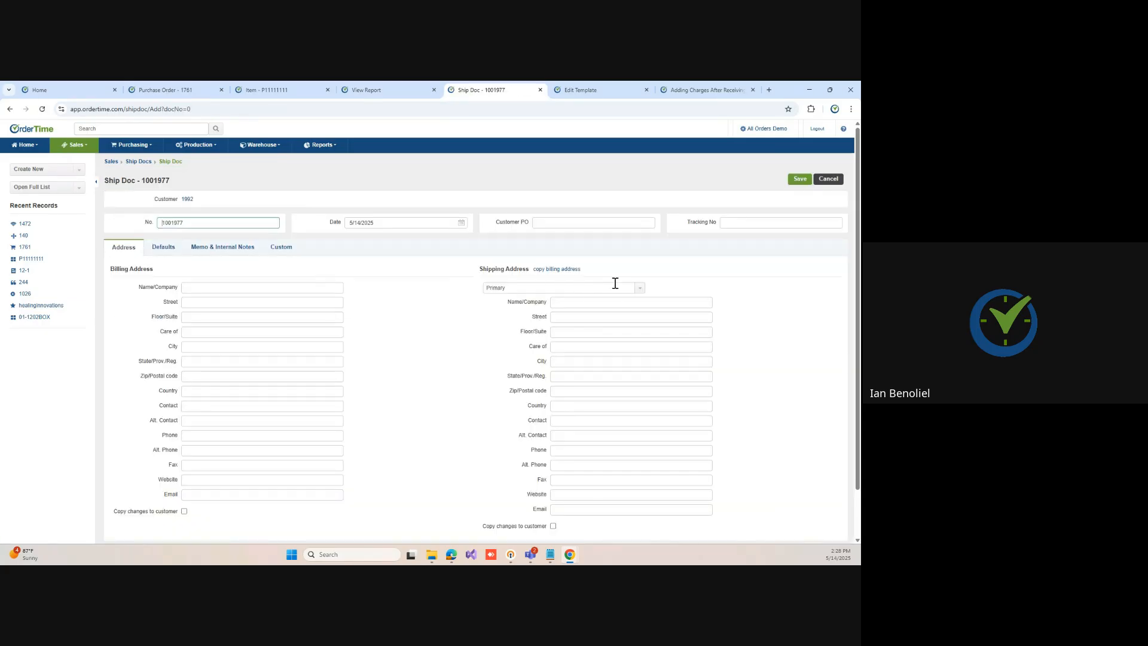
{"action": "left_click", "coordinate": [169, 253]}
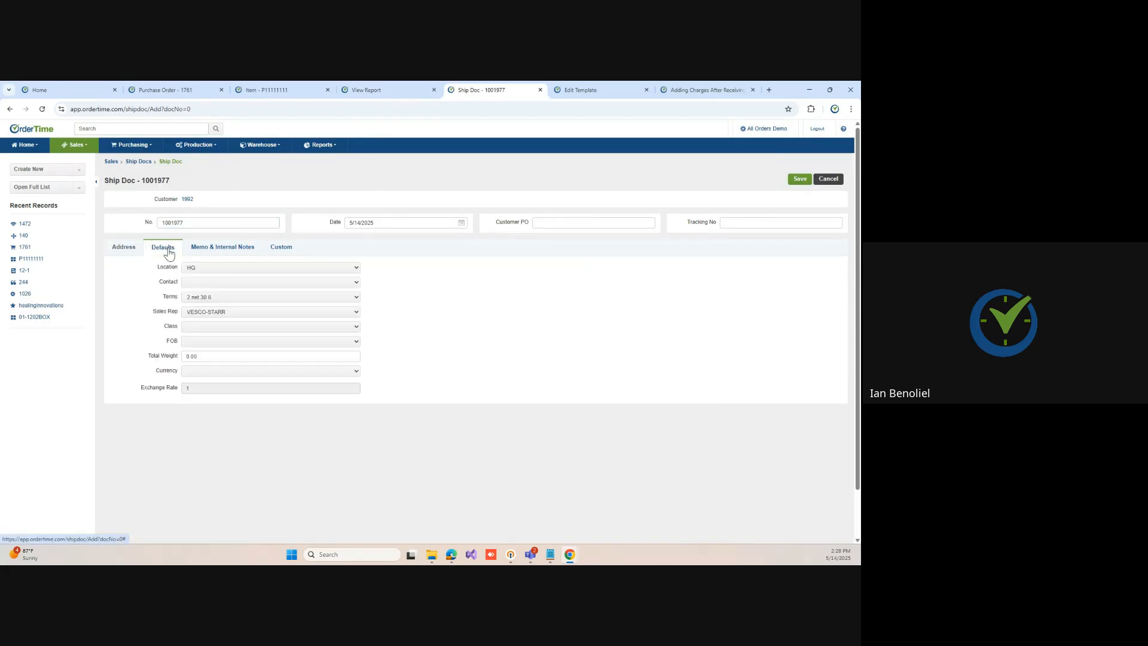
{"action": "left_click", "coordinate": [801, 180]}
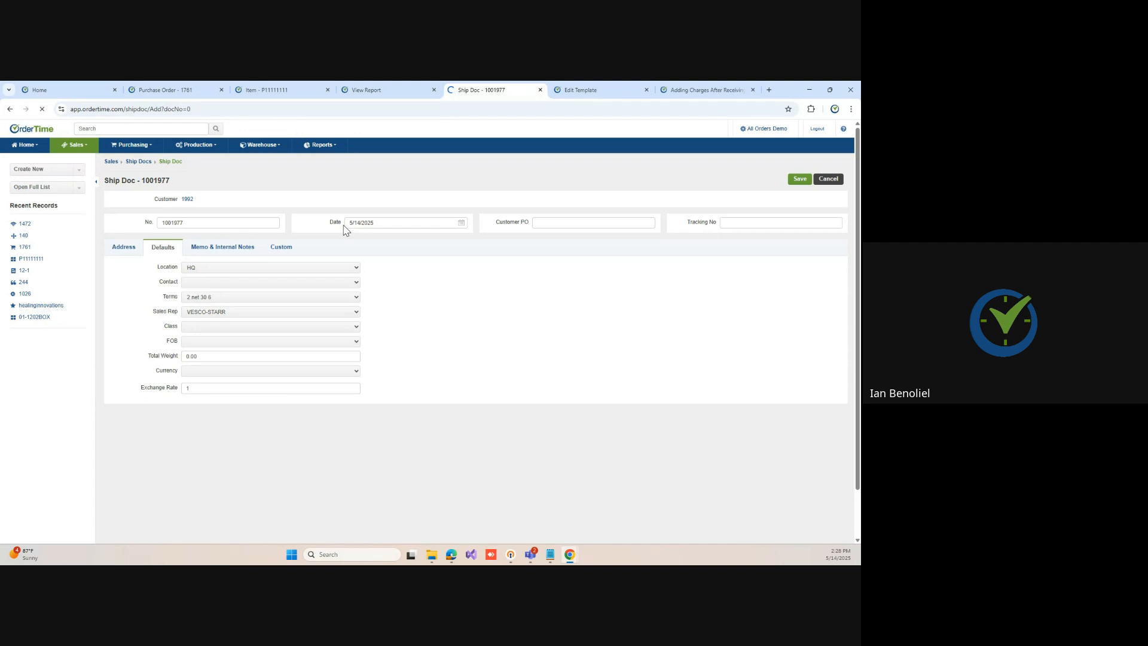
Step: Add item P11111111 as a line with quantity 1
{"action": "left_click", "coordinate": [296, 340]}
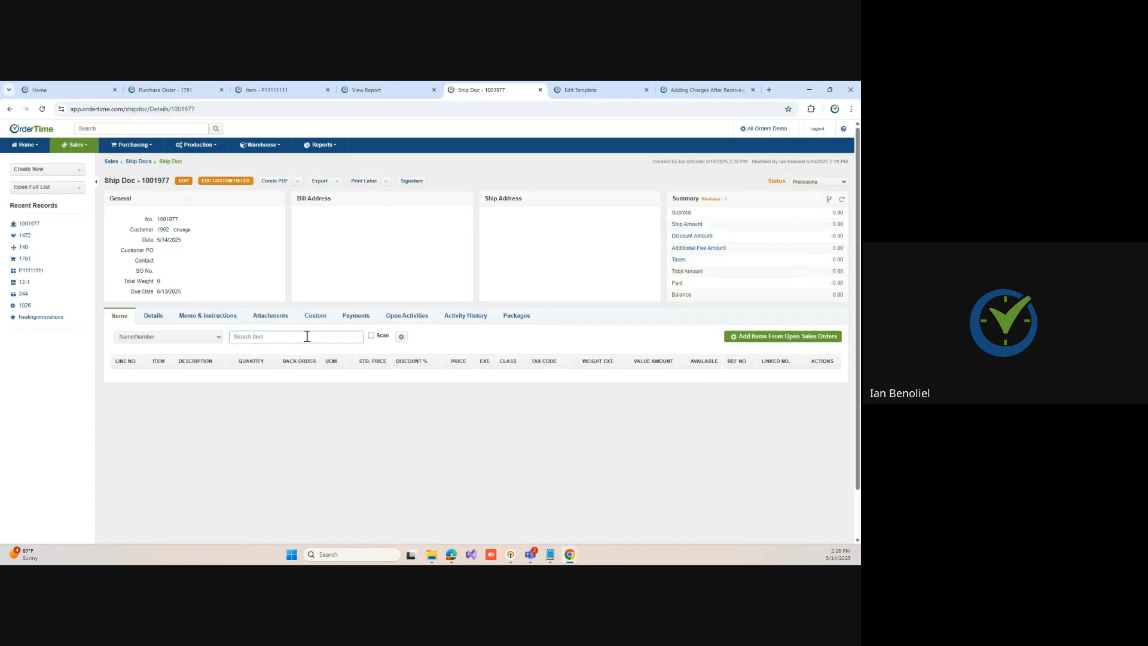
{"action": "type", "text": "P11111111"}
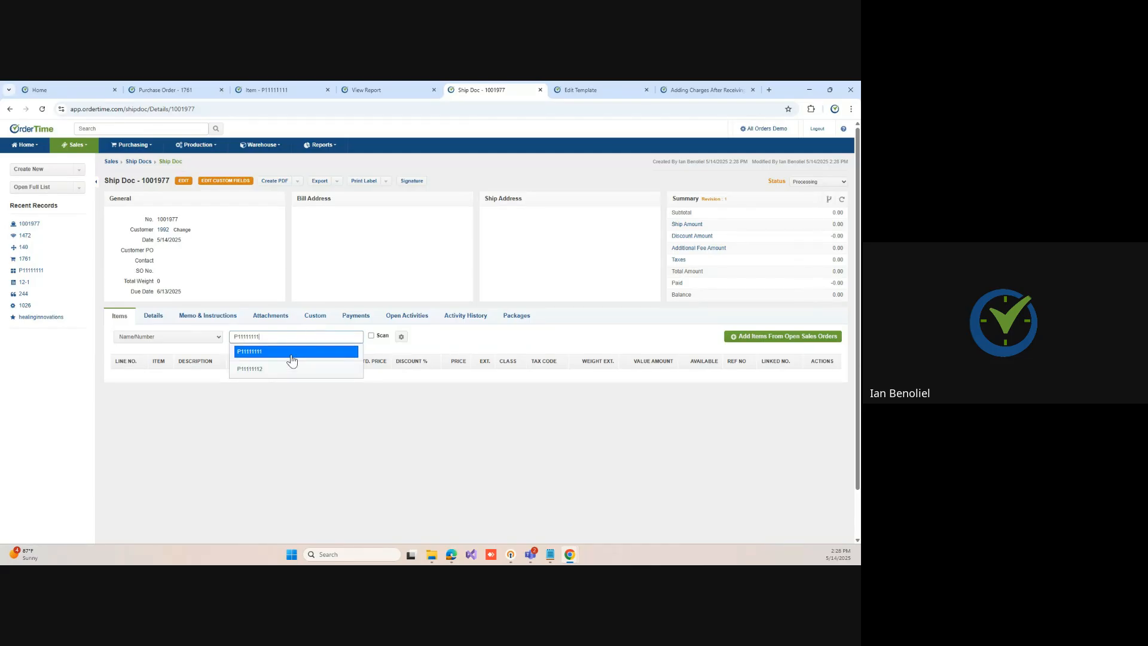
{"action": "left_click", "coordinate": [293, 358]}
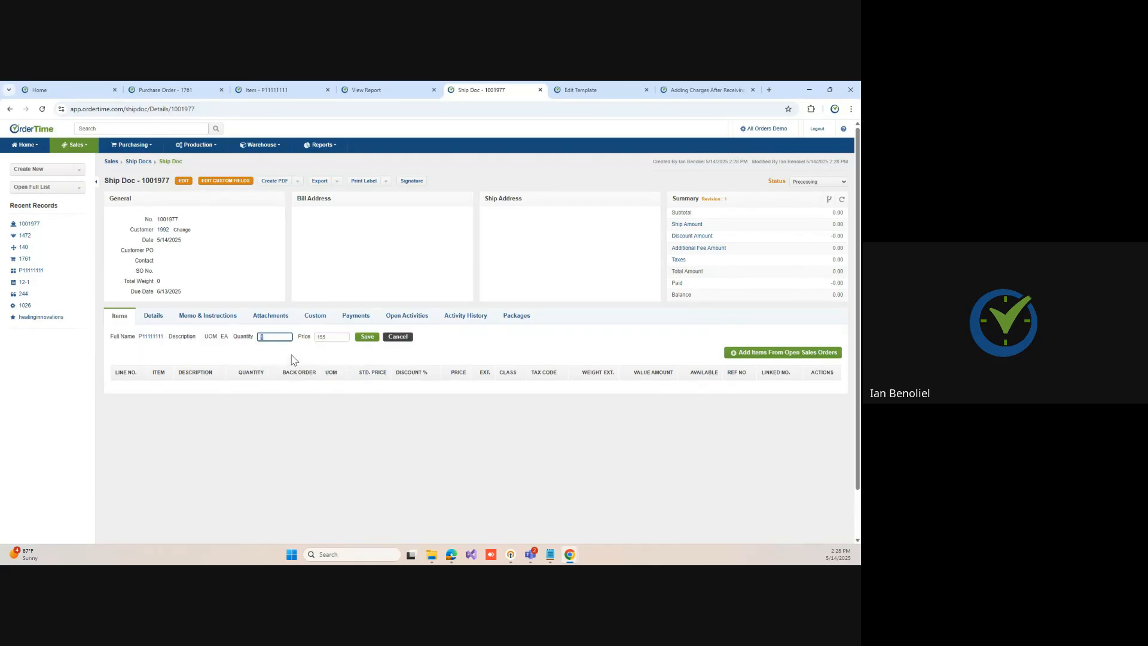
{"action": "left_click", "coordinate": [375, 337]}
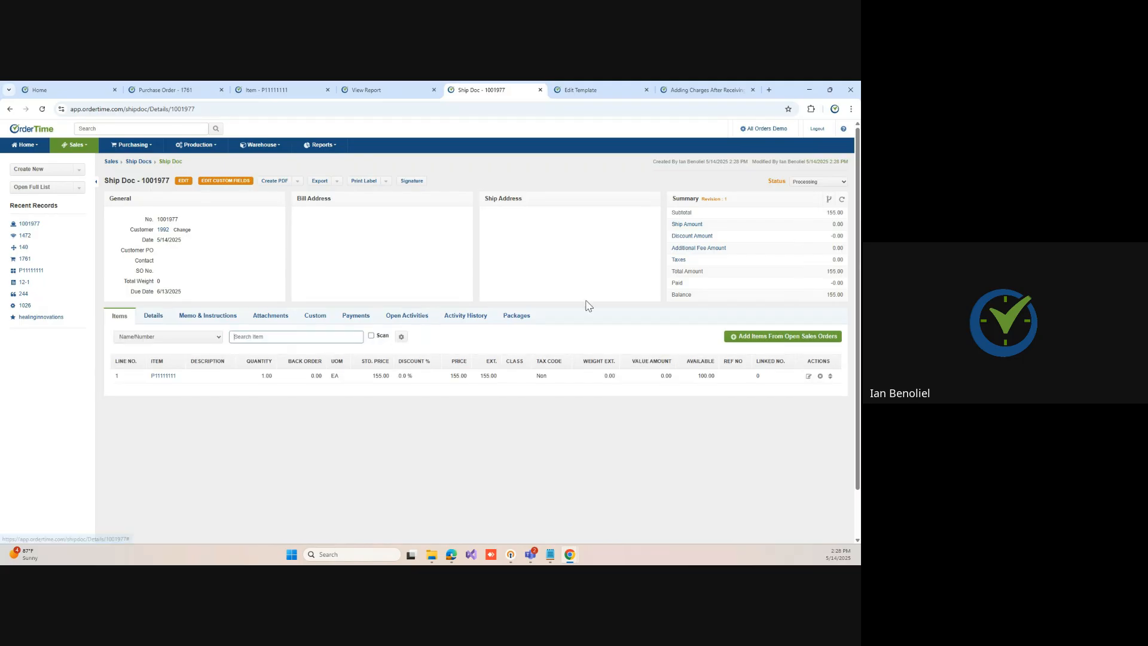
Step: Add the HS Code column to the ship doc's item grid
{"action": "left_click", "coordinate": [402, 337]}
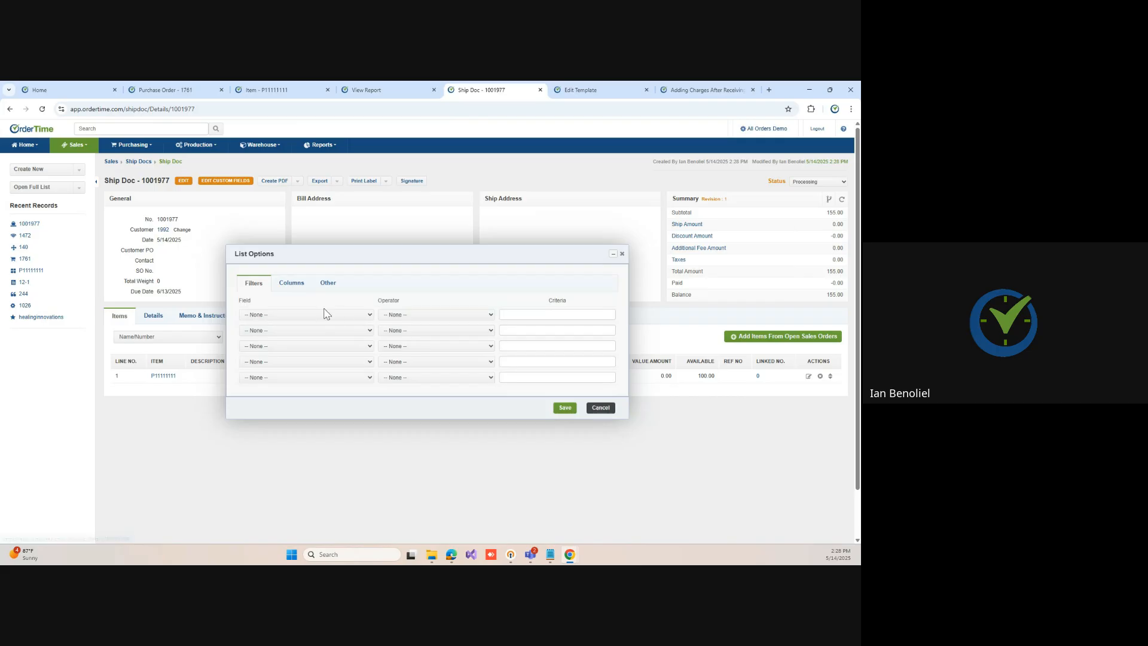
{"action": "left_click", "coordinate": [291, 283]}
{"action": "left_click", "coordinate": [271, 391]}
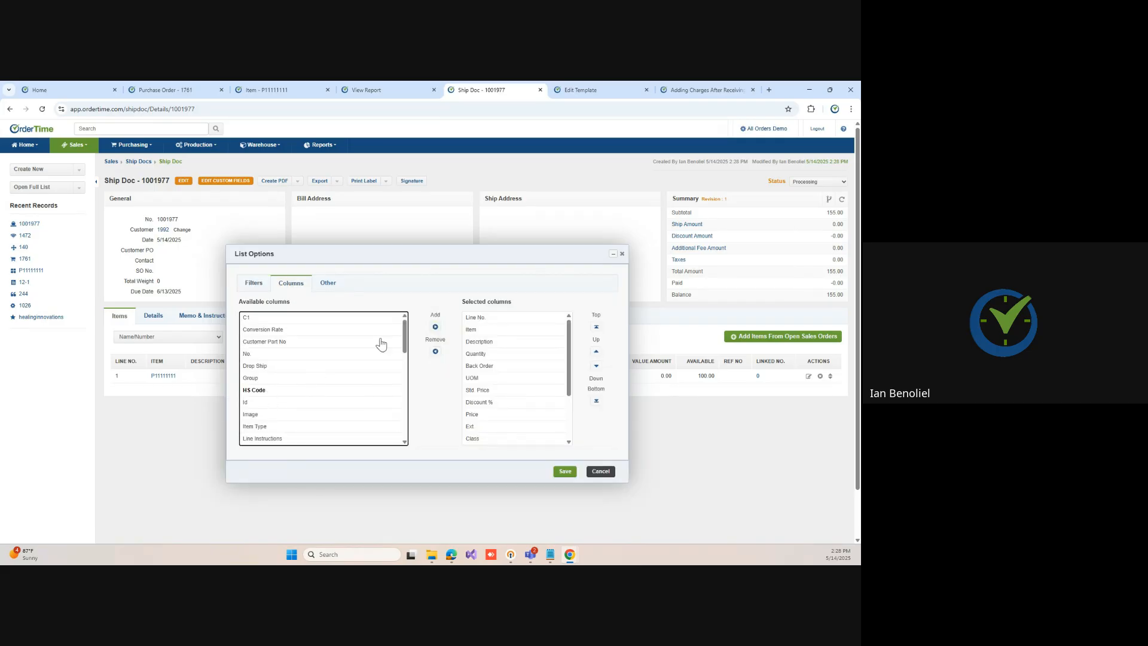
{"action": "left_click", "coordinate": [436, 327]}
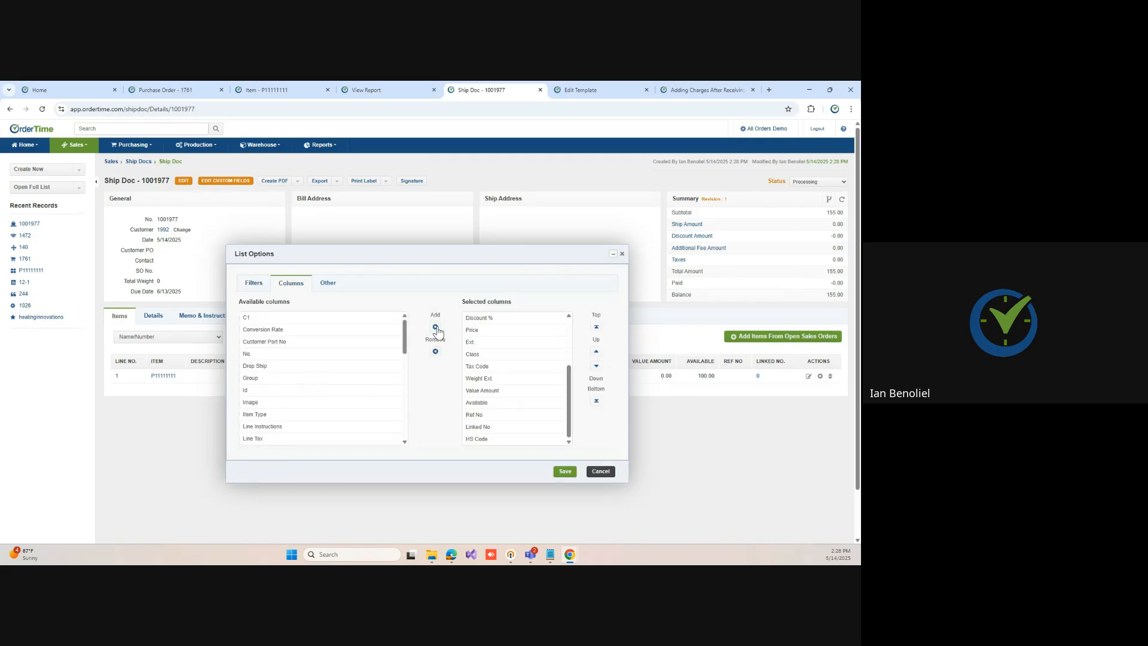
{"action": "left_click", "coordinate": [563, 471]}
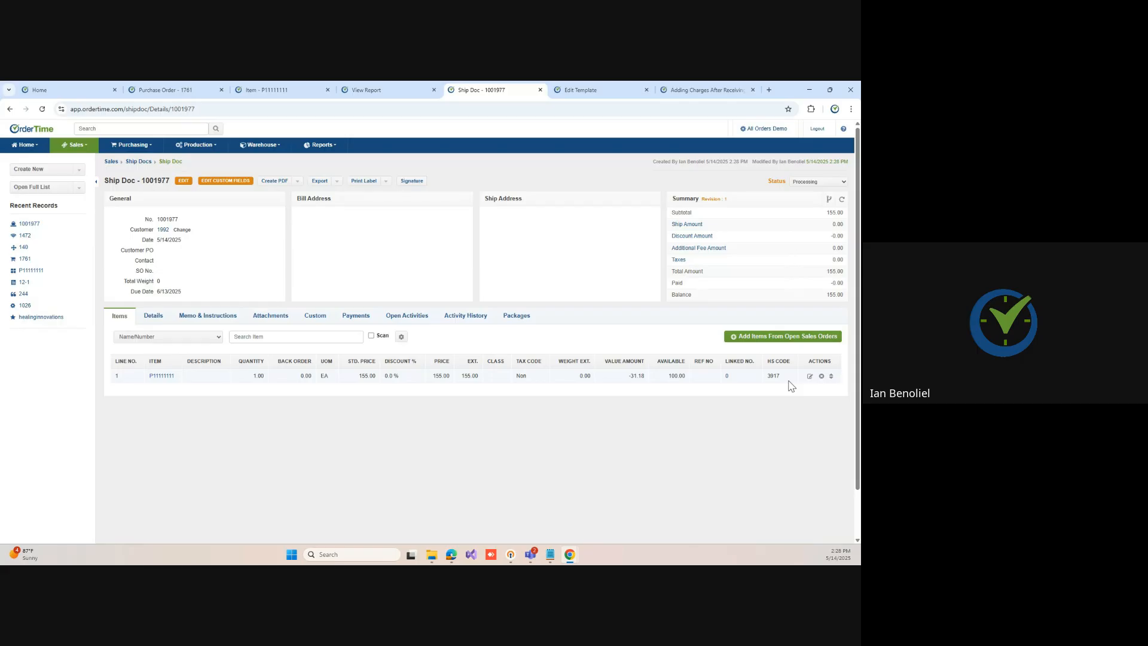
Step: Check HS Code in the commercial invice template's Item Section and save the template
{"action": "left_click", "coordinate": [580, 90]}
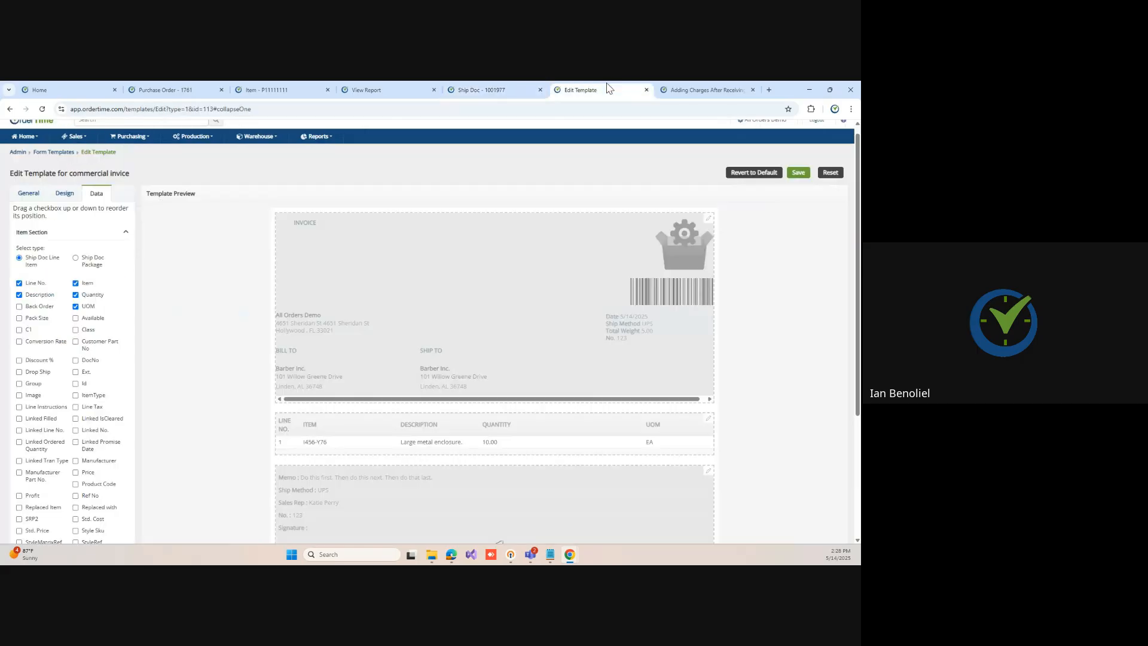
{"action": "left_click", "coordinate": [41, 109]}
{"action": "left_click", "coordinate": [96, 194]}
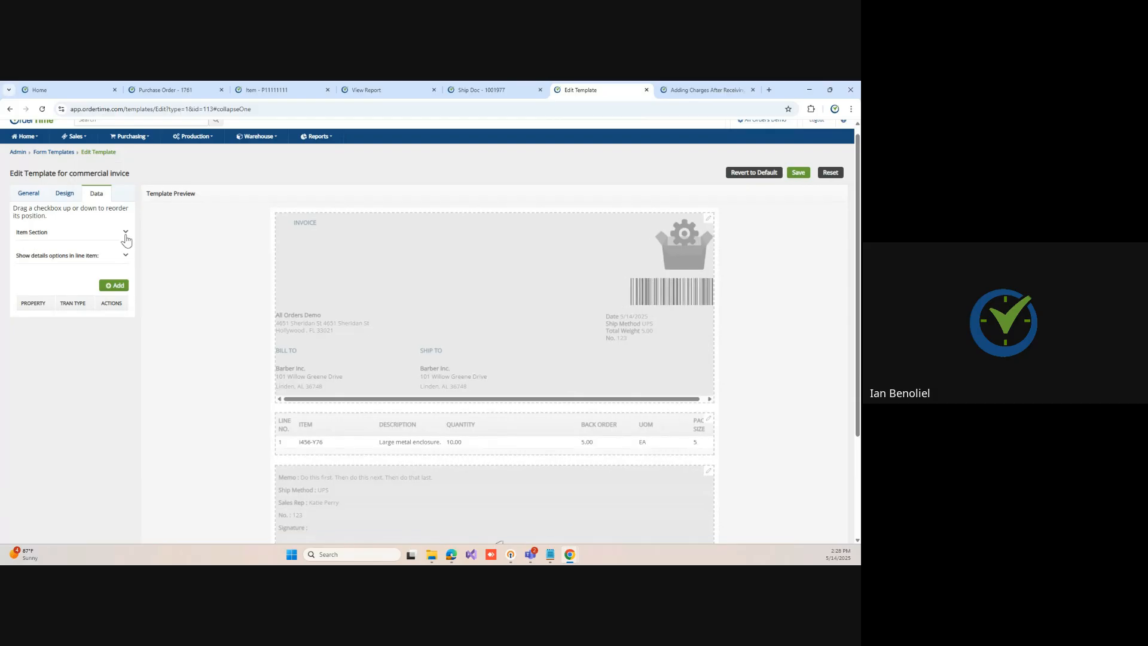
{"action": "left_click", "coordinate": [125, 232]}
{"action": "scroll", "coordinate": [86, 330], "scroll_direction": "down", "scroll_amount": 2}
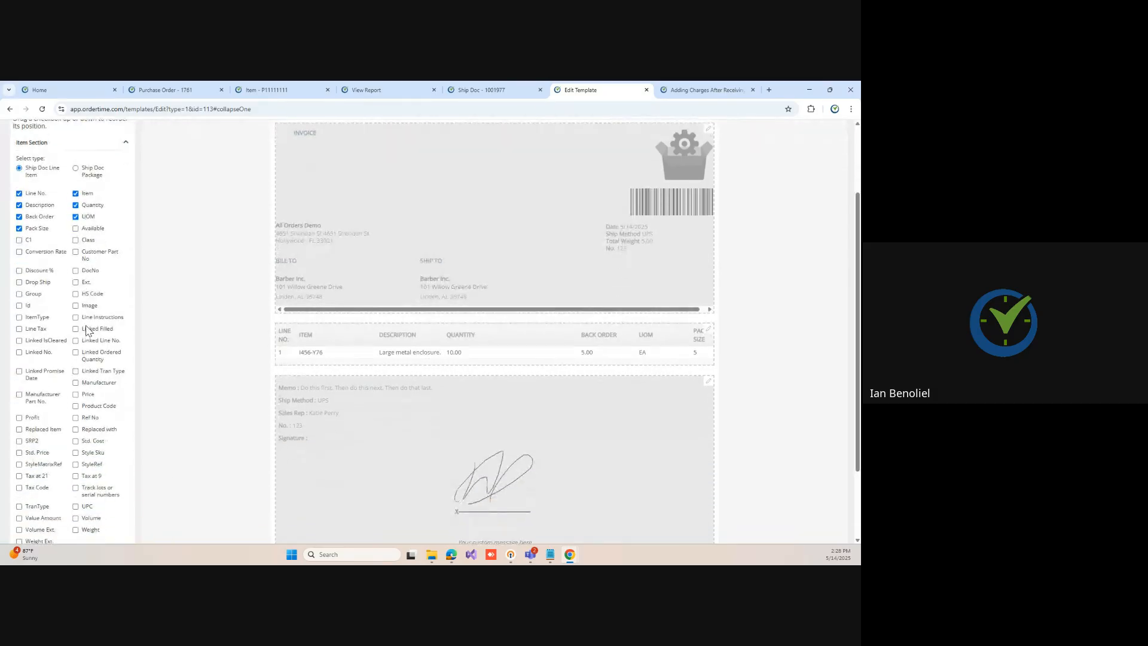
{"action": "scroll", "coordinate": [90, 329], "scroll_direction": "down", "scroll_amount": 1}
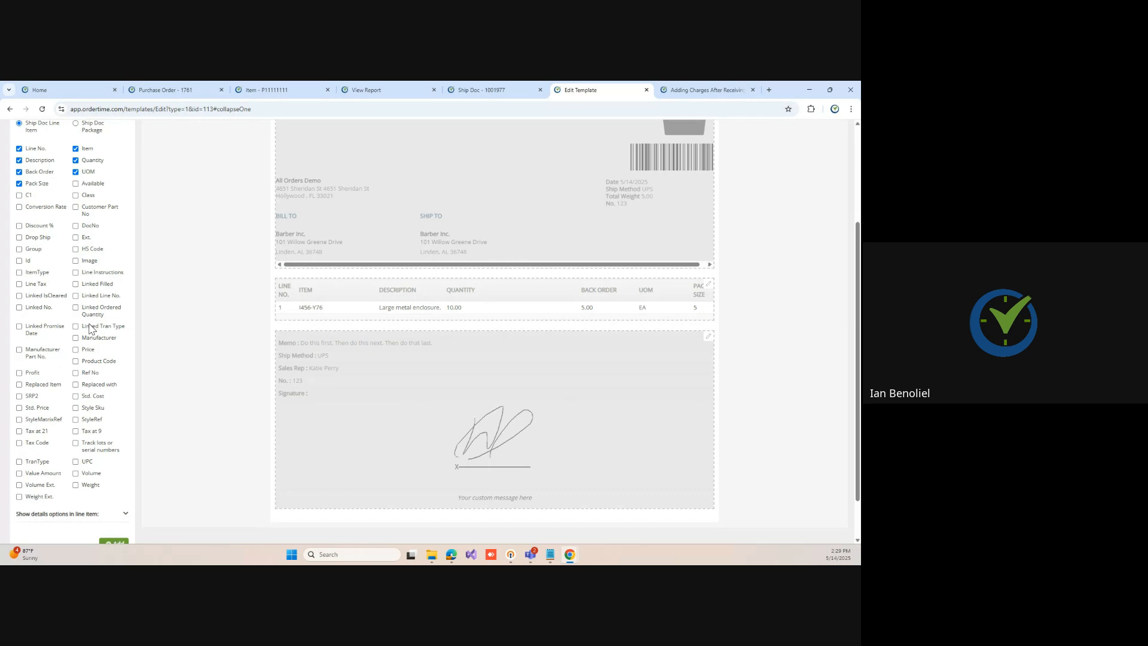
{"action": "left_click", "coordinate": [76, 250]}
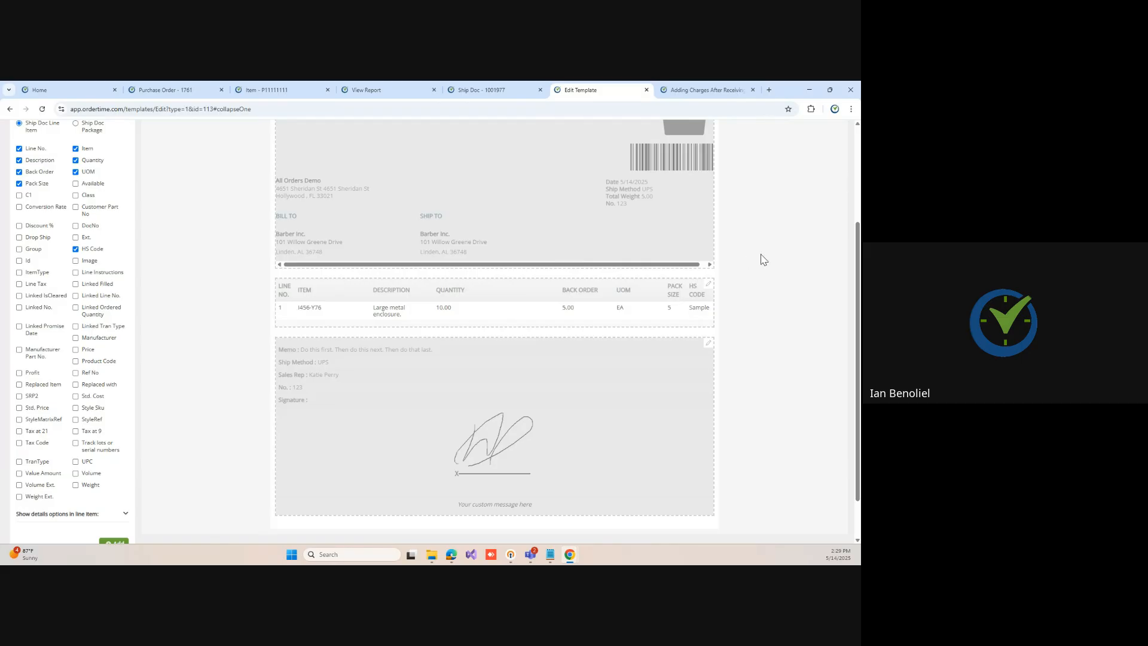
{"action": "scroll", "coordinate": [763, 259], "scroll_direction": "up", "scroll_amount": 3}
{"action": "left_click", "coordinate": [797, 183]}
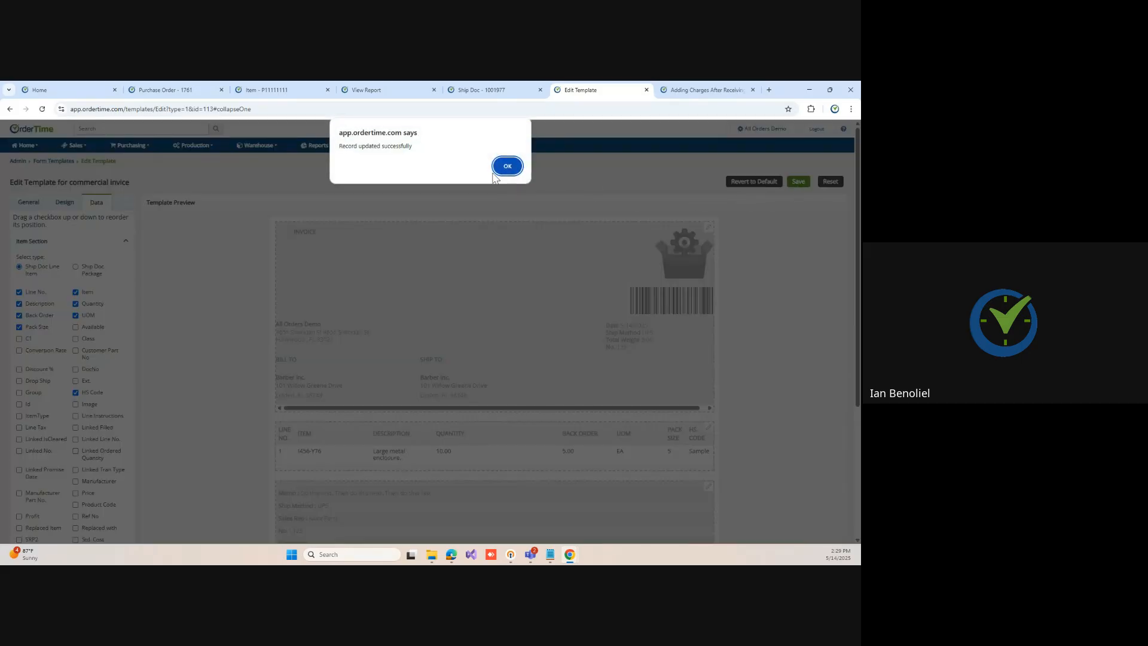
{"action": "left_click", "coordinate": [503, 165]}
{"action": "left_click", "coordinate": [492, 93]}
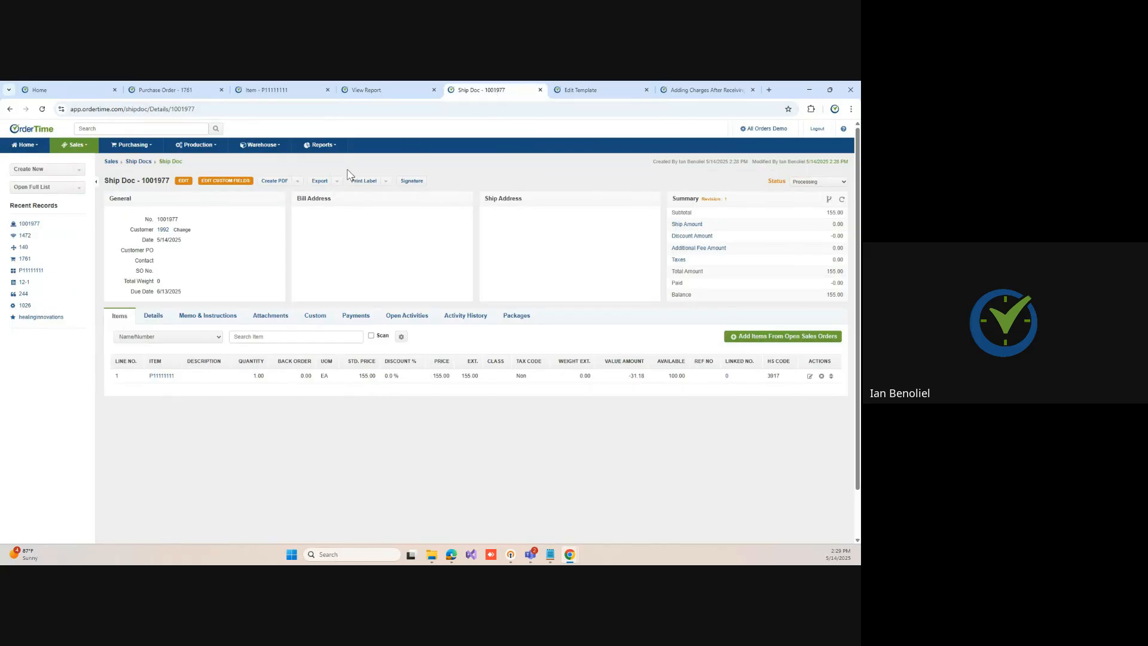
Step: Preview Ship Doc 1001977's commercial invoice PDF, then go to Admin settings
{"action": "left_click", "coordinate": [297, 181]}
{"action": "left_click", "coordinate": [296, 261]}
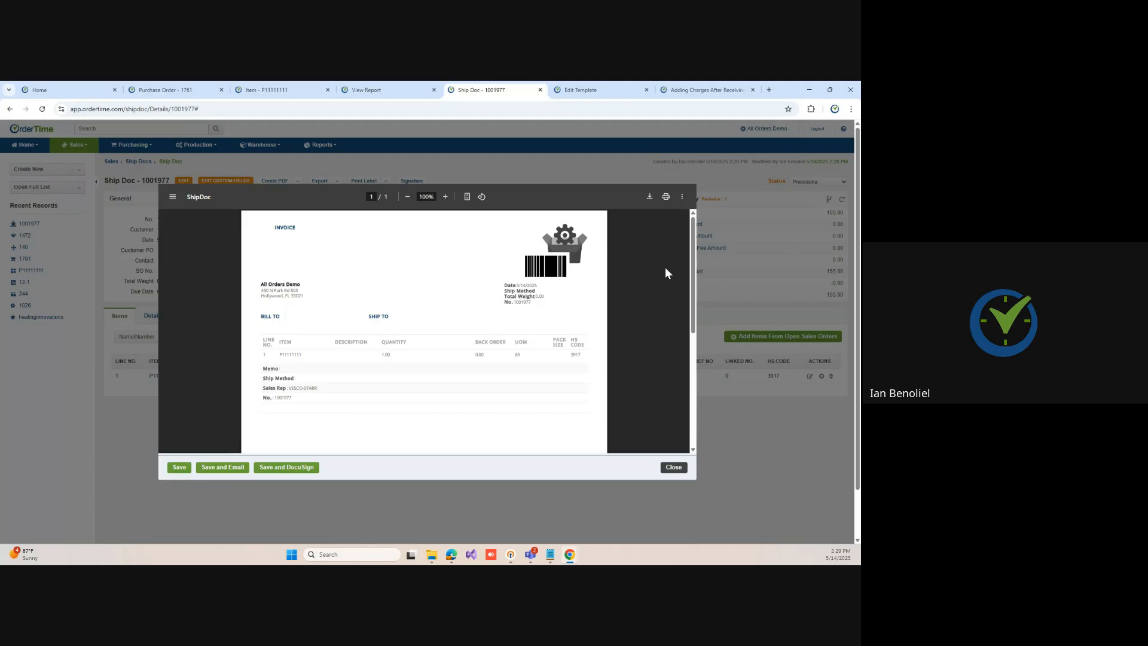
{"action": "left_click", "coordinate": [673, 467]}
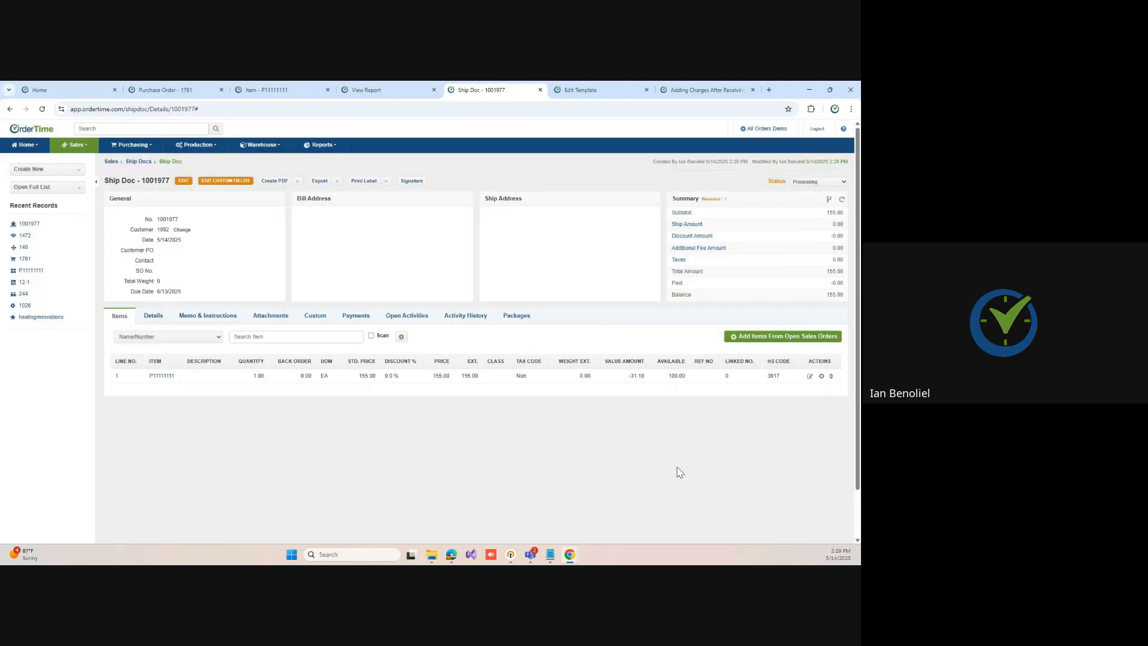
{"action": "left_click", "coordinate": [780, 129]}
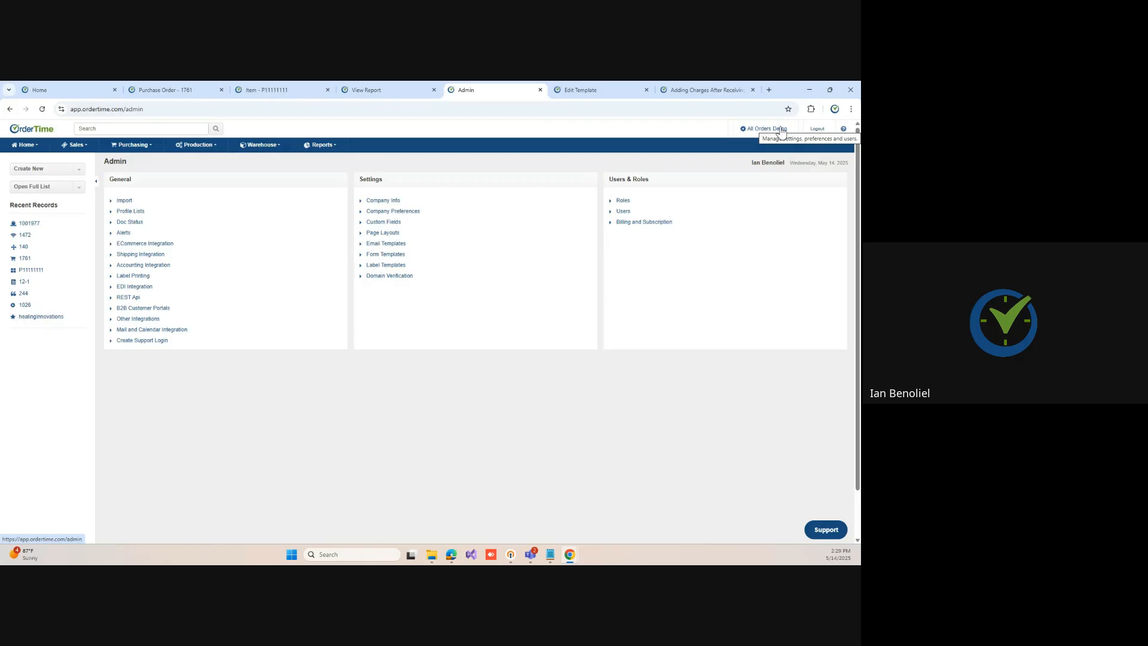
Step: Open the Price Levels list and try the Company Wide type with start and end dates
{"action": "left_click", "coordinate": [139, 212]}
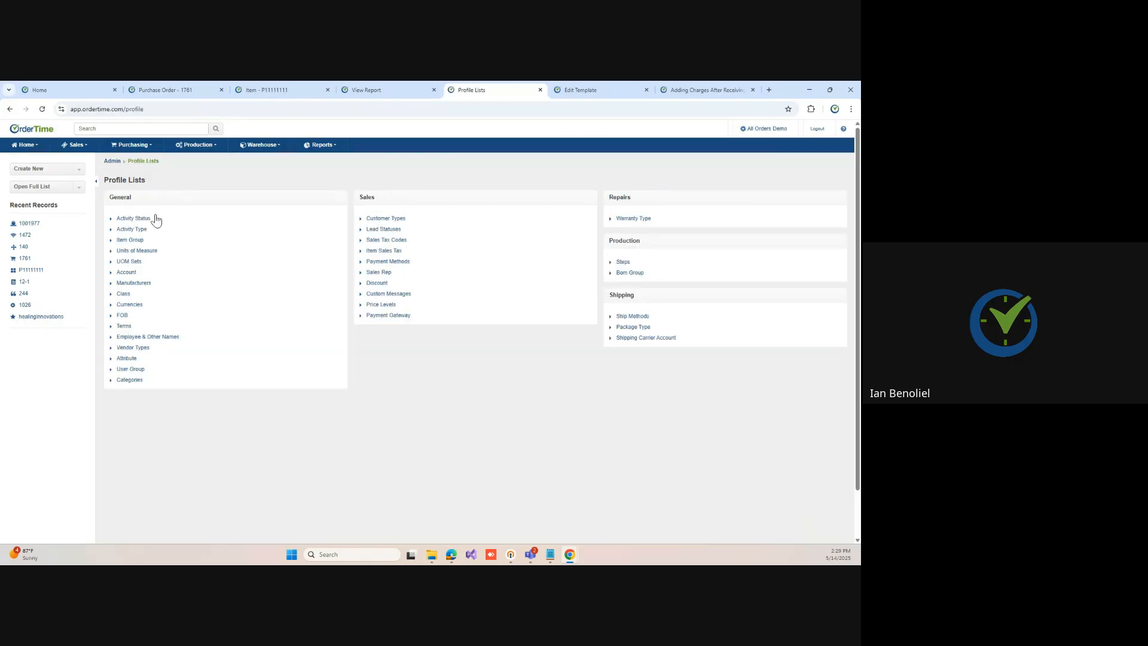
{"action": "left_click", "coordinate": [387, 305]}
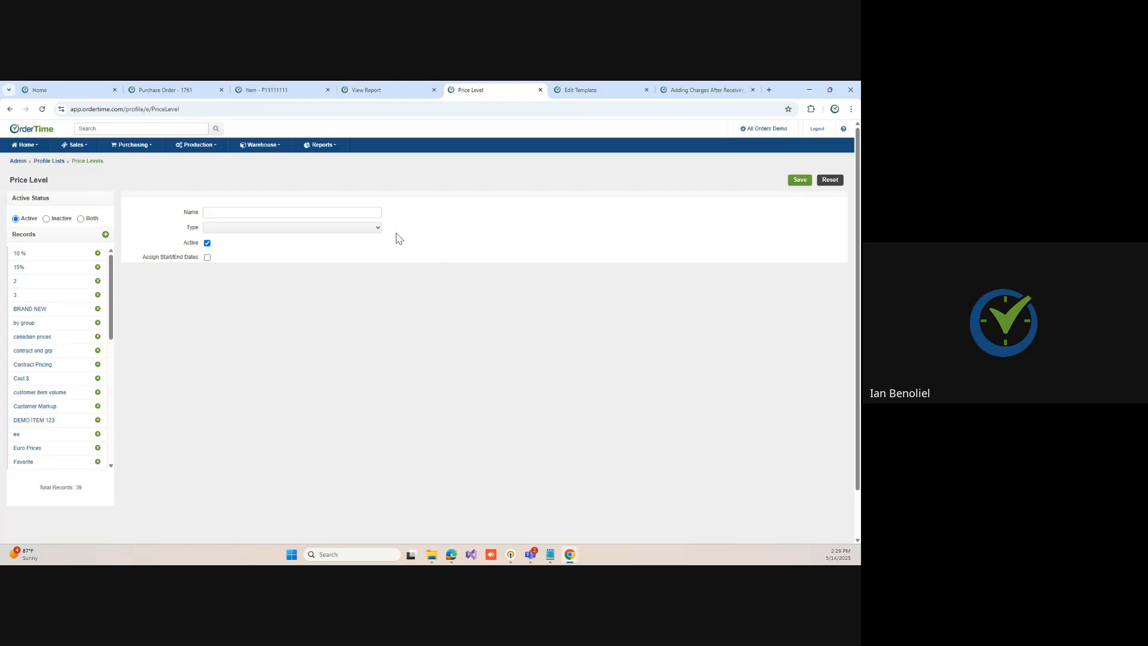
{"action": "left_click", "coordinate": [223, 228]}
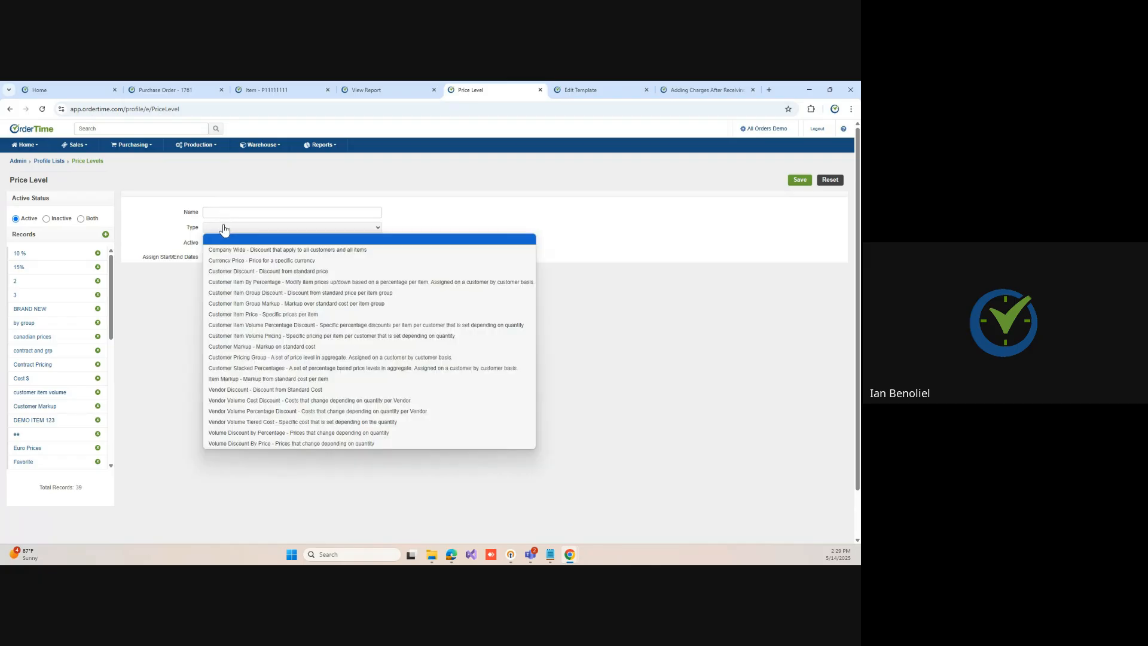
{"action": "left_click", "coordinate": [252, 249]}
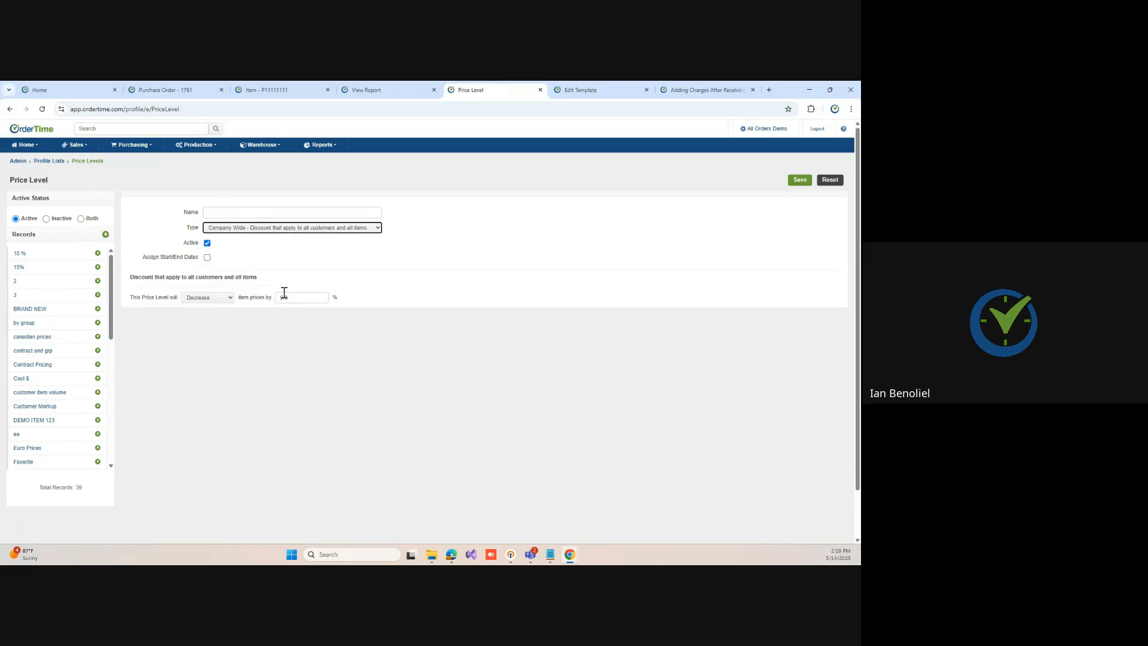
{"action": "left_click", "coordinate": [208, 258]}
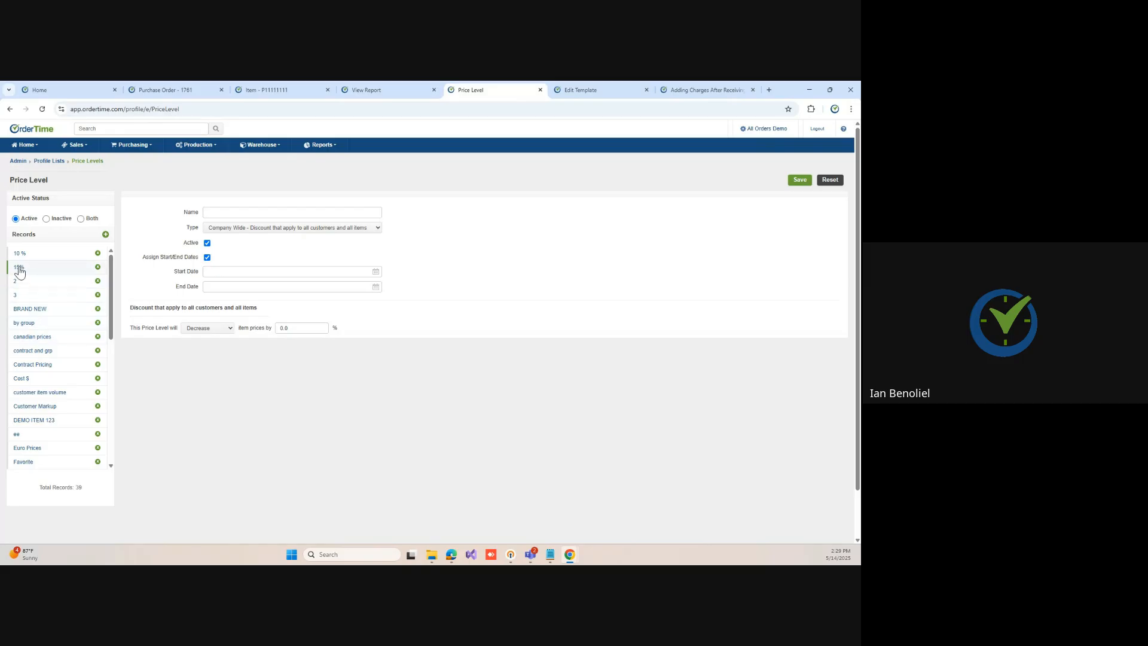
Step: Toggle the 10 % price level's start and end dates, then open Contract Pricing
{"action": "left_click", "coordinate": [22, 257]}
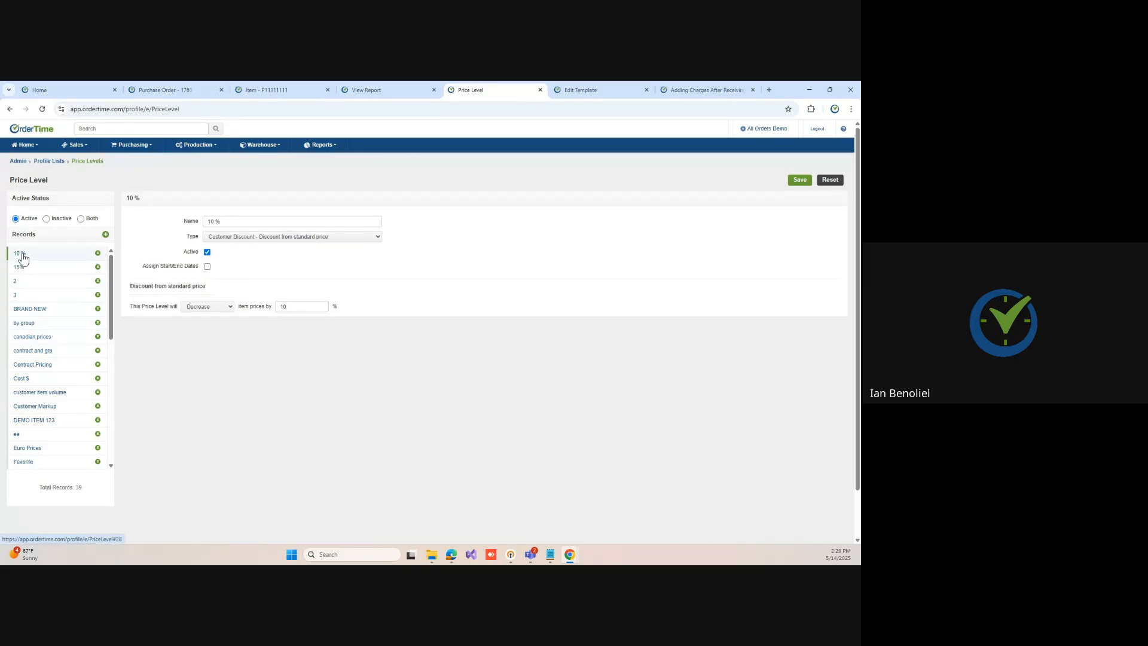
{"action": "left_click", "coordinate": [207, 266]}
{"action": "left_click", "coordinate": [208, 267]}
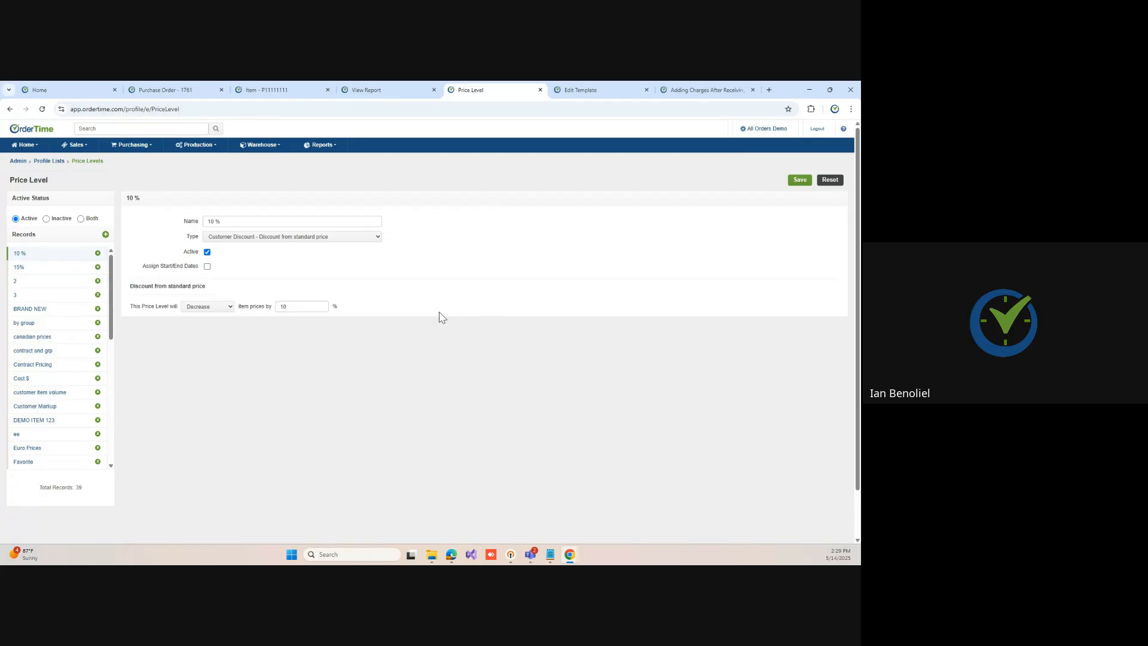
{"action": "left_click", "coordinate": [208, 267]}
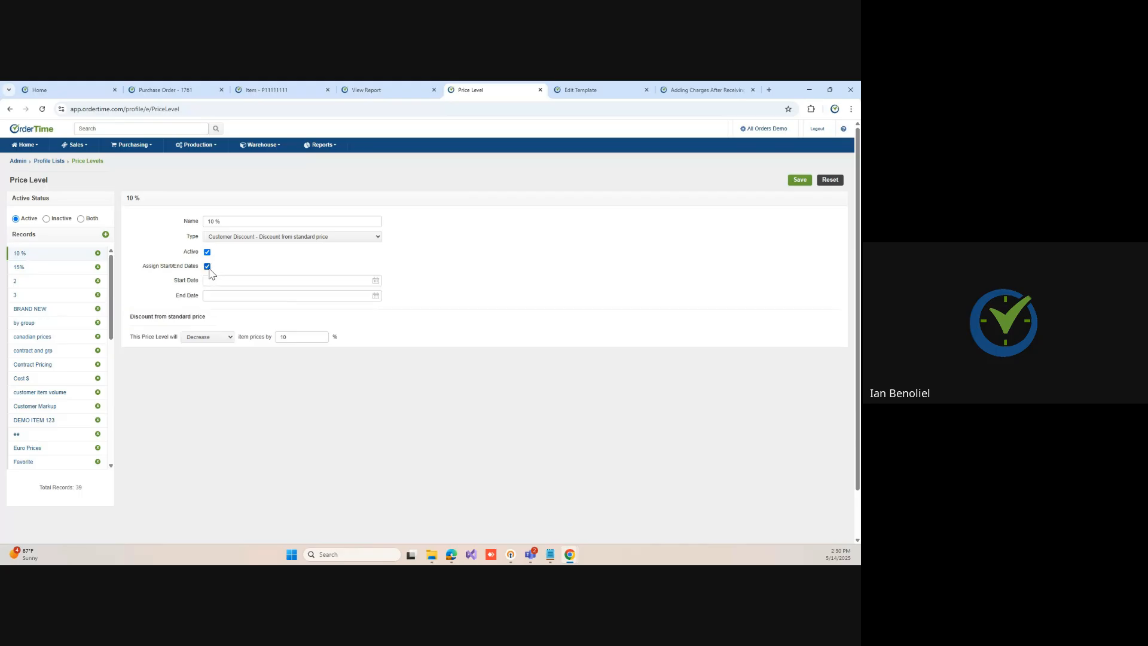
{"action": "left_click", "coordinate": [208, 268]}
{"action": "left_click", "coordinate": [209, 268]}
{"action": "left_click", "coordinate": [52, 367]}
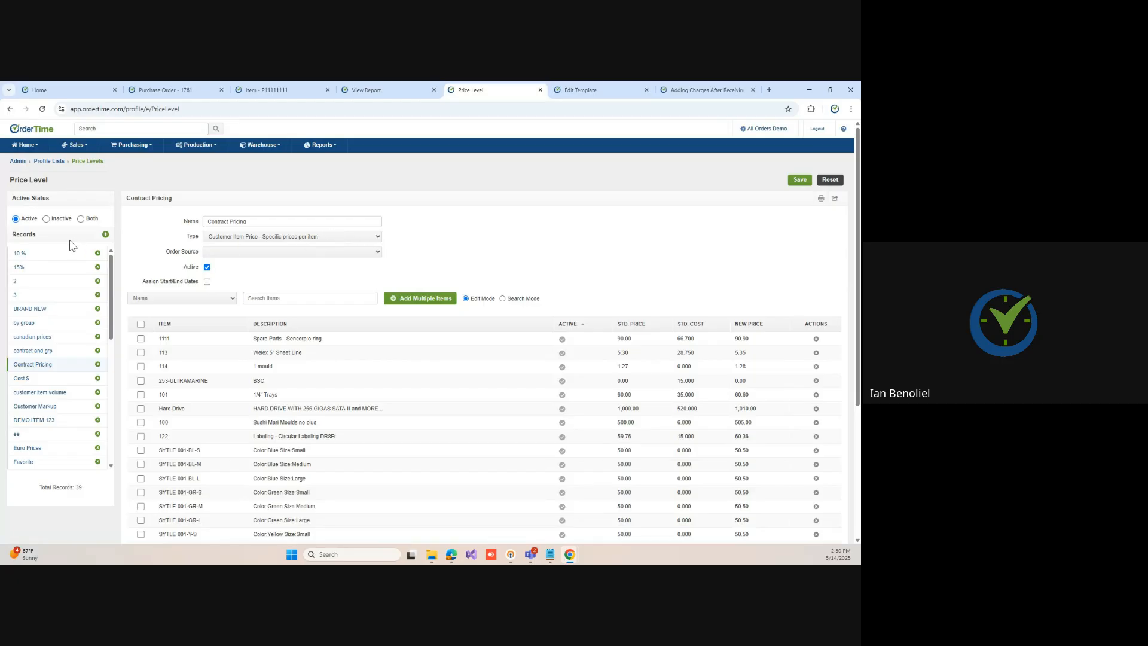
Step: Create a new blank price level and show its Type choices
{"action": "left_click", "coordinate": [105, 235]}
{"action": "left_click", "coordinate": [234, 228]}
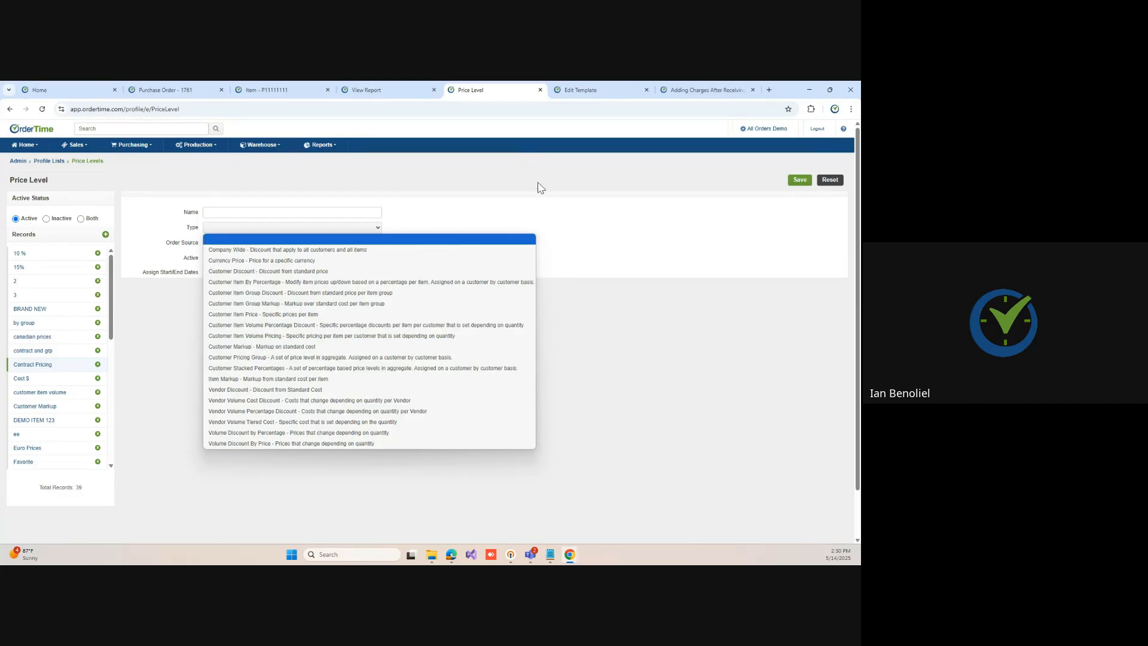
Step: Close the Type dropdown without selecting any price level type
{"action": "left_click", "coordinate": [544, 199]}
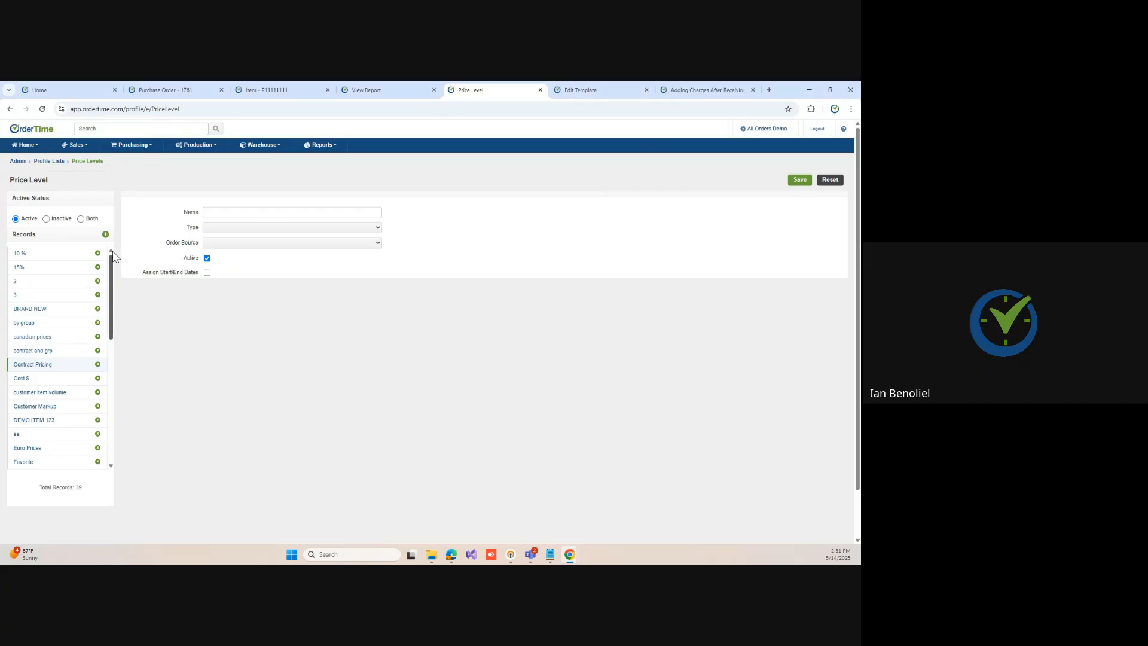
Step: Review the 10 %, 15% and 2 price levels
{"action": "left_click", "coordinate": [44, 257]}
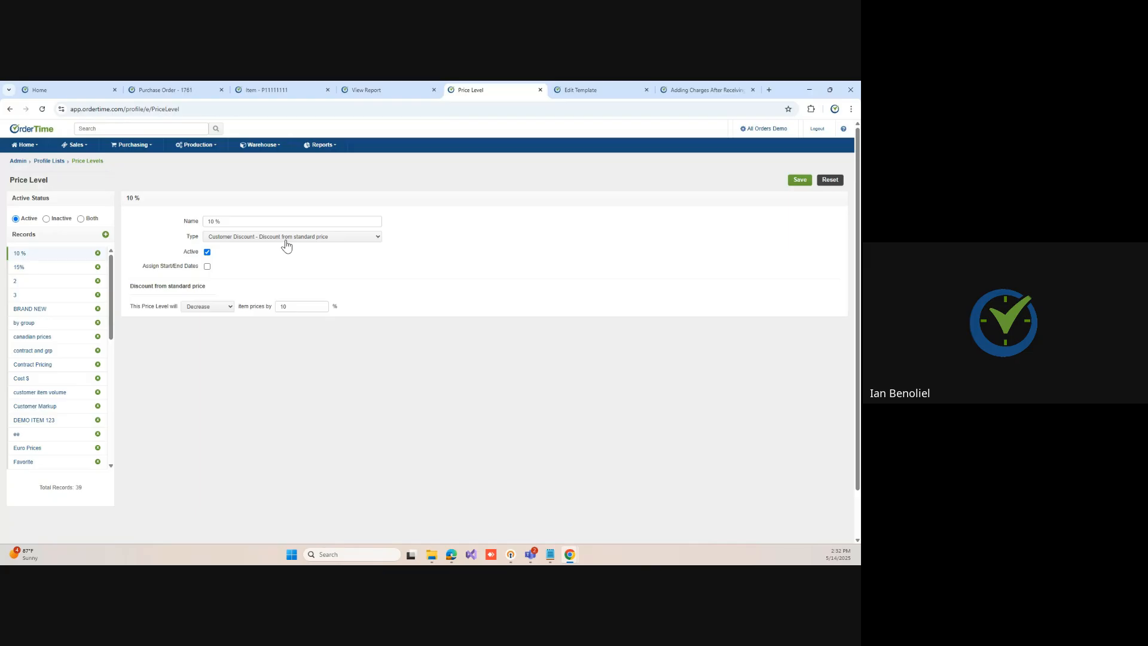
{"action": "left_click", "coordinate": [24, 267]}
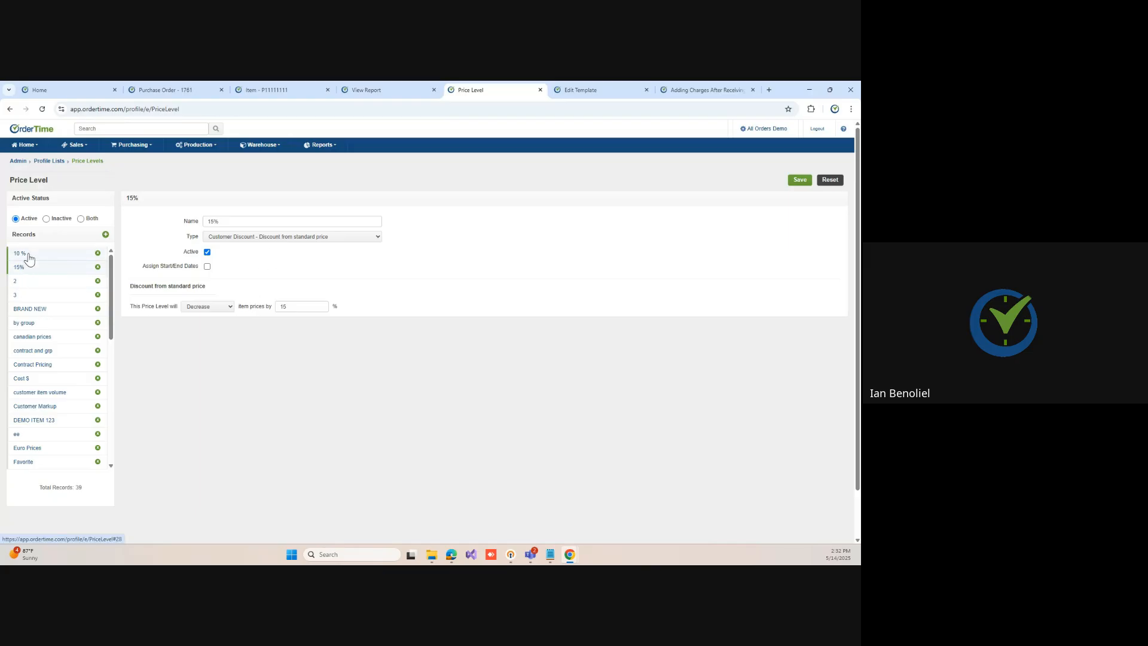
{"action": "left_click", "coordinate": [24, 282]}
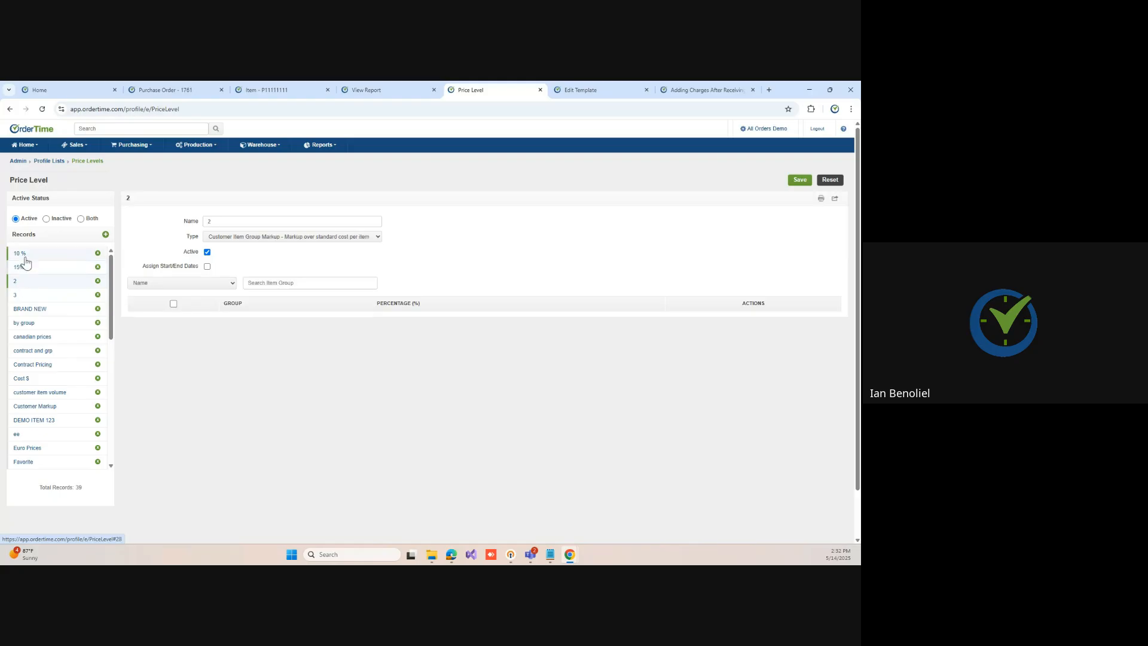
{"action": "left_click", "coordinate": [24, 257]}
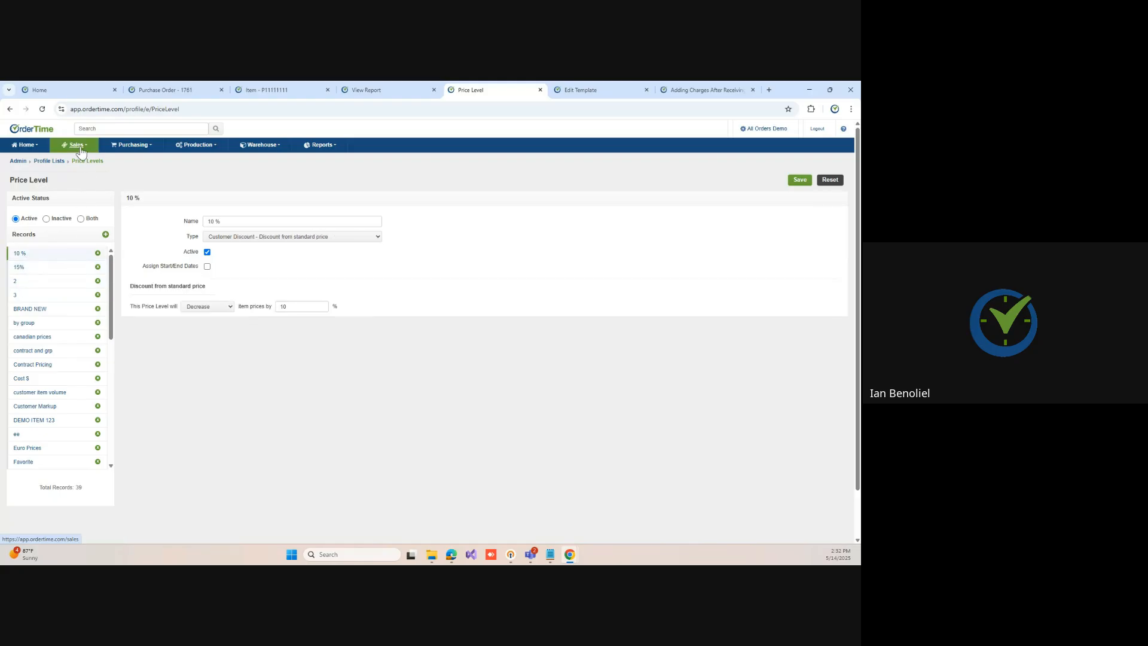
Step: Open sales order 3104717 from the Sales Orders list and start an item search
{"action": "left_click", "coordinate": [128, 146]}
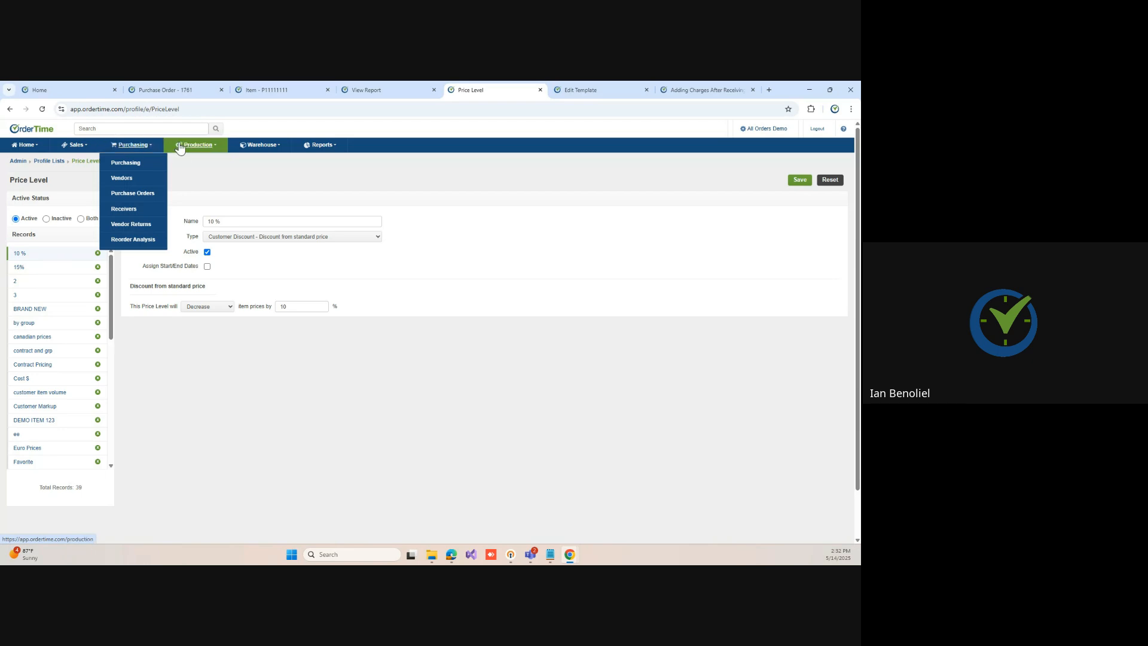
{"action": "mouse_move", "coordinate": [80, 154]}
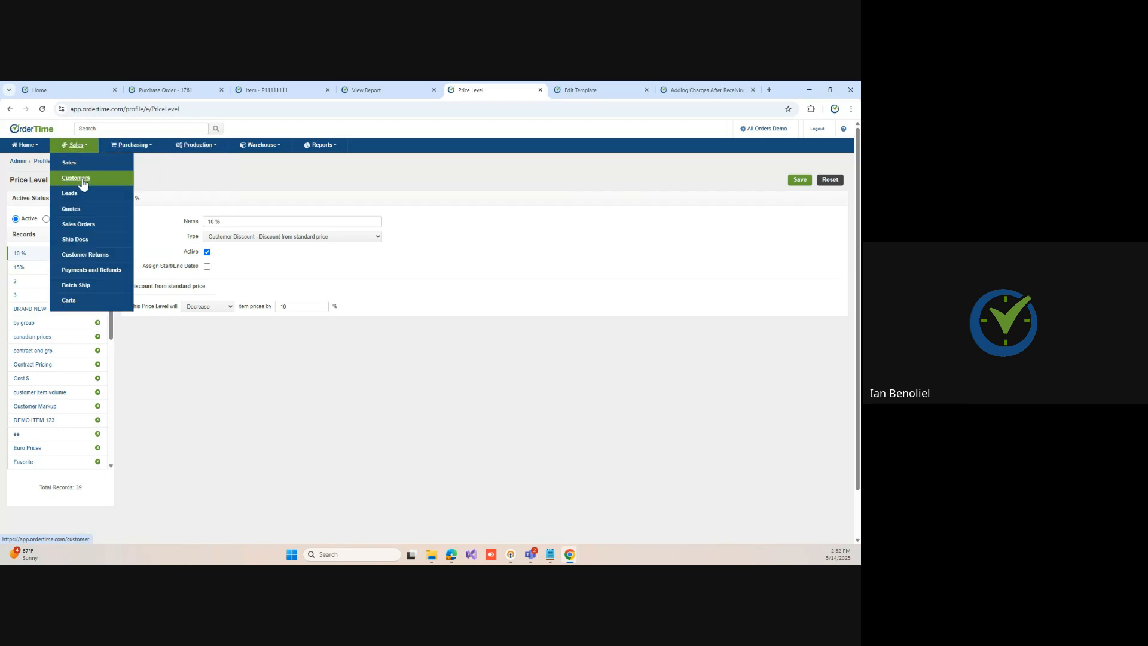
{"action": "left_click", "coordinate": [80, 224]}
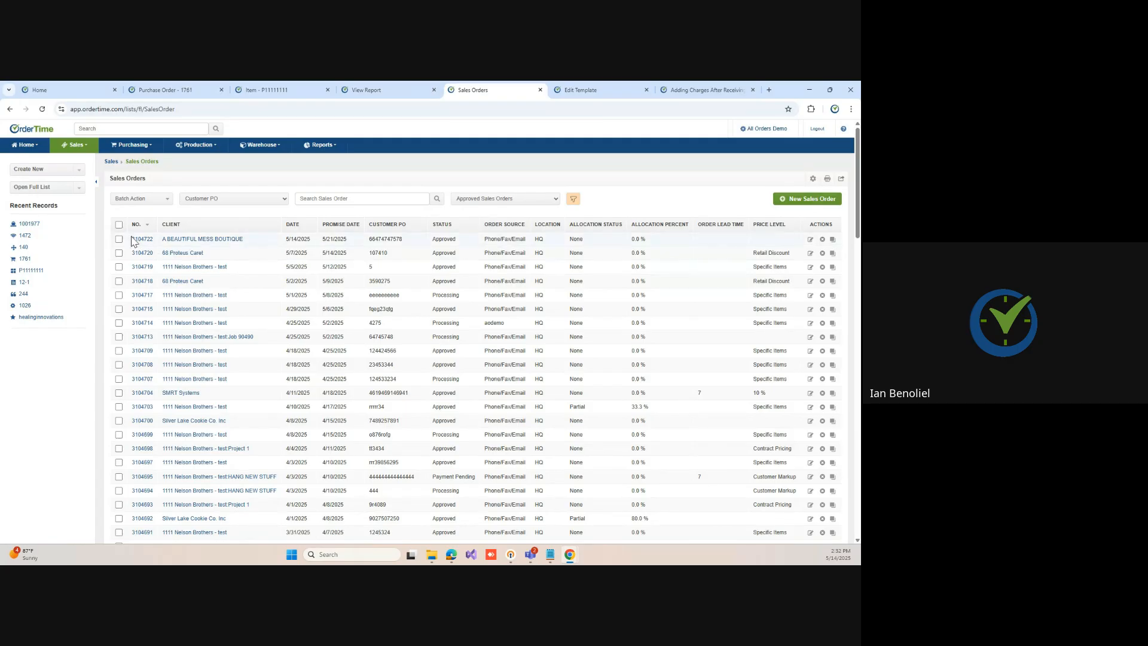
{"action": "left_click", "coordinate": [138, 296]}
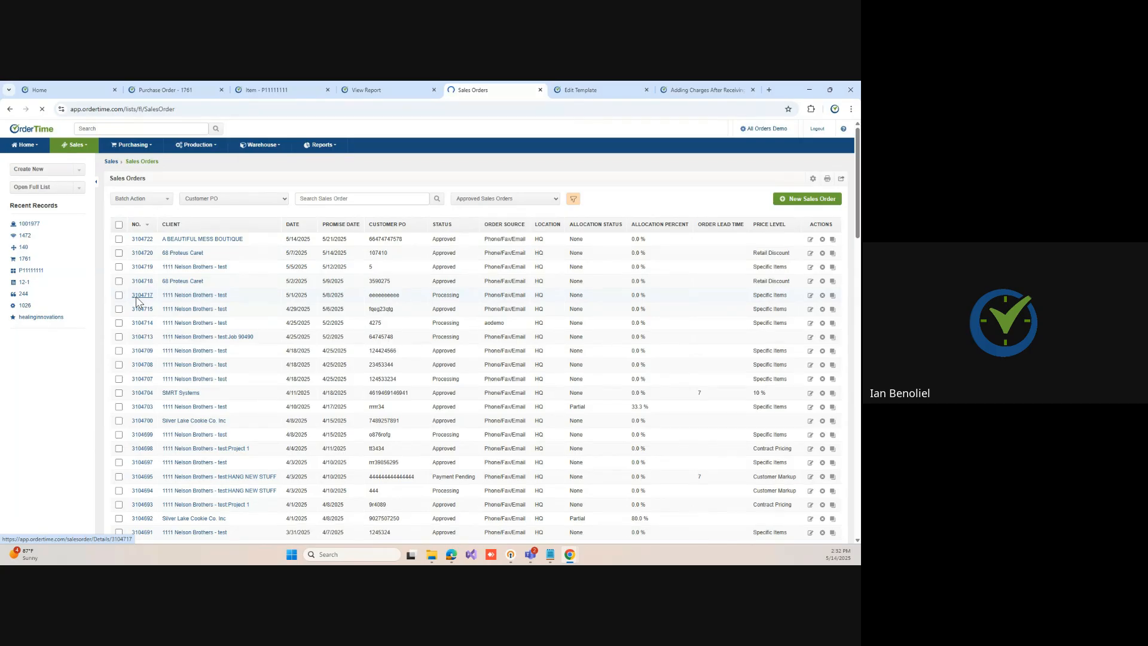
{"action": "left_click", "coordinate": [243, 343]}
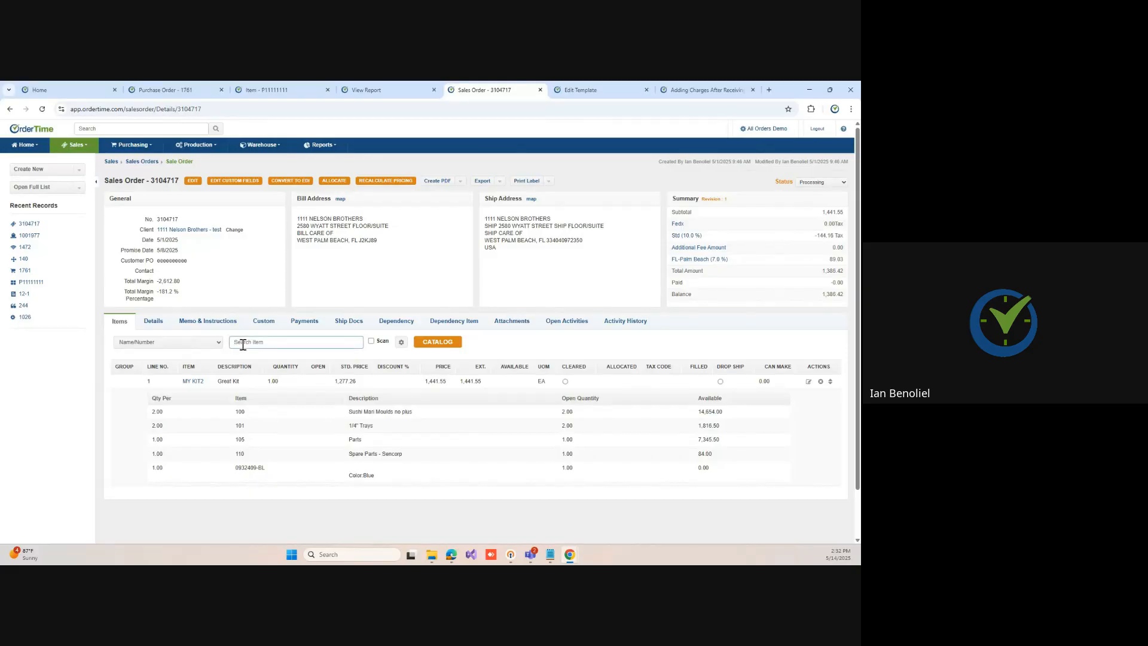
Step: Pick item P11111111, cancel that line, and open the order's Additional Fee settings
{"action": "type", "text": "p11111111"}
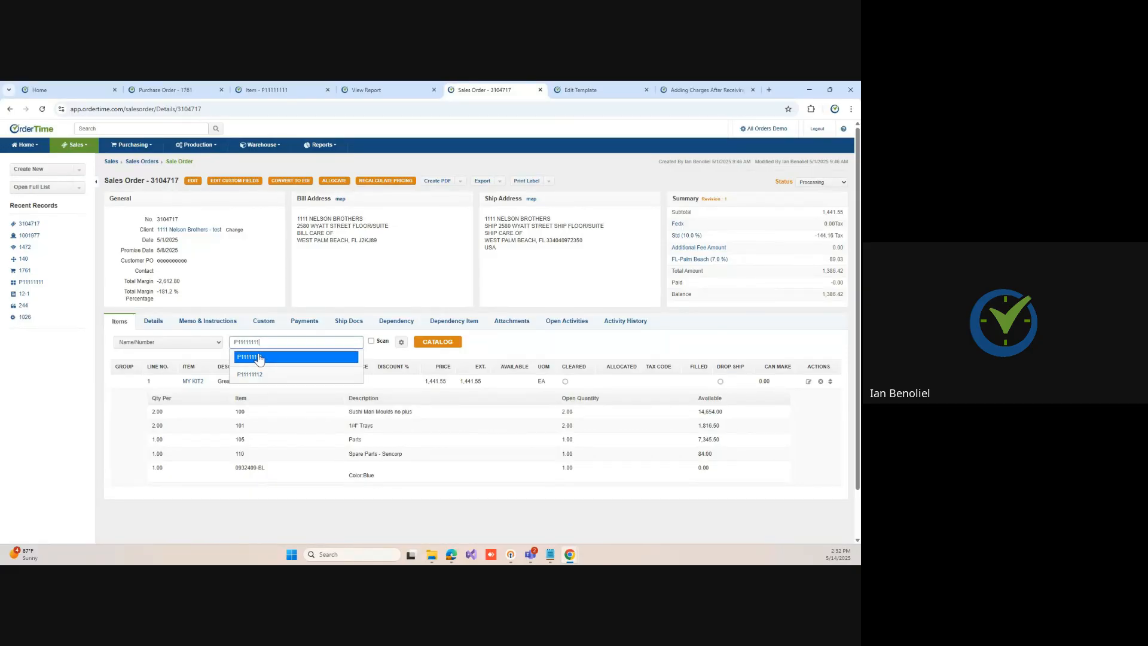
{"action": "left_click", "coordinate": [262, 361]}
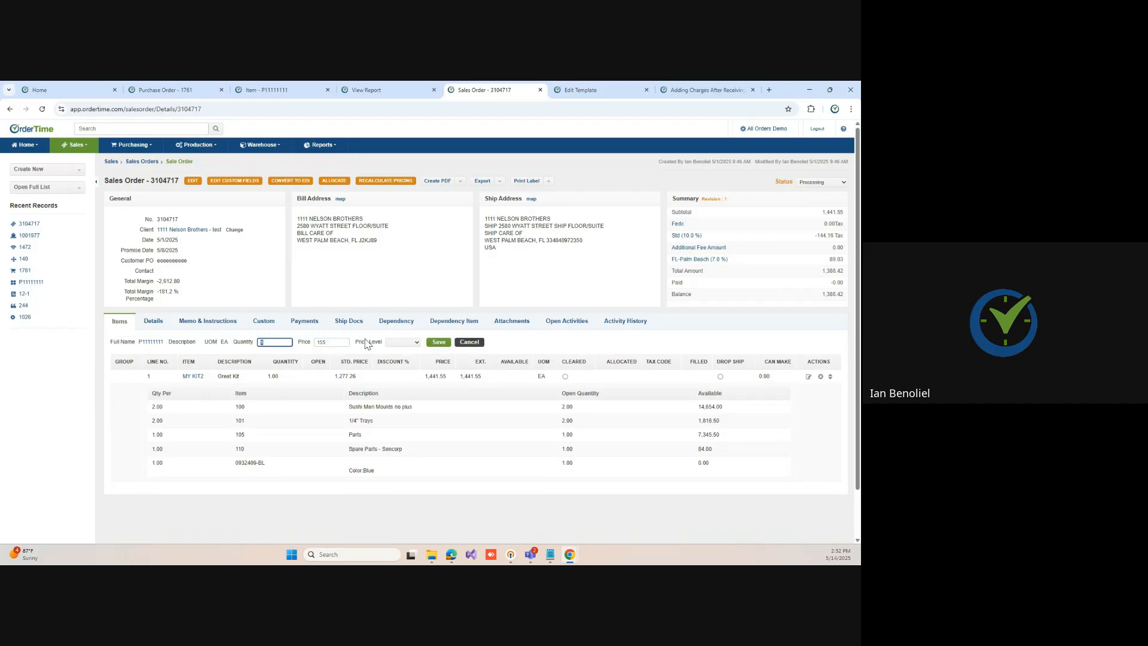
{"action": "left_click", "coordinate": [392, 343]}
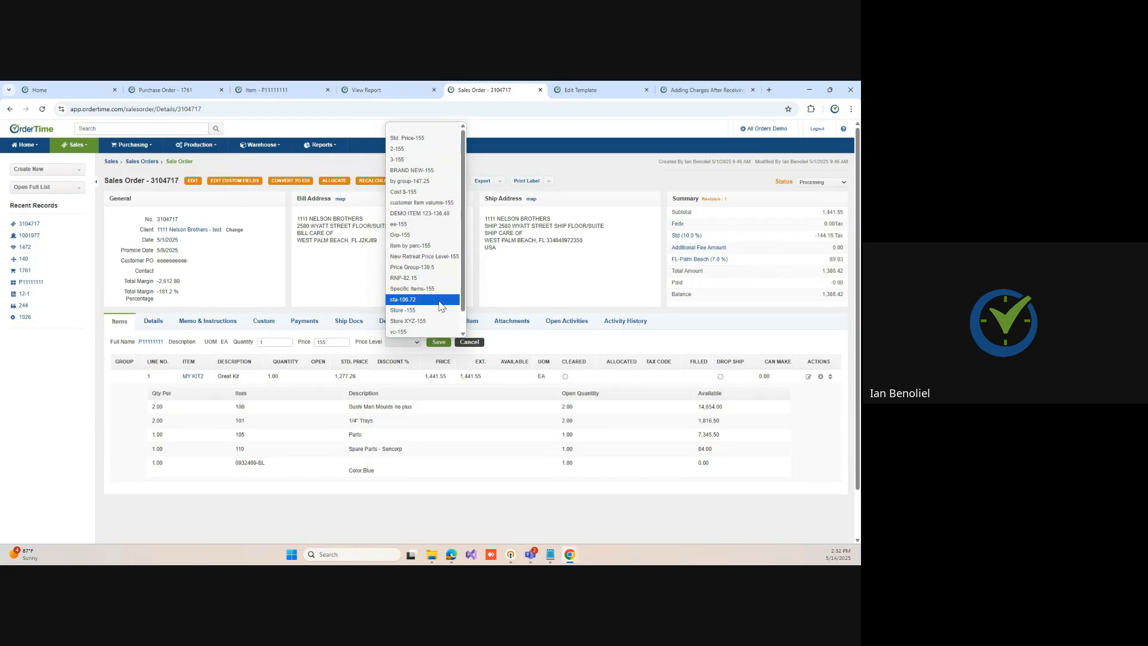
{"action": "left_click", "coordinate": [536, 343]}
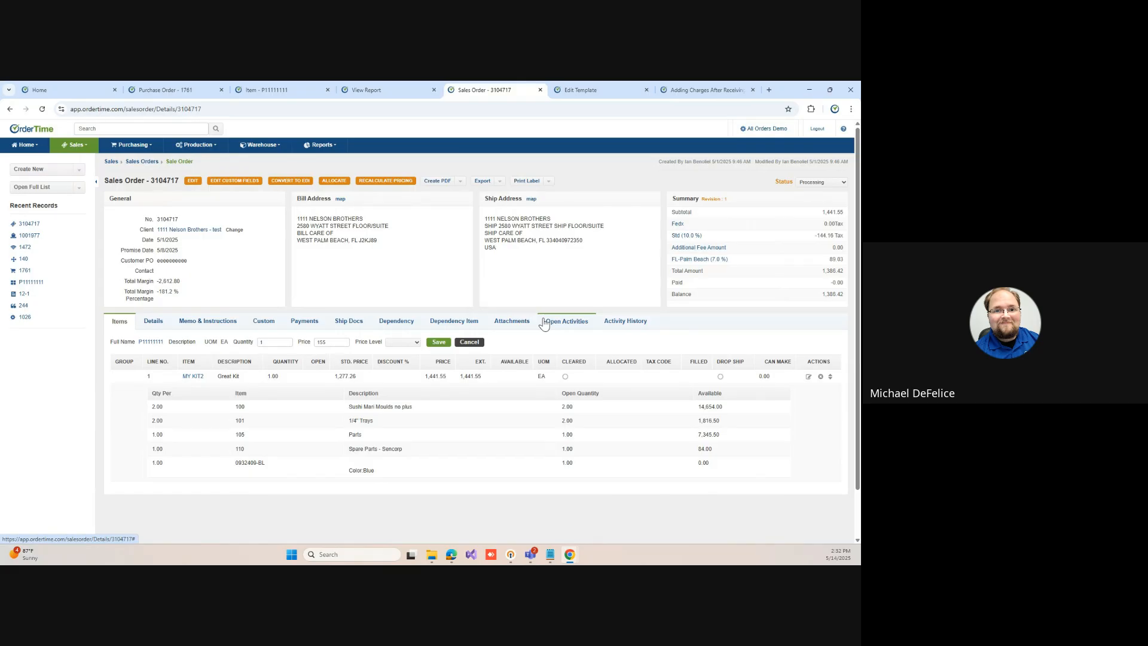
{"action": "left_click", "coordinate": [470, 342]}
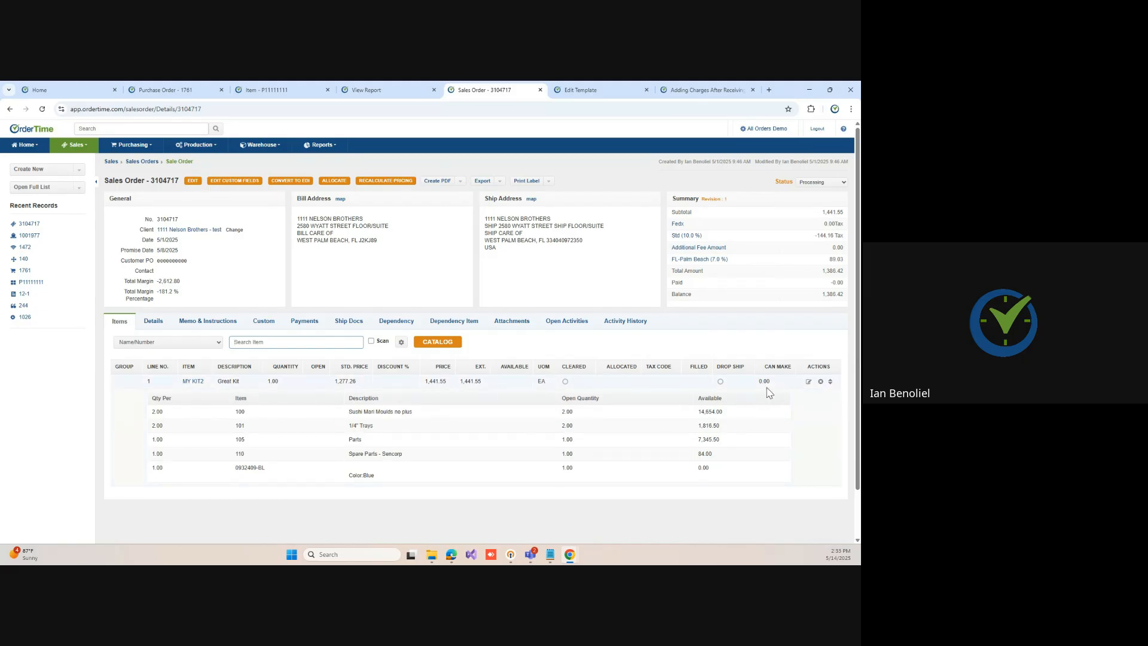
{"action": "left_click", "coordinate": [695, 249]}
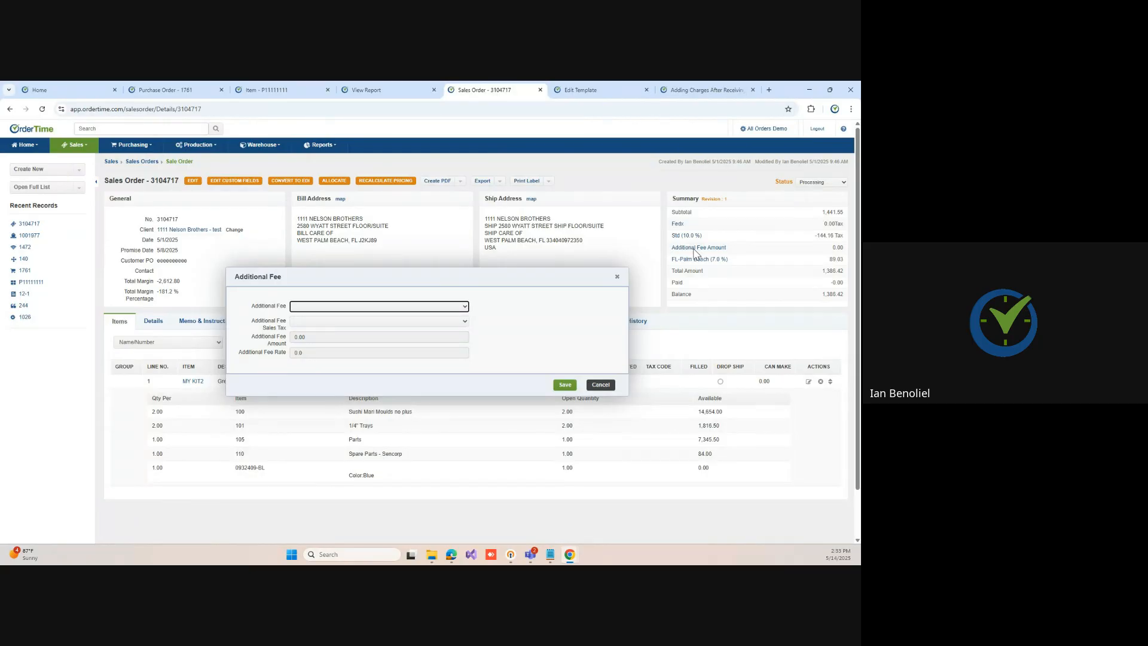
Step: Apply the 5% Fee as non-taxable at a 17.5% rate and save it
{"action": "left_click", "coordinate": [354, 306]}
{"action": "left_click", "coordinate": [350, 329]}
{"action": "left_click", "coordinate": [321, 323]}
{"action": "left_click", "coordinate": [321, 344]}
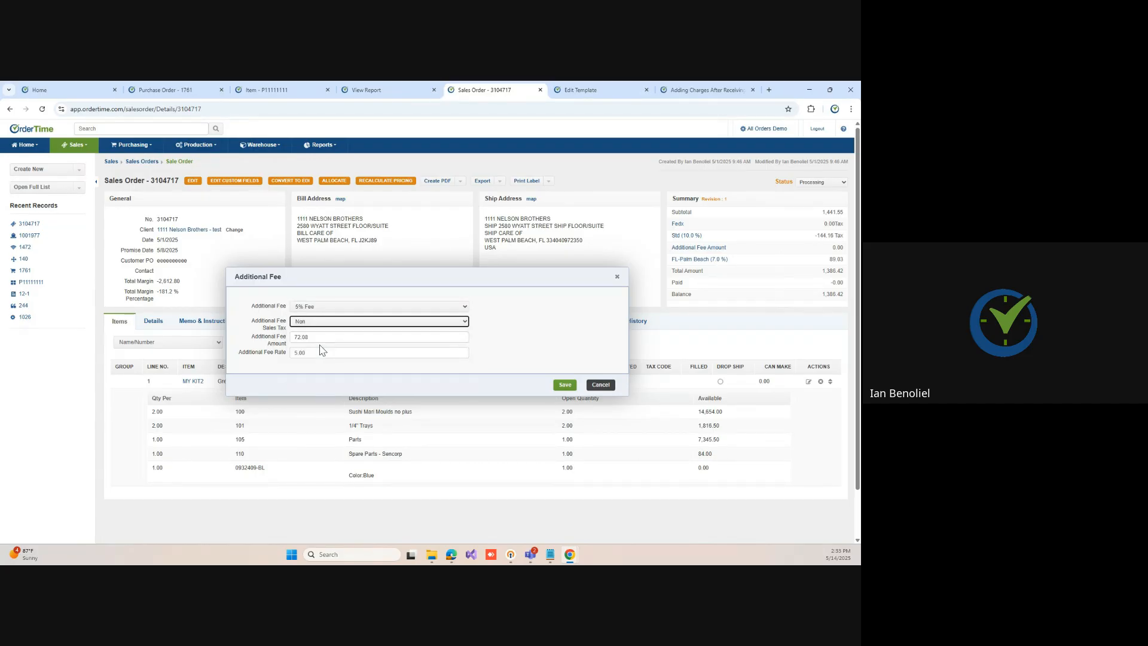
{"action": "left_click", "coordinate": [288, 353]}
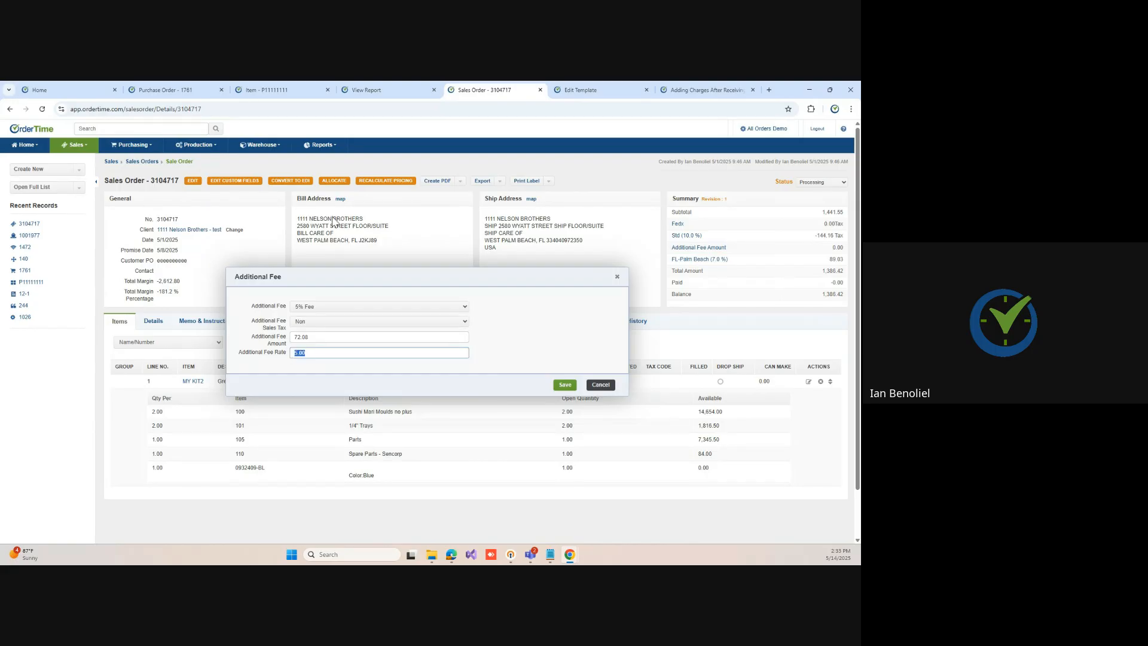
{"action": "type", "text": "25"}
{"action": "left_click", "coordinate": [378, 337]}
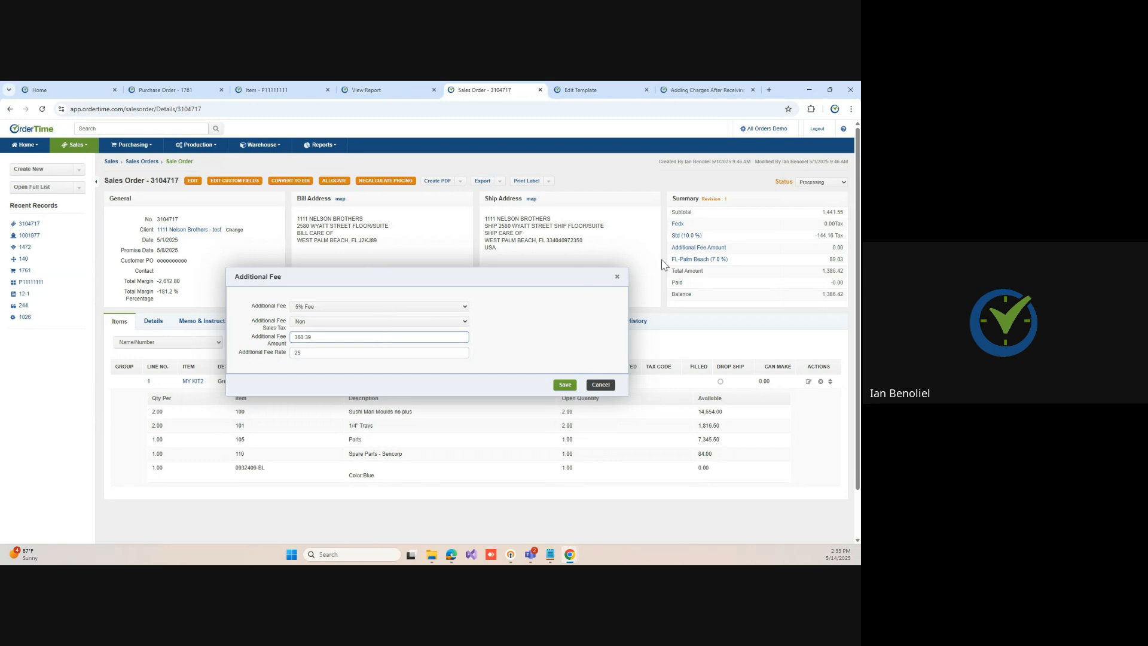
{"action": "left_click", "coordinate": [318, 356]}
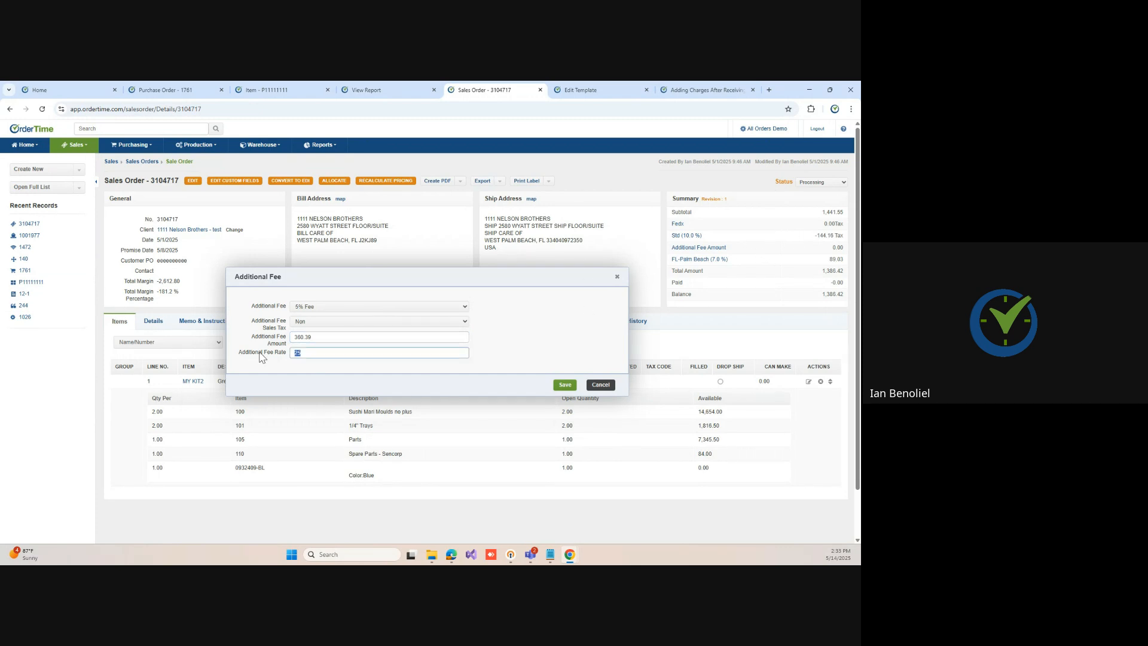
{"action": "type", "text": "17"}
{"action": "type", "text": "5"}
{"action": "left_click", "coordinate": [411, 386]}
{"action": "left_click", "coordinate": [565, 385]}
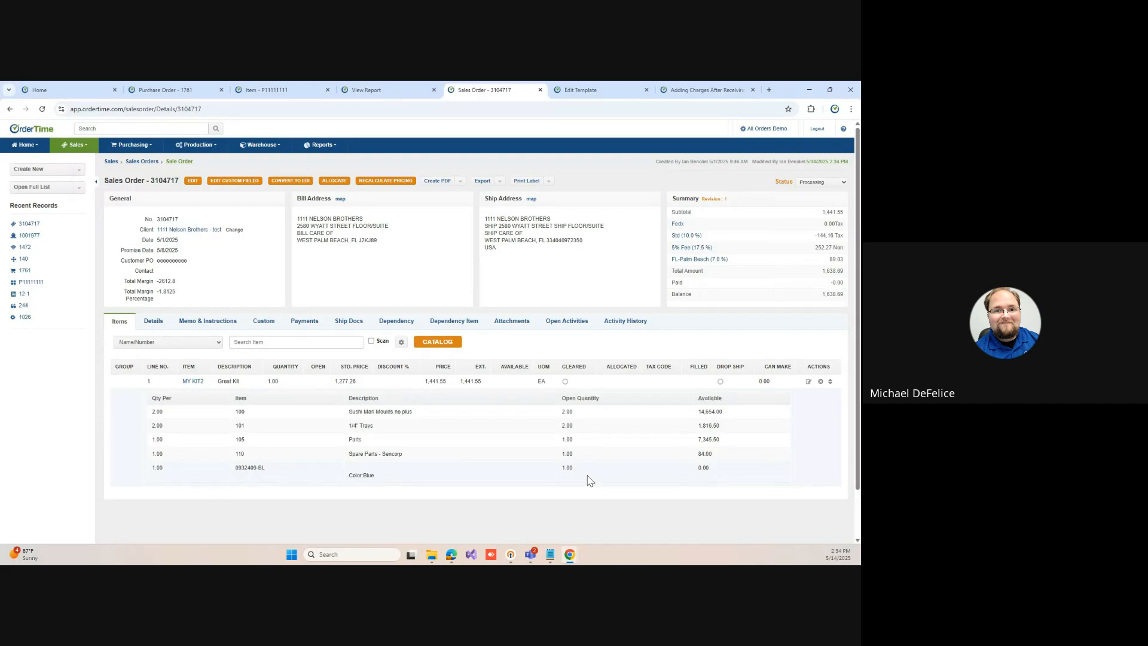
Step: Return to the Sales Orders list, collapsing and restoring the sidebar
{"action": "left_click", "coordinate": [141, 164]}
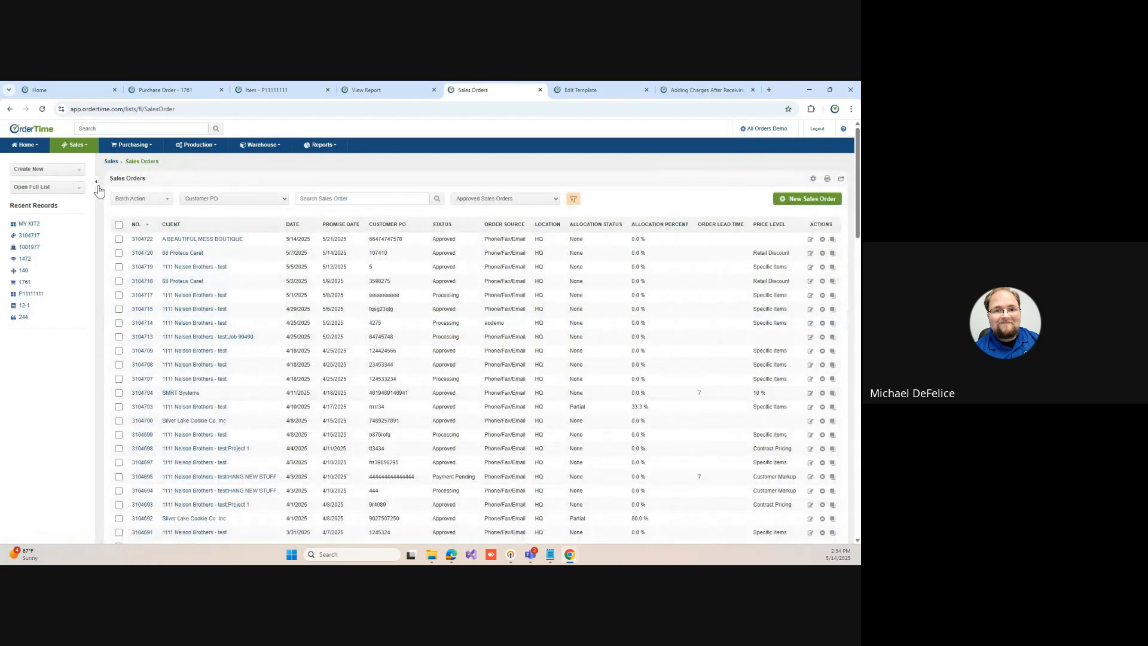
{"action": "left_click", "coordinate": [97, 183]}
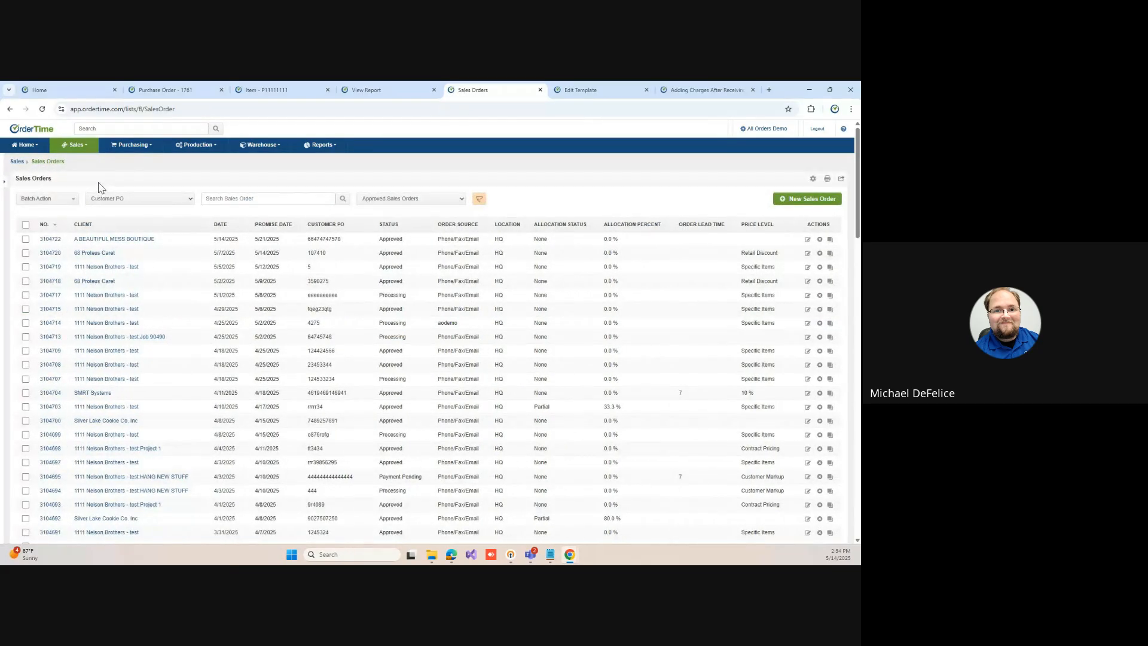
{"action": "left_click", "coordinate": [4, 183]}
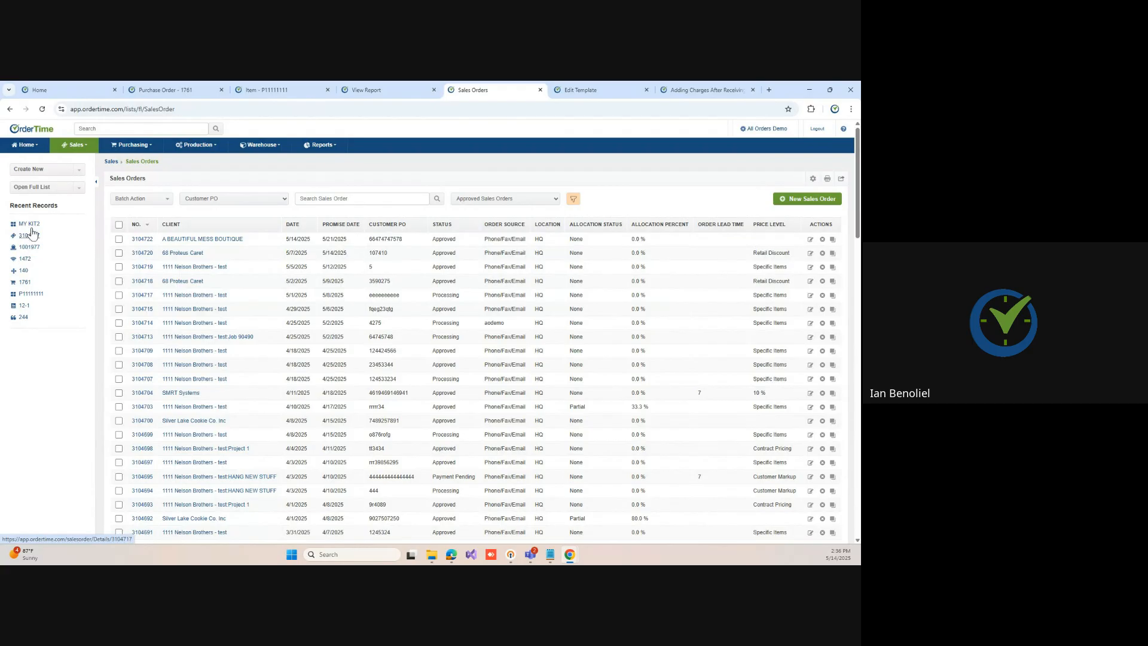
{"action": "left_click", "coordinate": [80, 191]}
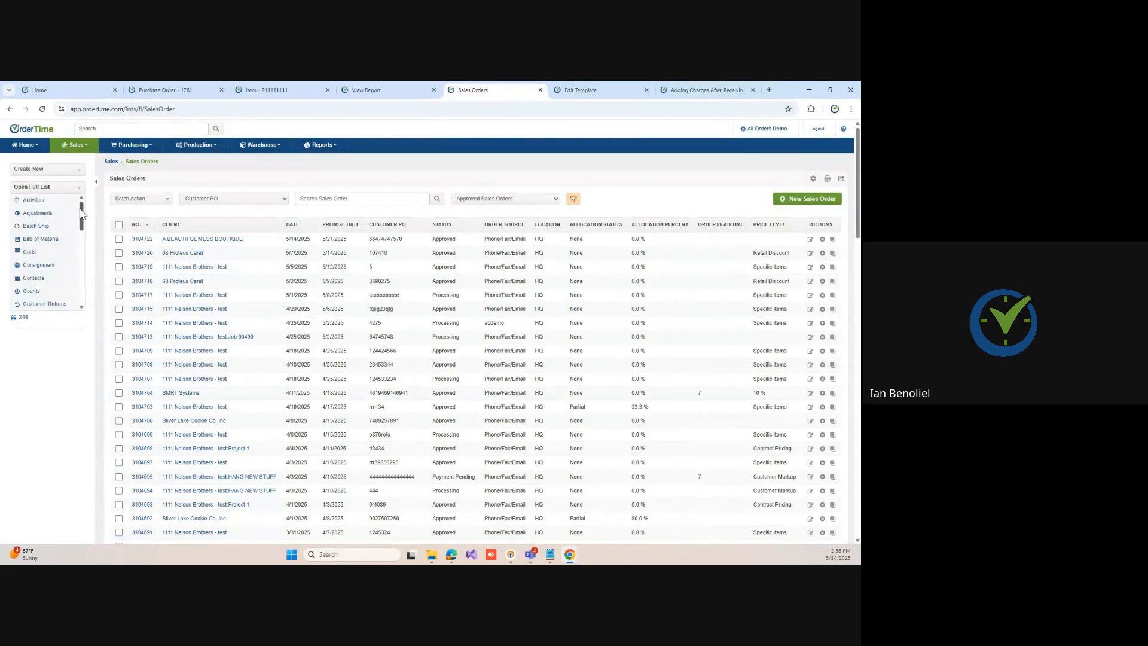
Step: Open item Test Style-NA from the Items list and show its Tariff fields
{"action": "left_click_drag", "start_coordinate": [82, 214], "coordinate": [82, 247]}
{"action": "left_click", "coordinate": [37, 248]}
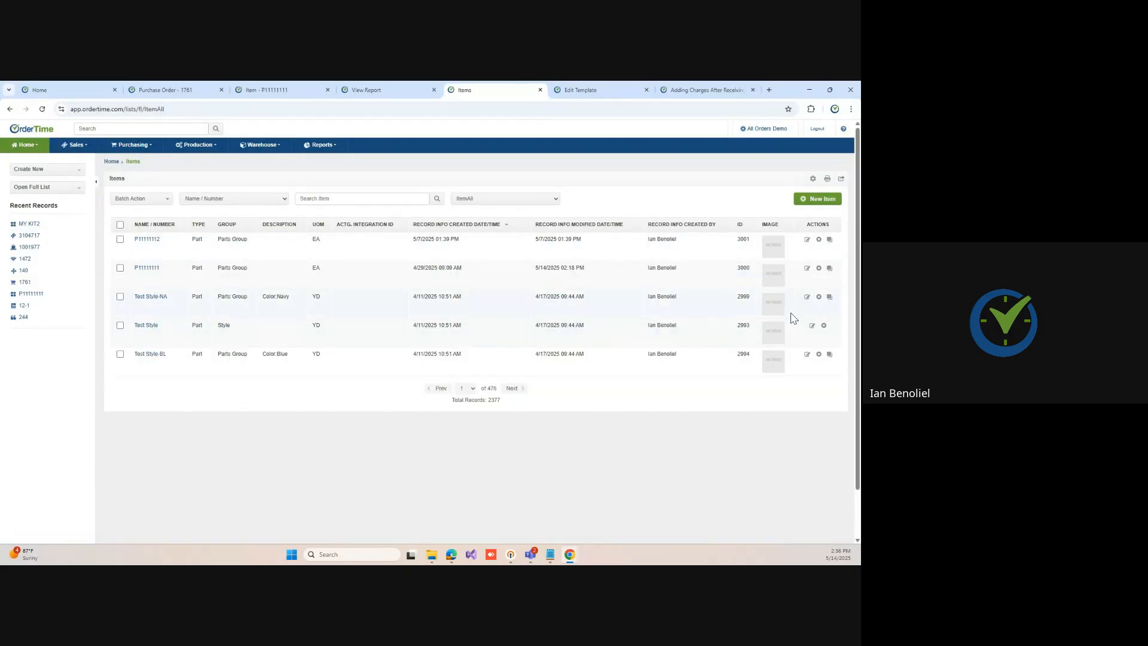
{"action": "left_click", "coordinate": [808, 298]}
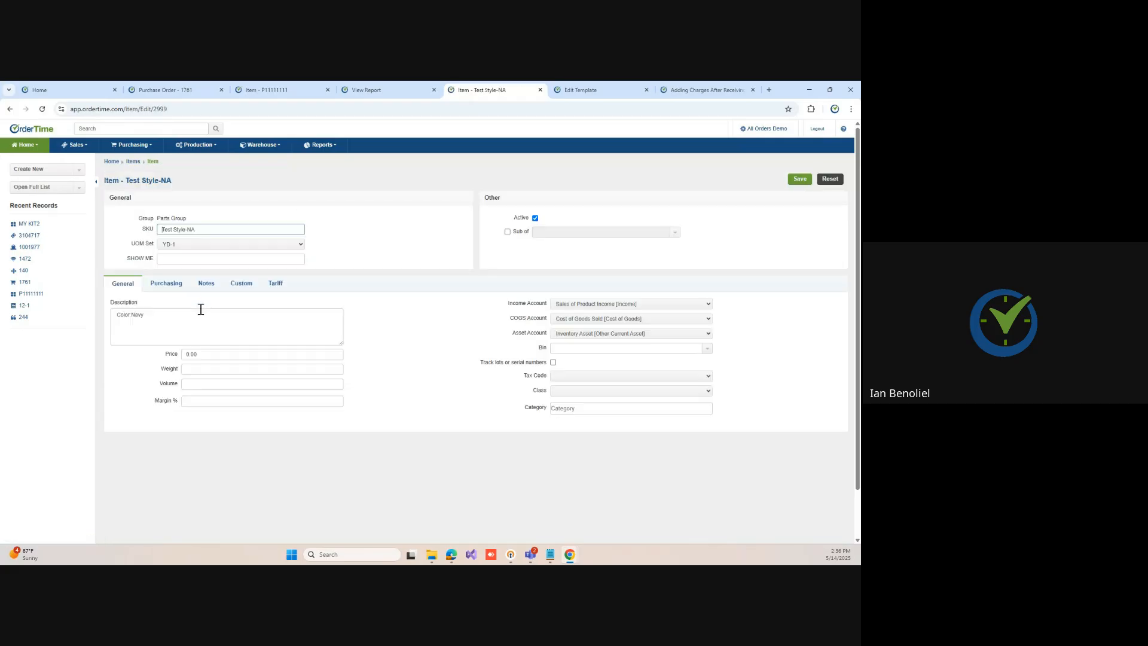
{"action": "left_click", "coordinate": [273, 285]}
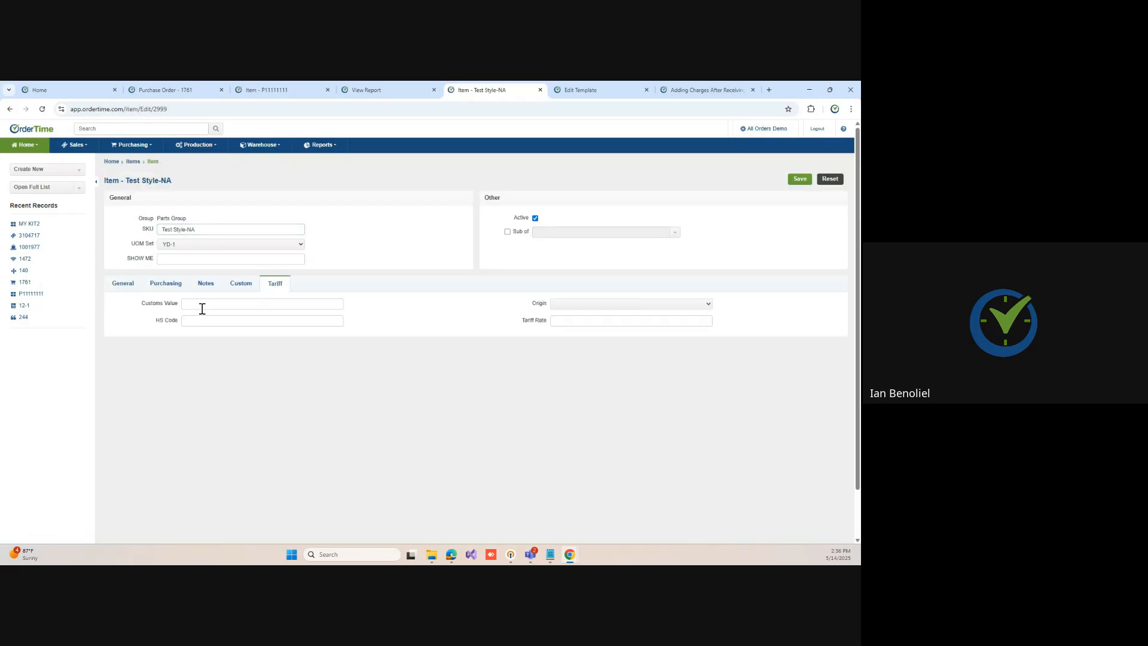
Step: Enter a Tariff Rate of 15.5 and save the item
{"action": "left_click", "coordinate": [563, 320]}
{"action": "left_click", "coordinate": [527, 395]}
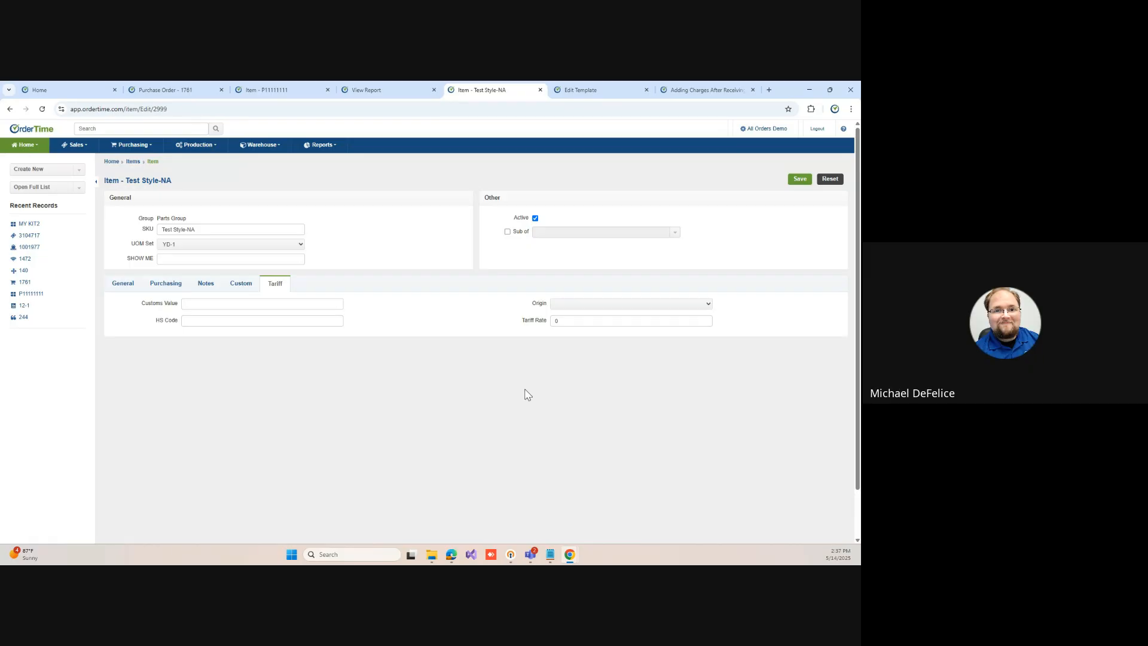
{"action": "left_click", "coordinate": [556, 320]}
{"action": "type", "text": "15"}
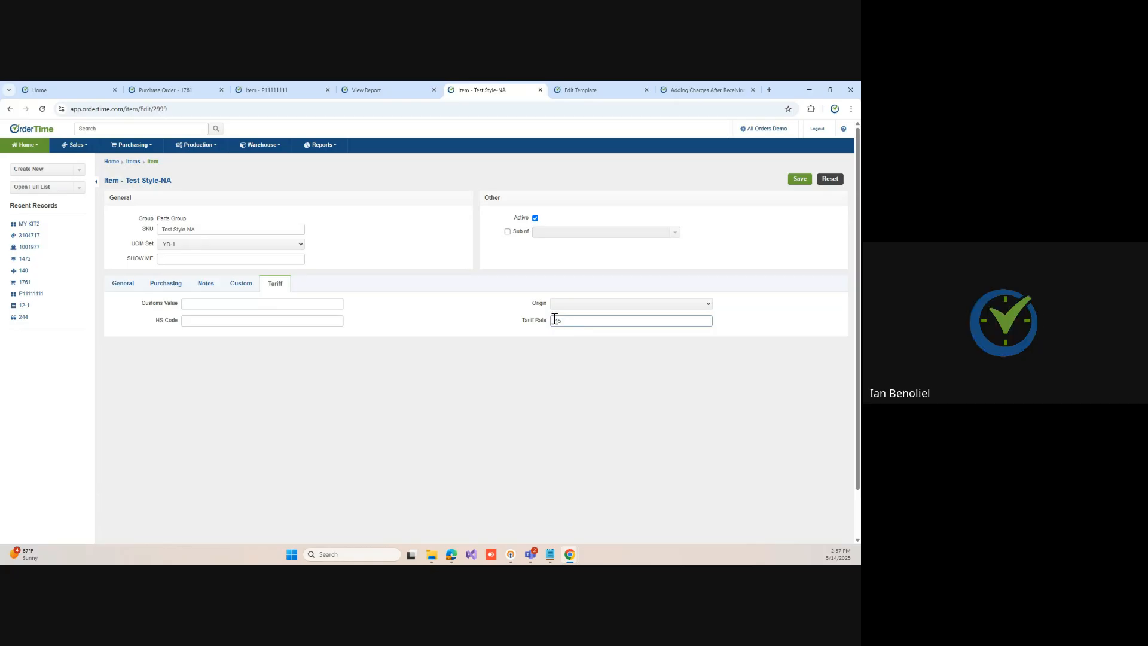
{"action": "type", "text": ".5"}
{"action": "left_click", "coordinate": [600, 377]}
{"action": "left_click", "coordinate": [800, 181]}
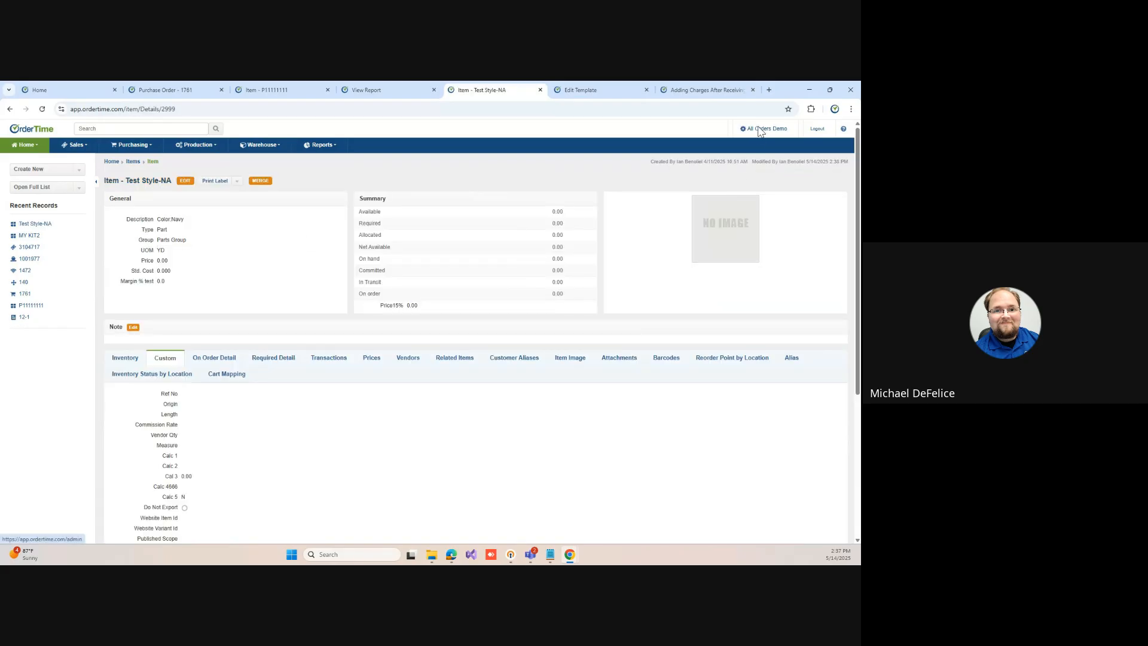
Step: Open Custom Fields under Settings and scroll the Items list to the Customs Value and Tariff Rate fields
{"action": "left_click", "coordinate": [761, 131]}
{"action": "left_click", "coordinate": [389, 228]}
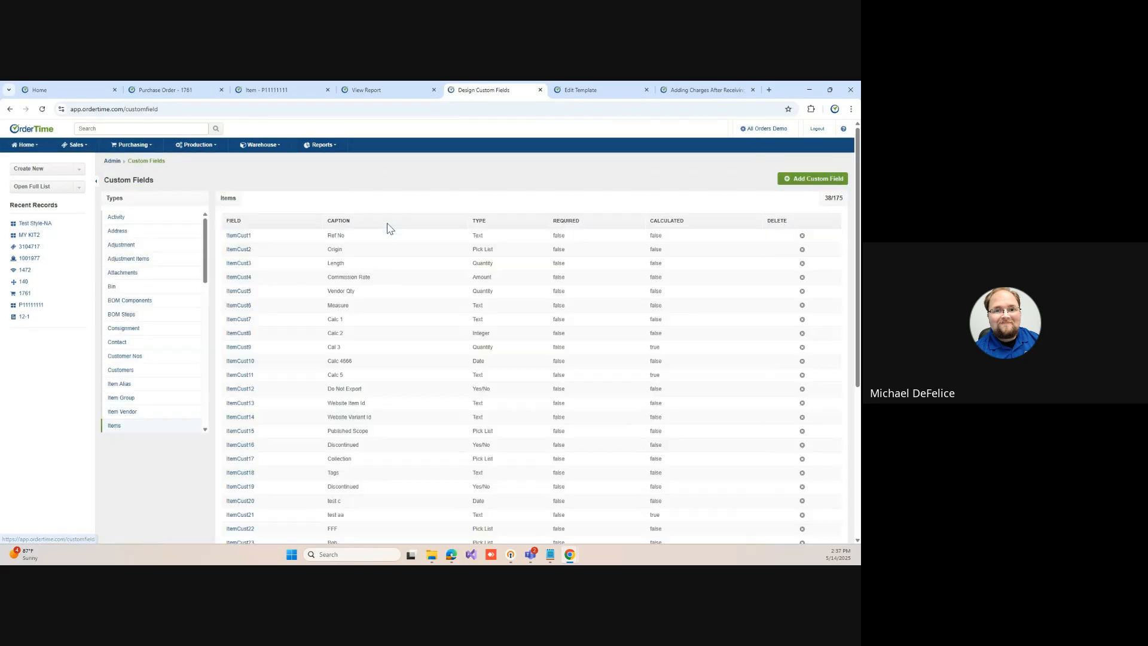
{"action": "scroll", "coordinate": [389, 302], "scroll_direction": "down", "scroll_amount": 5}
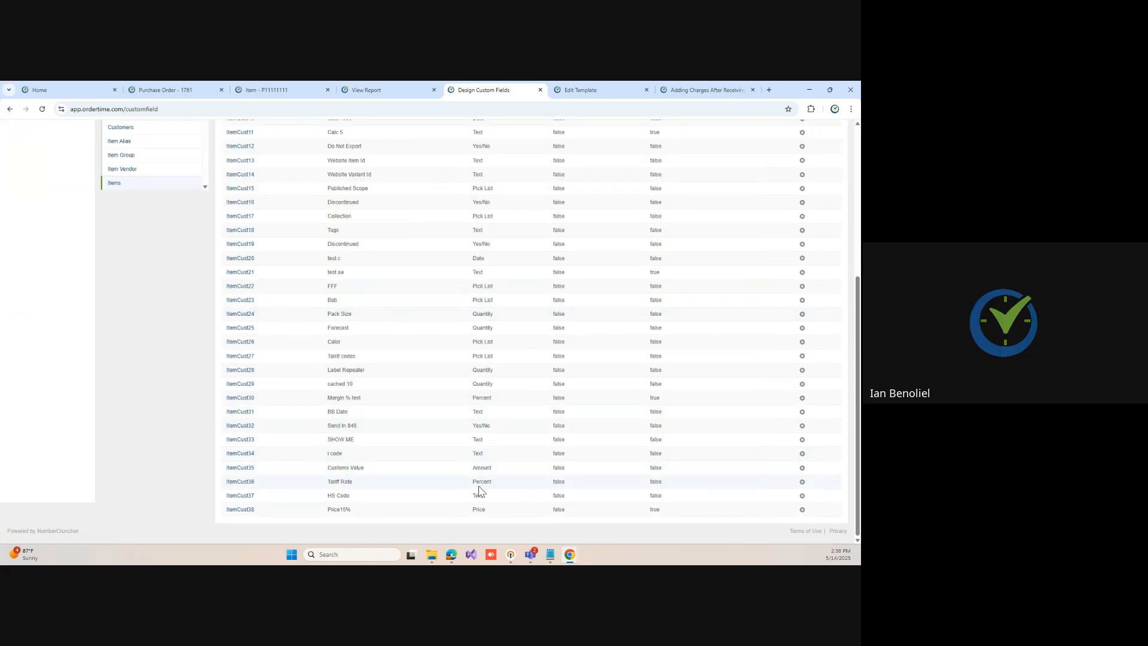
{"action": "left_click_drag", "start_coordinate": [472, 481], "coordinate": [471, 511]}
{"action": "left_click_drag", "start_coordinate": [329, 468], "coordinate": [375, 472]}
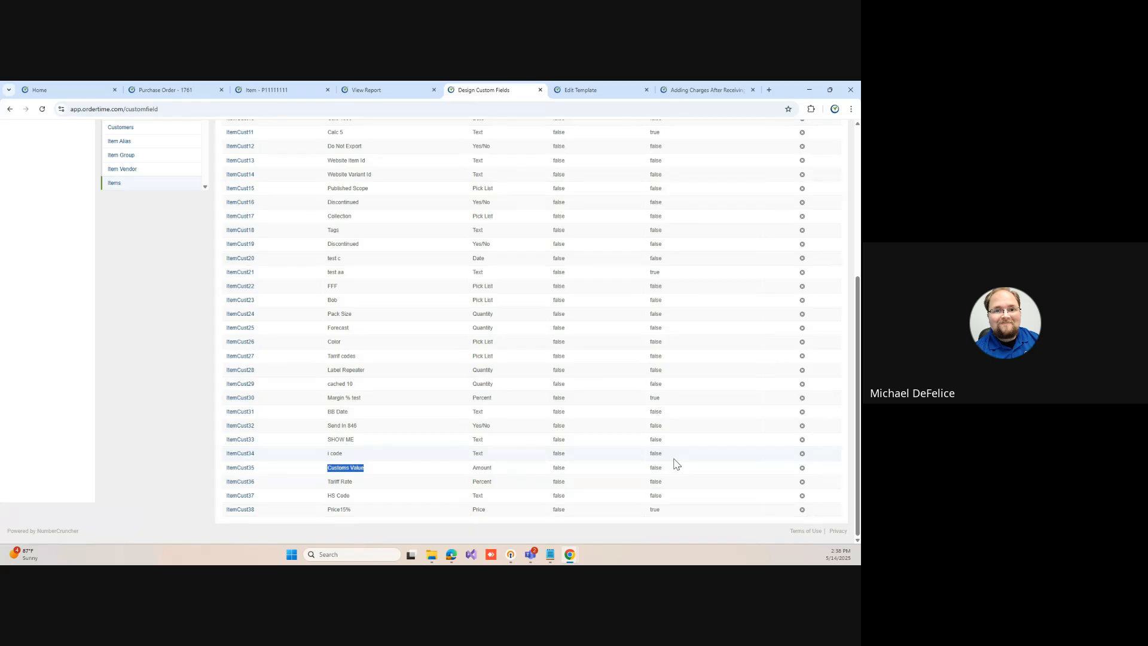
{"action": "scroll", "coordinate": [676, 464], "scroll_direction": "up", "scroll_amount": 1}
{"action": "scroll", "coordinate": [676, 464], "scroll_direction": "down", "scroll_amount": 1}
{"action": "scroll", "coordinate": [562, 287], "scroll_direction": "up", "scroll_amount": 5}
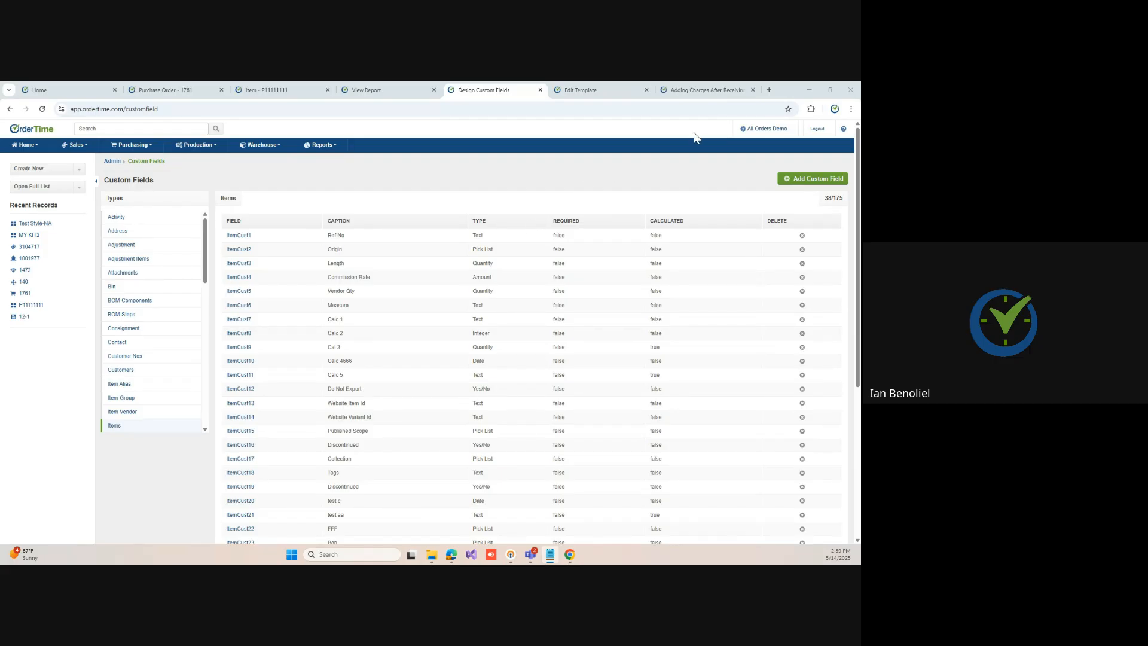
Step: Open Admin > Profile Lists > Item Group and view the 21 Solution group
{"action": "left_click", "coordinate": [760, 130]}
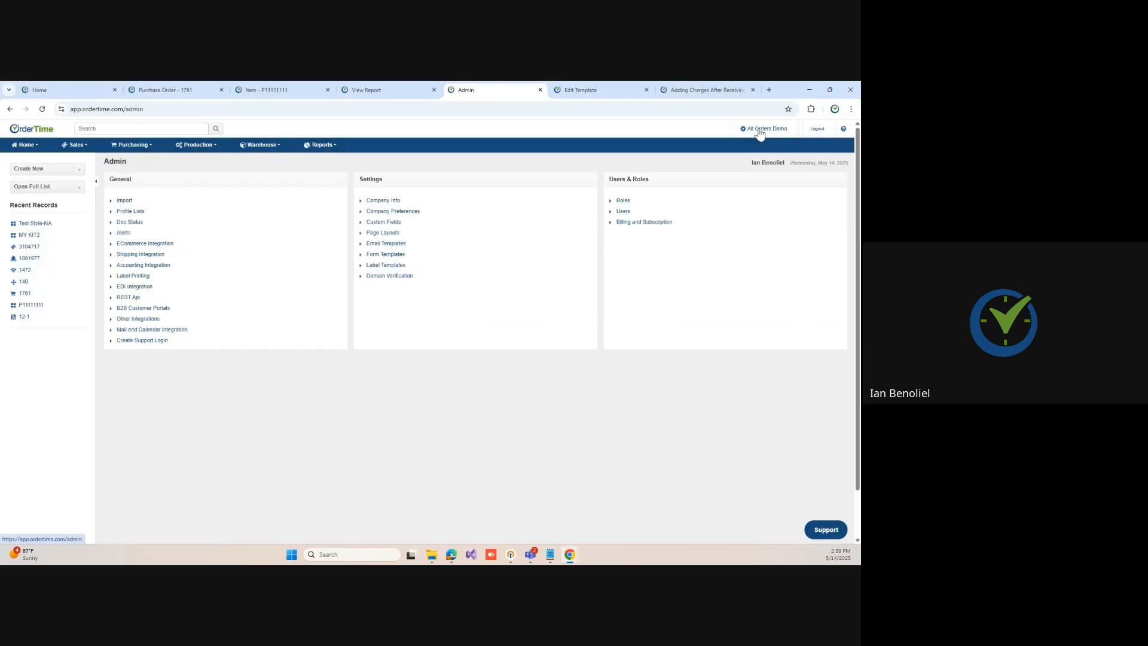
{"action": "left_click", "coordinate": [134, 214]}
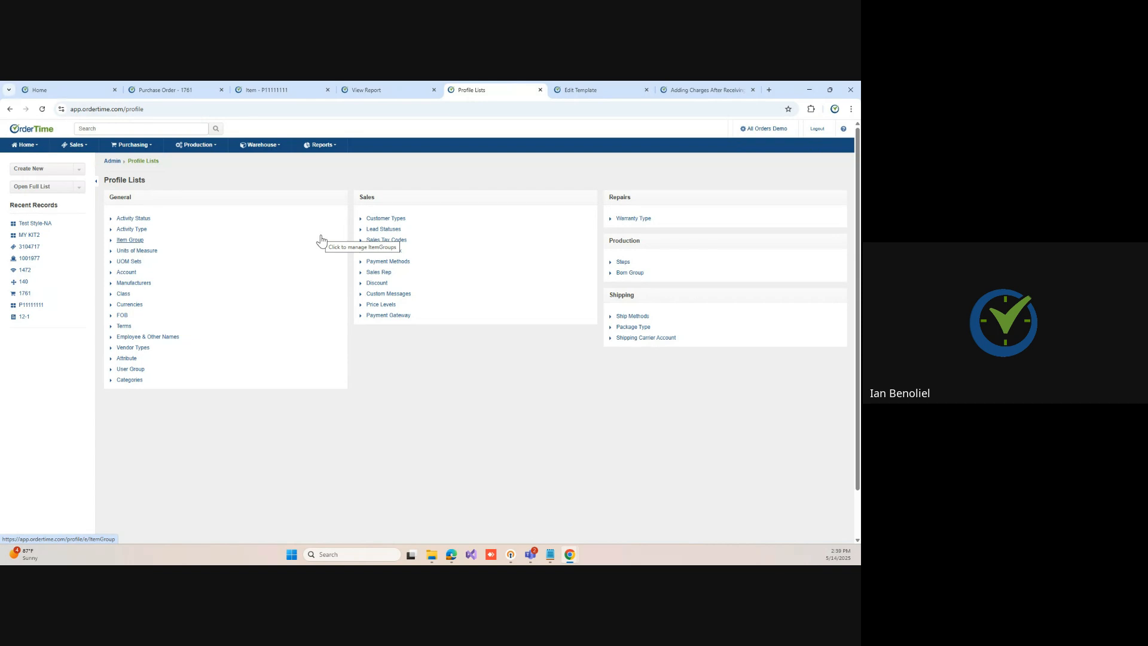
{"action": "left_click", "coordinate": [140, 241]}
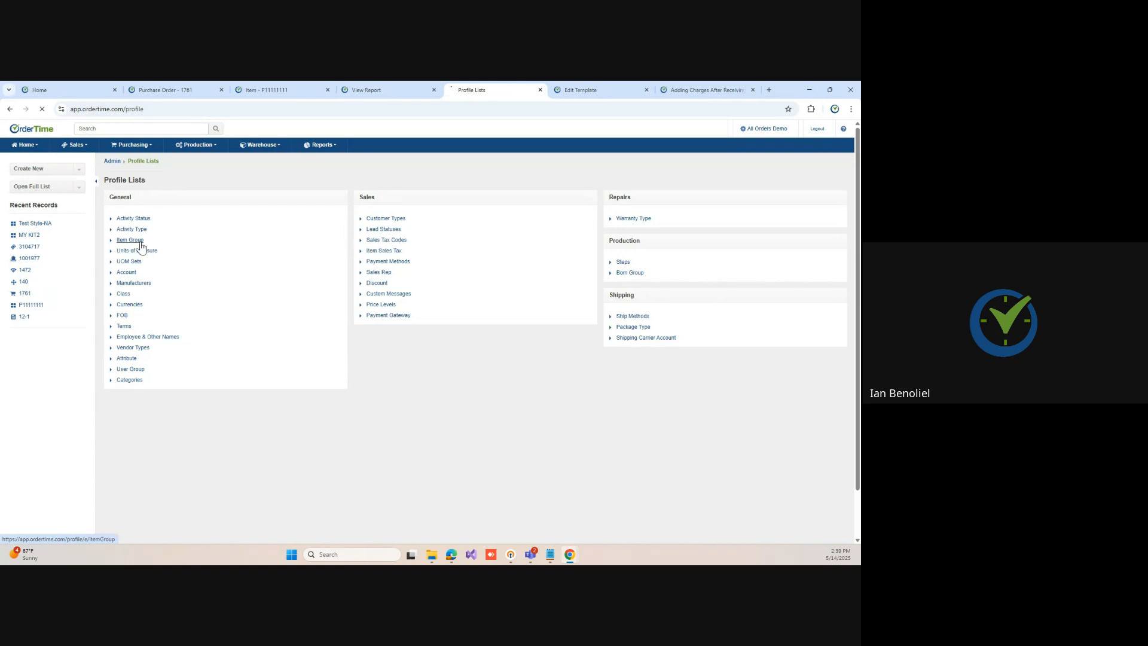
{"action": "left_click", "coordinate": [37, 254]}
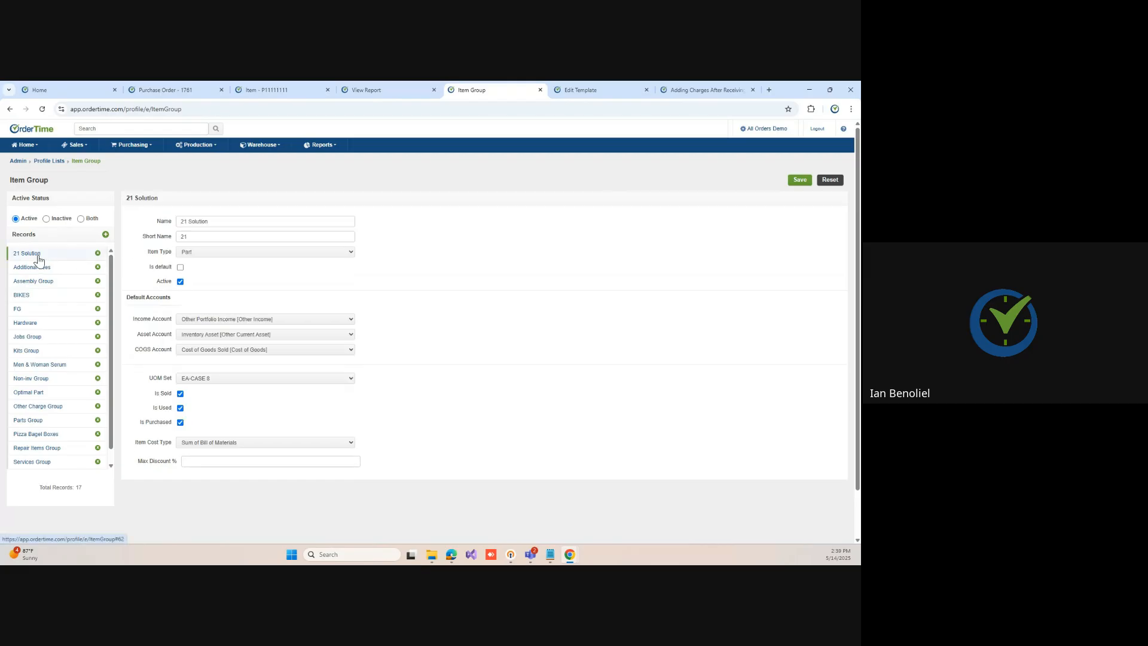
Step: Change the Hardware item group's item cost type from Default Vendor's Cost to Cost As Entered
{"action": "left_click", "coordinate": [32, 330]}
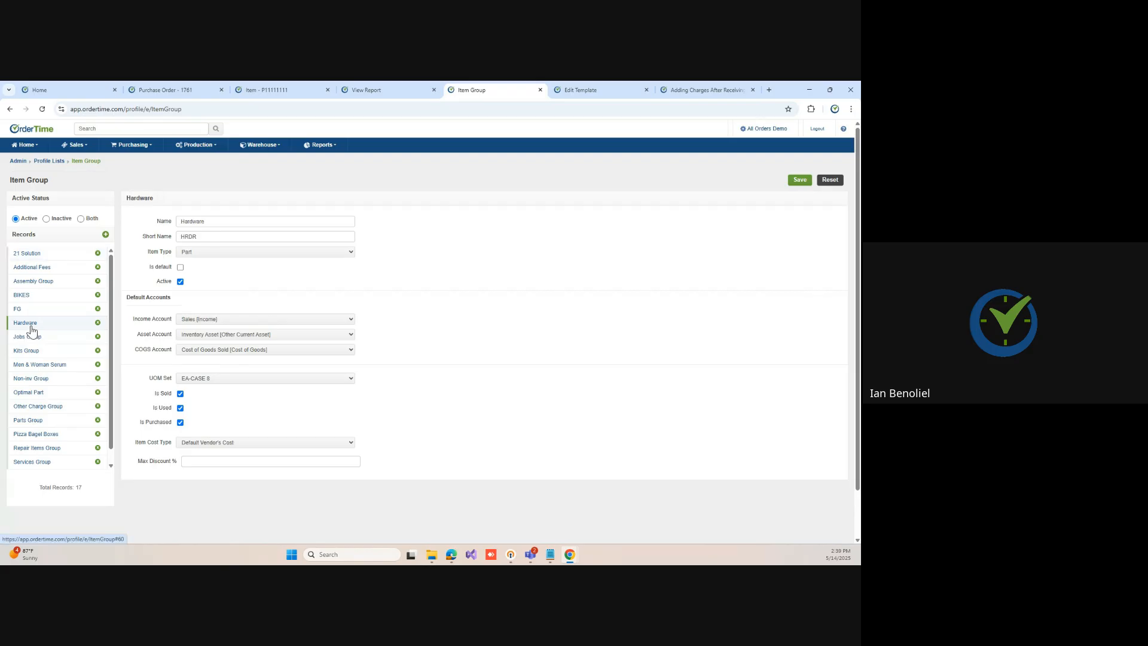
{"action": "left_click", "coordinate": [200, 449]}
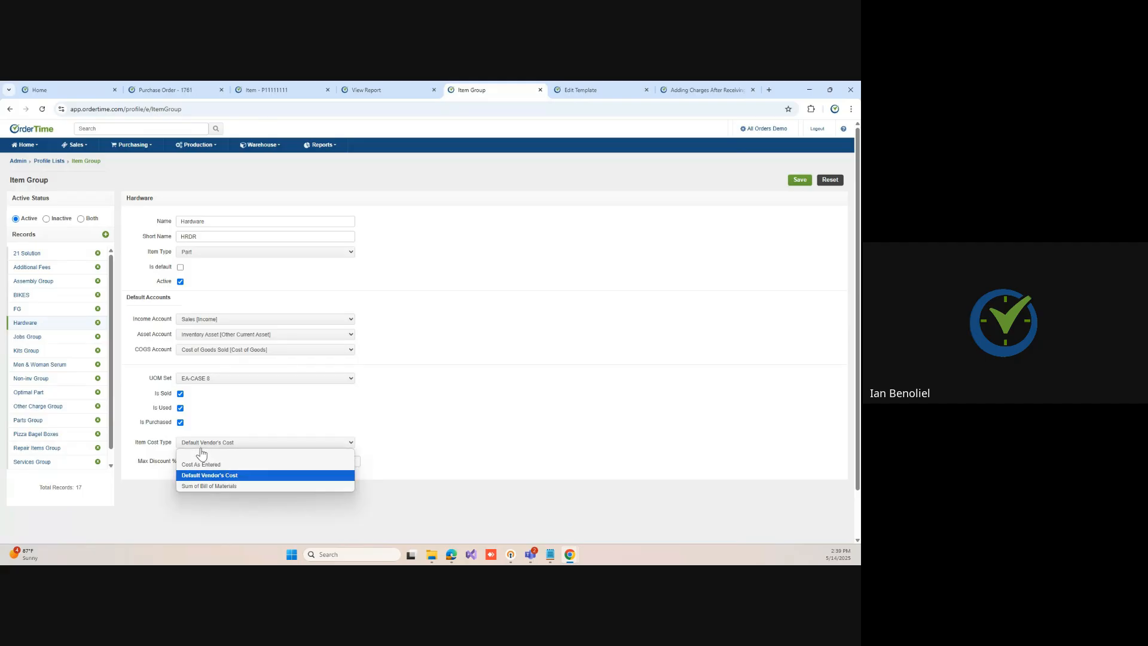
{"action": "left_click", "coordinate": [209, 458]}
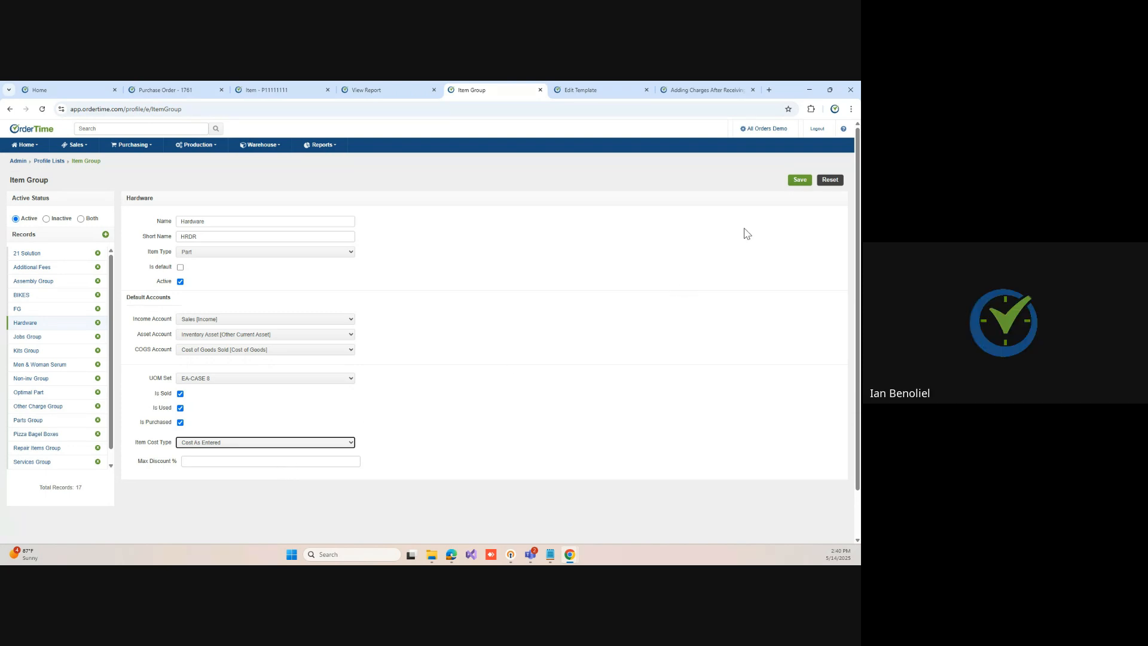
{"action": "left_click", "coordinate": [773, 131]}
Step: Show the Items section of Company Preferences, with Enable kit rules and Allow style variants
{"action": "left_click", "coordinate": [401, 213]}
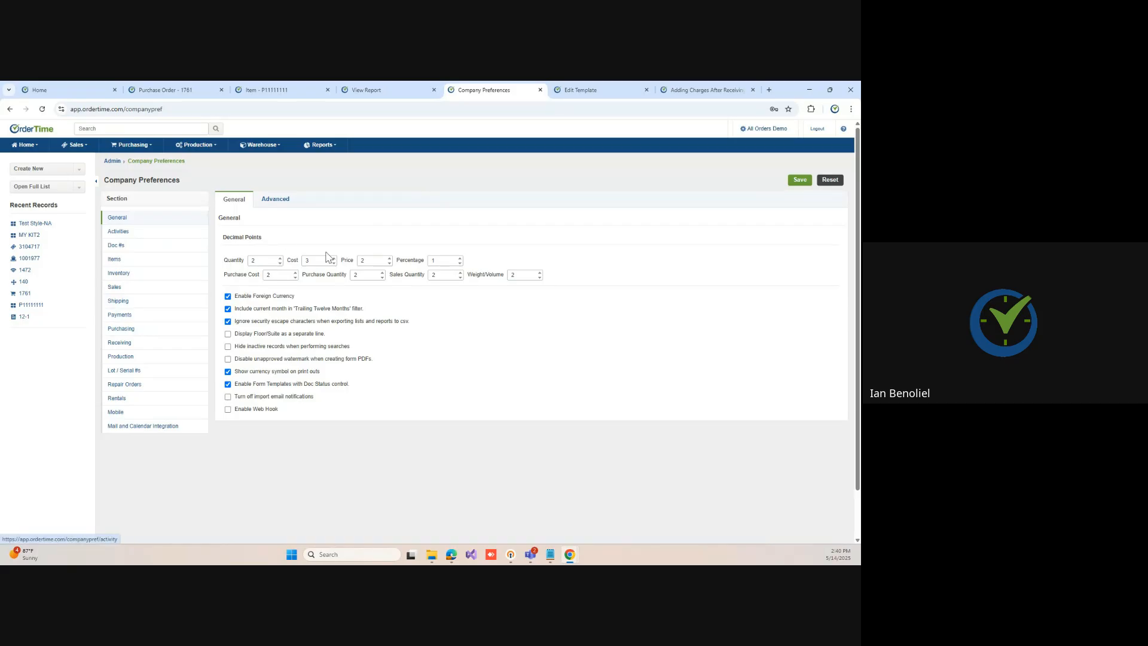
{"action": "left_click", "coordinate": [114, 259]}
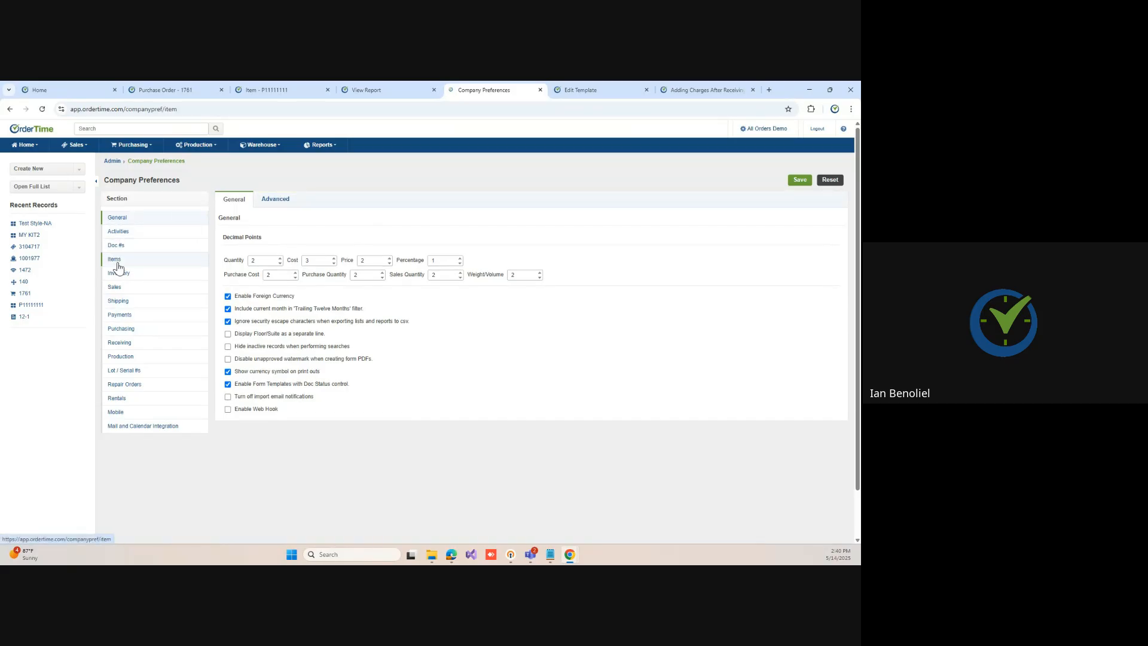
{"action": "scroll", "coordinate": [373, 340], "scroll_direction": "down", "scroll_amount": 2}
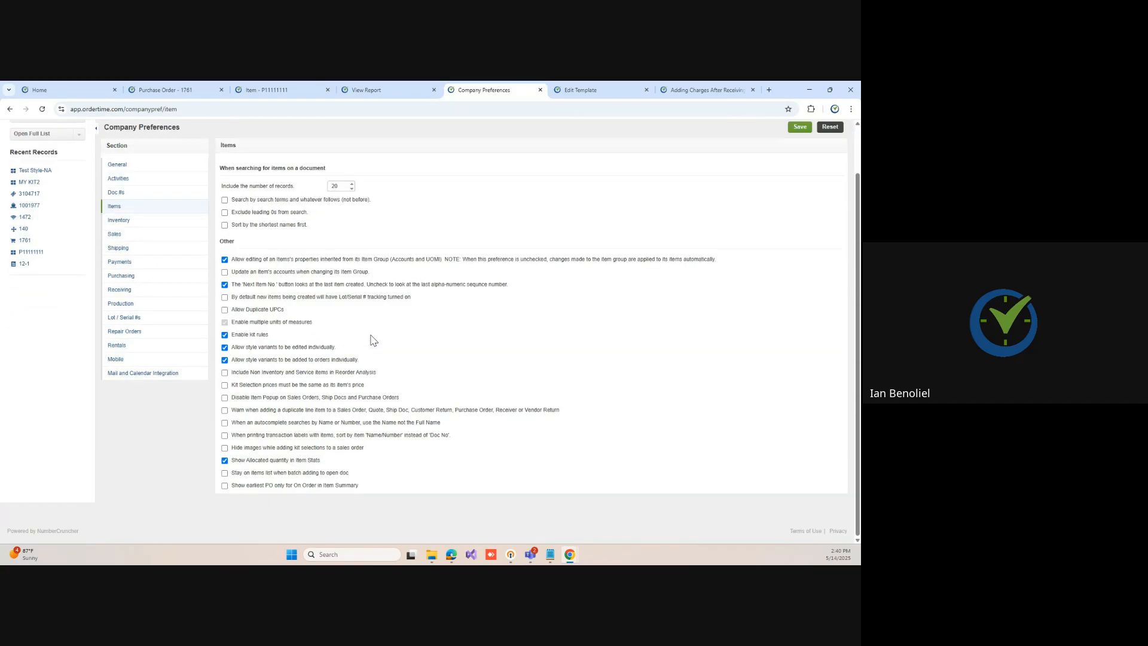
{"action": "scroll", "coordinate": [373, 340], "scroll_direction": "up", "scroll_amount": 2}
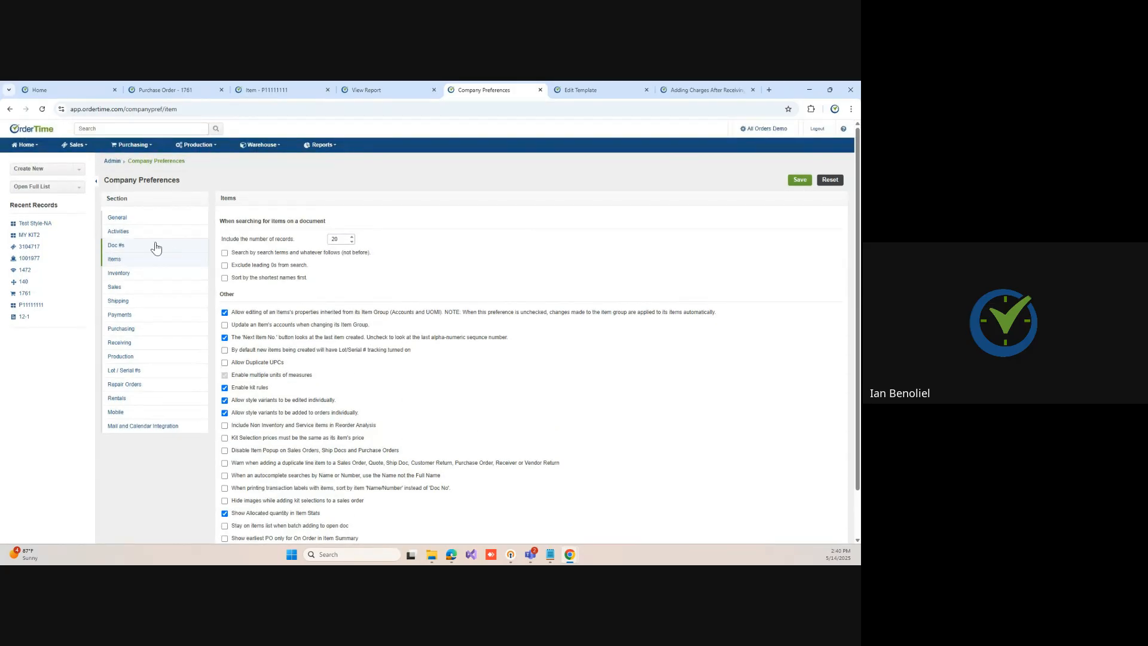
Step: Review the advanced Sales setting 'Enable charging additional fees on orders', then open Admin Profile Lists
{"action": "left_click", "coordinate": [122, 292]}
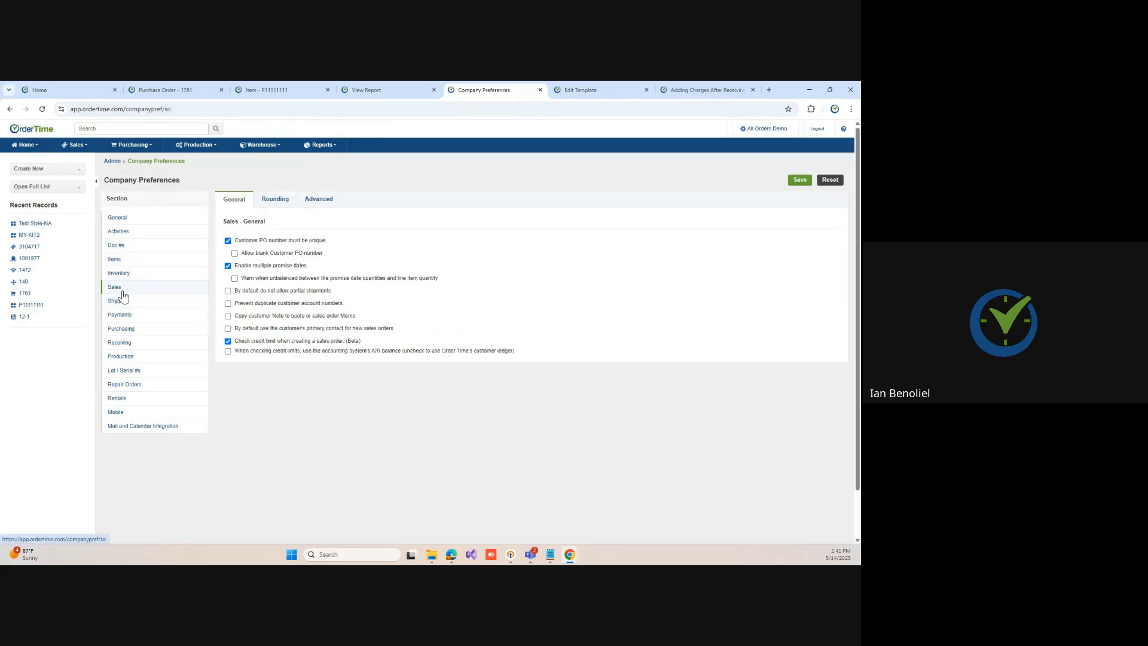
{"action": "left_click", "coordinate": [317, 203]}
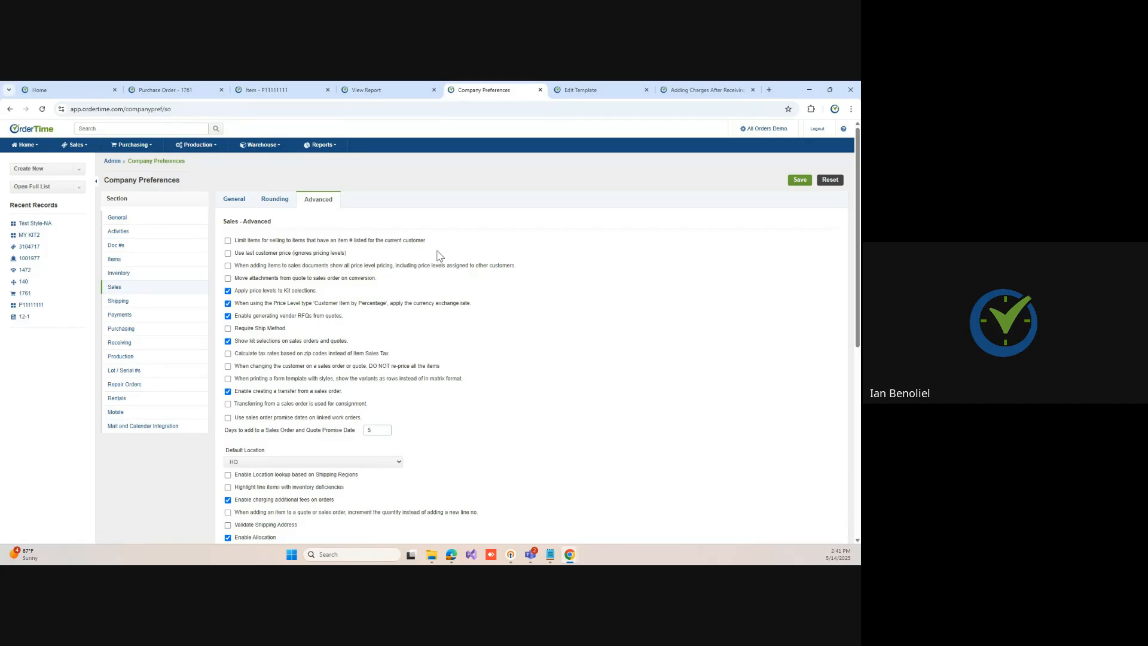
{"action": "scroll", "coordinate": [439, 256], "scroll_direction": "down", "scroll_amount": 3}
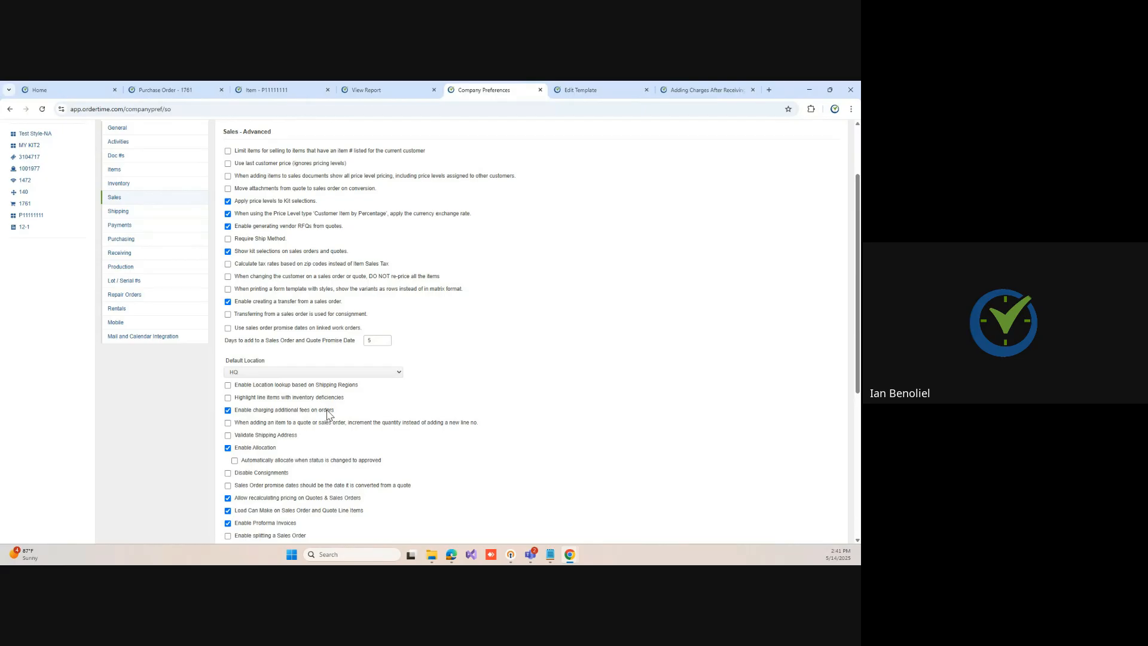
{"action": "left_click_drag", "start_coordinate": [334, 412], "coordinate": [236, 417]}
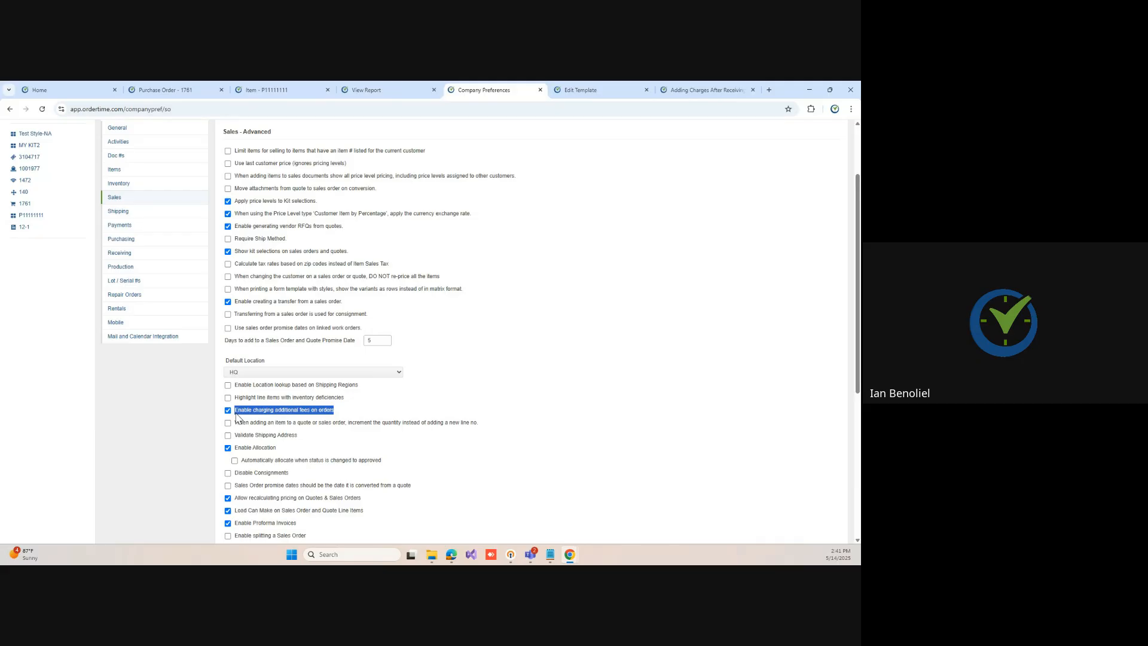
{"action": "scroll", "coordinate": [528, 264], "scroll_direction": "up", "scroll_amount": 3}
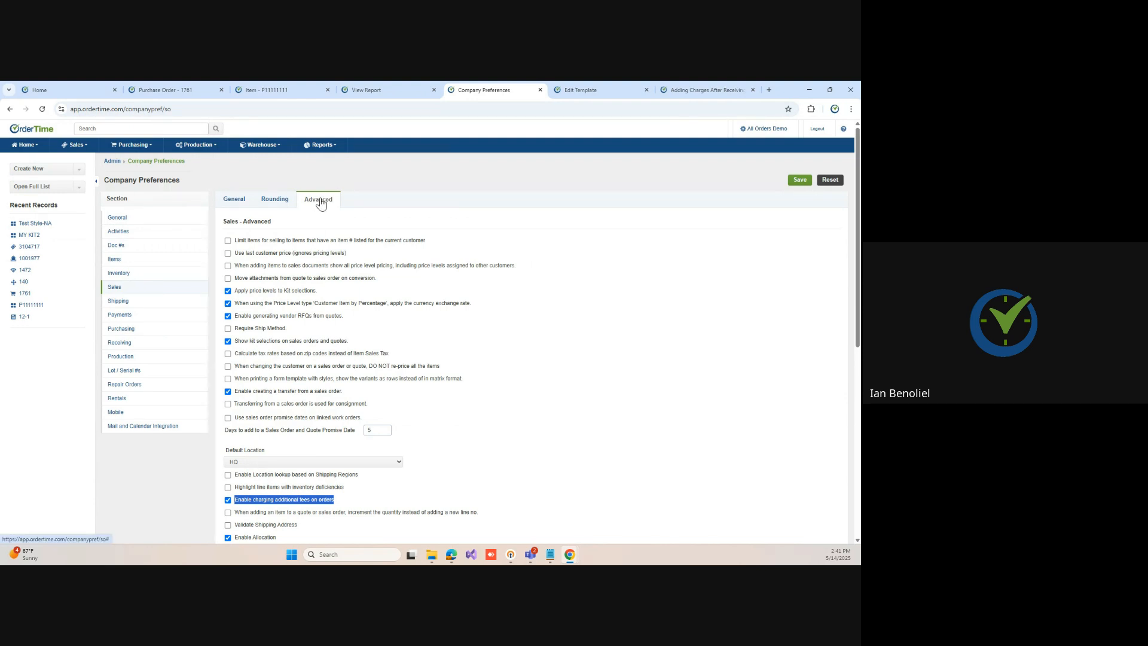
{"action": "left_click", "coordinate": [764, 129]}
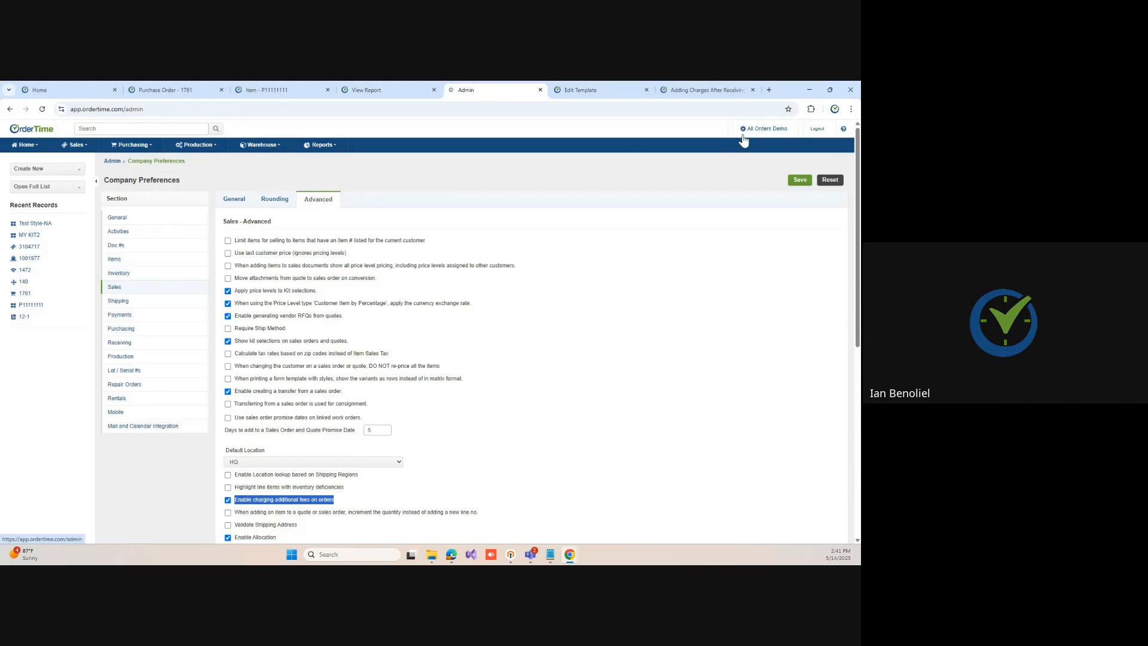
{"action": "left_click", "coordinate": [132, 212]}
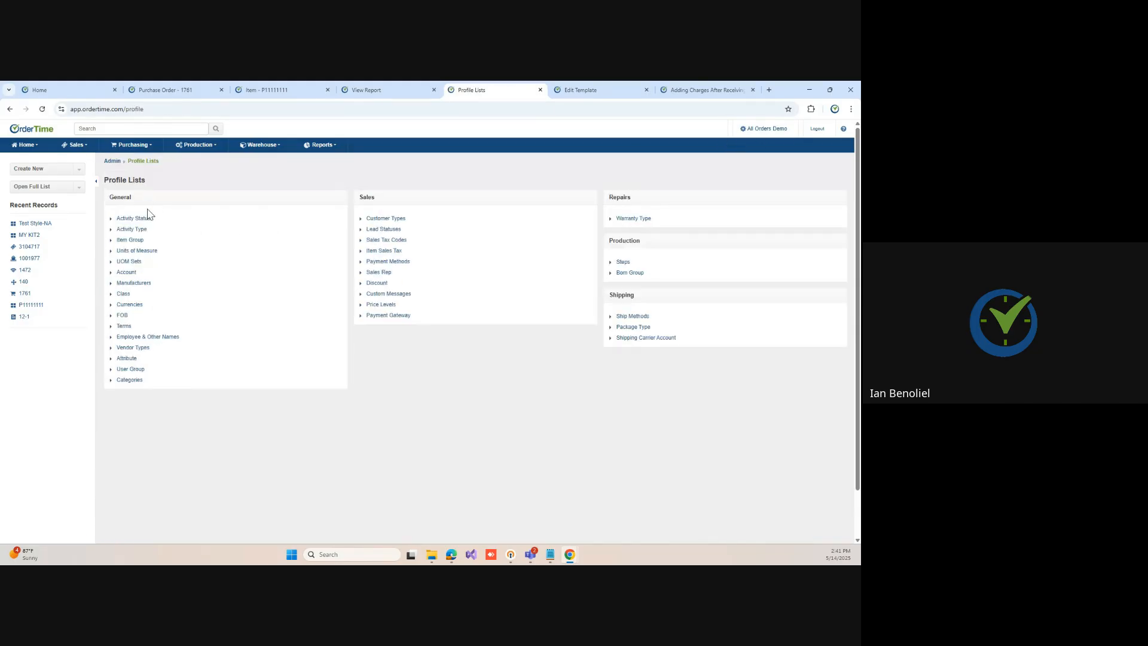
Step: Browse the Parts, Services, Repair Items and Non-inv item groups, then select Additional Fees
{"action": "left_click", "coordinate": [137, 241]}
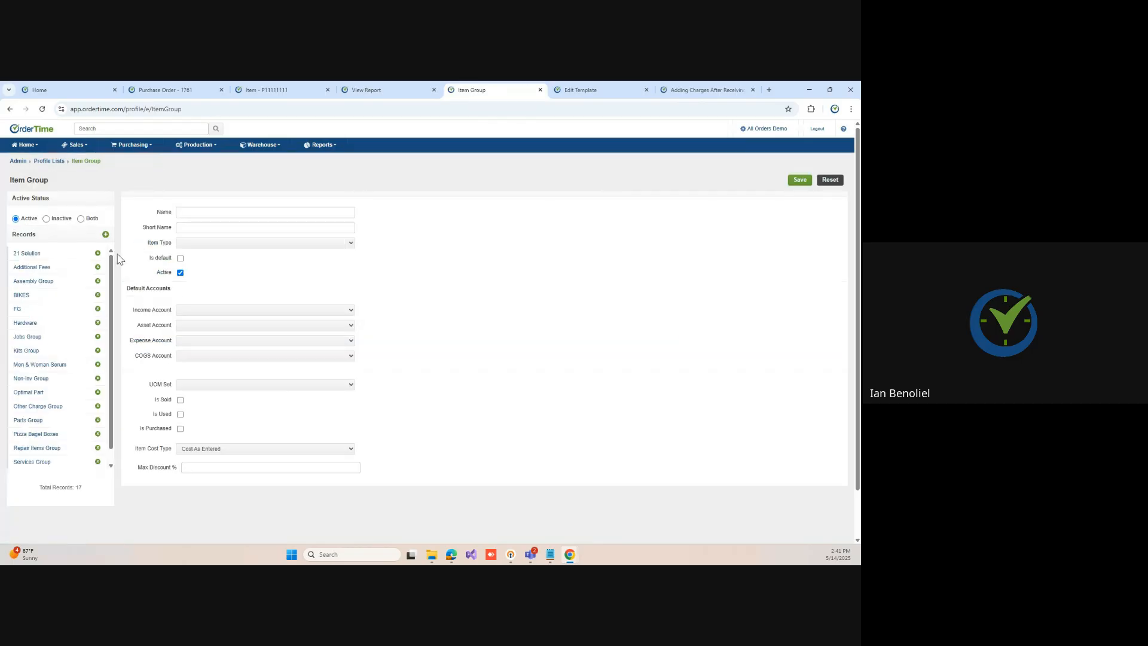
{"action": "left_click", "coordinate": [58, 423]}
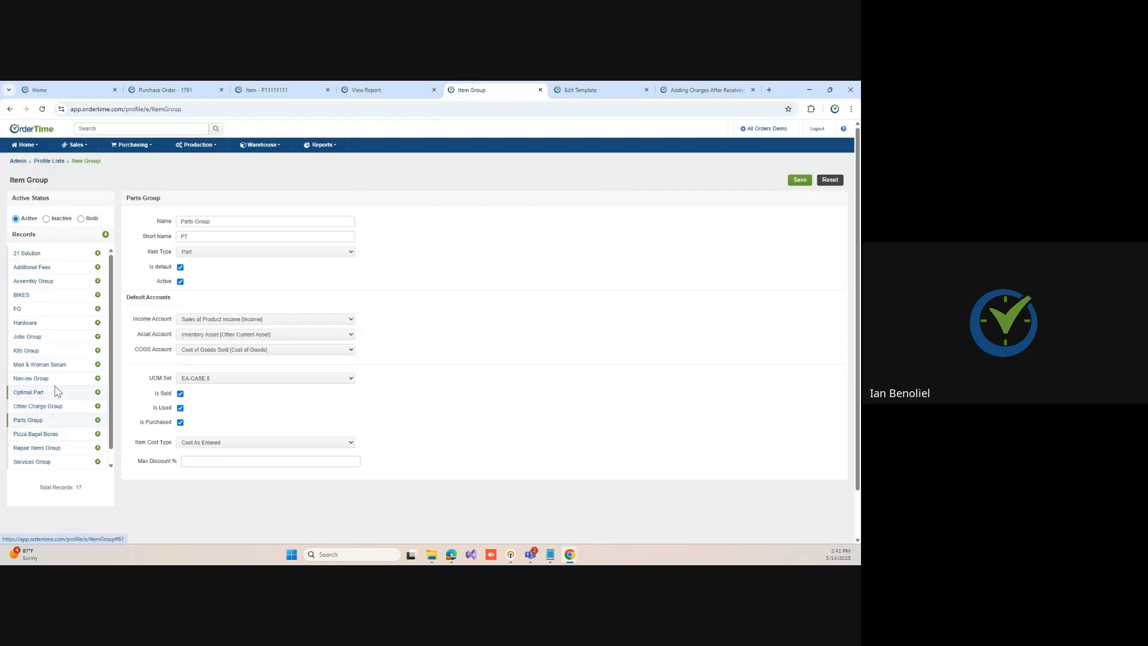
{"action": "scroll", "coordinate": [55, 439], "scroll_direction": "down", "scroll_amount": 1}
{"action": "left_click", "coordinate": [34, 454]}
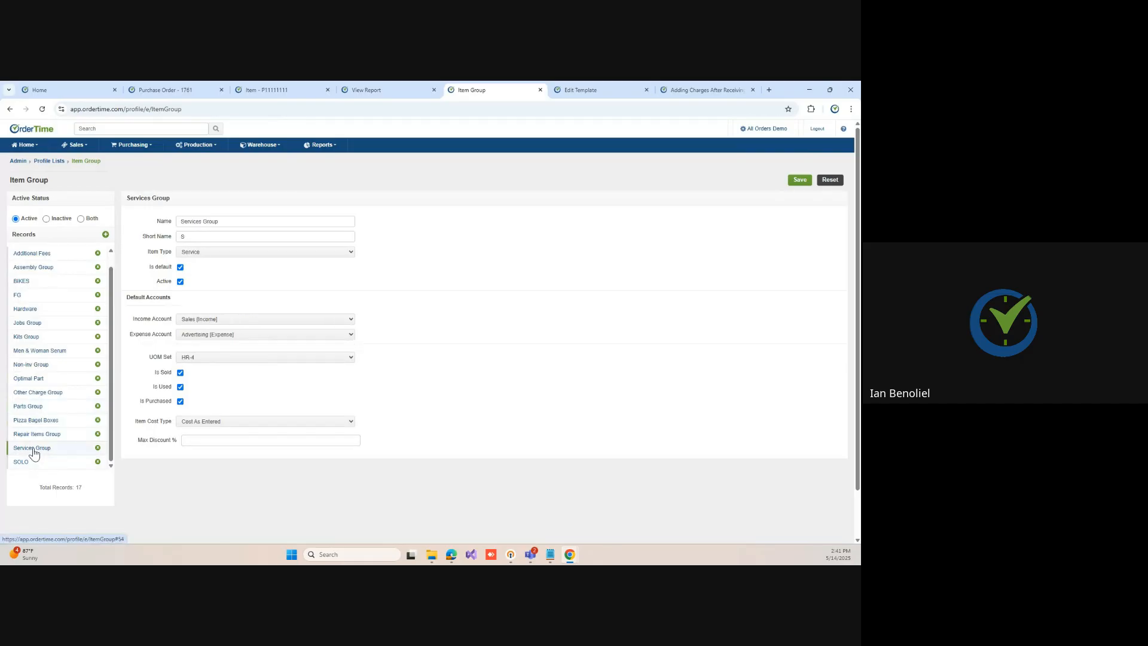
{"action": "left_click", "coordinate": [34, 435]}
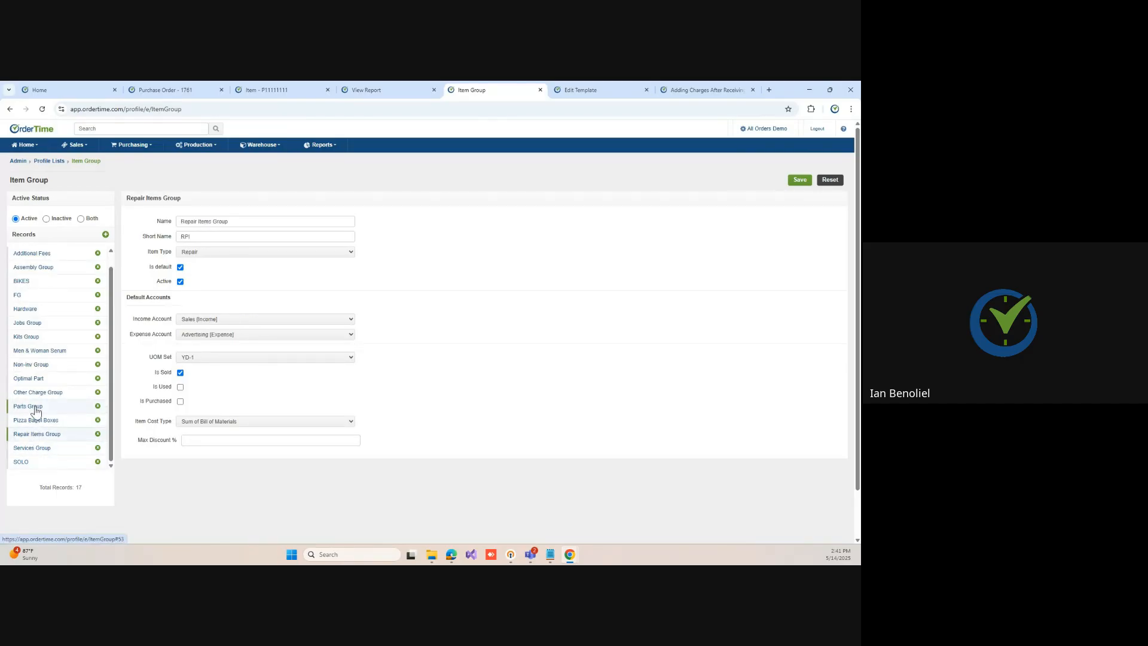
{"action": "left_click", "coordinate": [28, 406]}
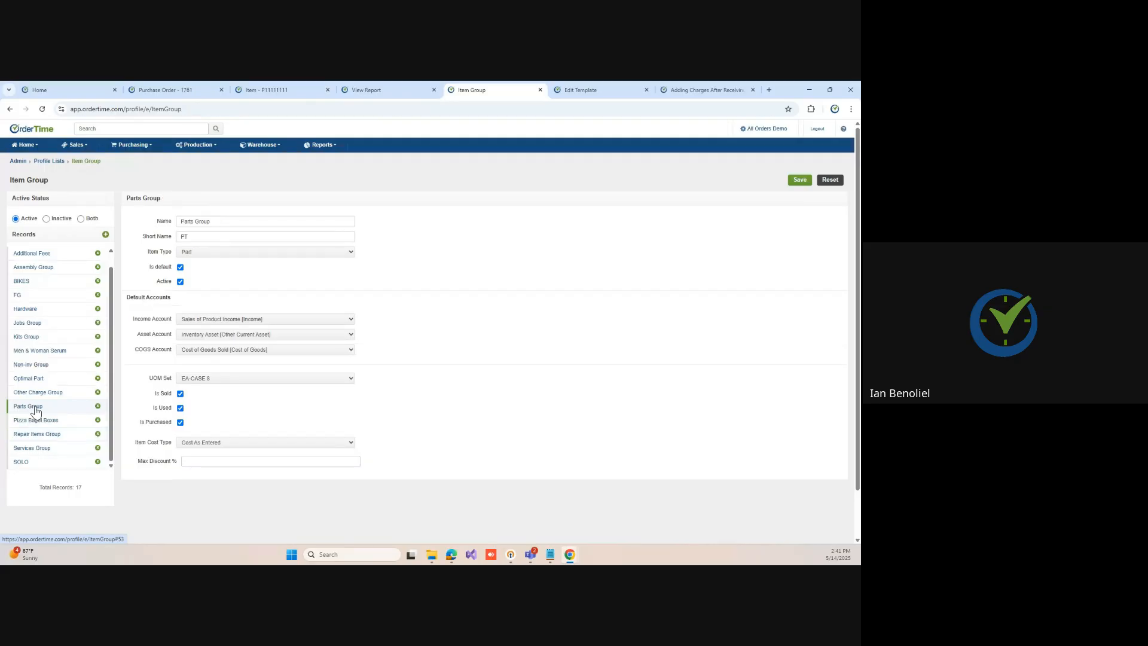
{"action": "left_click", "coordinate": [40, 367]}
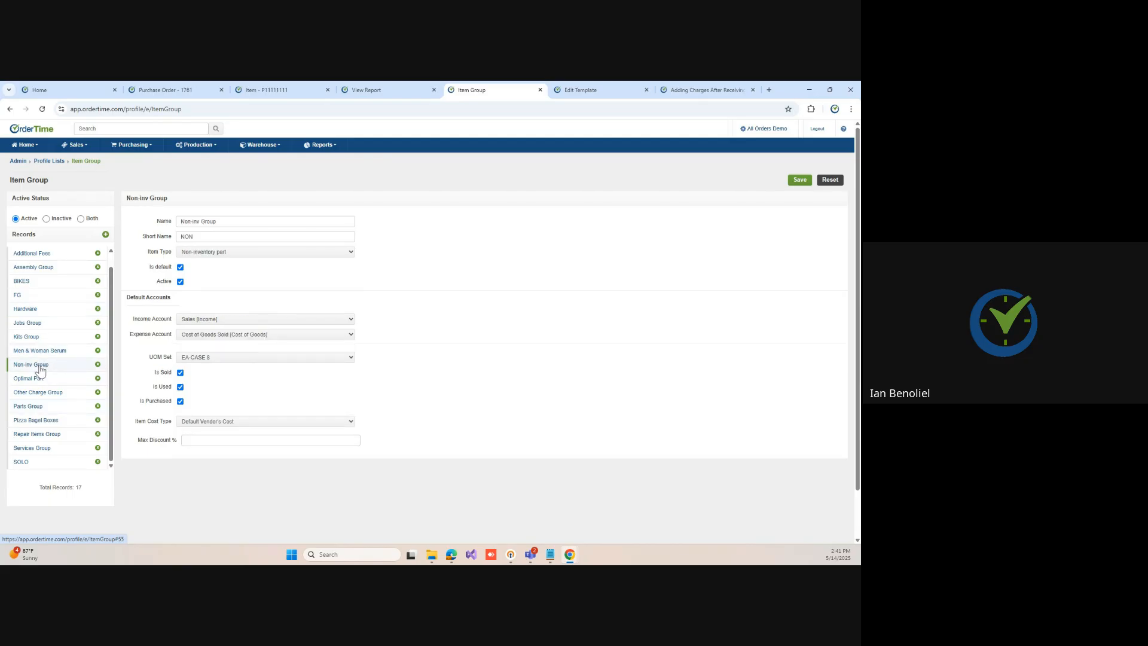
{"action": "scroll", "coordinate": [56, 377], "scroll_direction": "down", "scroll_amount": 2}
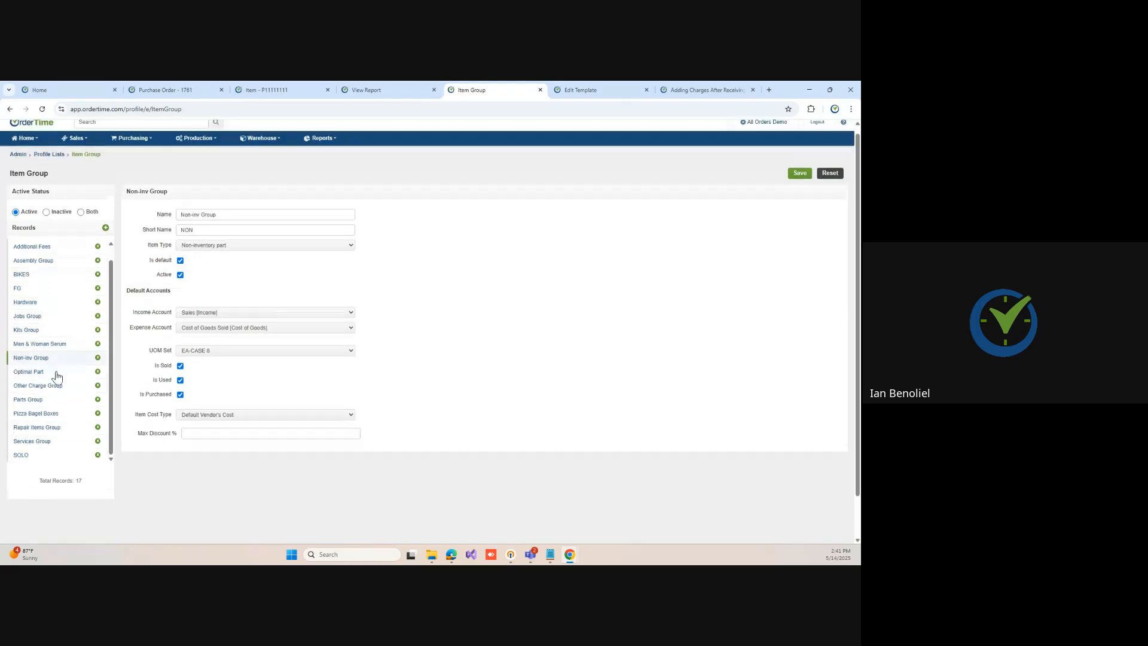
{"action": "scroll", "coordinate": [59, 335], "scroll_direction": "up", "scroll_amount": 3}
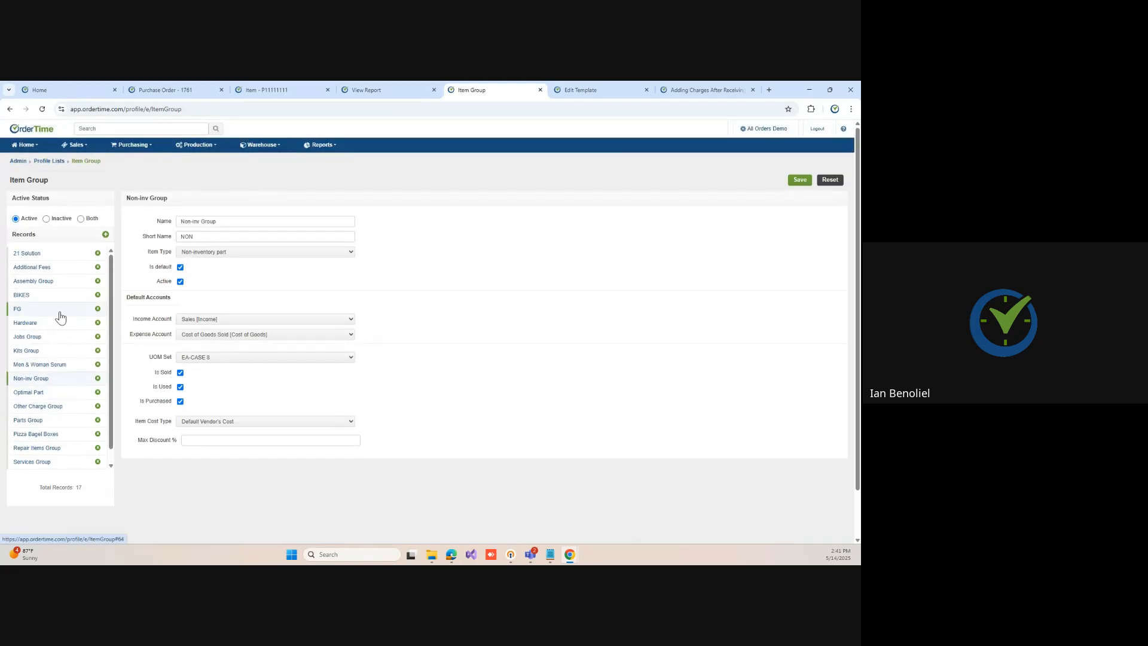
{"action": "left_click", "coordinate": [48, 268]}
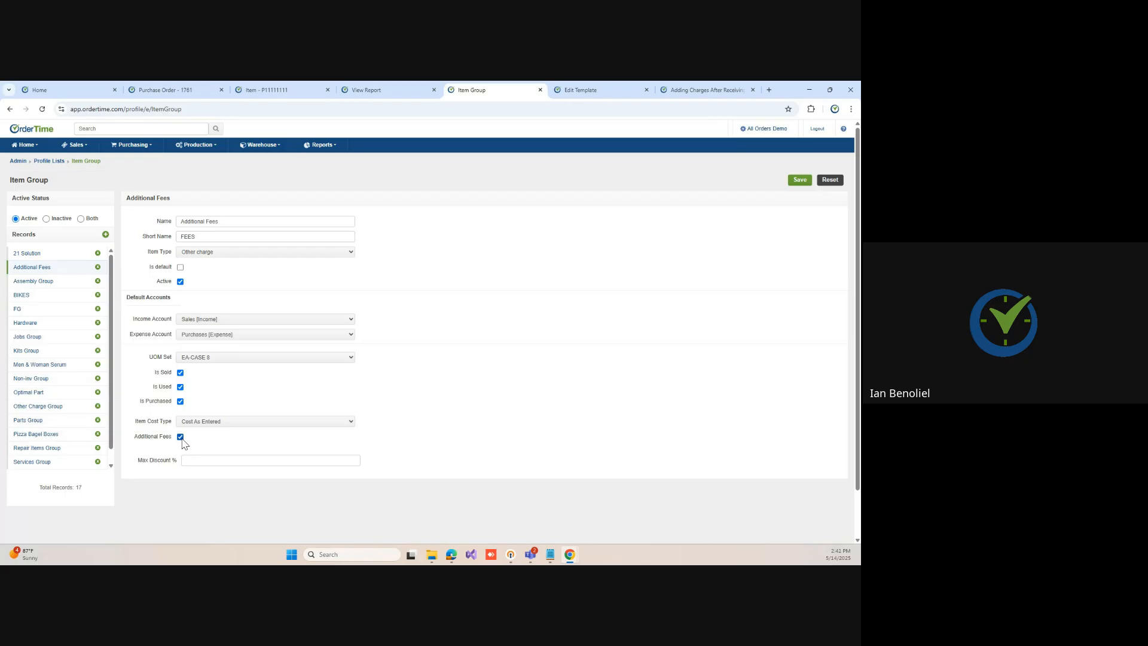
{"action": "left_click", "coordinate": [54, 90]}
Step: Search the Items list for 5%
{"action": "mouse_move", "coordinate": [77, 153]}
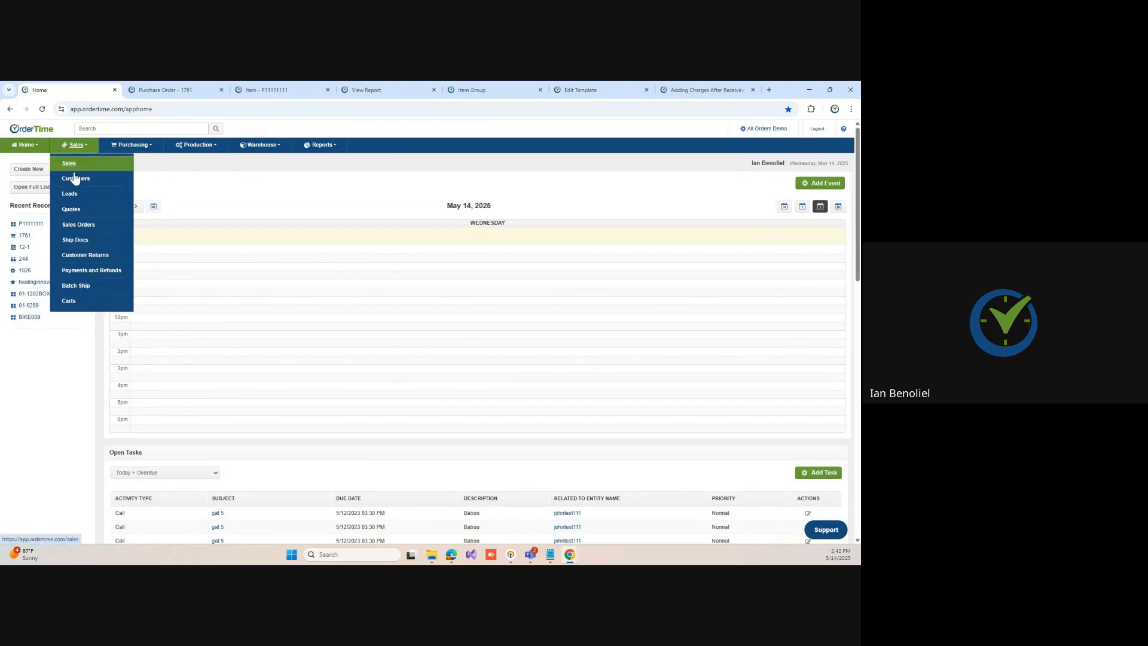
{"action": "mouse_move", "coordinate": [18, 149]}
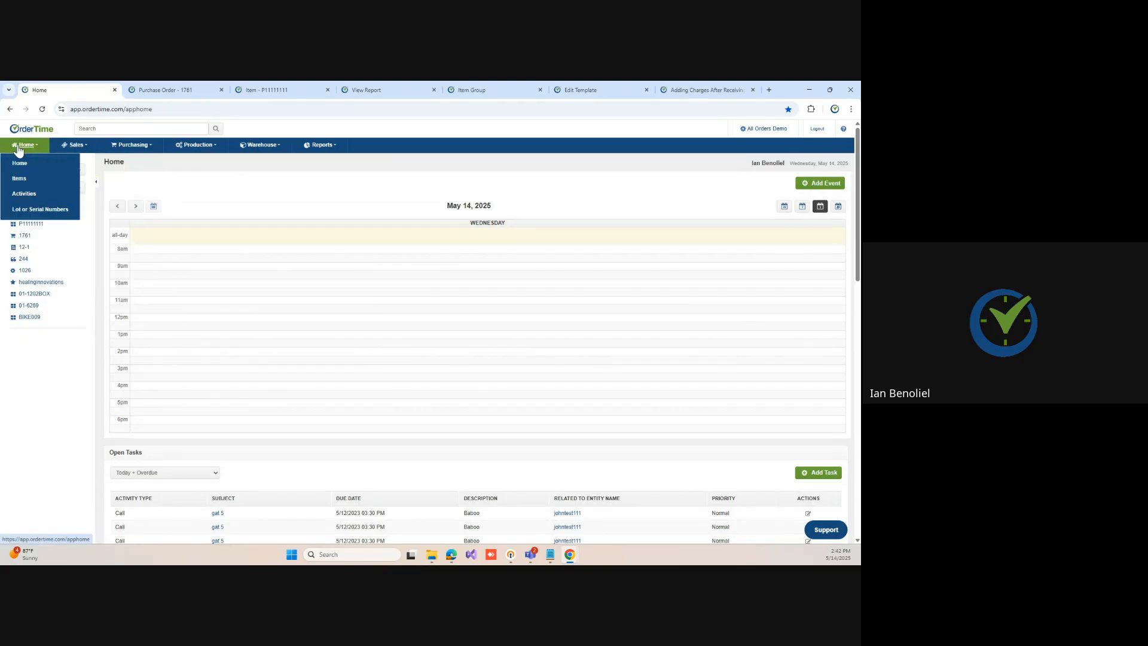
{"action": "left_click", "coordinate": [20, 178]}
{"action": "left_click", "coordinate": [360, 203]}
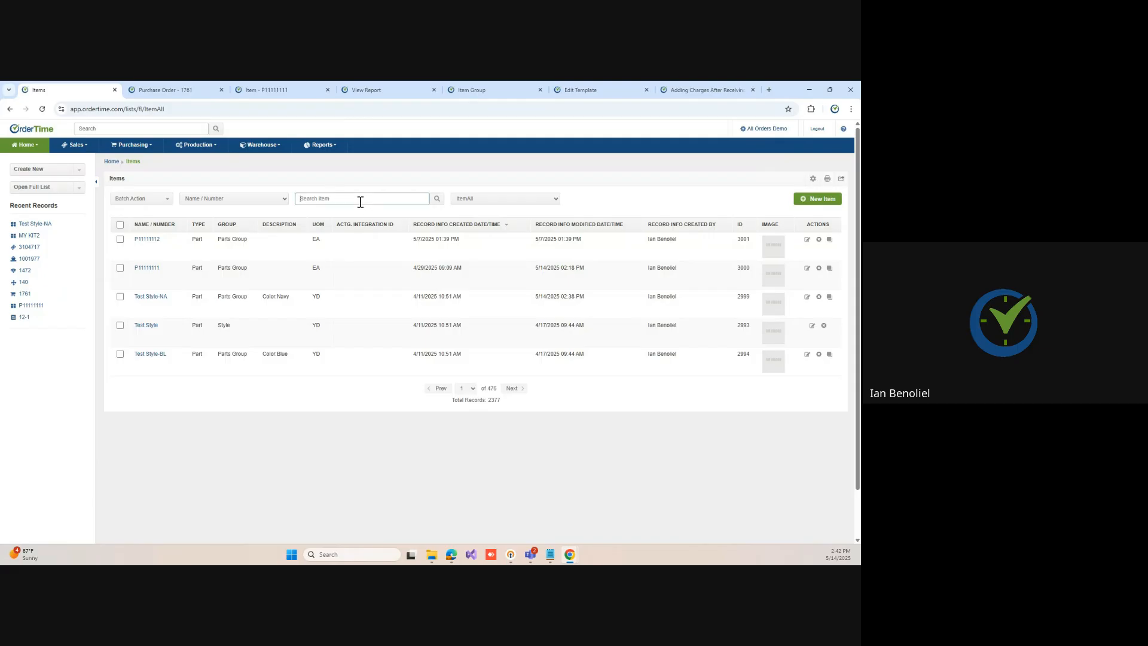
{"action": "type", "text": "5%"}
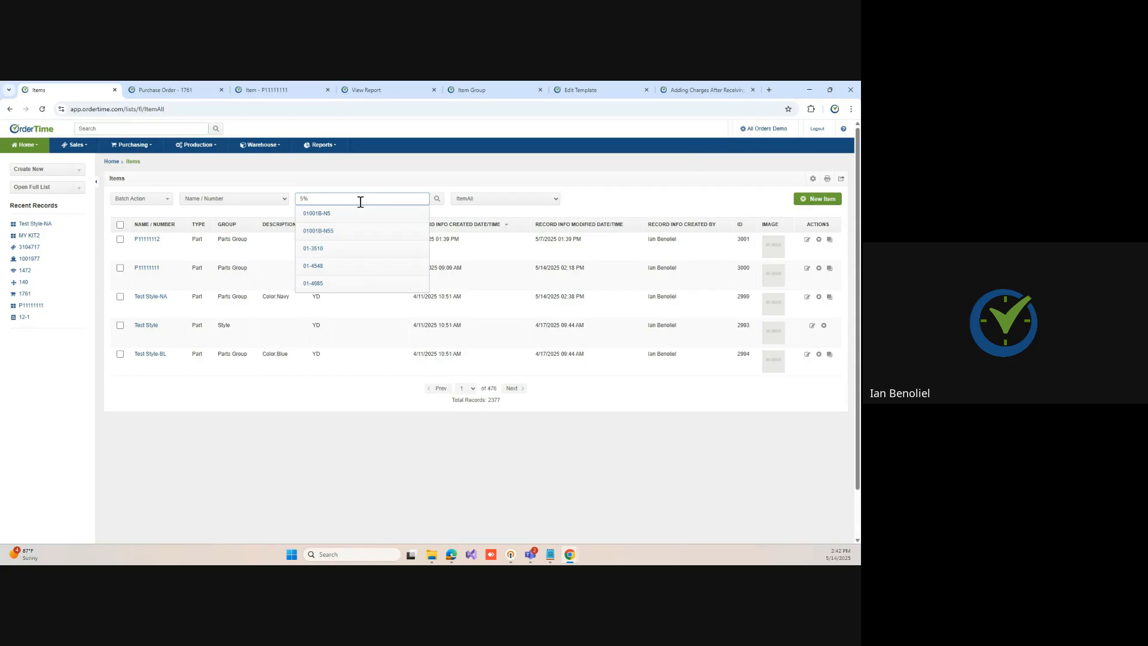
{"action": "key", "text": "Return"}
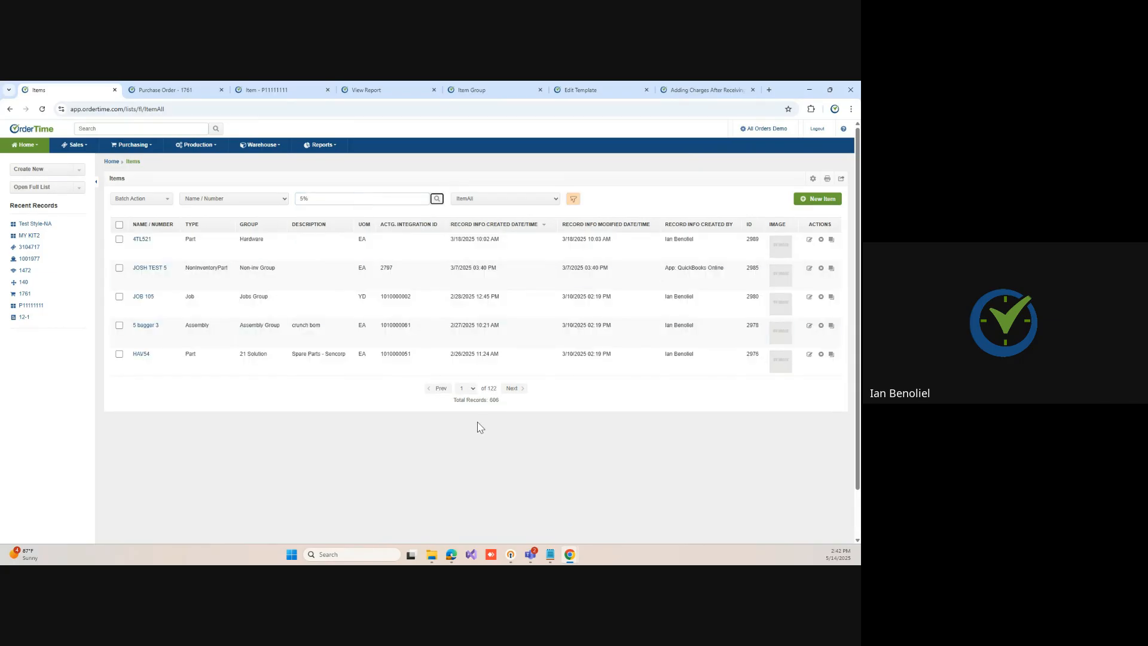
Step: Page through to page 3 of the results, keep the ItemAll view, and bring up List Options
{"action": "left_click", "coordinate": [512, 389]}
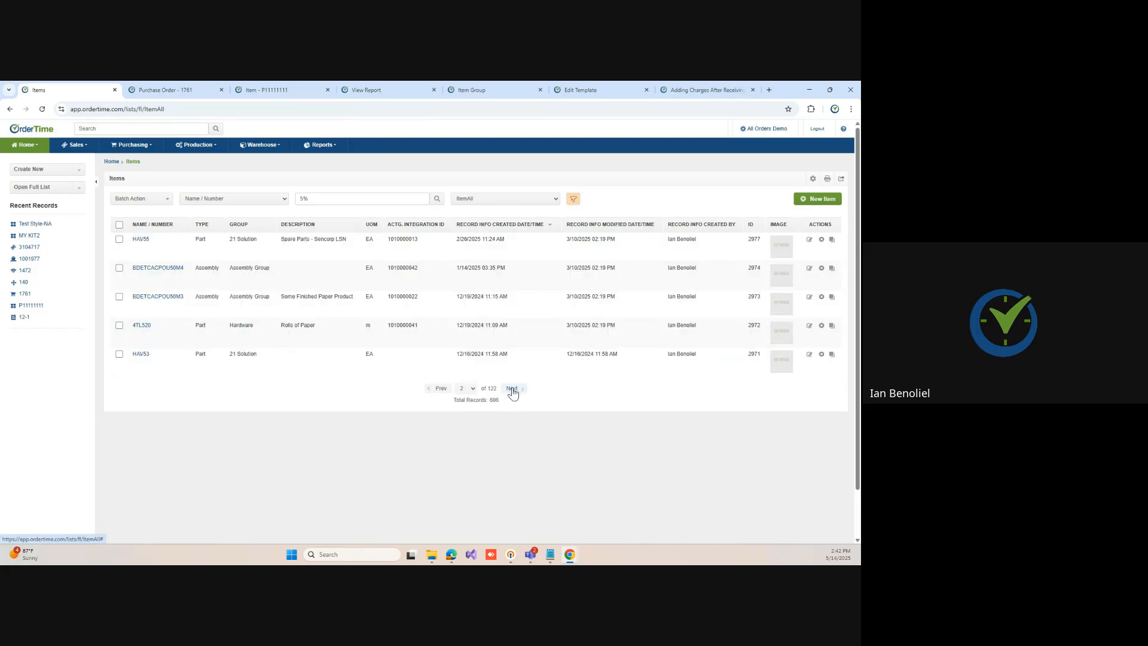
{"action": "left_click", "coordinate": [513, 389]}
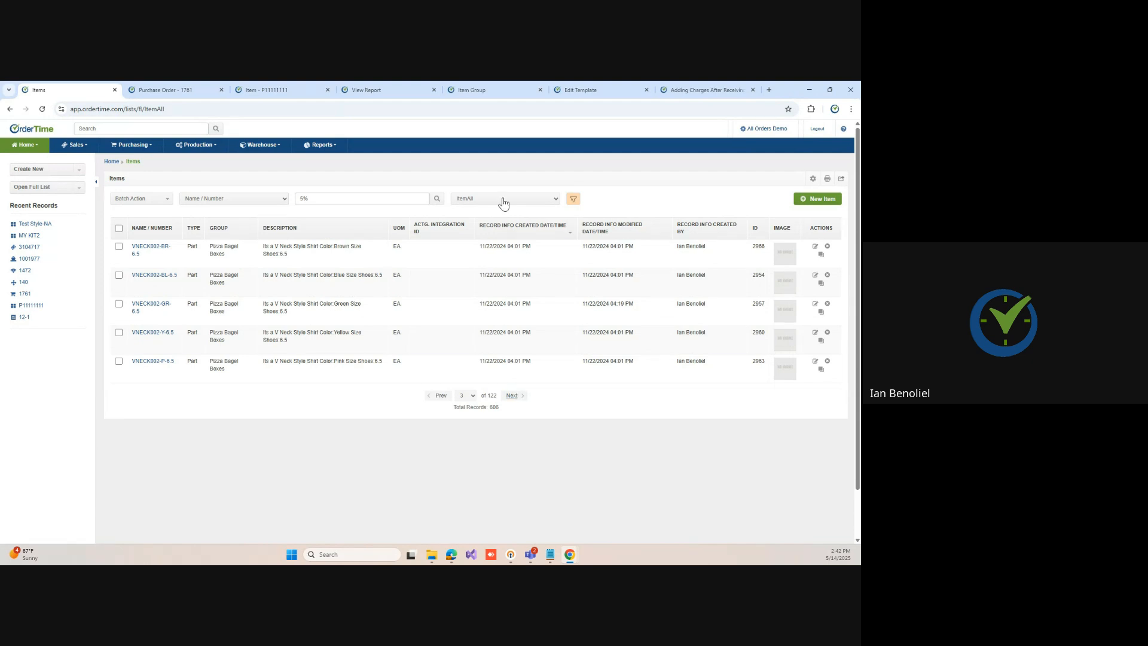
{"action": "left_click", "coordinate": [503, 201]}
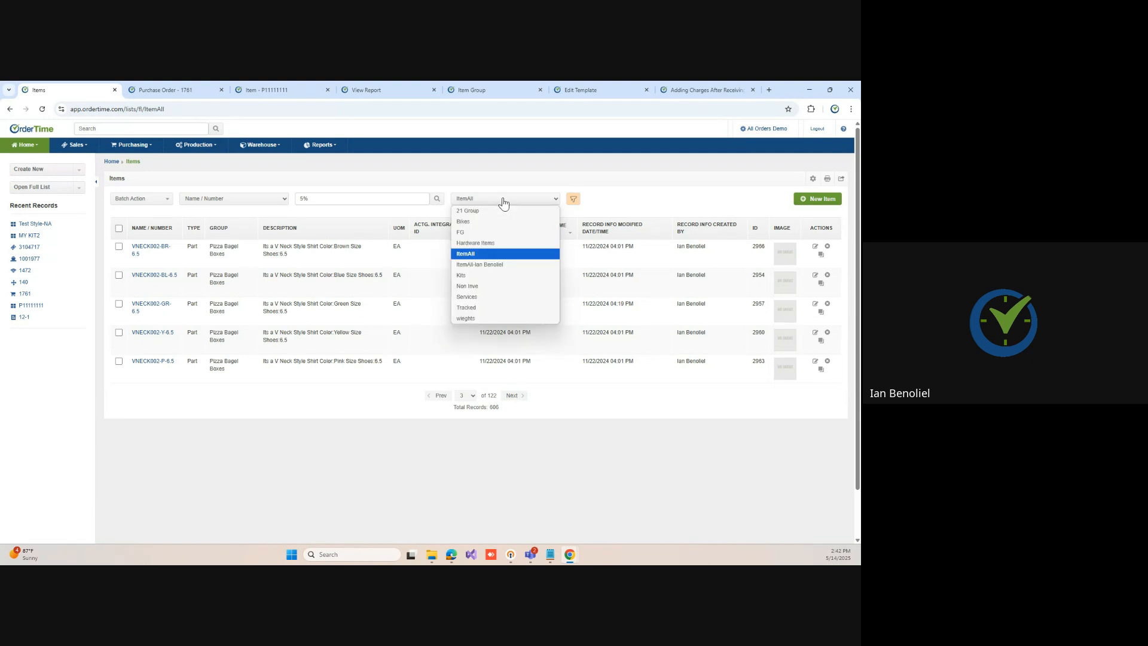
{"action": "left_click", "coordinate": [503, 201]}
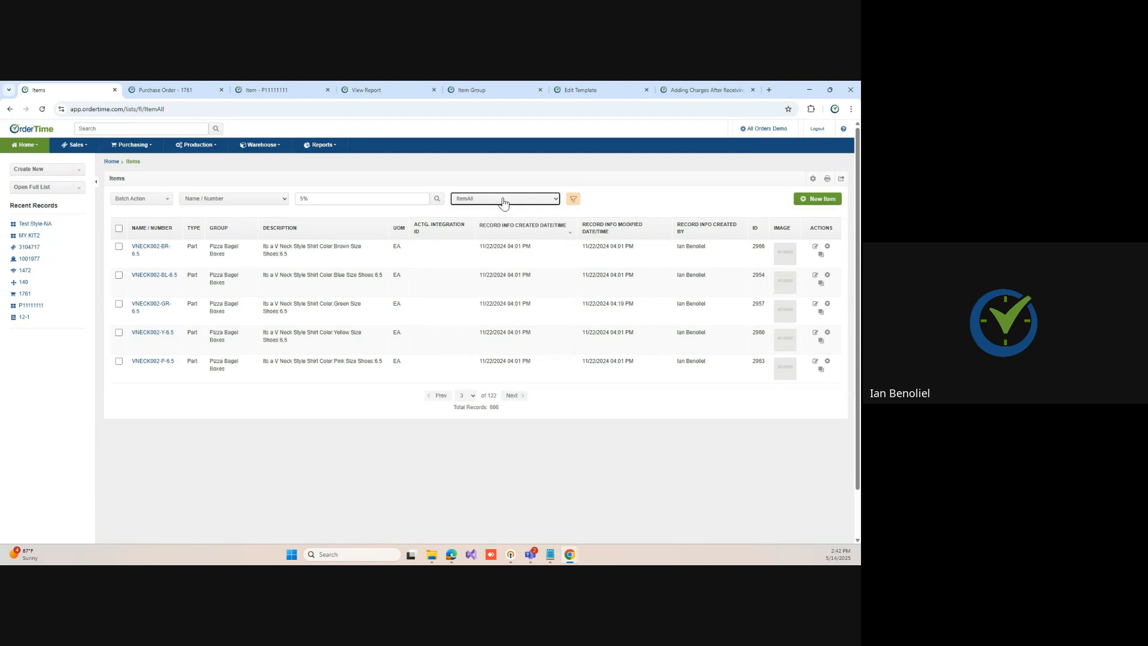
{"action": "left_click", "coordinate": [812, 181]}
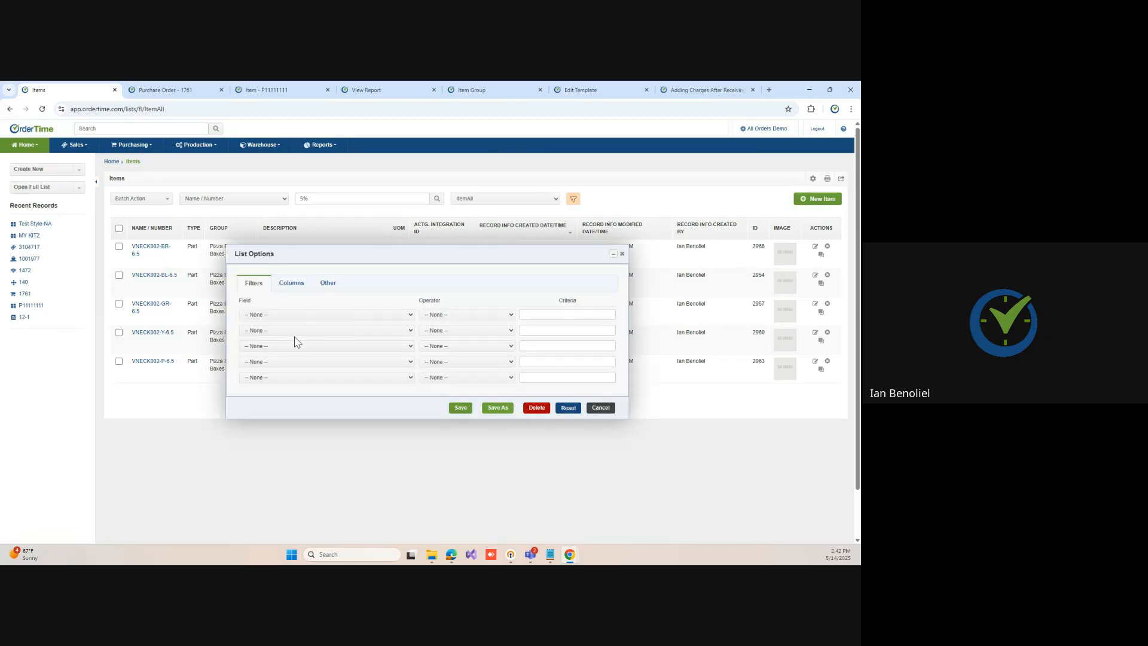
Step: Filter the Items list to Type in Other charge
{"action": "left_click", "coordinate": [279, 315]}
{"action": "scroll", "coordinate": [332, 441], "scroll_direction": "down", "scroll_amount": 15}
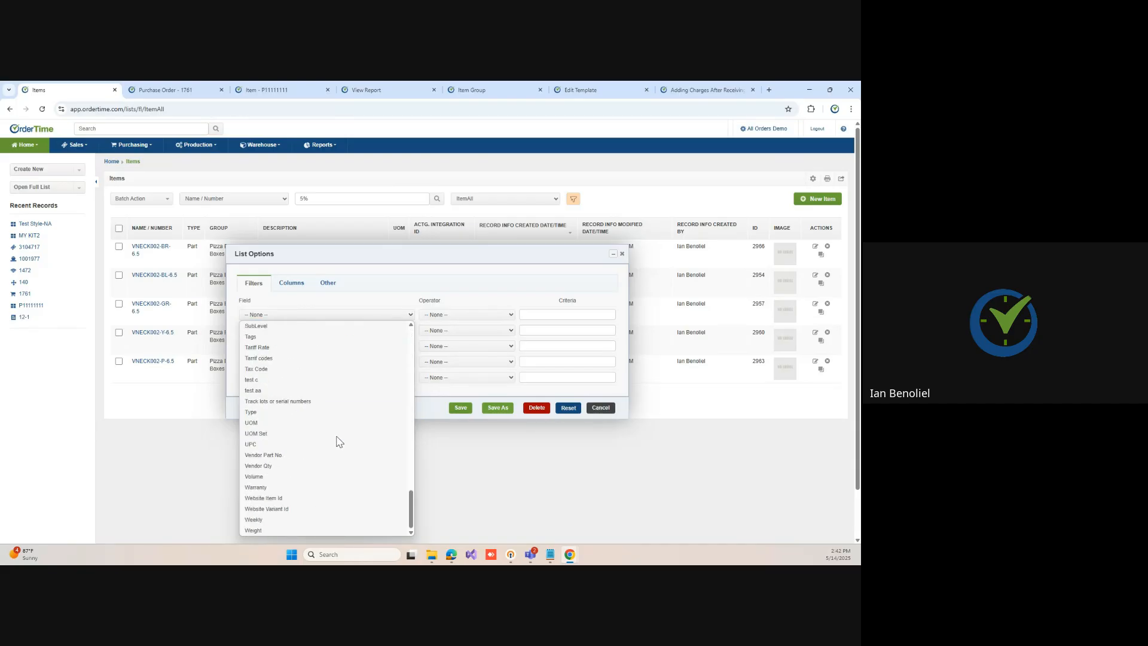
{"action": "left_click", "coordinate": [285, 412]}
{"action": "left_click_drag", "start_coordinate": [612, 325], "coordinate": [612, 336]}
{"action": "left_click", "coordinate": [552, 339]}
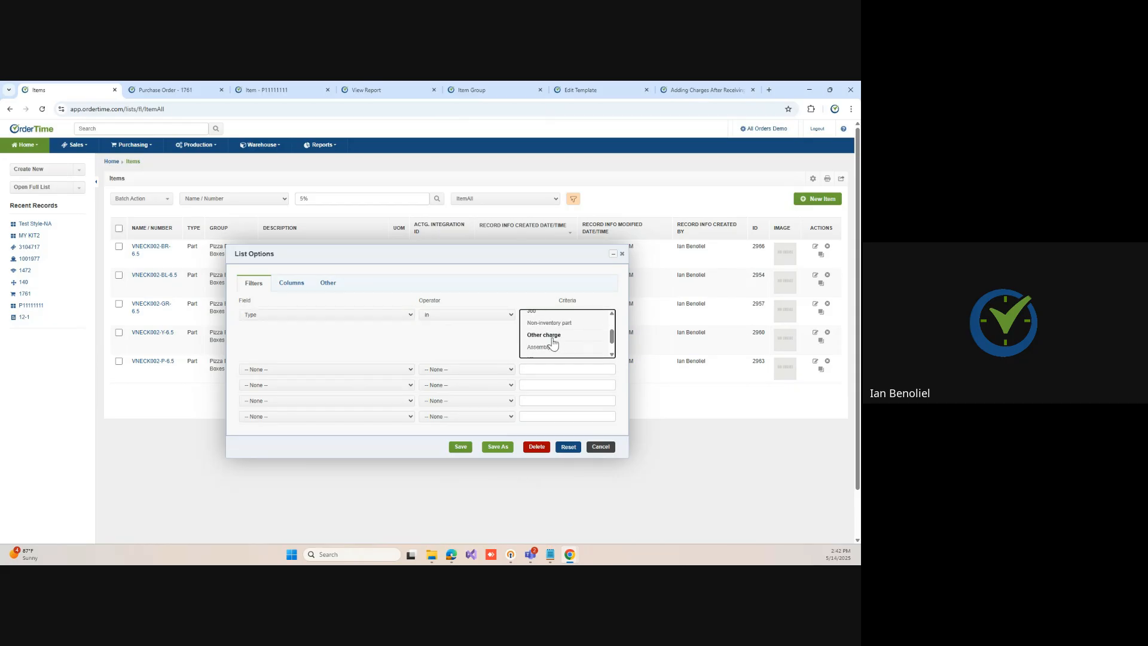
Step: Save the filter as a new view named Other Charges
{"action": "left_click", "coordinate": [499, 449]}
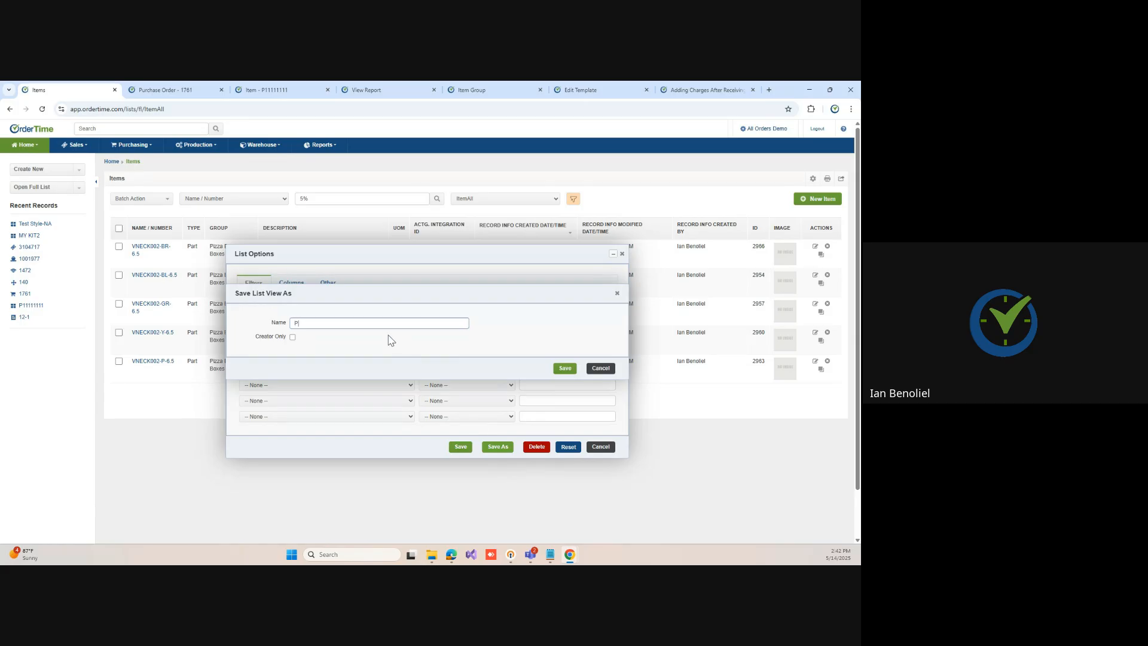
{"action": "type", "text": "Otjhe"}
{"action": "key", "text": "BackSpace"}
{"action": "key", "text": "BackSpace"}
{"action": "key", "text": "BackSpace"}
{"action": "type", "text": "her Char"}
{"action": "left_click", "coordinate": [564, 367]}
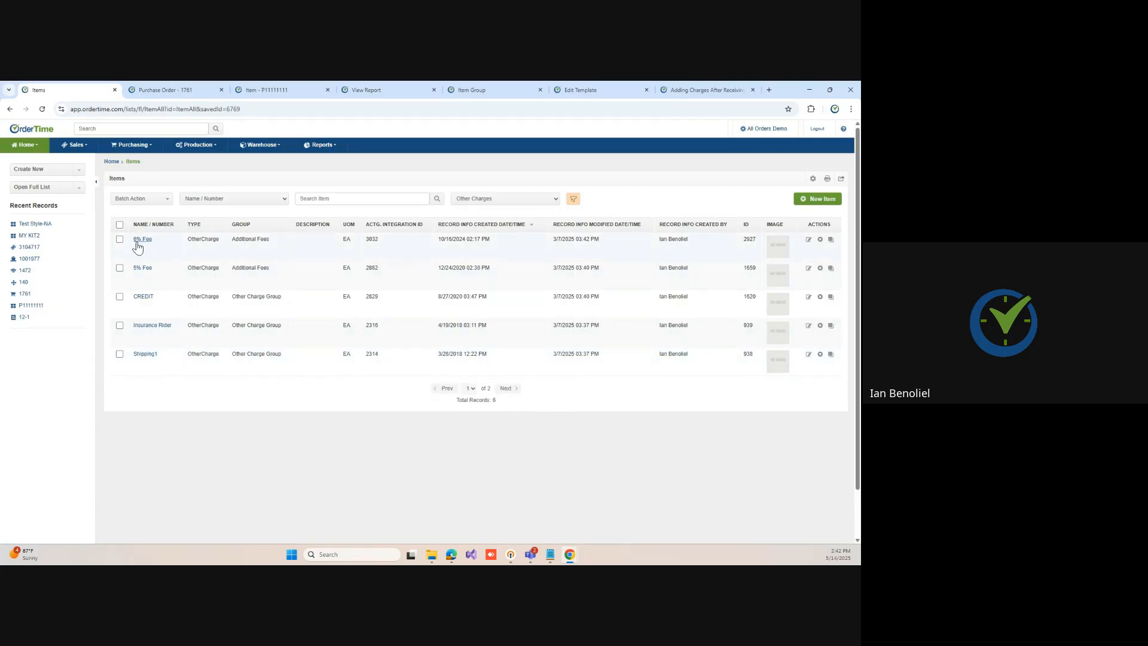
Step: Look at the 6% Fee item, go back, and open the 5% Fee item for editing
{"action": "left_click", "coordinate": [808, 240]}
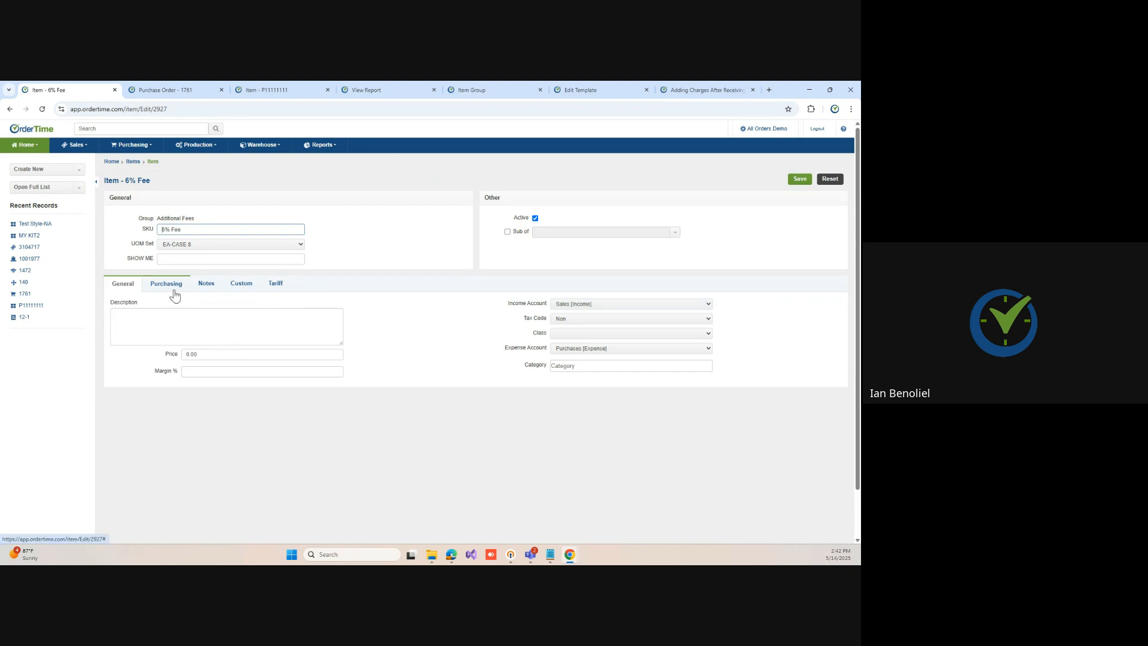
{"action": "left_click", "coordinate": [9, 109]}
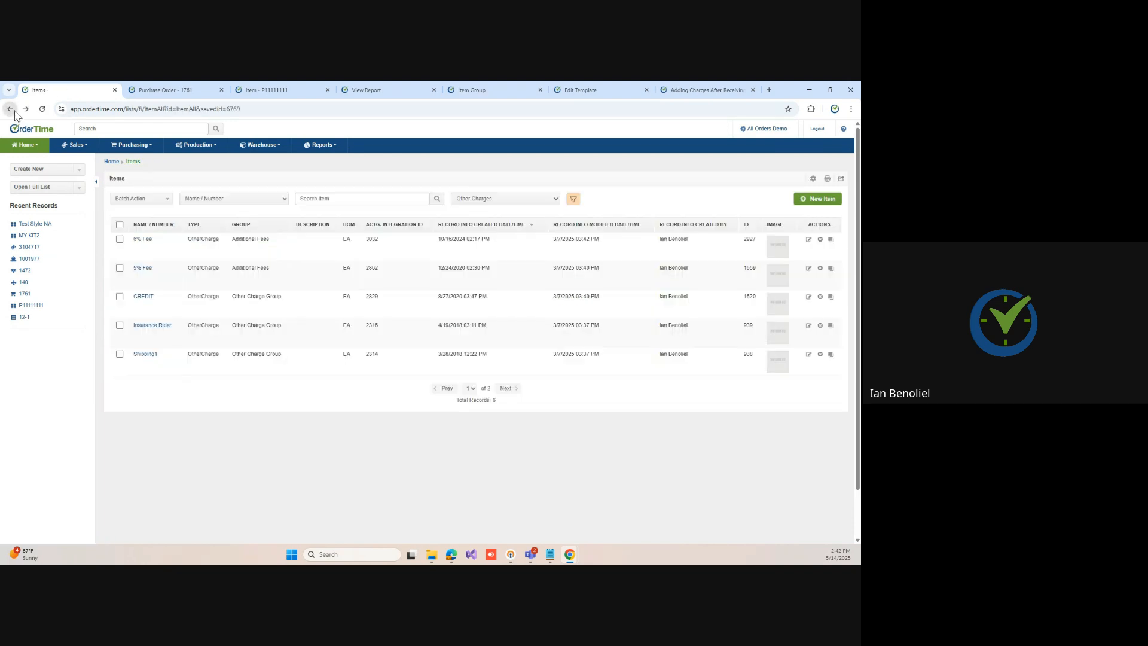
{"action": "left_click", "coordinate": [809, 268]}
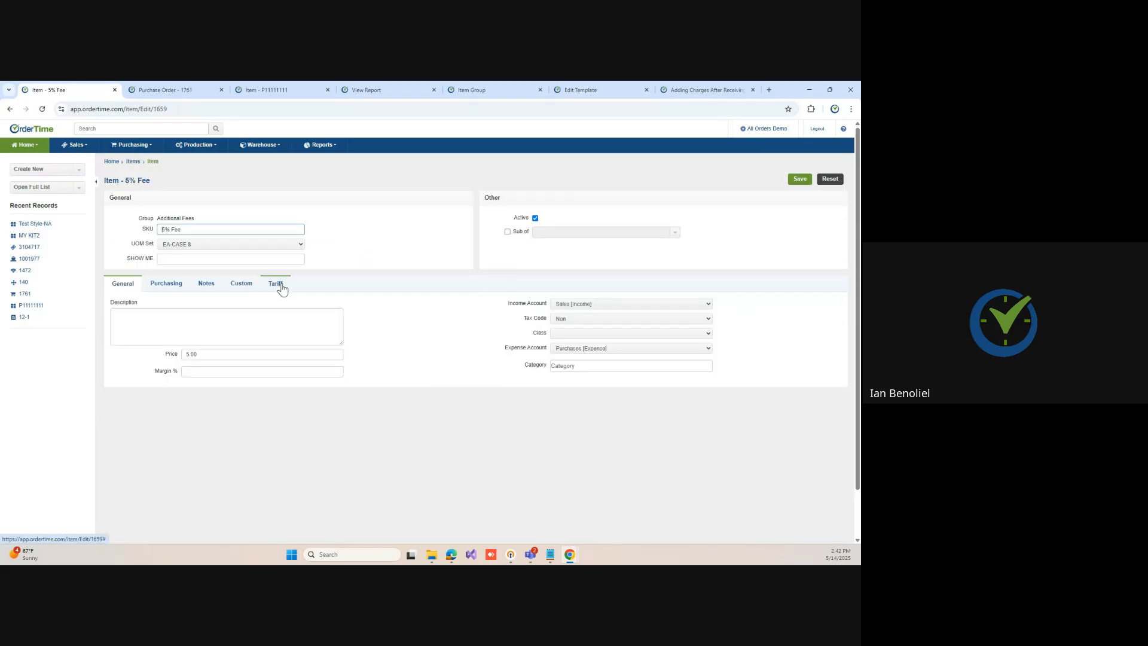
Step: Review the 5% Fee item's Purchasing, Custom and General tabs and select its 5.00 price
{"action": "left_click", "coordinate": [178, 290]}
{"action": "left_click", "coordinate": [206, 285]}
{"action": "left_click", "coordinate": [241, 285]}
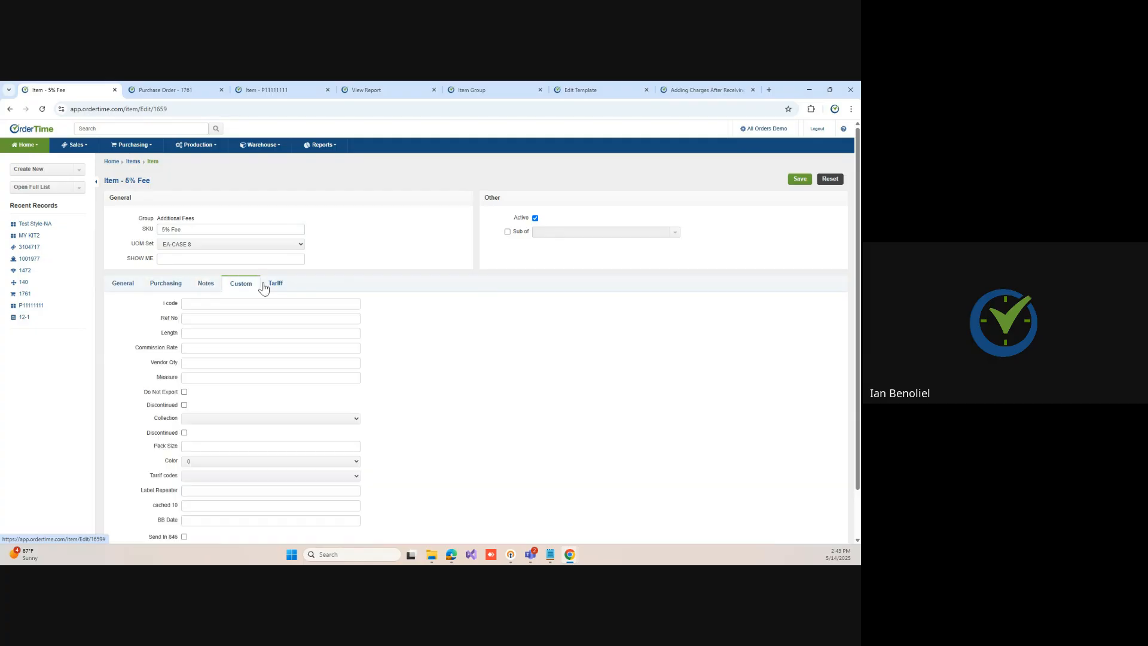
{"action": "left_click", "coordinate": [119, 286]}
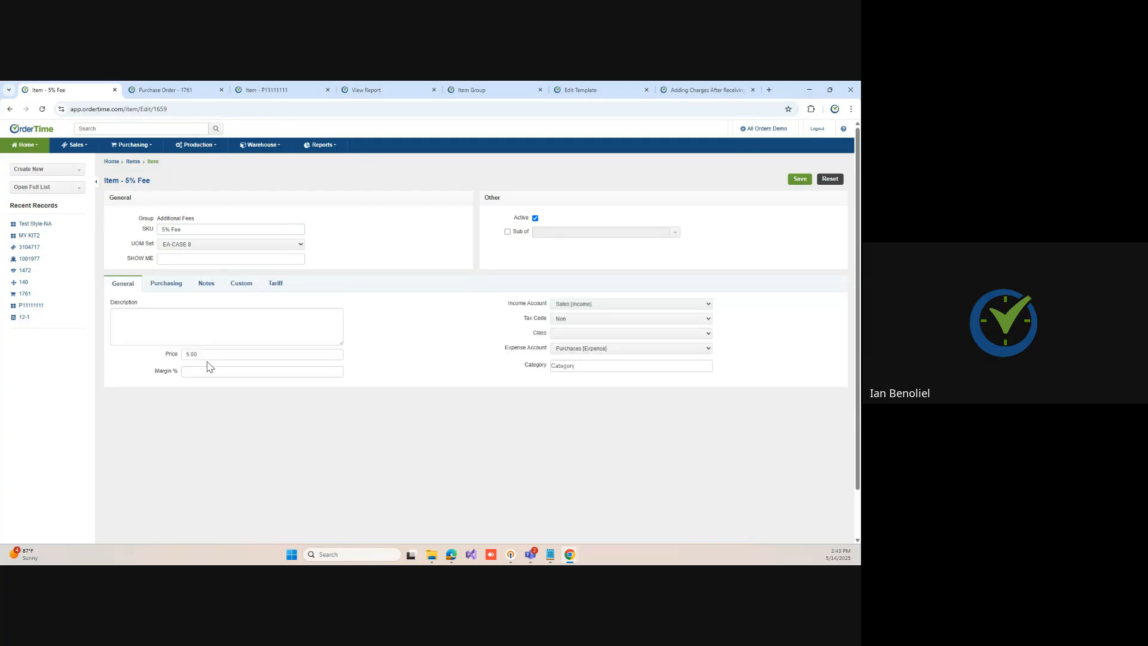
{"action": "left_click", "coordinate": [168, 355]}
Step: On sales order 3104717, reselect 5% Fee as the additional fee and save, giving 72.08
{"action": "left_click", "coordinate": [204, 371]}
{"action": "left_click", "coordinate": [35, 248]}
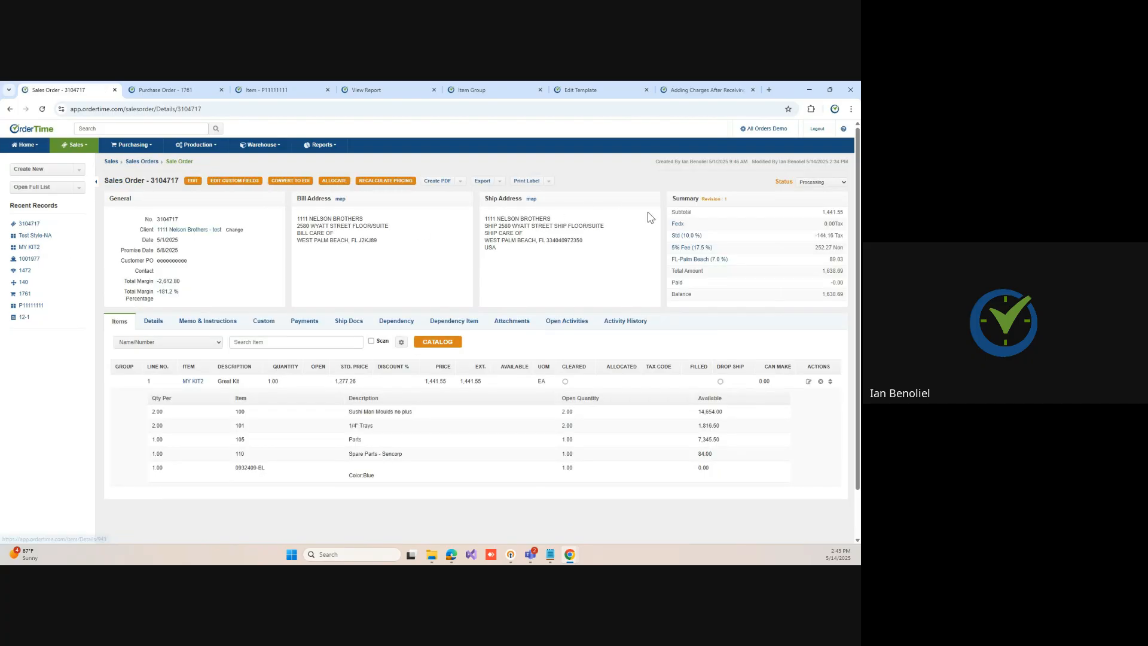
{"action": "left_click", "coordinate": [688, 248]}
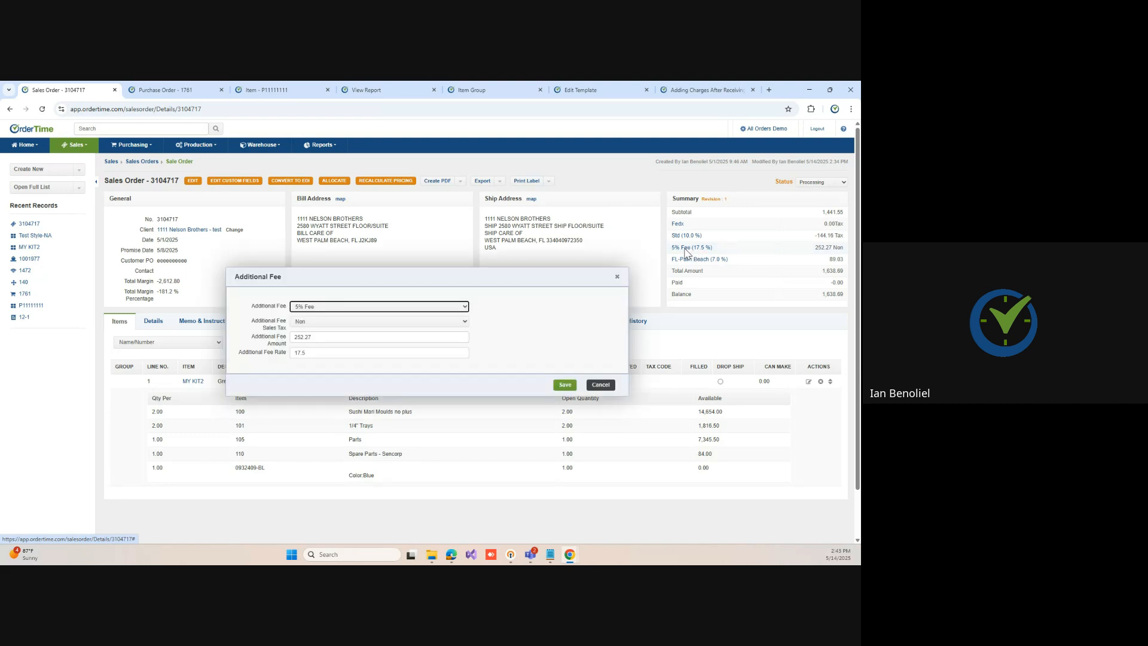
{"action": "left_click", "coordinate": [337, 307]}
{"action": "left_click", "coordinate": [329, 333]}
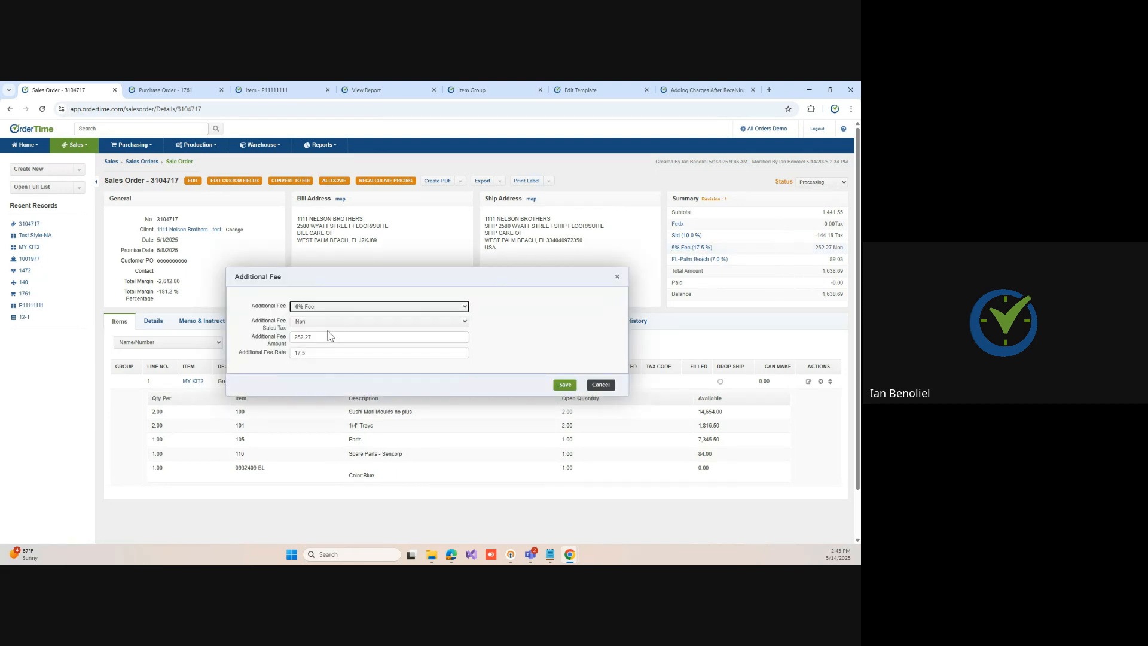
{"action": "left_click", "coordinate": [334, 307]}
{"action": "left_click", "coordinate": [330, 328]}
{"action": "left_click", "coordinate": [555, 388]}
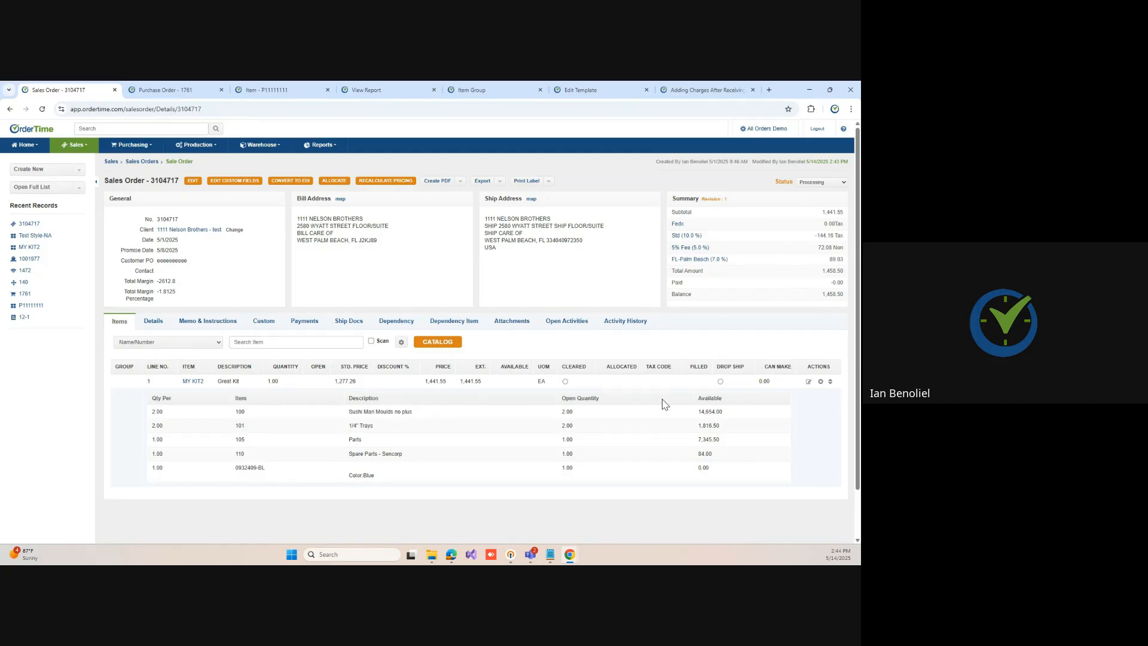
Step: Open item P11111111 in edit mode and check its Tariff and General tabs
{"action": "left_click", "coordinate": [28, 307]}
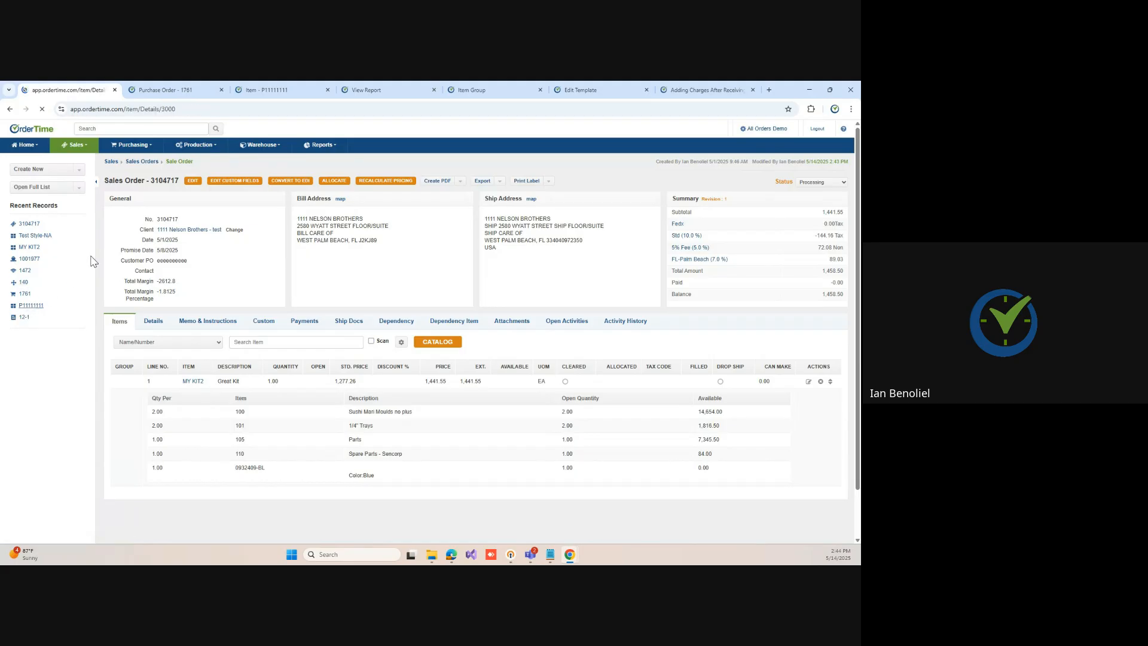
{"action": "left_click", "coordinate": [173, 181]}
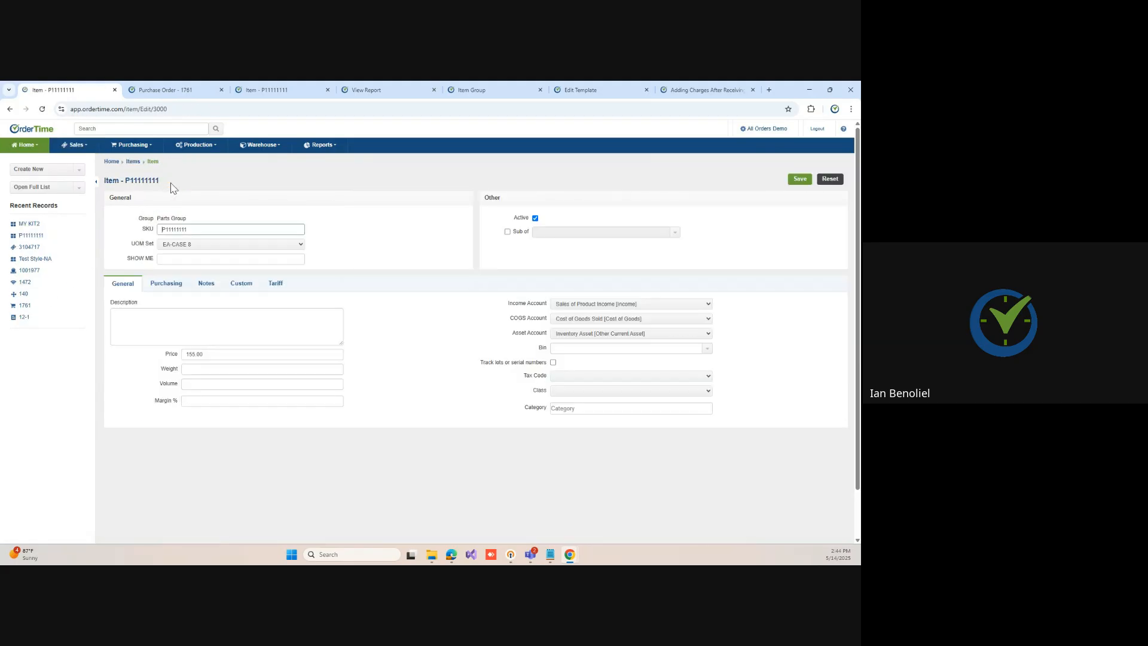
{"action": "left_click", "coordinate": [273, 285]}
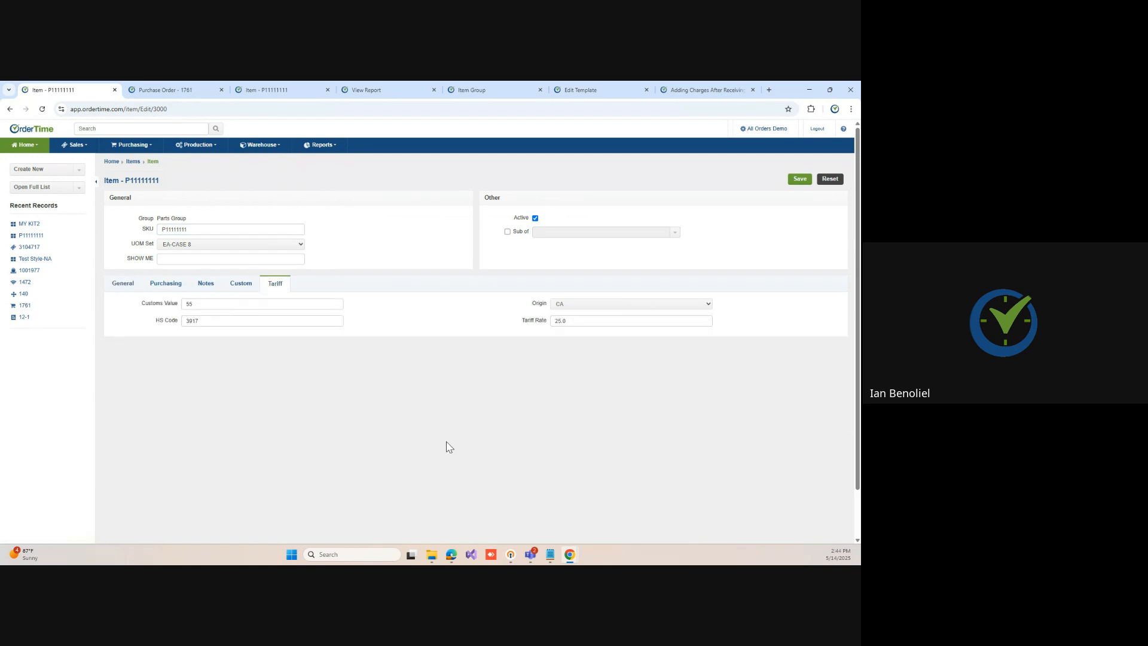
{"action": "left_click", "coordinate": [122, 285]}
{"action": "left_click", "coordinate": [275, 283]}
{"action": "left_click", "coordinate": [123, 285]}
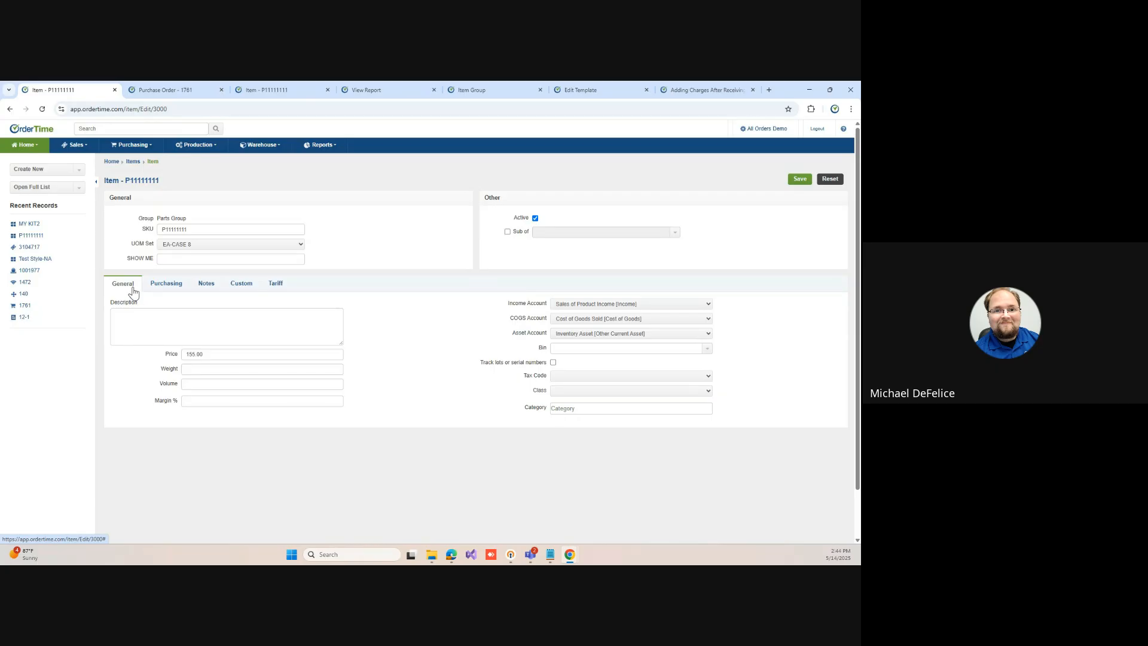
Step: Open Admin Custom Fields and scroll down to the Items field definitions
{"action": "left_click", "coordinate": [765, 131]}
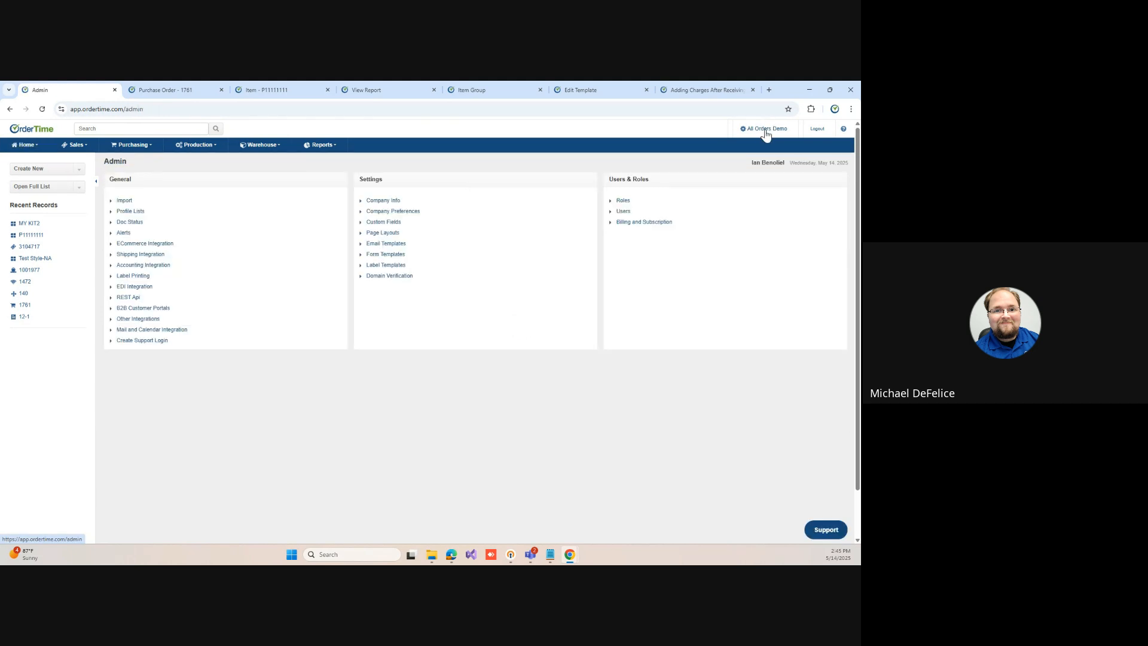
{"action": "left_click", "coordinate": [392, 229]}
{"action": "scroll", "coordinate": [658, 389], "scroll_direction": "down", "scroll_amount": 4}
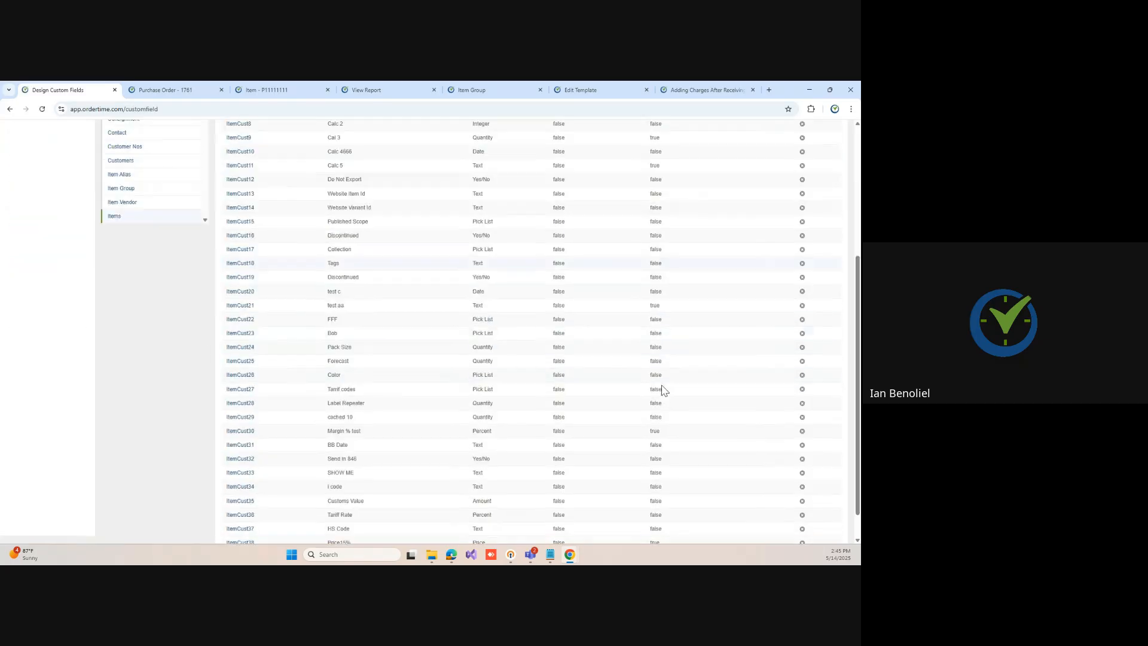
{"action": "scroll", "coordinate": [661, 388], "scroll_direction": "down", "scroll_amount": 1}
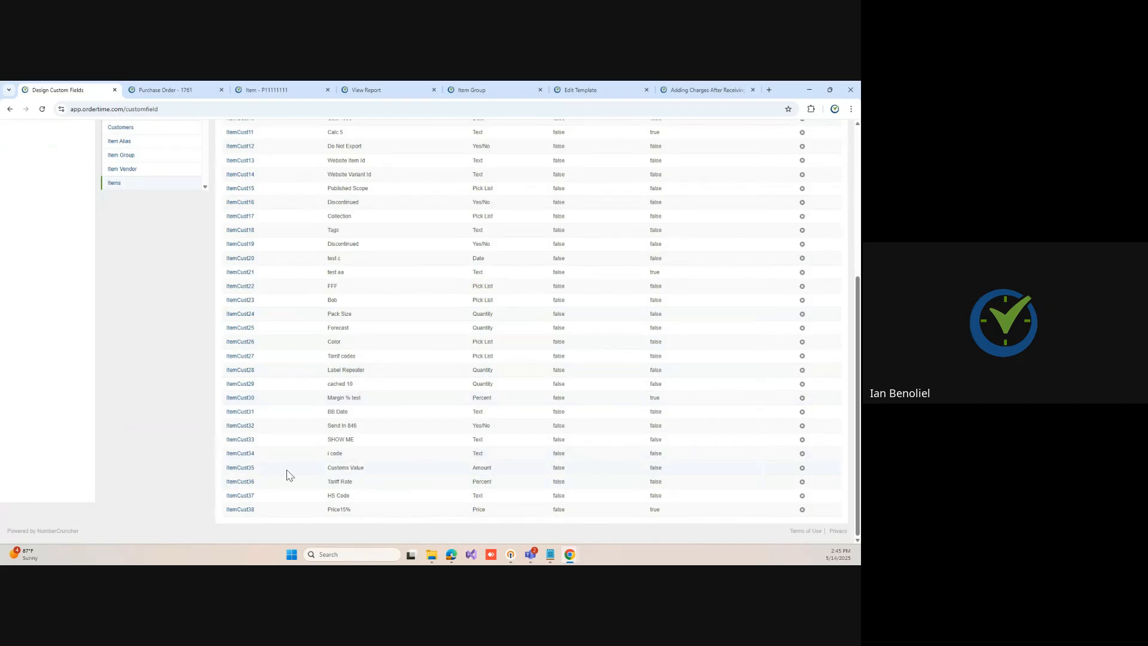
Step: Try the Yes/No and Cost types on the ItemCust35 Customs Value field, then cancel and return to Admin
{"action": "left_click", "coordinate": [248, 470]}
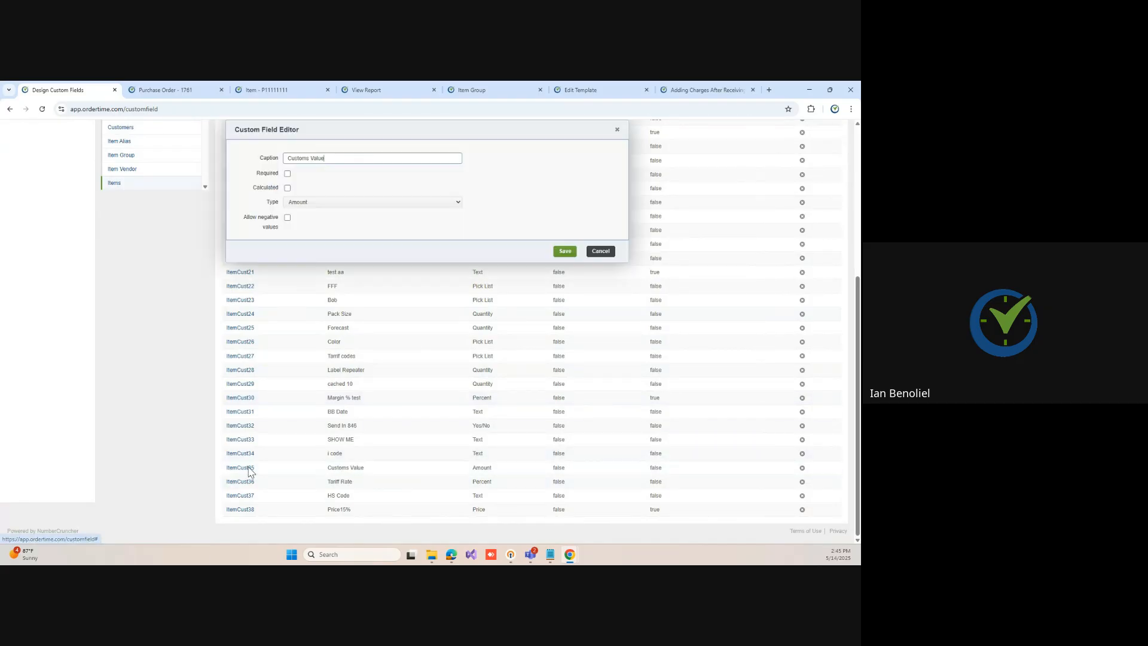
{"action": "left_click", "coordinate": [321, 204]}
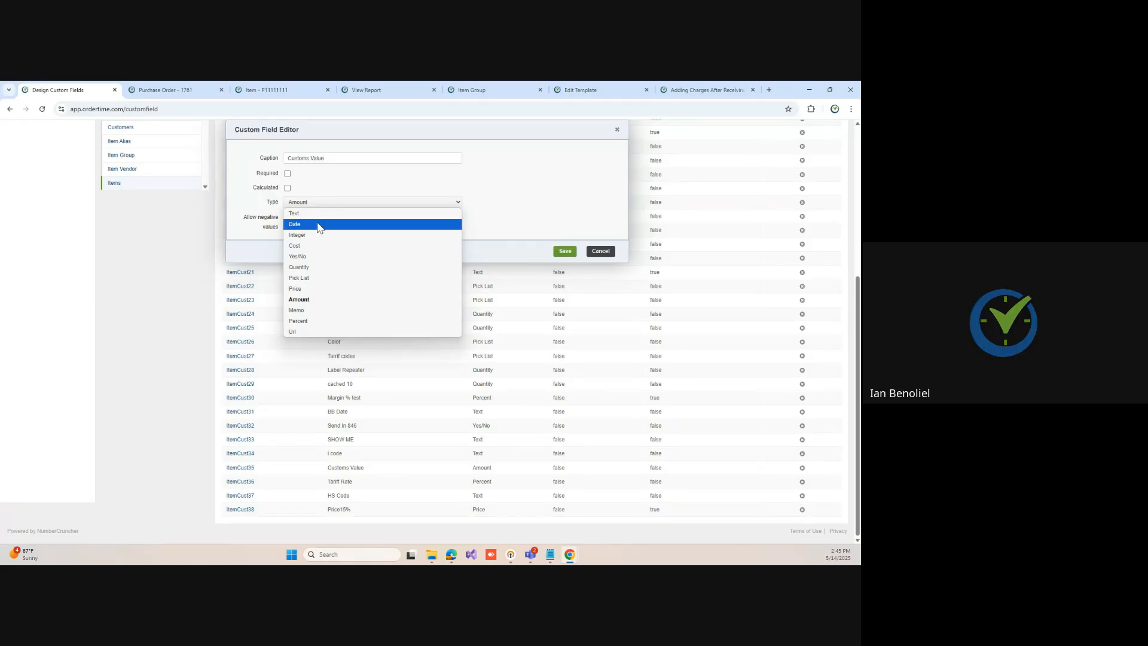
{"action": "left_click", "coordinate": [359, 192]}
{"action": "left_click", "coordinate": [310, 204]}
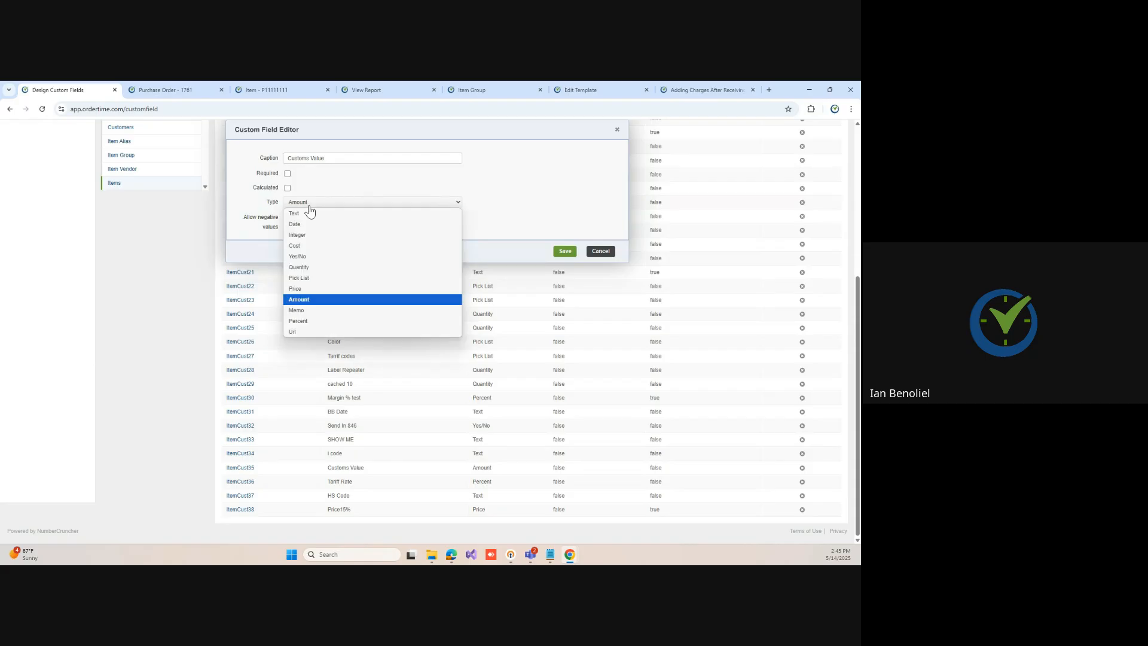
{"action": "left_click", "coordinate": [309, 205]}
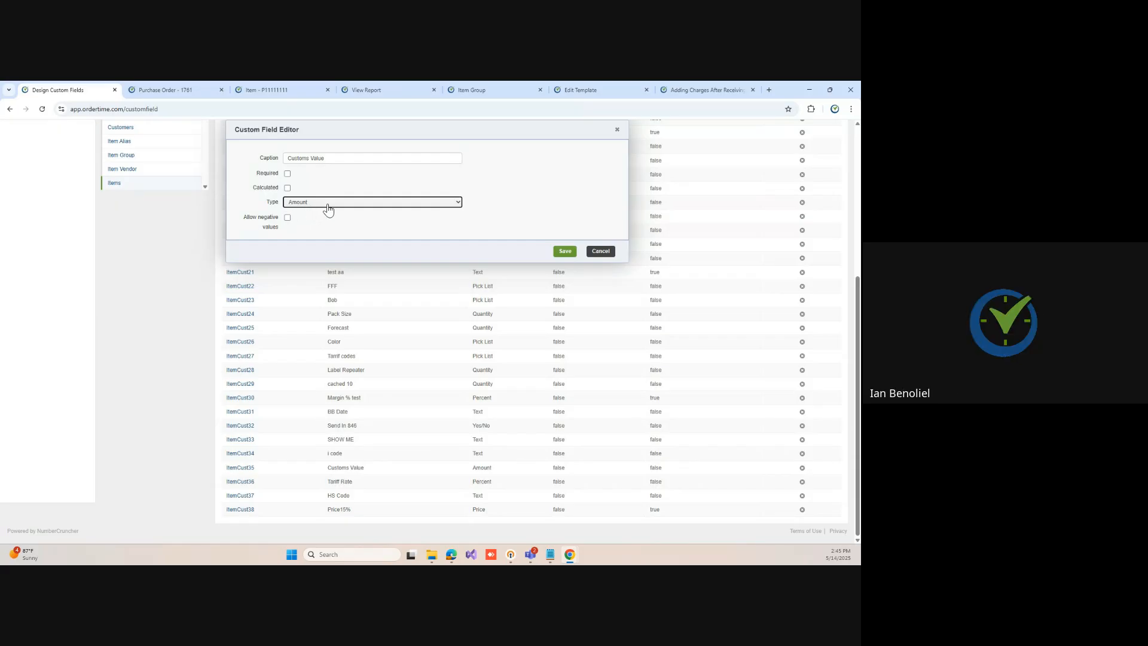
{"action": "left_click", "coordinate": [328, 207]}
{"action": "left_click", "coordinate": [313, 256]}
{"action": "left_click", "coordinate": [303, 190]}
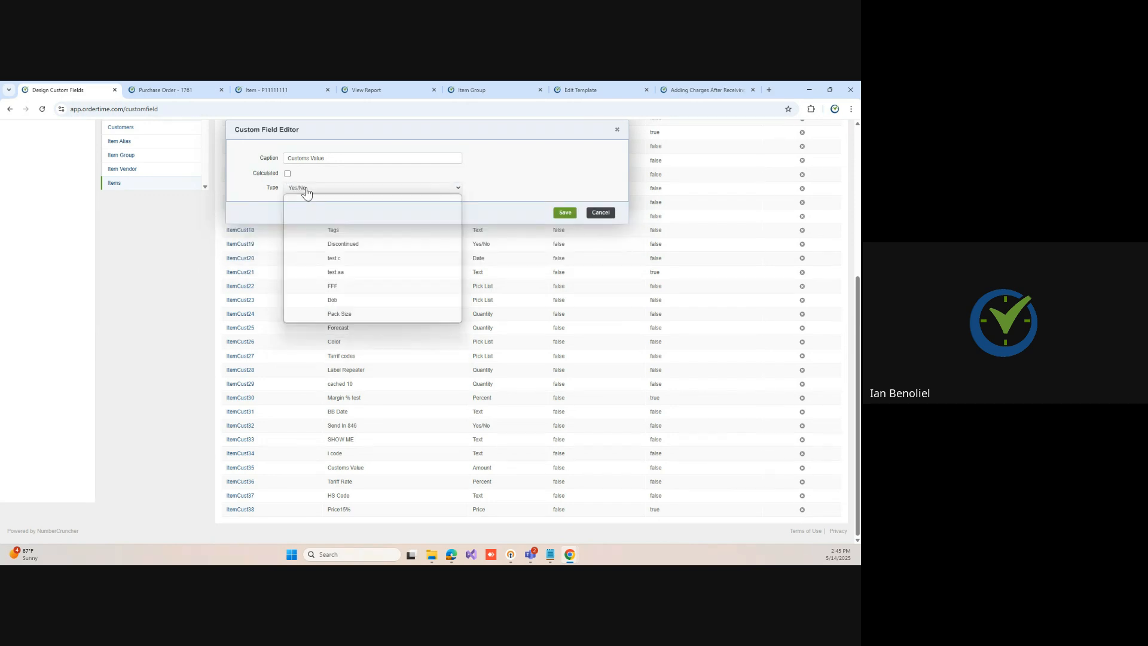
{"action": "left_click", "coordinate": [302, 231]}
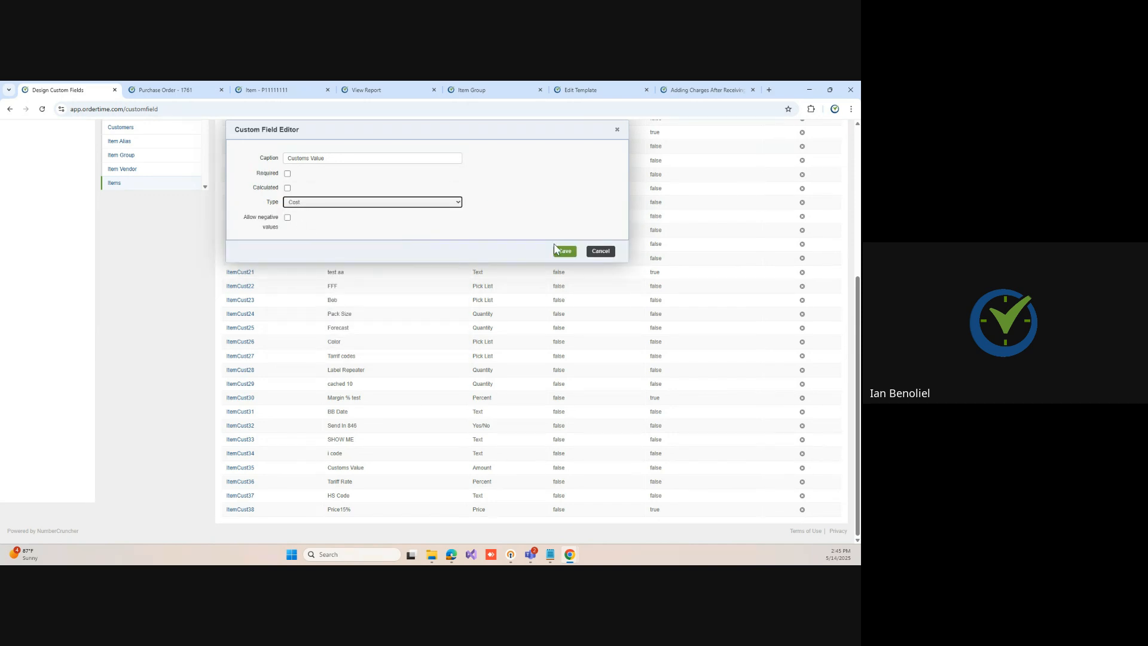
{"action": "left_click", "coordinate": [601, 252]}
{"action": "left_click", "coordinate": [760, 129]}
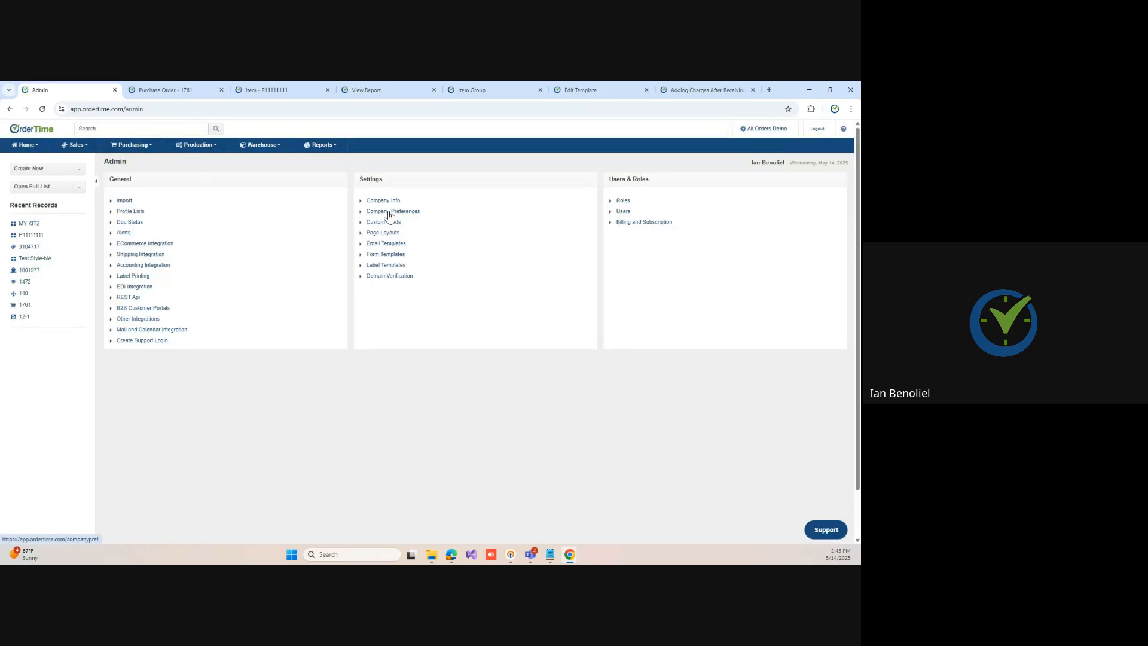
Step: Review the company preferences, then reopen the Items custom fields list down to ItemCust38
{"action": "left_click", "coordinate": [388, 213]}
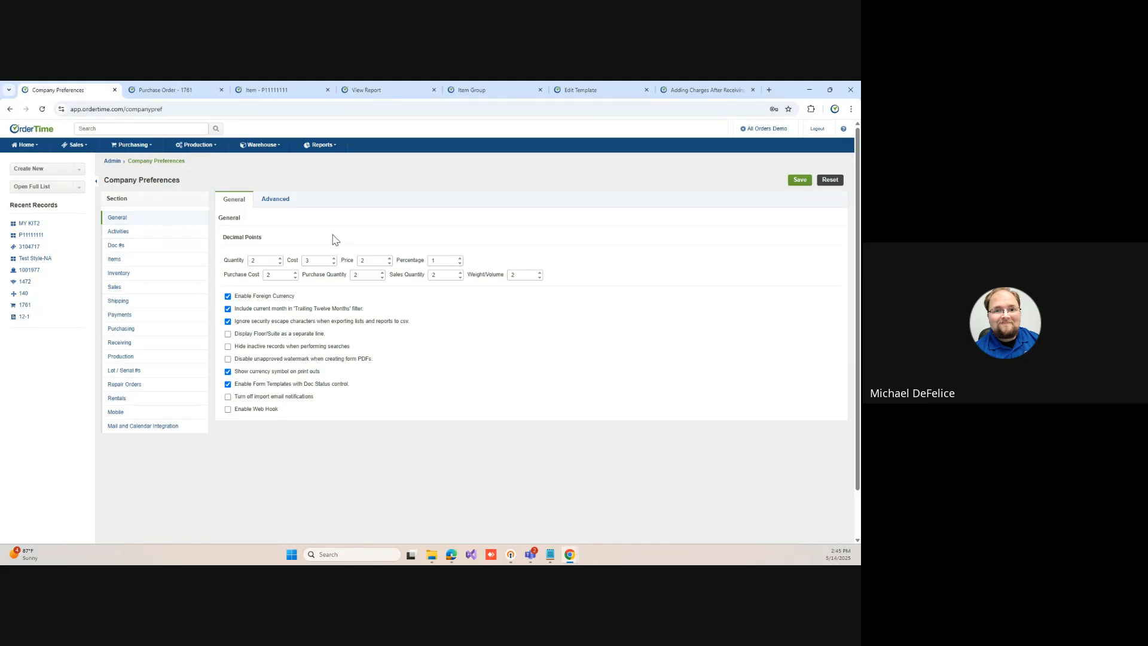
{"action": "left_click", "coordinate": [761, 131]}
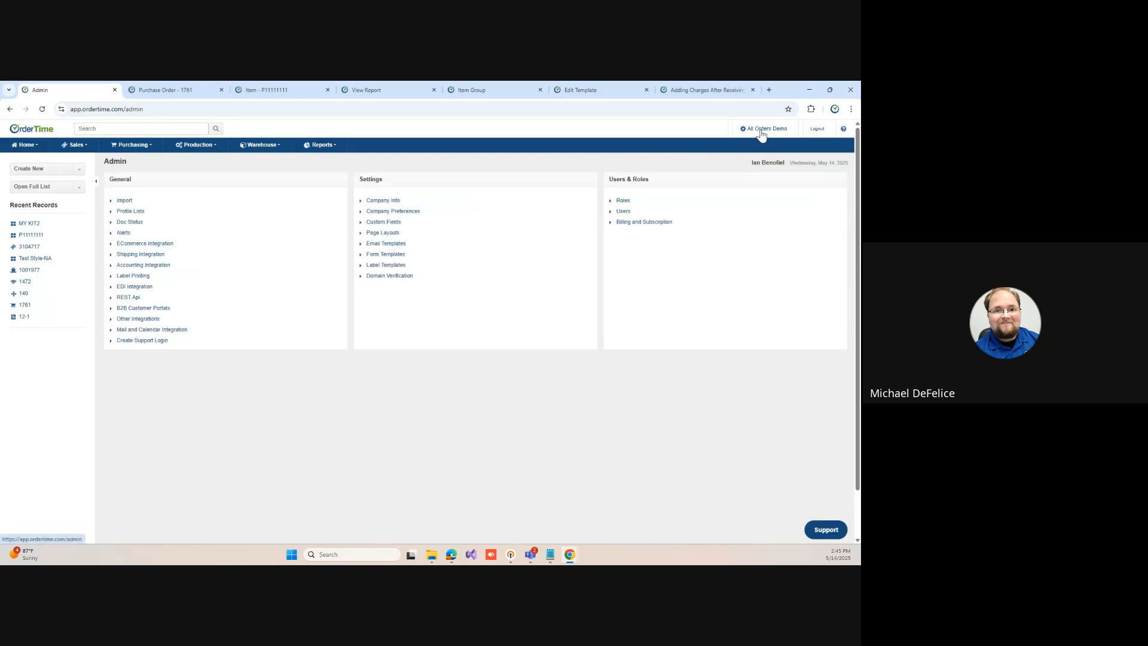
{"action": "left_click", "coordinate": [375, 216]}
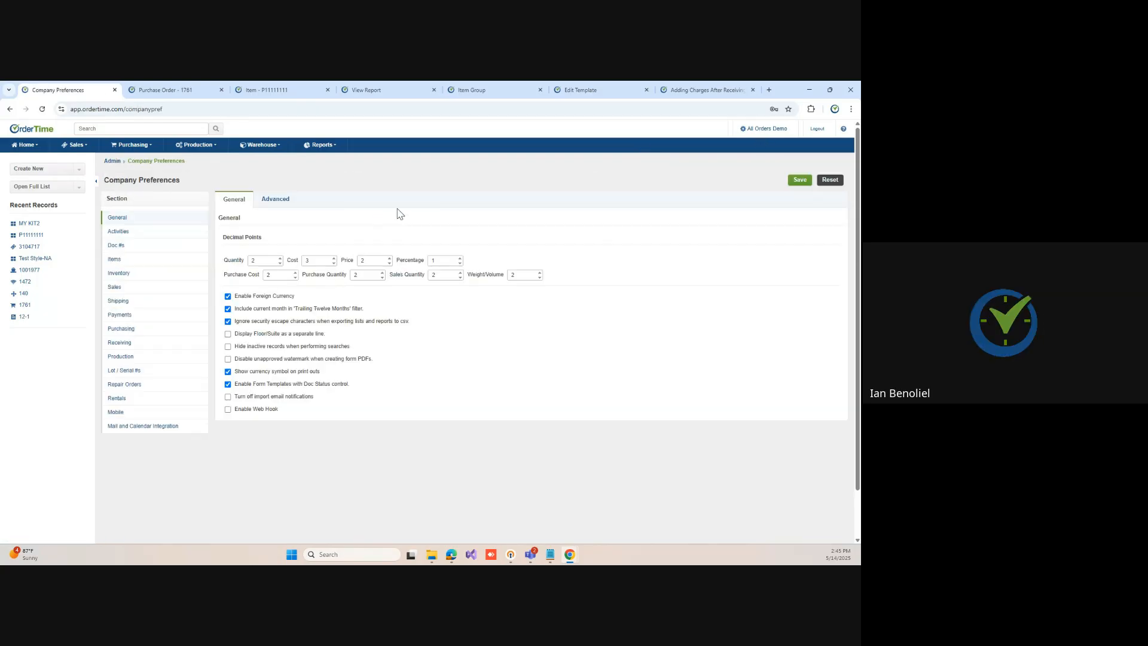
{"action": "left_click", "coordinate": [9, 109]}
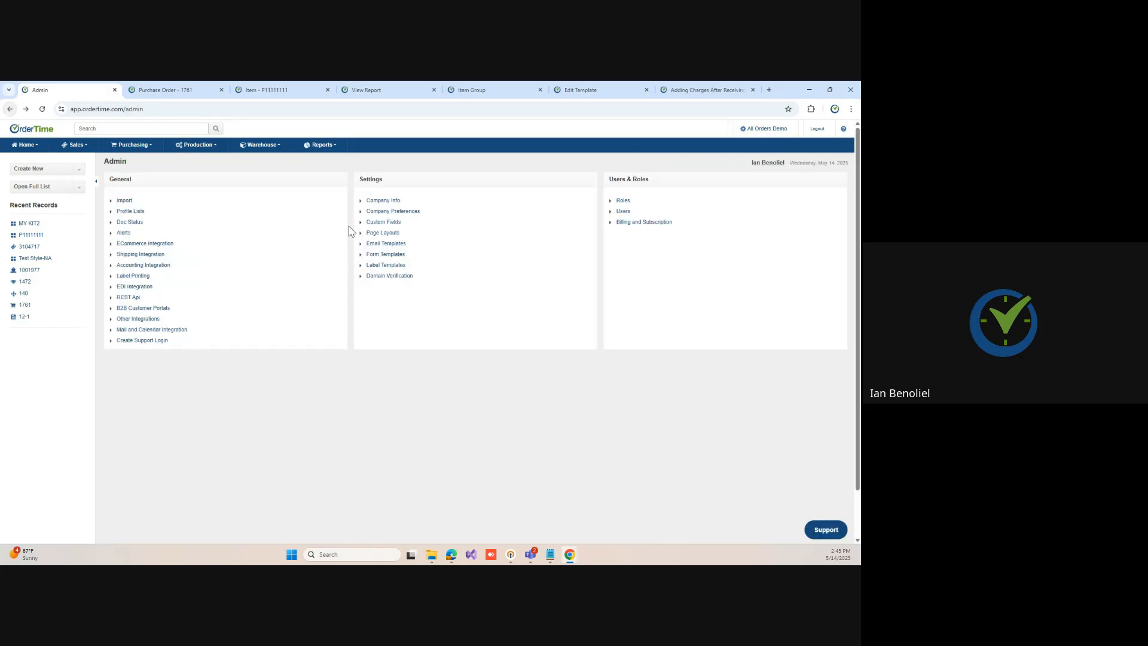
{"action": "left_click", "coordinate": [389, 228]}
{"action": "scroll", "coordinate": [336, 333], "scroll_direction": "down", "scroll_amount": 5}
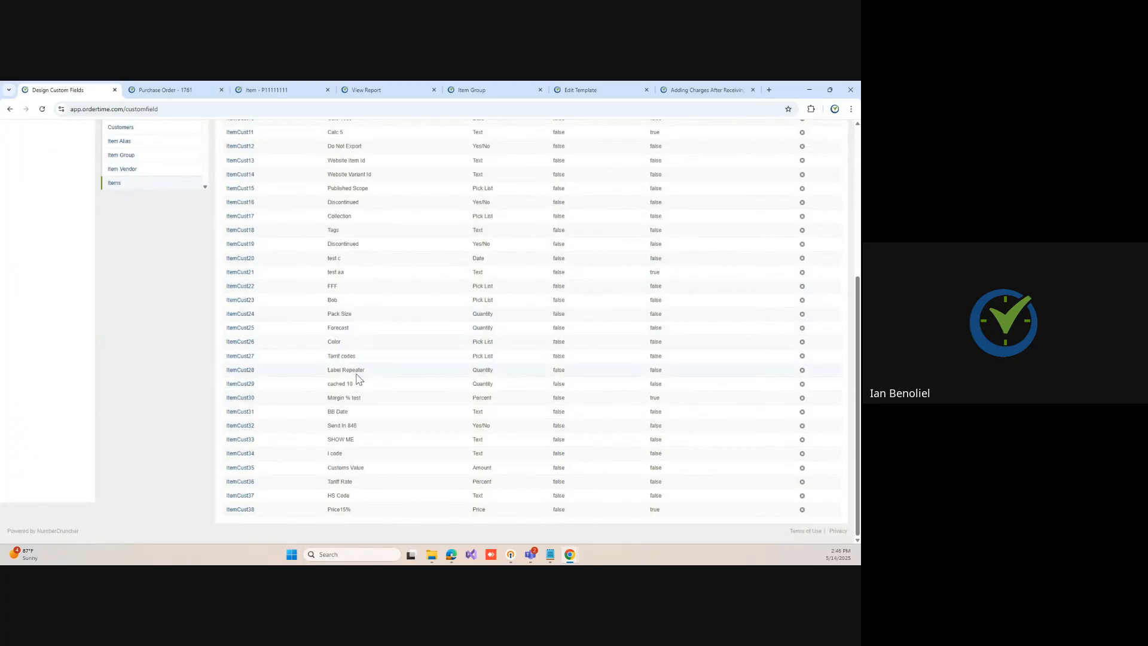
Step: Add UK to the ItemCust2 Origin pick list values and save the field
{"action": "scroll", "coordinate": [355, 372], "scroll_direction": "up", "scroll_amount": 1}
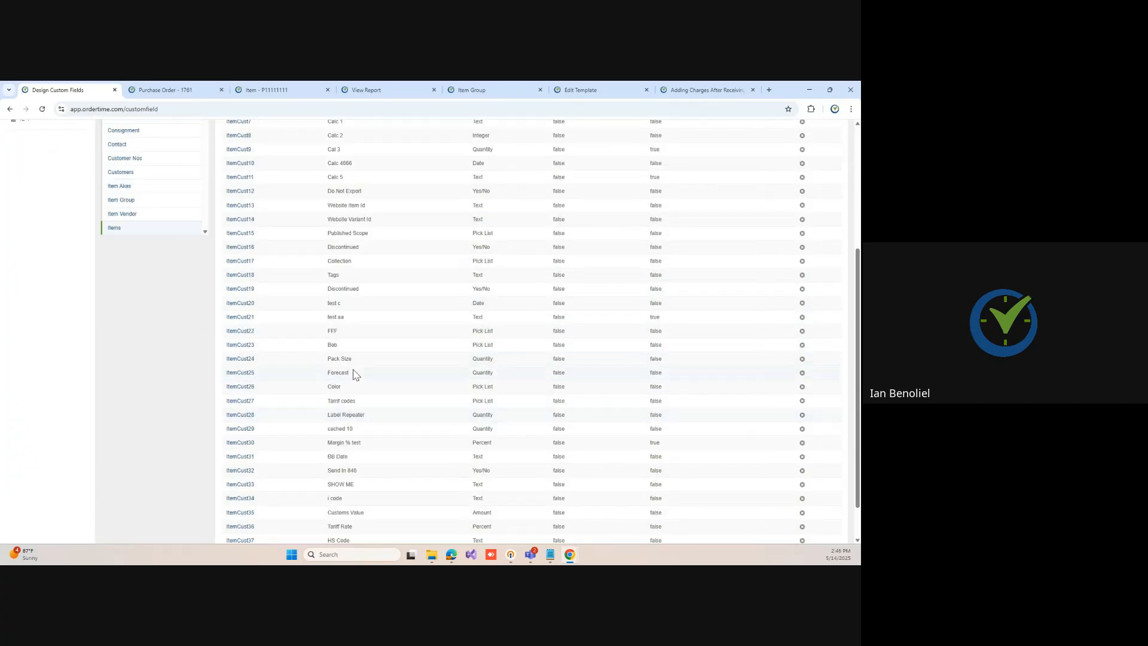
{"action": "scroll", "coordinate": [354, 374], "scroll_direction": "up", "scroll_amount": 3}
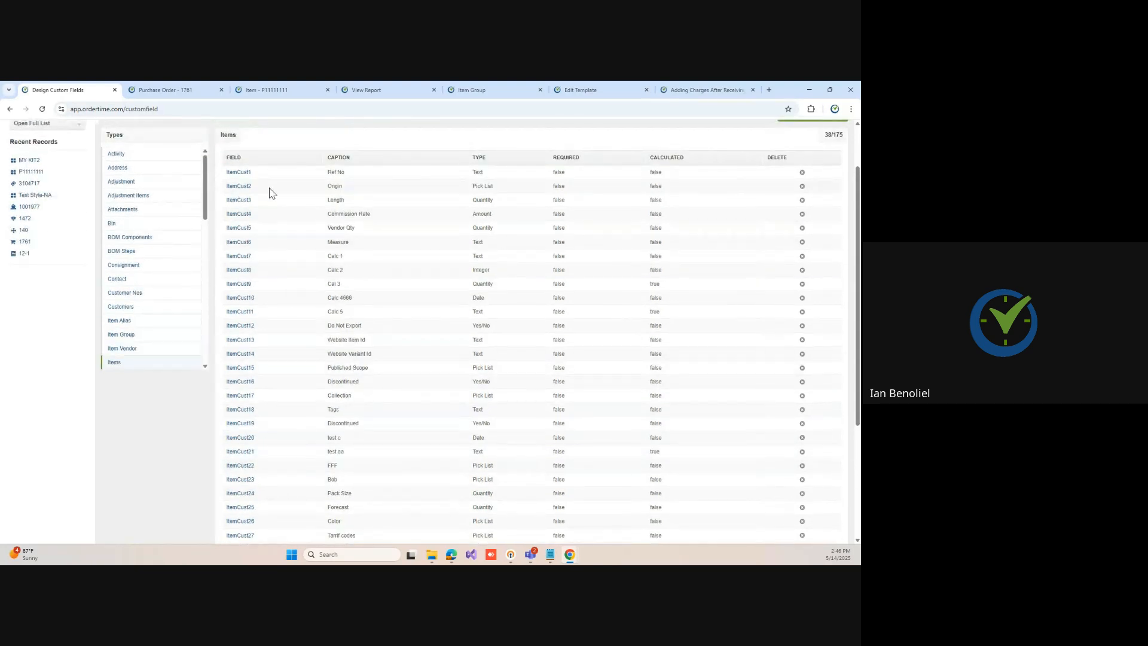
{"action": "left_click", "coordinate": [236, 188]}
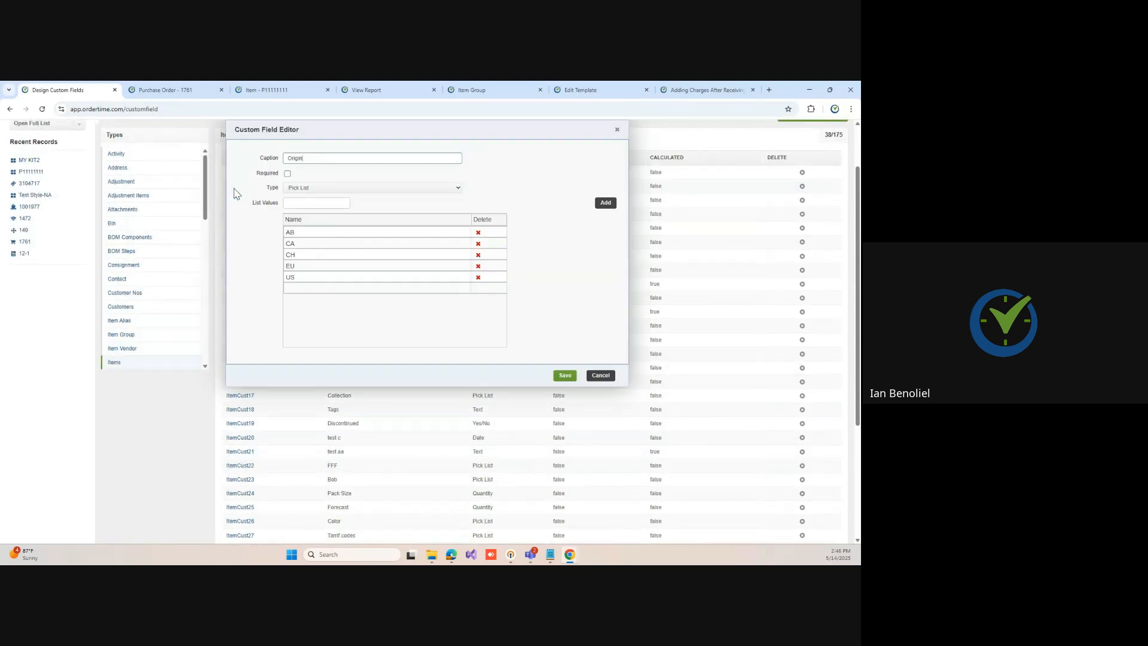
{"action": "left_click", "coordinate": [300, 205]}
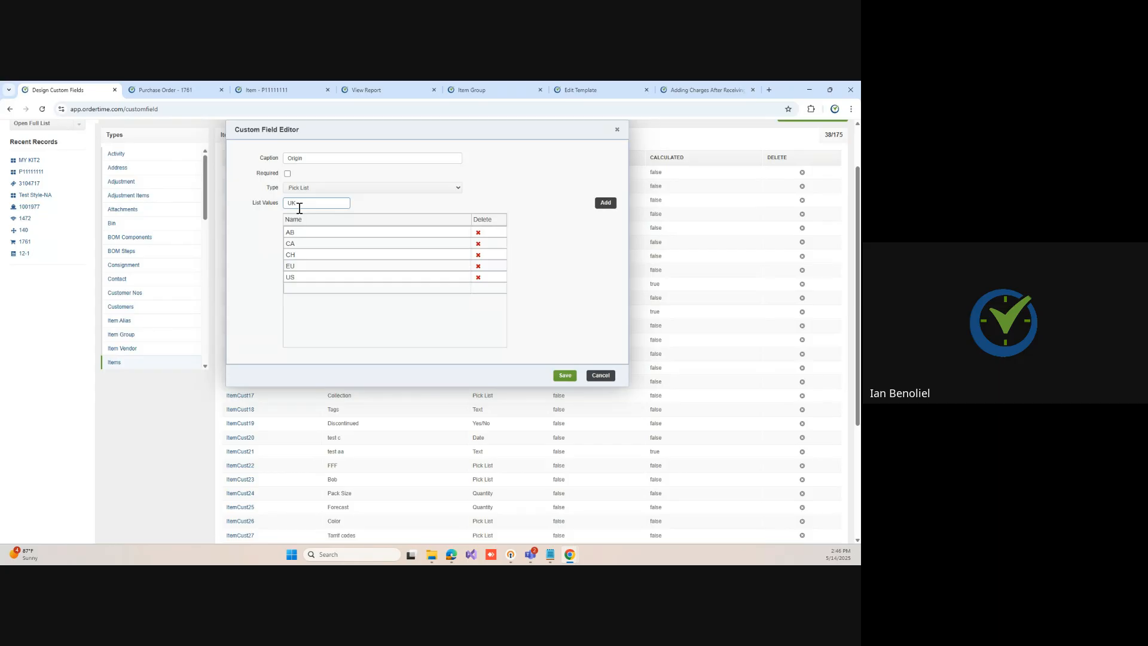
{"action": "left_click", "coordinate": [606, 203]}
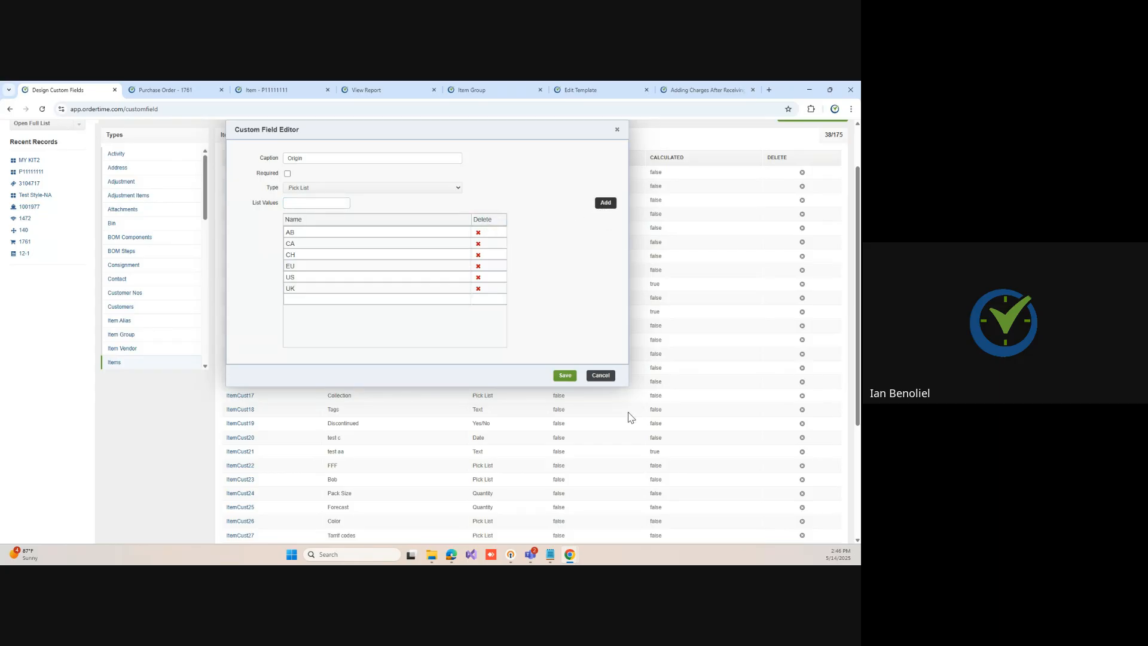
{"action": "left_click", "coordinate": [565, 375]}
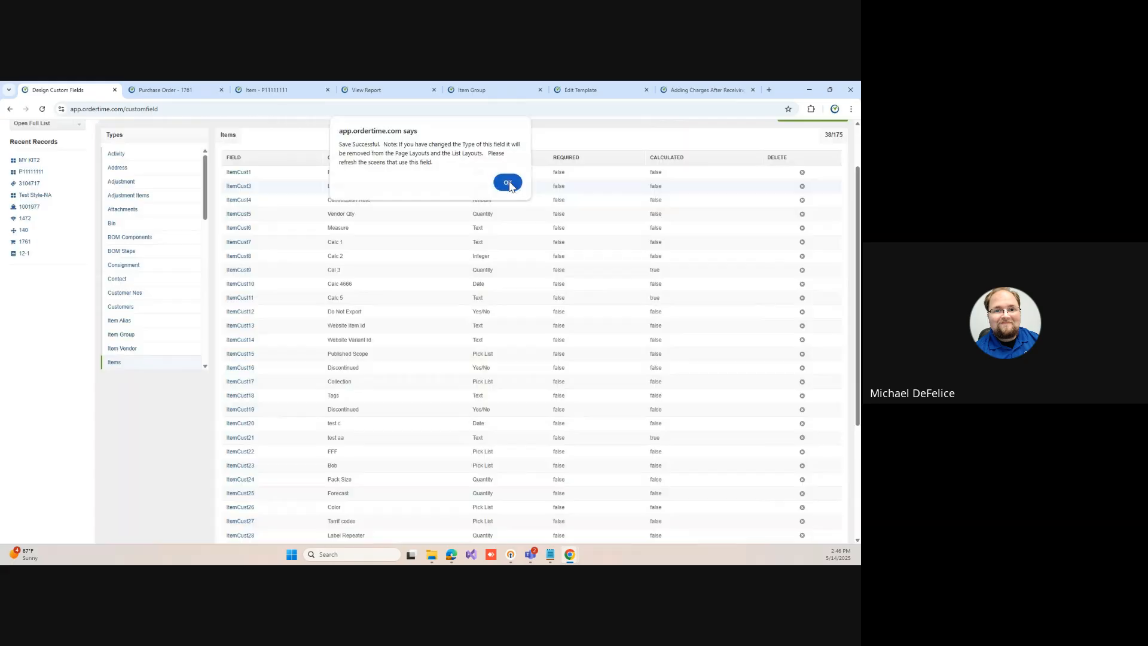
{"action": "left_click", "coordinate": [508, 184]}
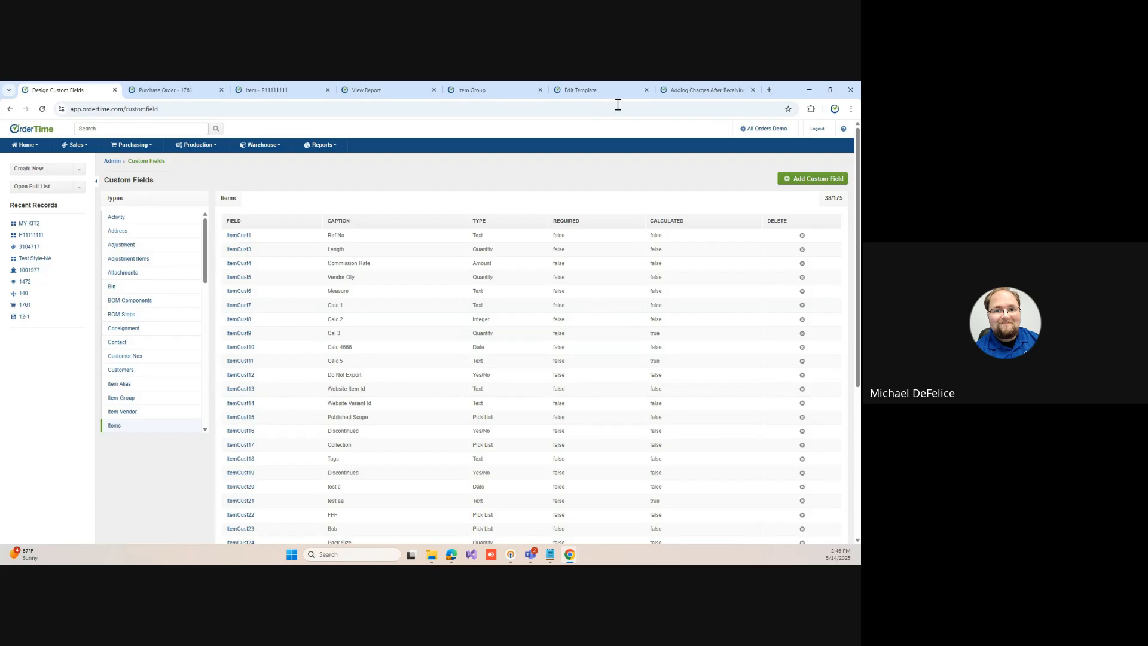
Step: Open the Form Templates list (37 templates) from the Admin settings
{"action": "left_click", "coordinate": [761, 133]}
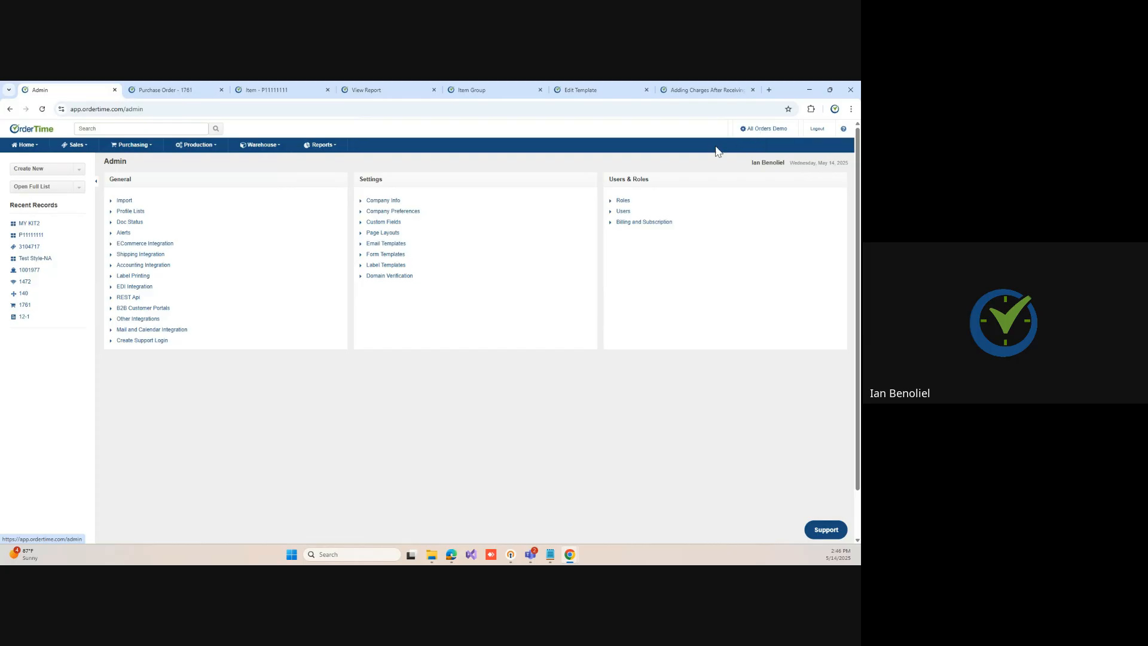
{"action": "left_click", "coordinate": [387, 256]}
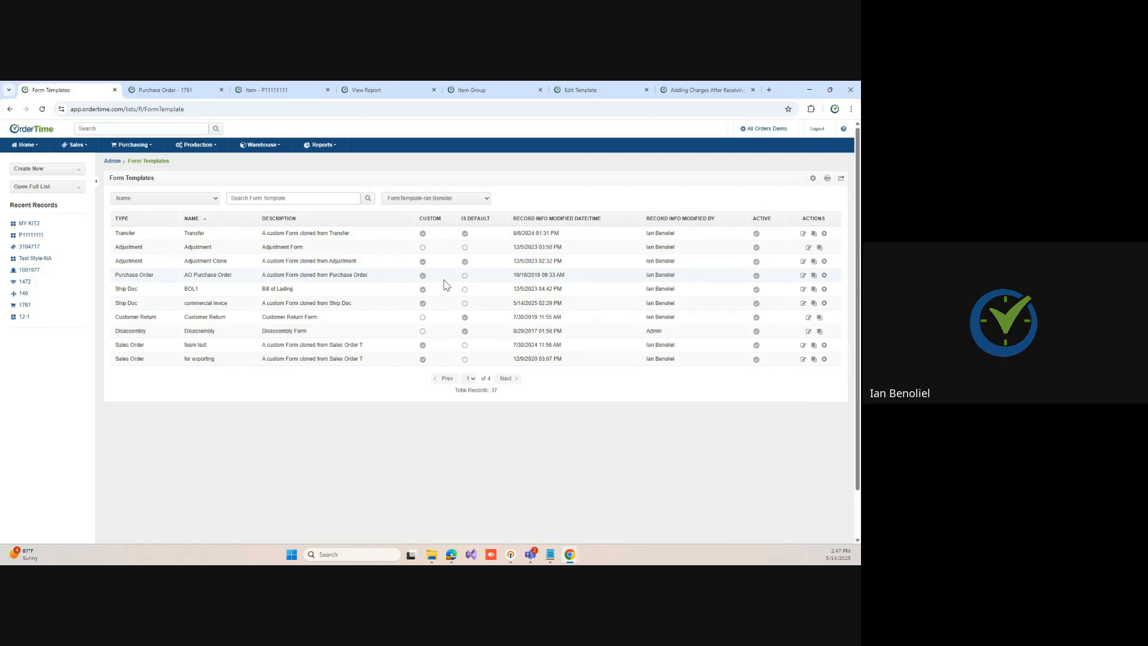
Step: Open the Frequently Run Purchasing reports, preview PO by Doc No, and return to the list
{"action": "left_click", "coordinate": [324, 164]}
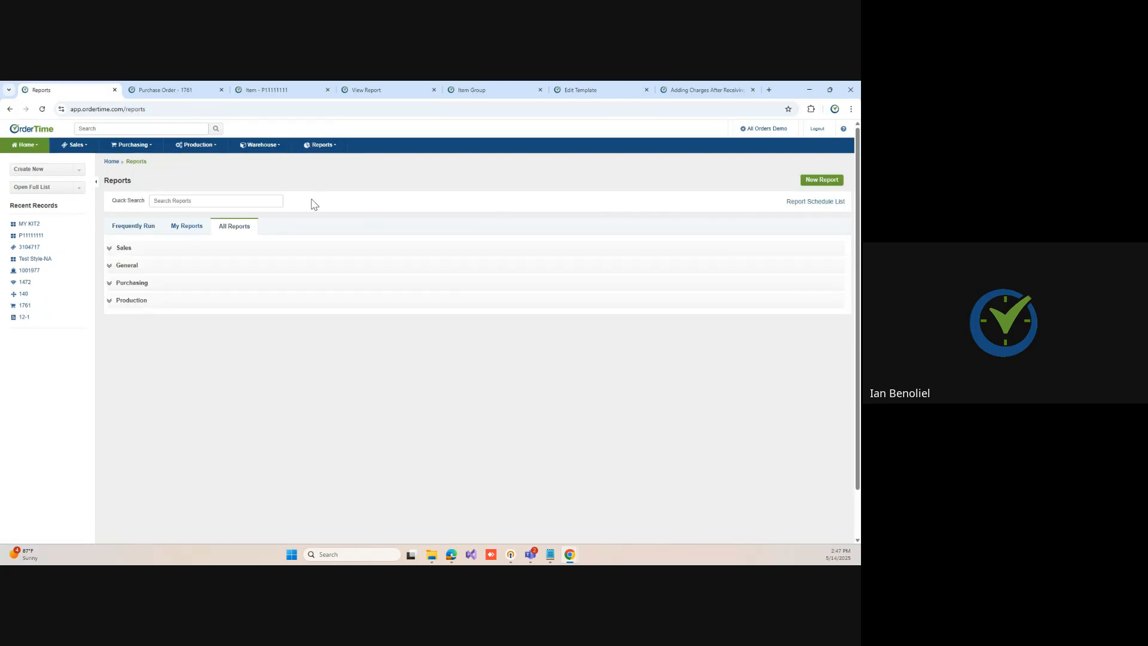
{"action": "left_click", "coordinate": [129, 233]}
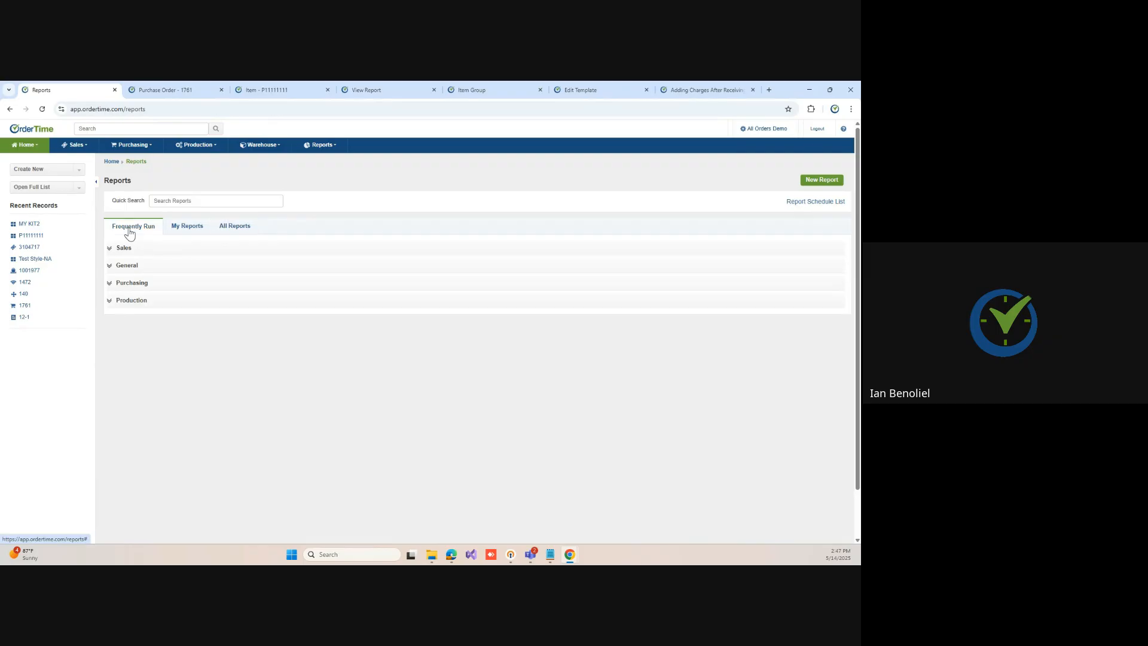
{"action": "left_click", "coordinate": [141, 287]}
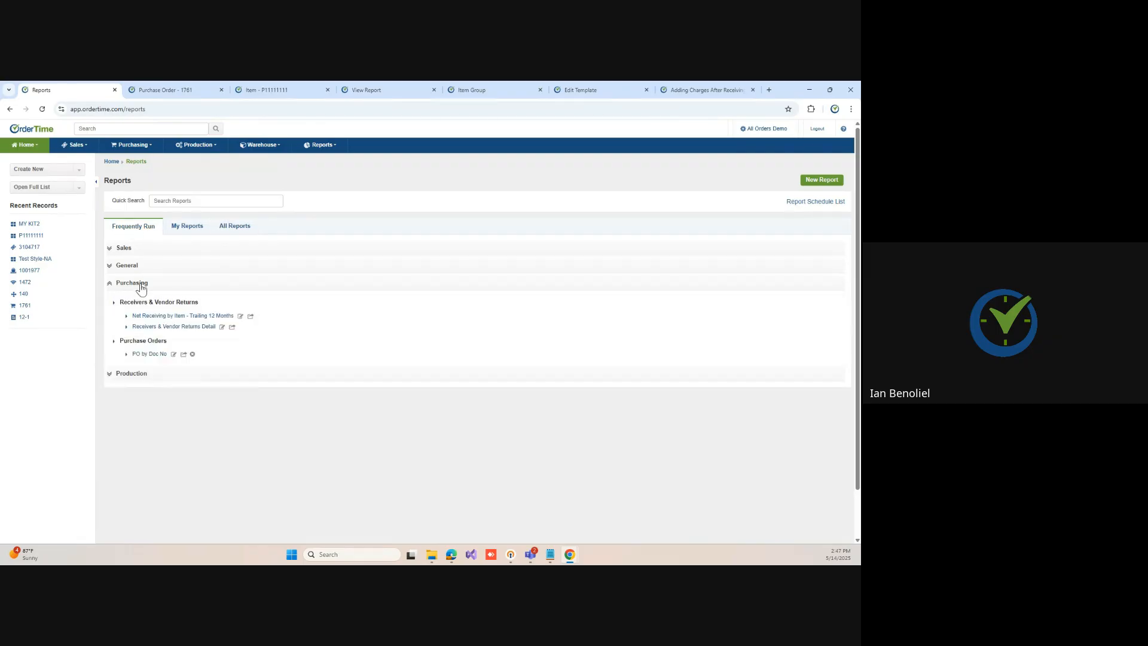
{"action": "left_click", "coordinate": [149, 357]}
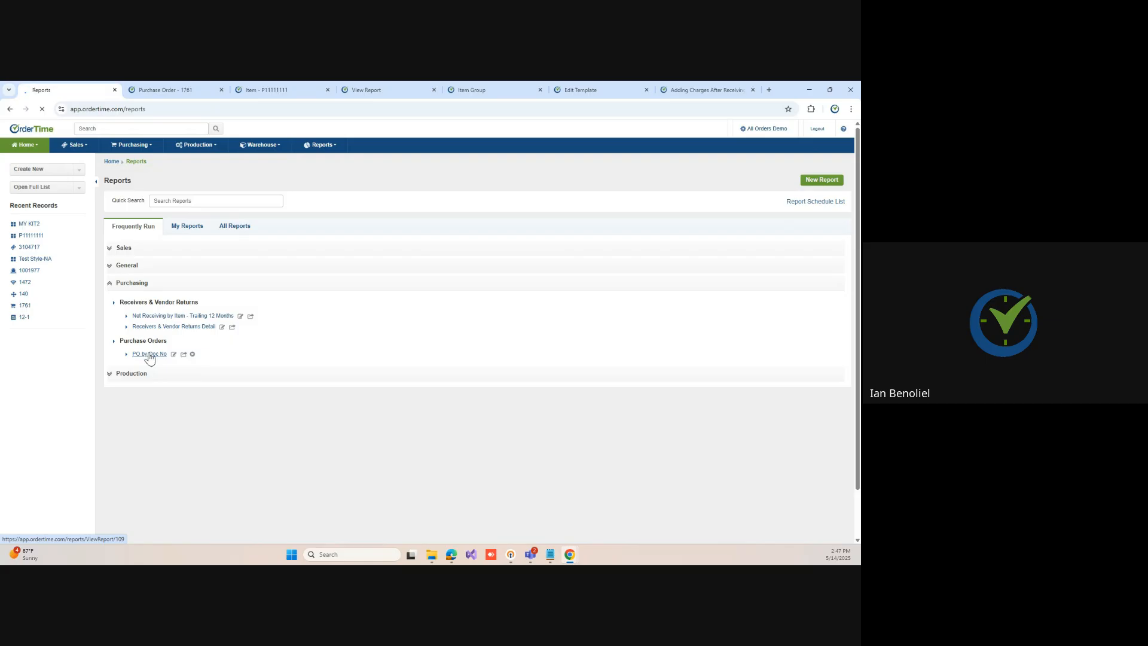
{"action": "left_click", "coordinate": [11, 110]}
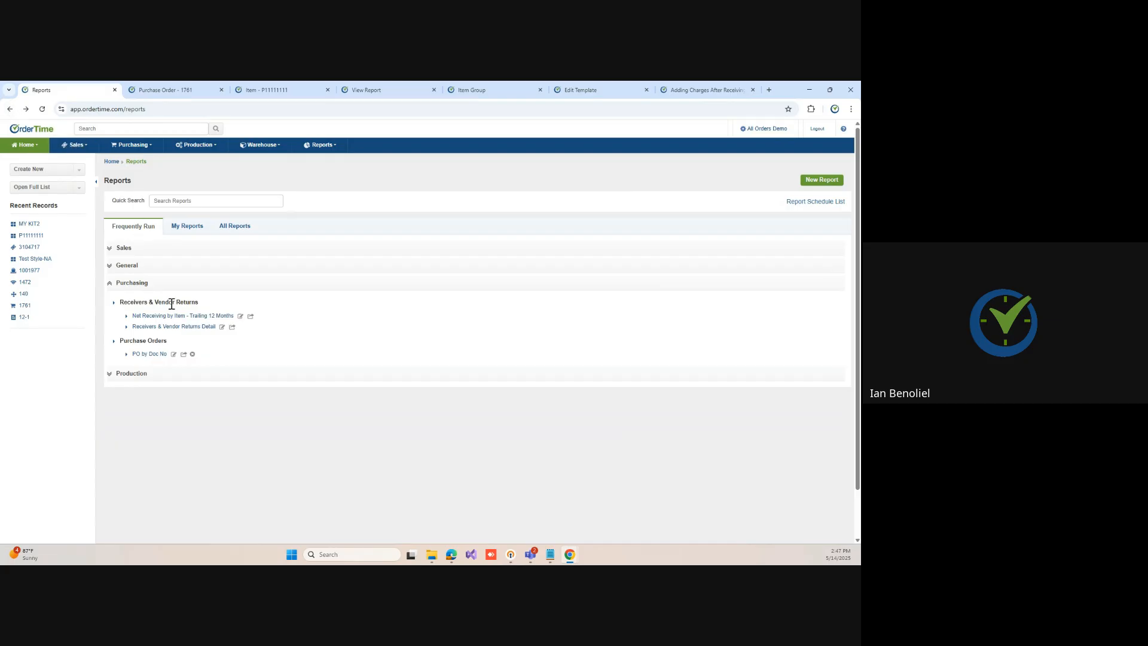
Step: Check the filters on PO by Doc No and run it for PO 1761, showing tariff 1,375.00
{"action": "left_click", "coordinate": [173, 355]}
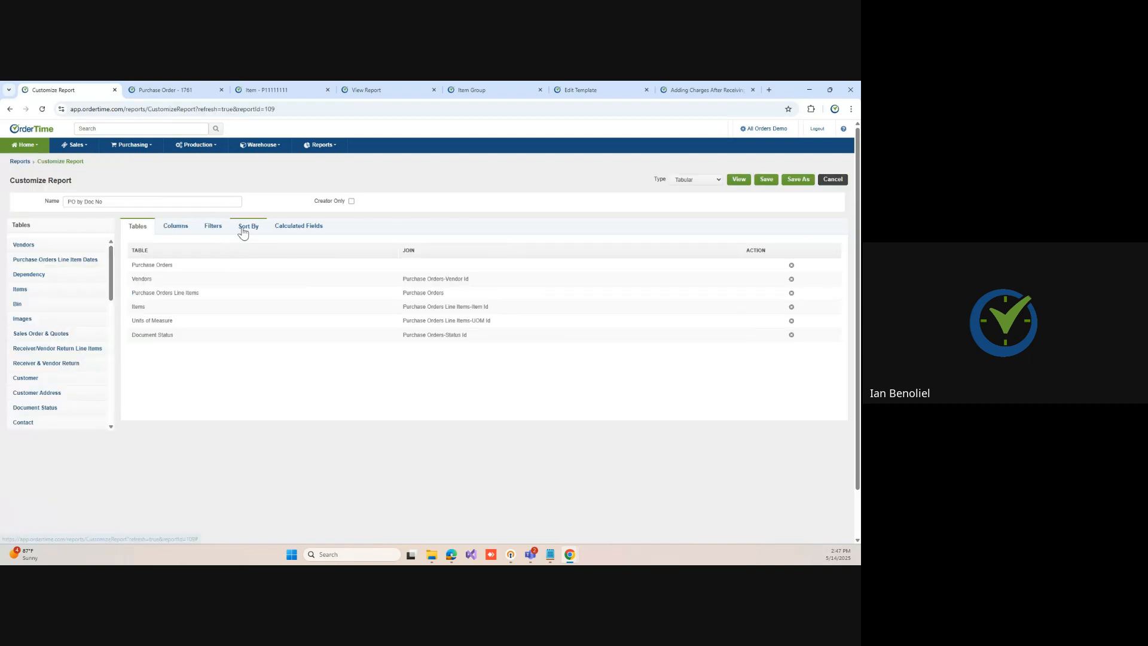
{"action": "left_click", "coordinate": [213, 227]}
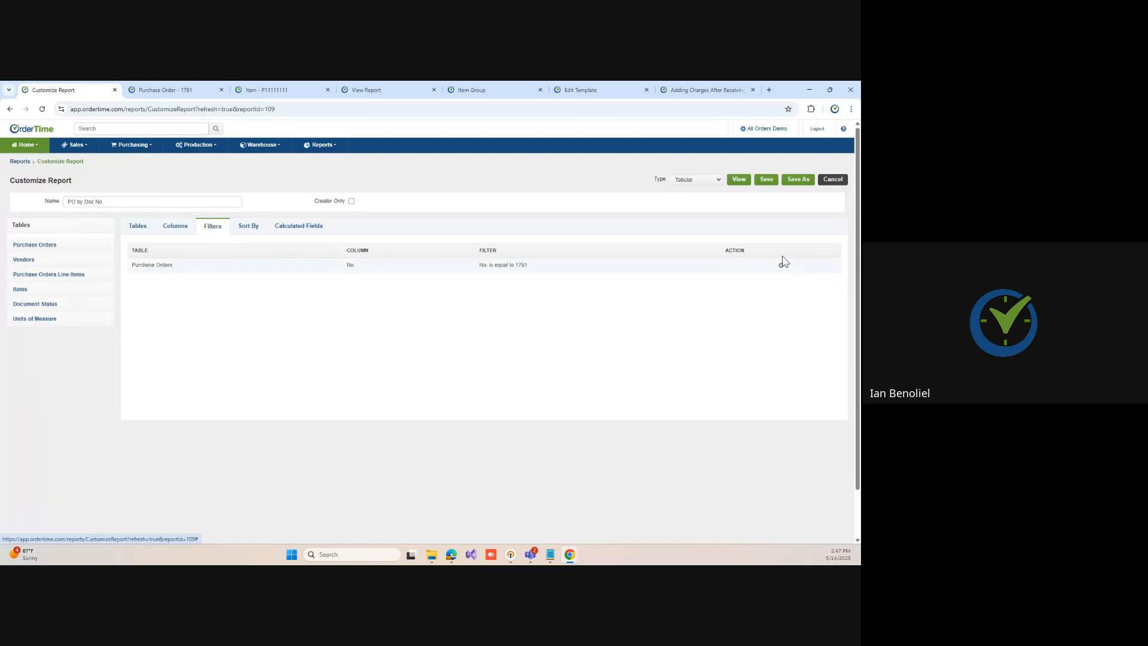
{"action": "left_click", "coordinate": [768, 181]}
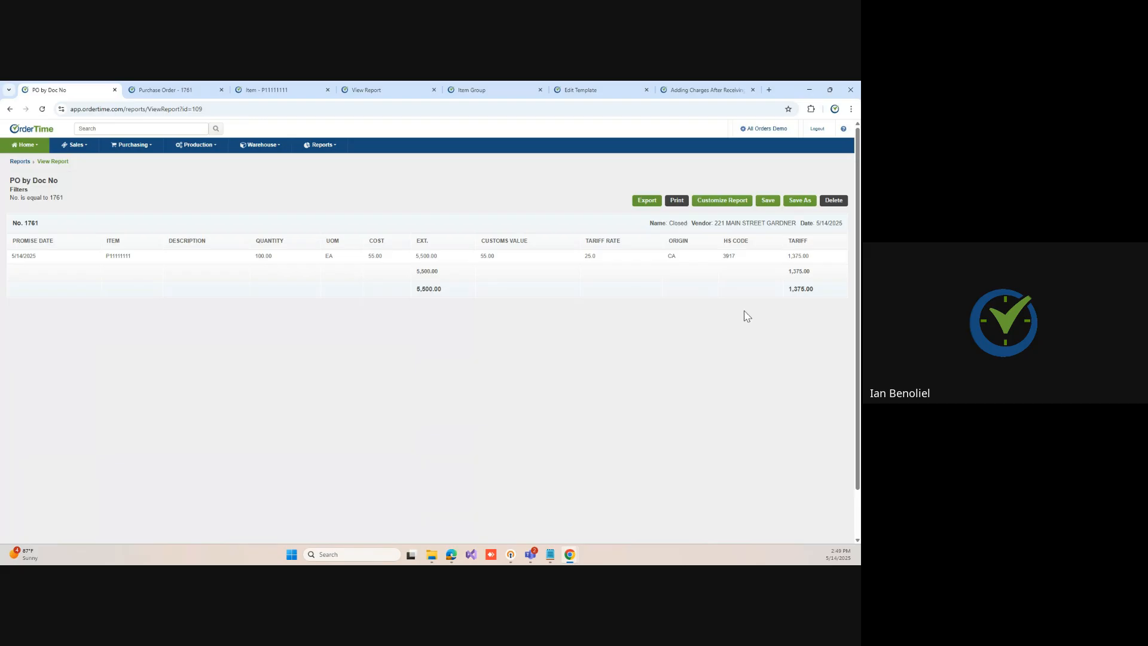
Step: Edit the margin item field's caption to 'Margin % C', a calculated Percent field, and save it
{"action": "left_click", "coordinate": [770, 130]}
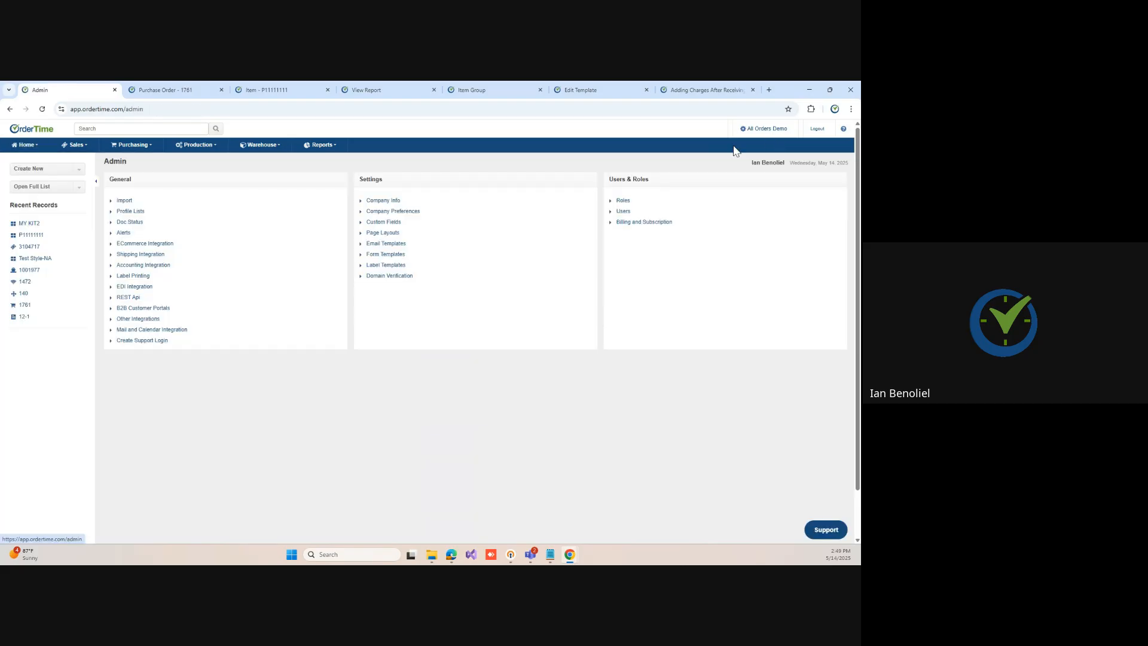
{"action": "left_click", "coordinate": [383, 234]}
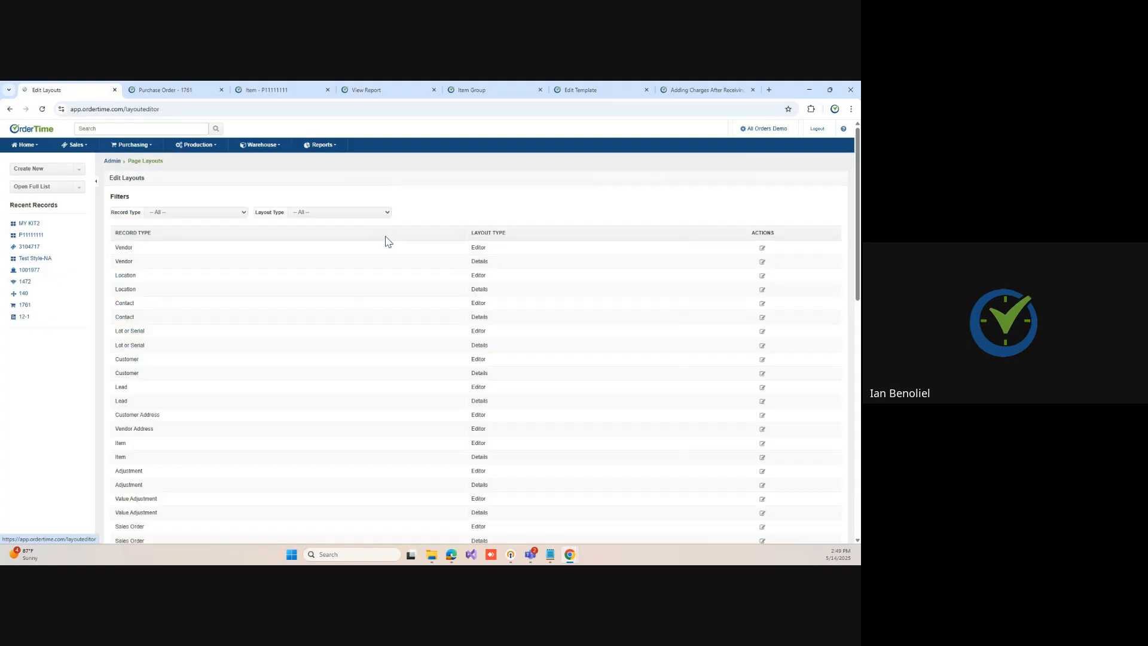
{"action": "left_click", "coordinate": [9, 109]}
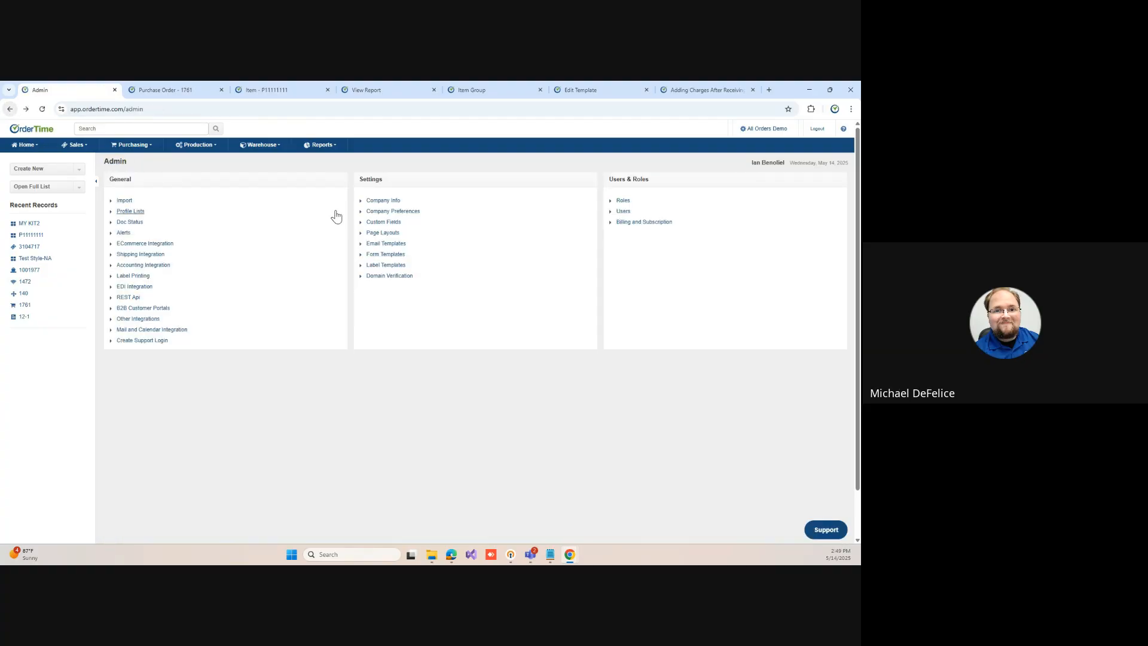
{"action": "left_click", "coordinate": [368, 224]}
{"action": "scroll", "coordinate": [394, 275], "scroll_direction": "down", "scroll_amount": 4}
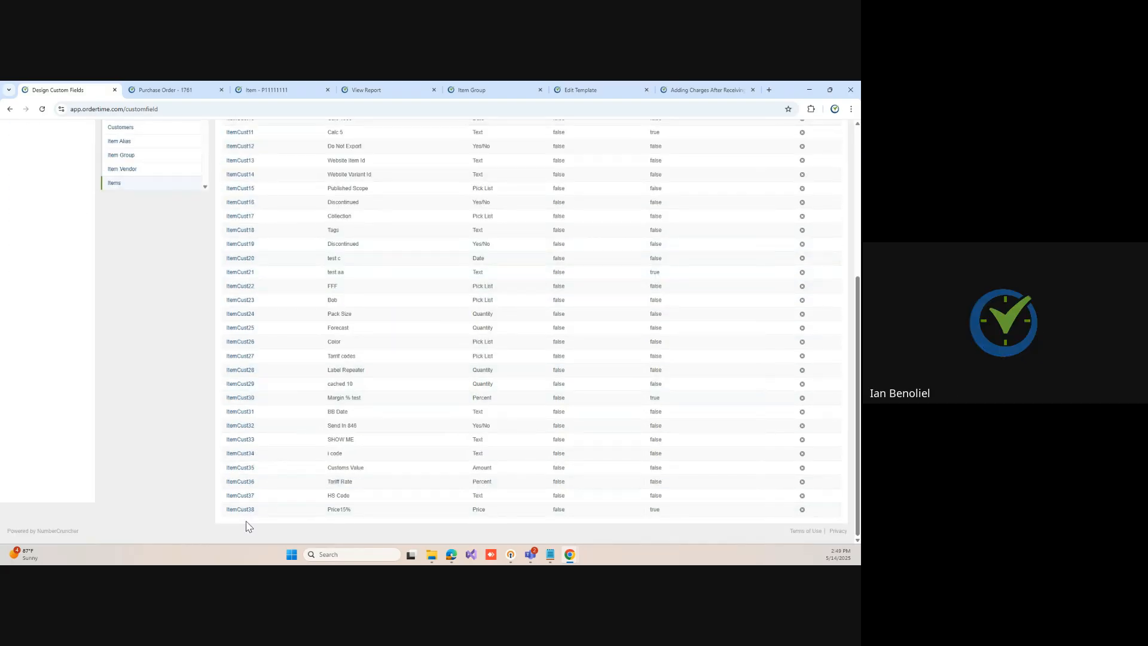
{"action": "left_click", "coordinate": [239, 398]}
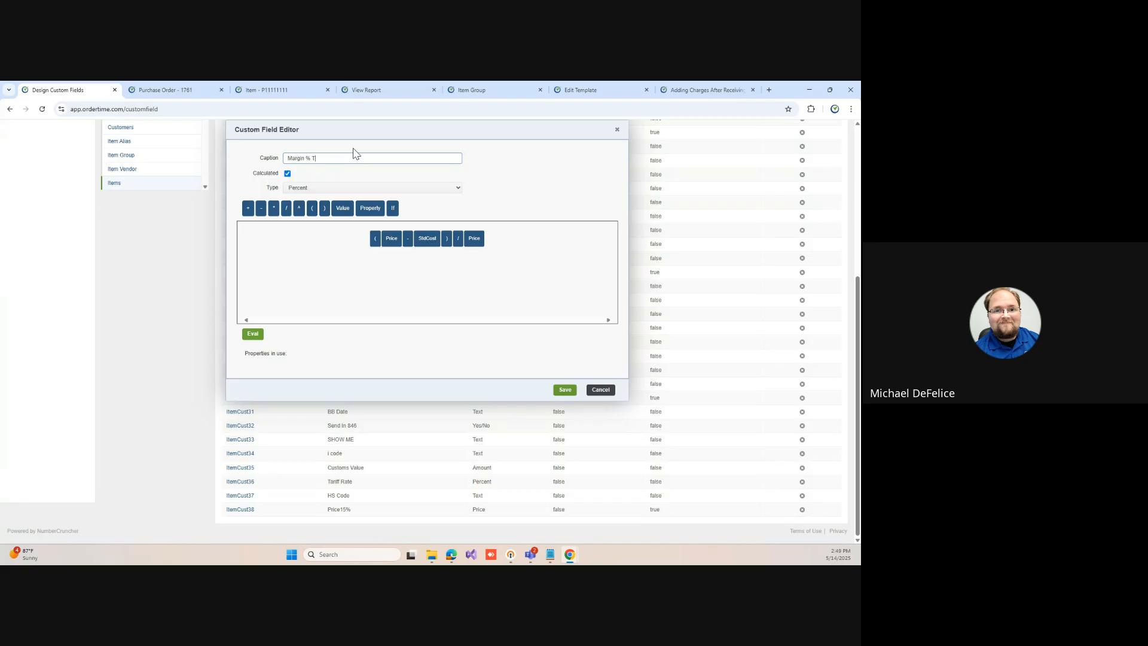
{"action": "left_click", "coordinate": [562, 391]}
{"action": "left_click", "coordinate": [514, 190]}
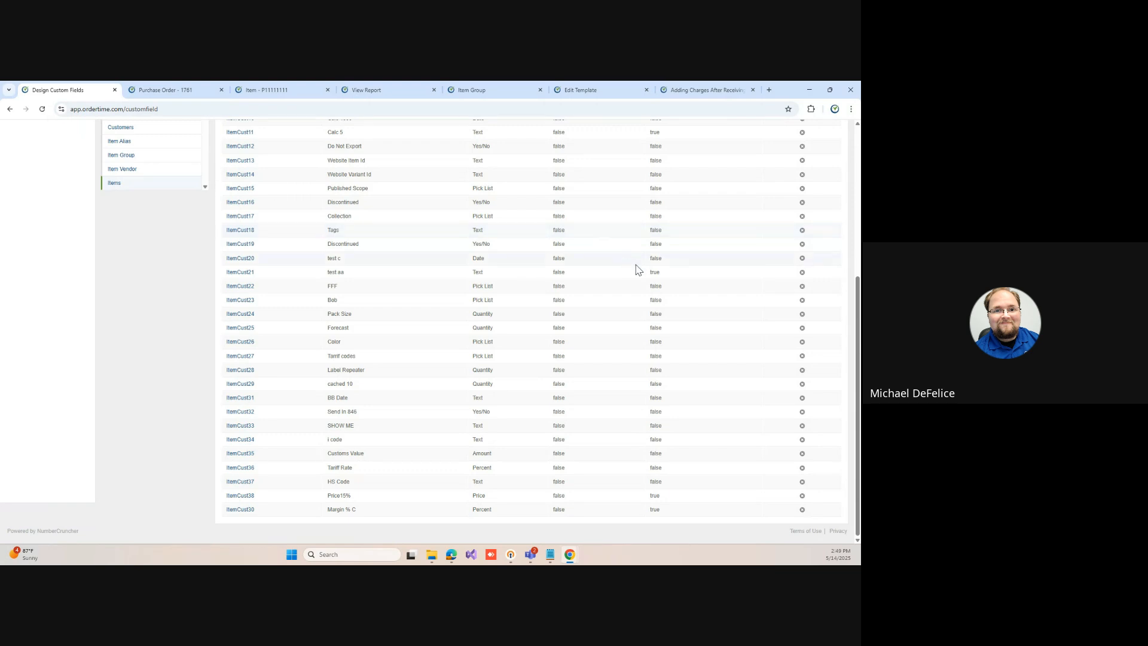
{"action": "scroll", "coordinate": [635, 269], "scroll_direction": "up", "scroll_amount": 5}
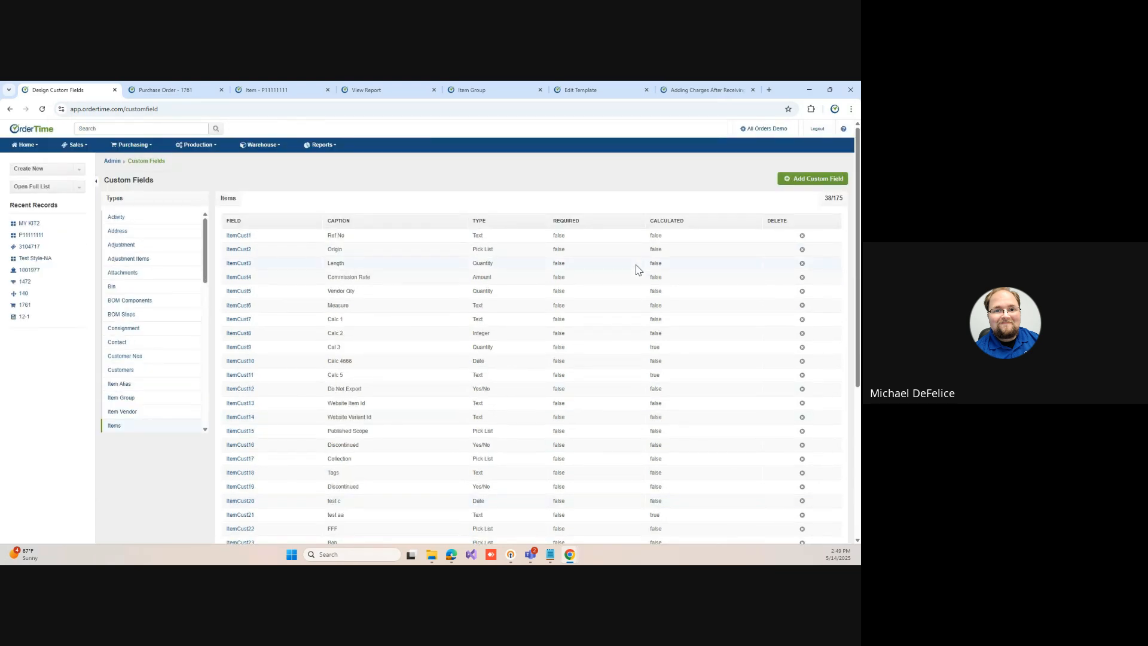